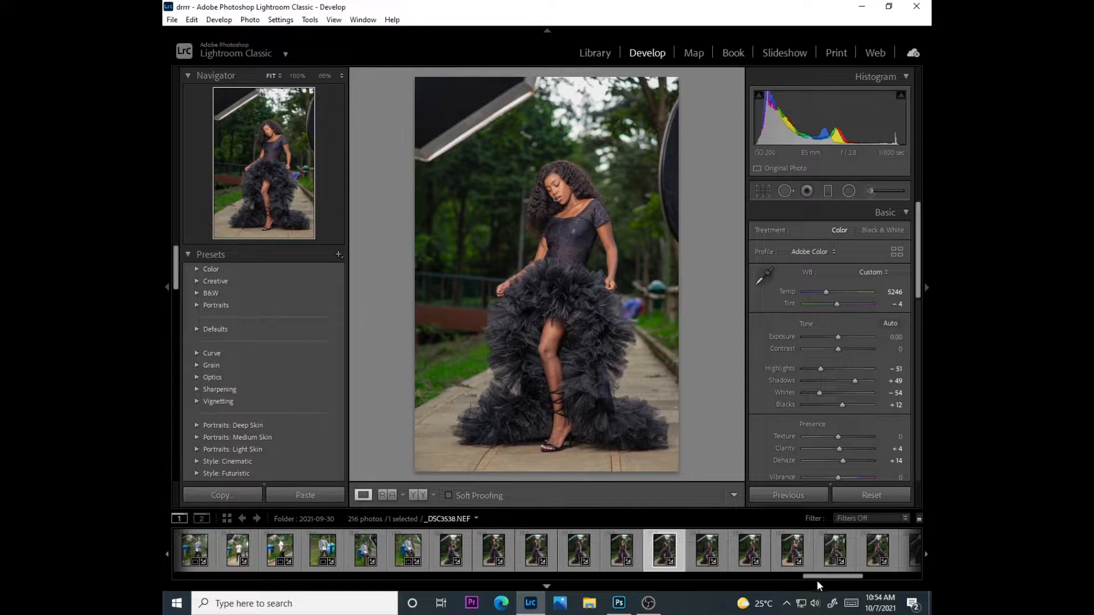
Browse the filmstrip and select the photo _DSC3546.NEF for review in Develop
mouse_move(846, 576)
mouse_down()
mouse_move(801, 576)
mouse_move(850, 575)
mouse_up()
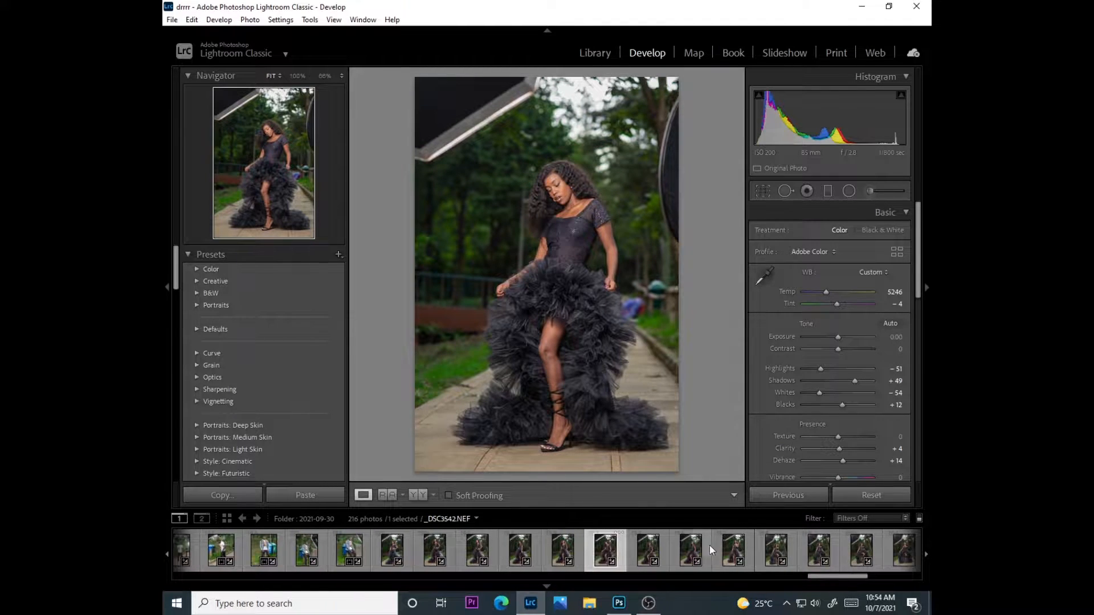
click(733, 548)
click(776, 550)
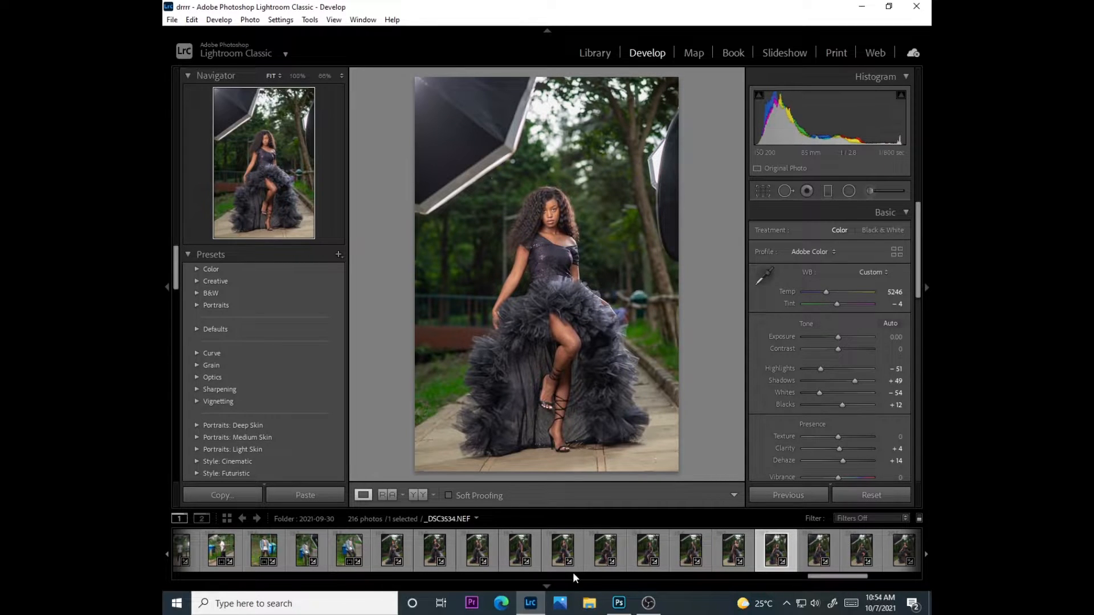
drag(830, 579, 851, 579)
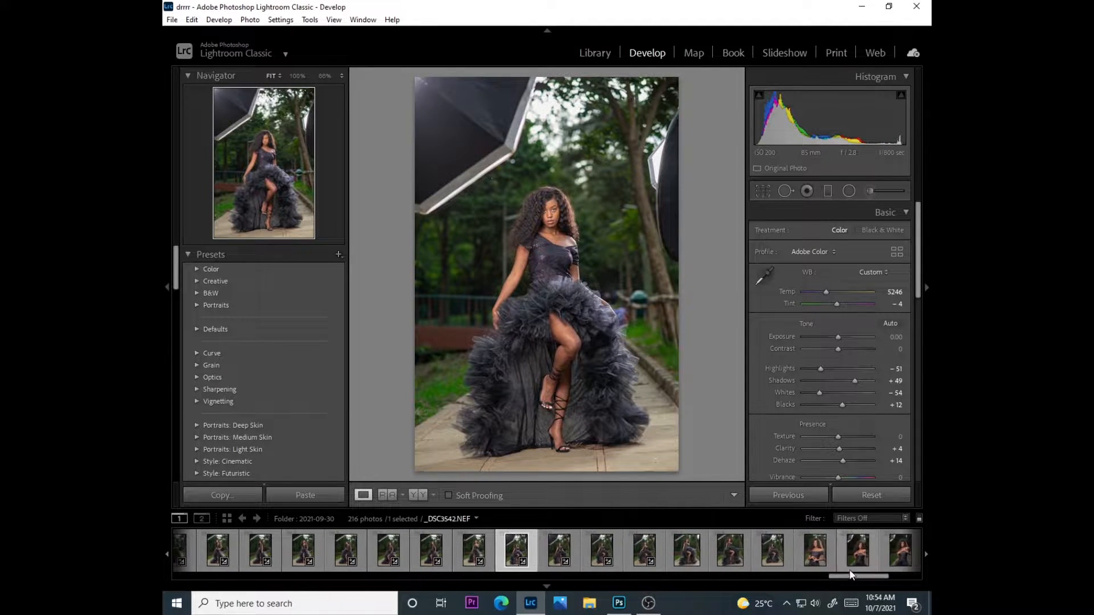
click(688, 552)
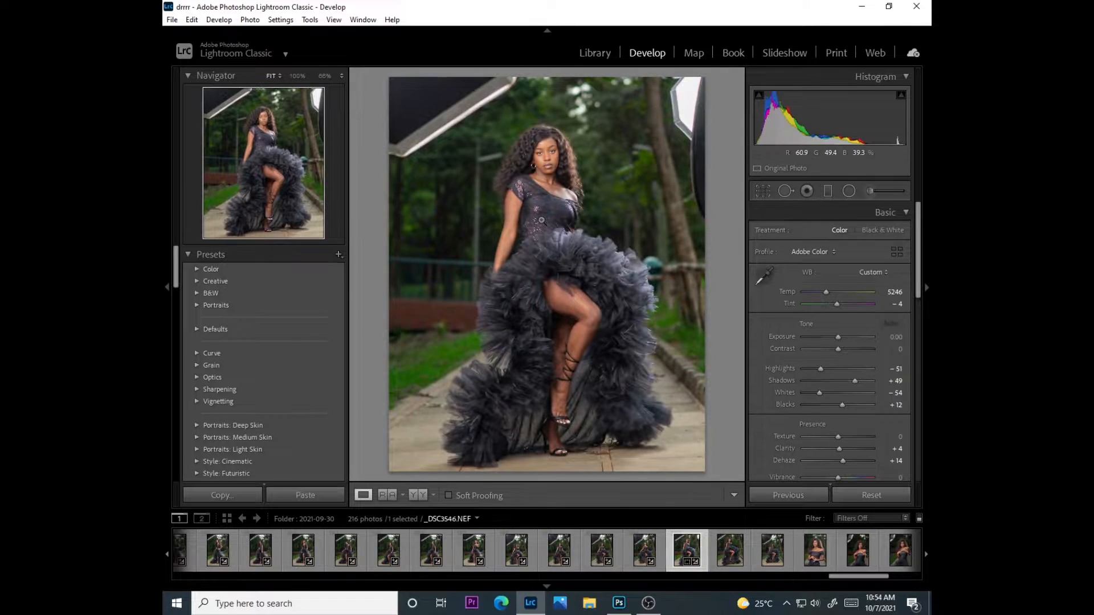
Hide the filmstrip to enlarge the photo and examine the model's face at 100% zoom
click(553, 161)
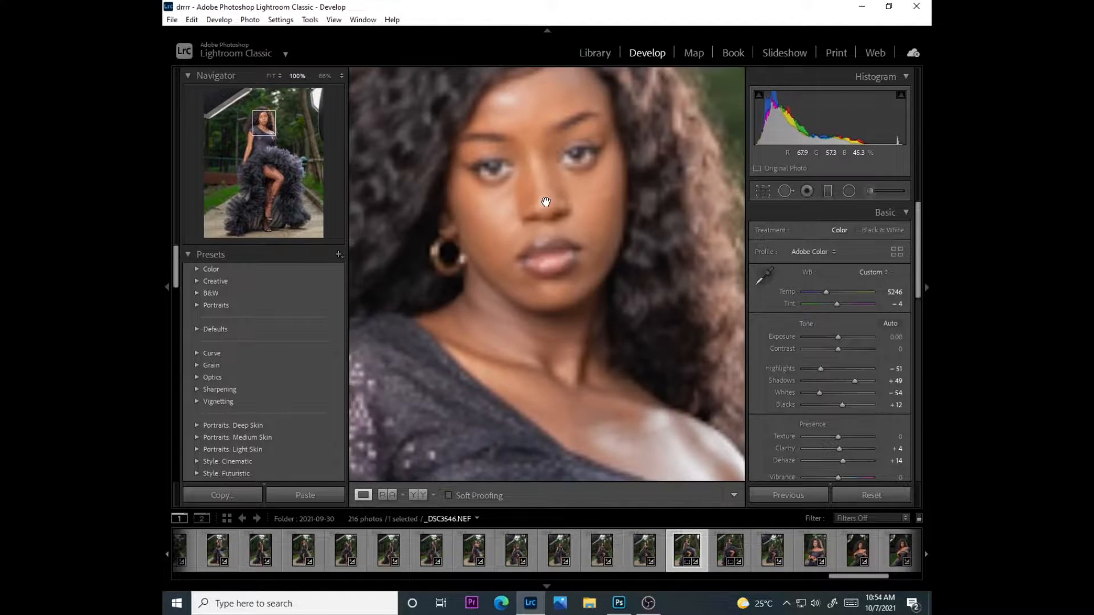
click(549, 169)
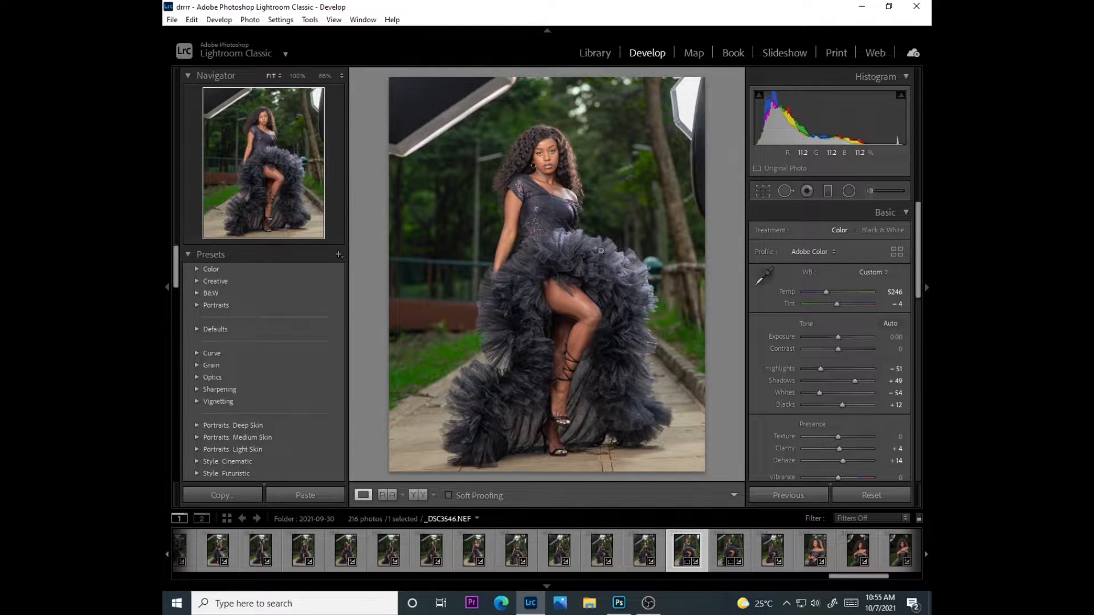
click(547, 586)
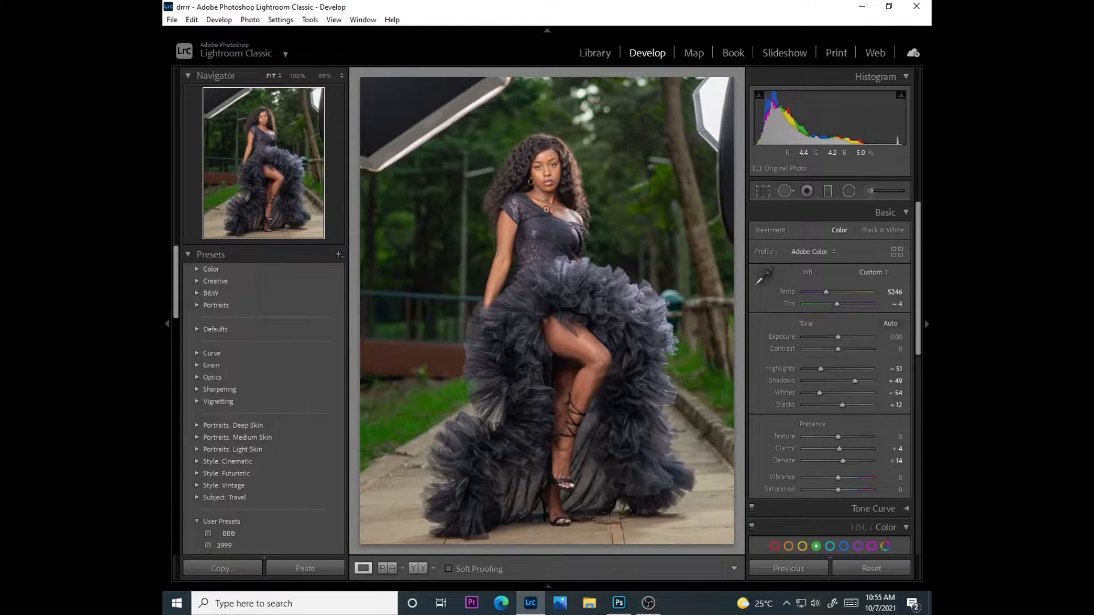
click(556, 166)
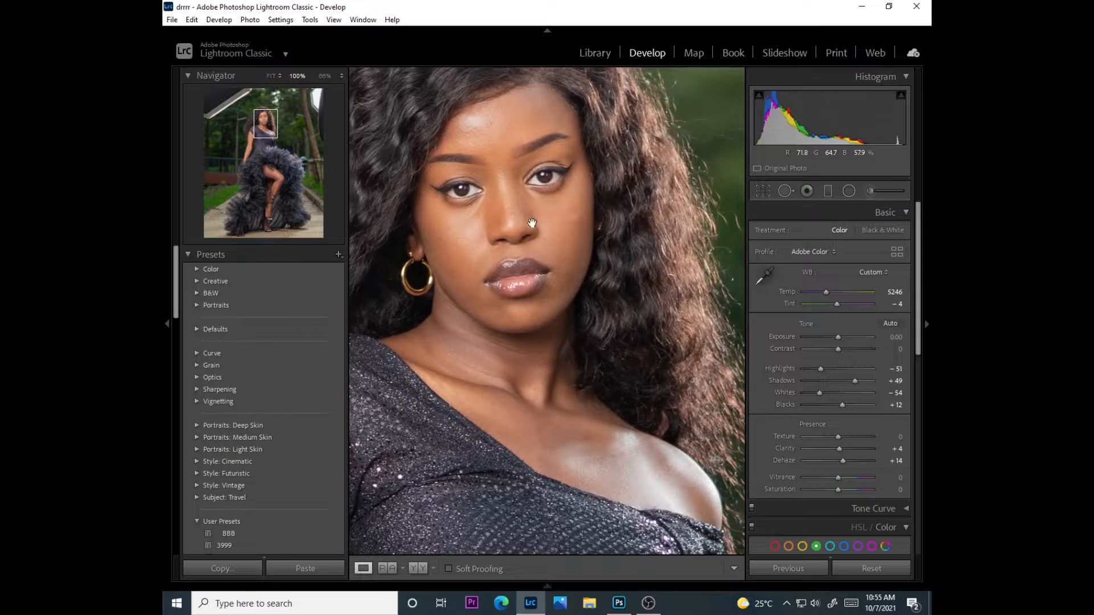
drag(555, 164, 548, 251)
Compare the before and after versions side by side, including close up, and return to the single-photo view
click(417, 568)
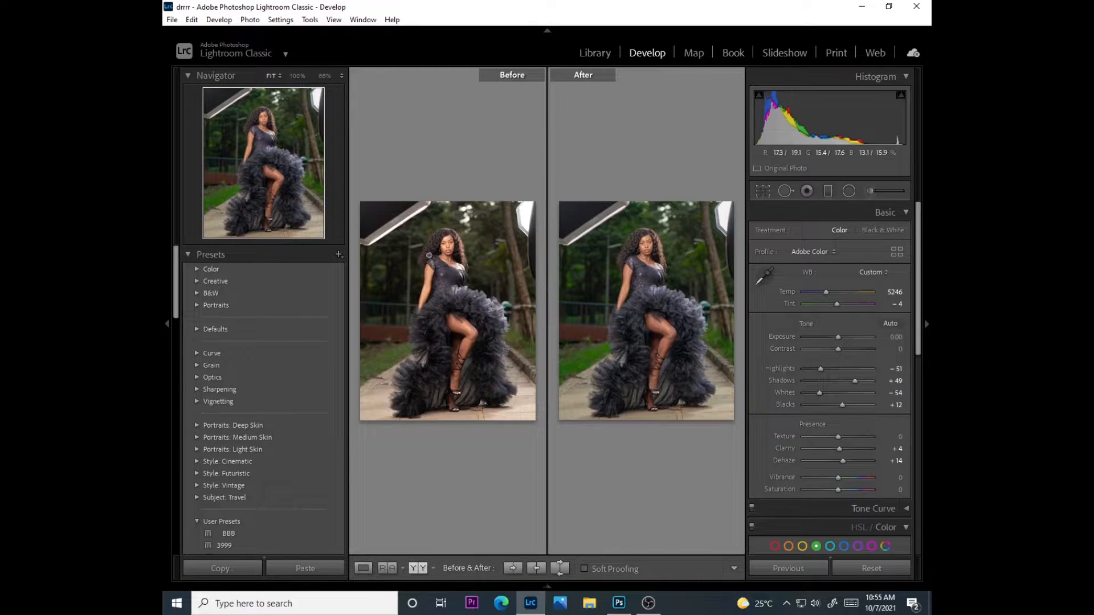
click(430, 259)
drag(468, 298, 408, 280)
click(450, 262)
click(363, 568)
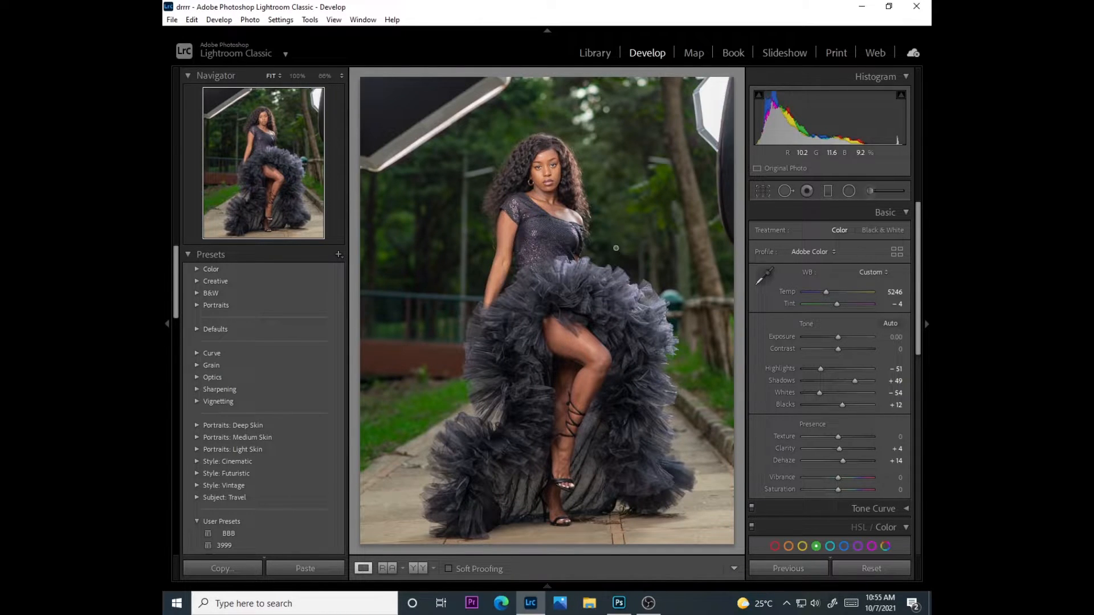
Review the photo's Basic, HSL green and Detail adjustments and check the face at 100% zoom
scroll(866, 334, down, 2)
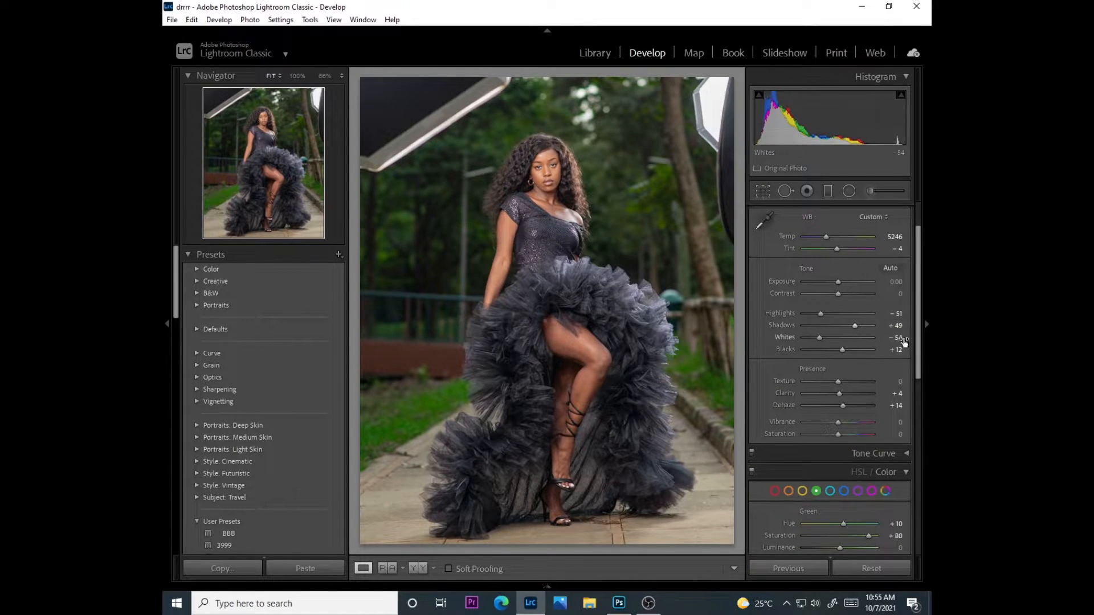
scroll(903, 370, down, 2)
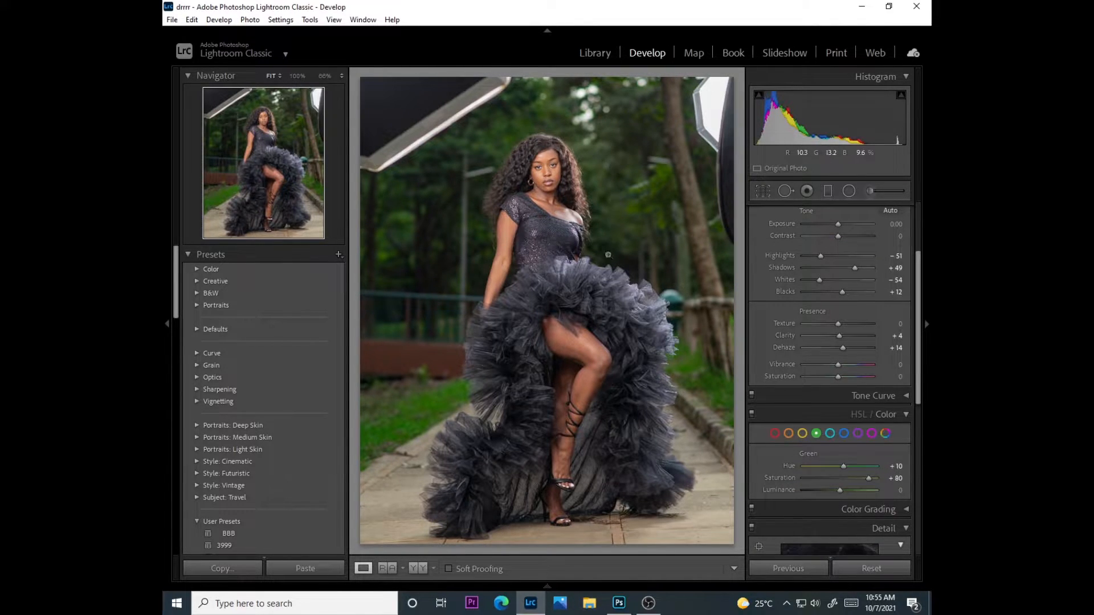
scroll(902, 447, down, 5)
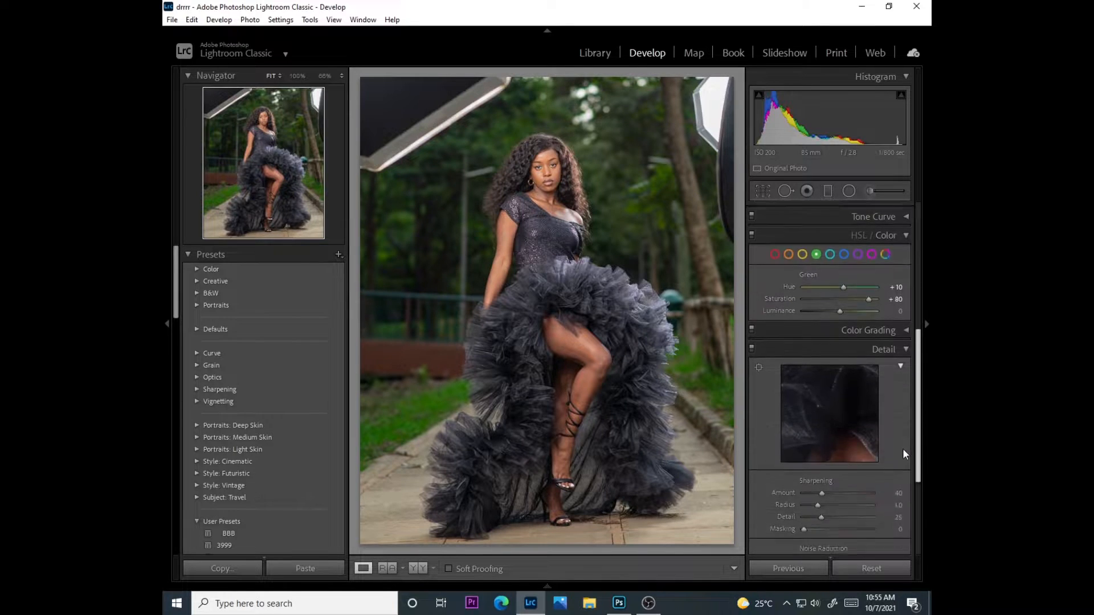
scroll(904, 465, up, 6)
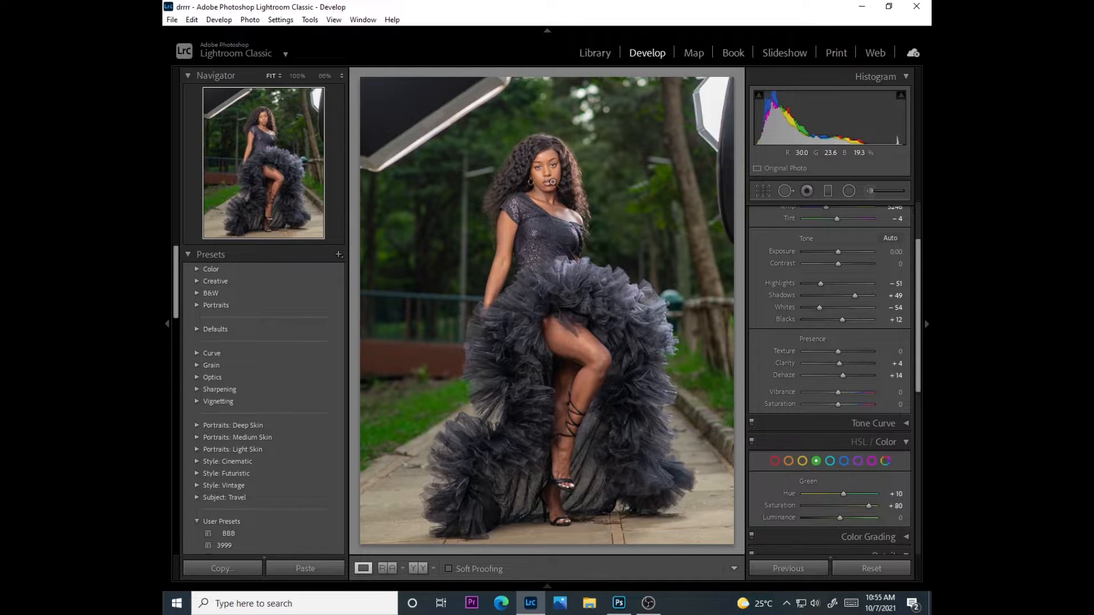
click(552, 164)
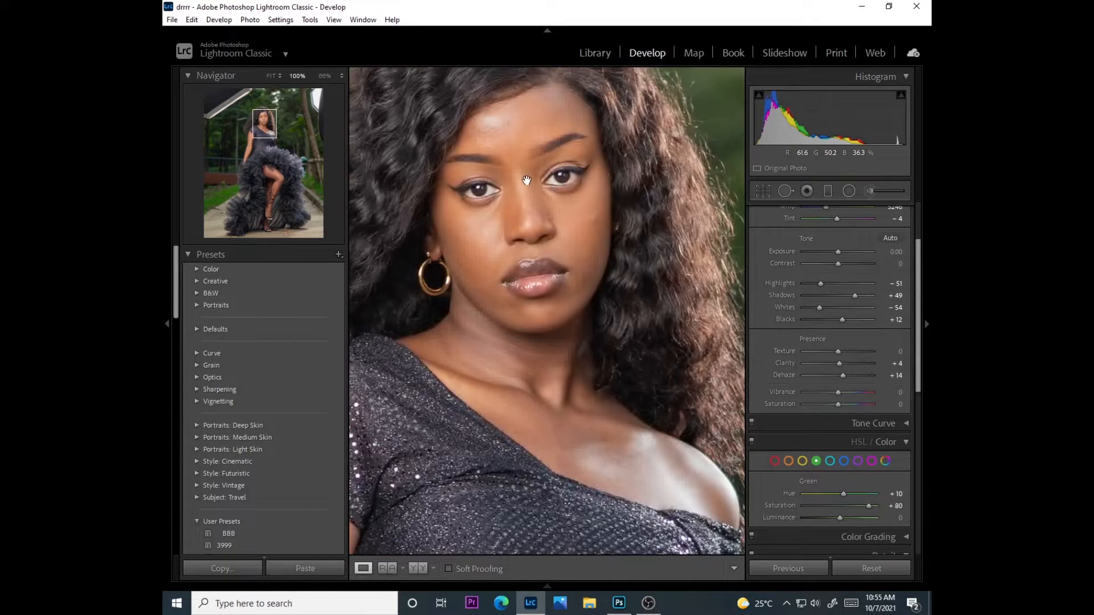
click(587, 165)
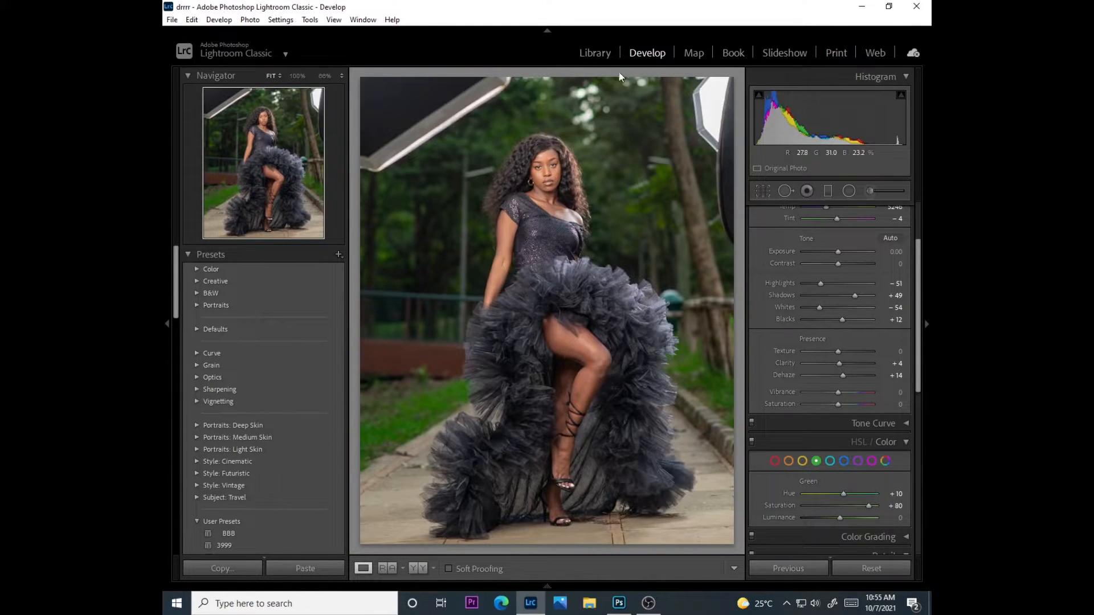
Look over the shoot in the Library grid, then inspect the photo up close and compare before and after in Develop
click(600, 53)
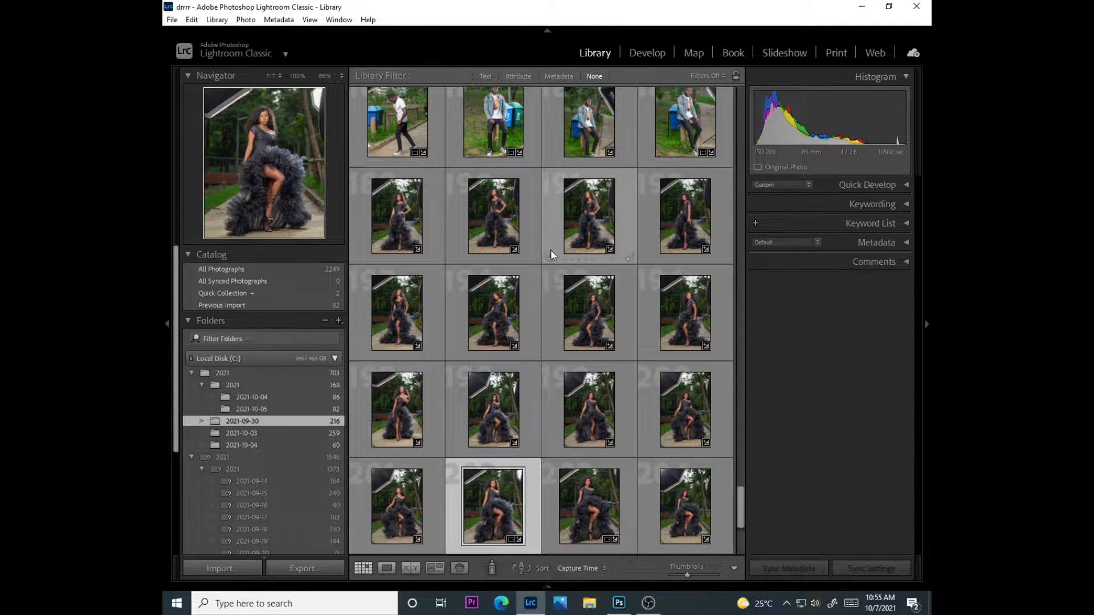
click(646, 53)
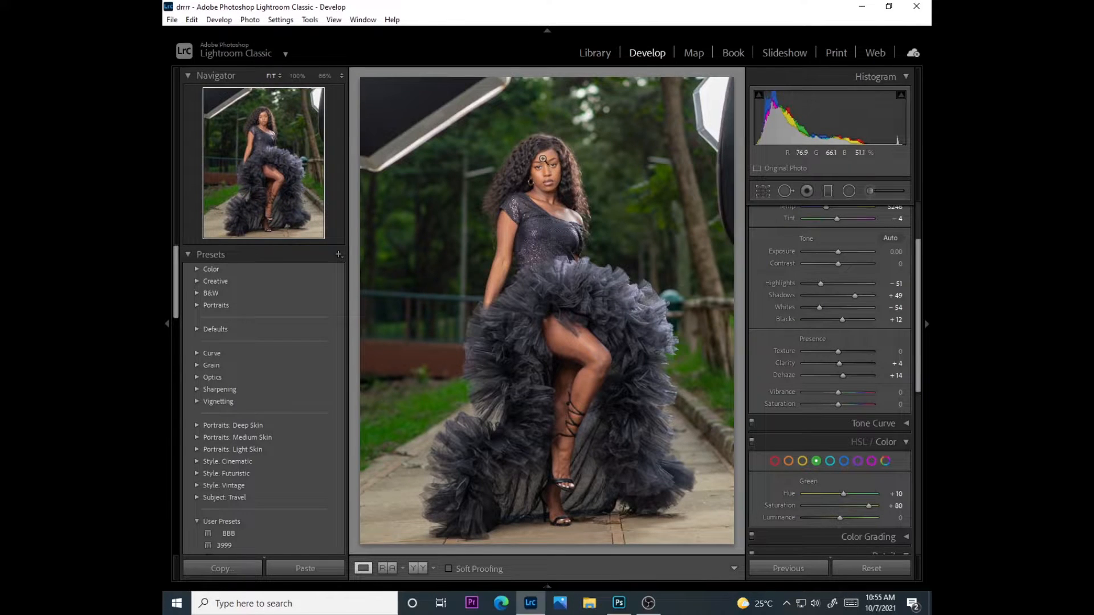
click(544, 159)
drag(545, 289, 547, 206)
drag(563, 408, 569, 299)
click(568, 278)
click(418, 568)
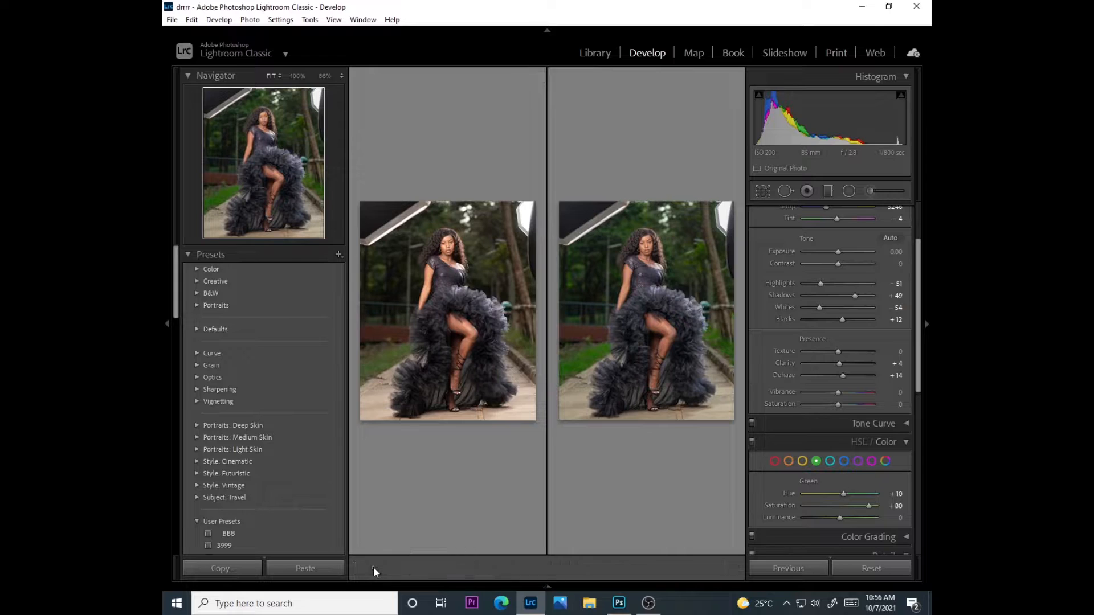
click(363, 568)
Examine the model's face, skin and dress at 100% zoom to find areas that need retouching
click(550, 167)
drag(564, 250, 564, 345)
drag(543, 458, 524, 289)
click(544, 232)
click(549, 156)
click(524, 288)
click(550, 166)
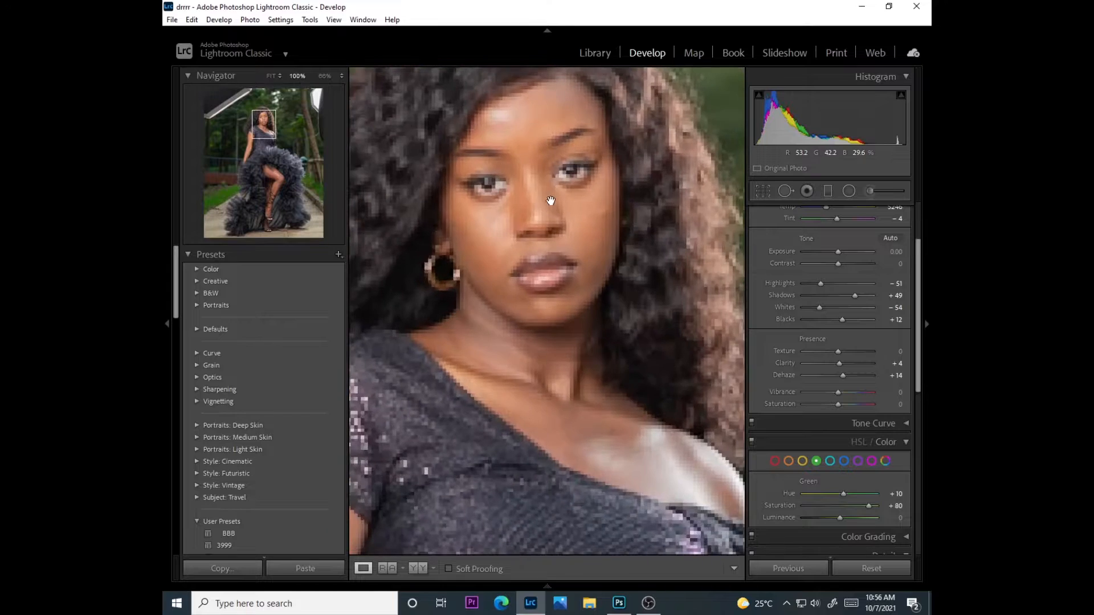
drag(548, 224, 517, 205)
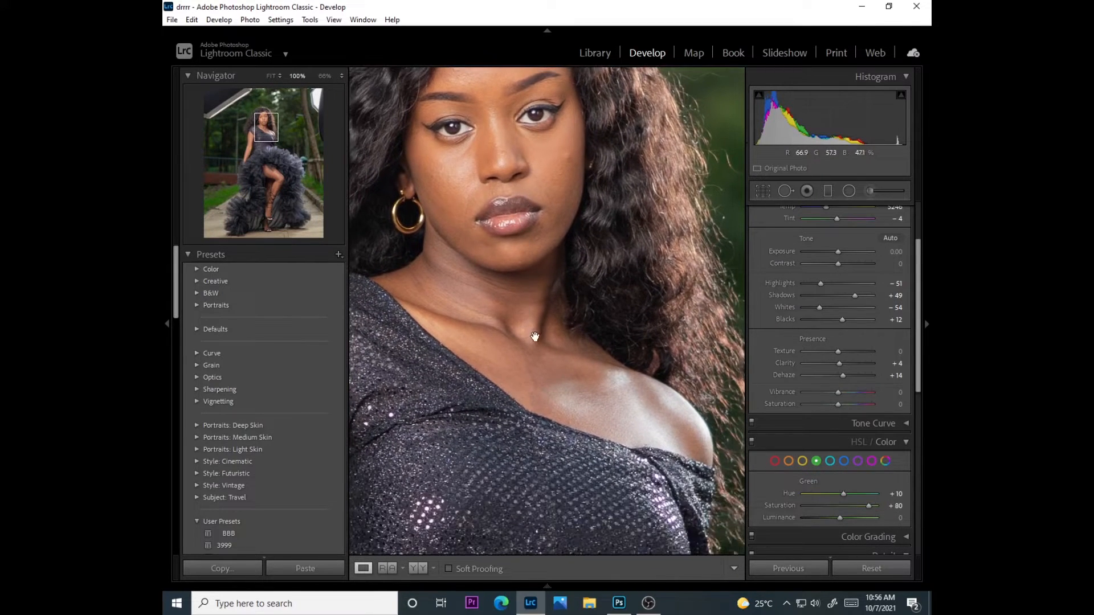
click(494, 251)
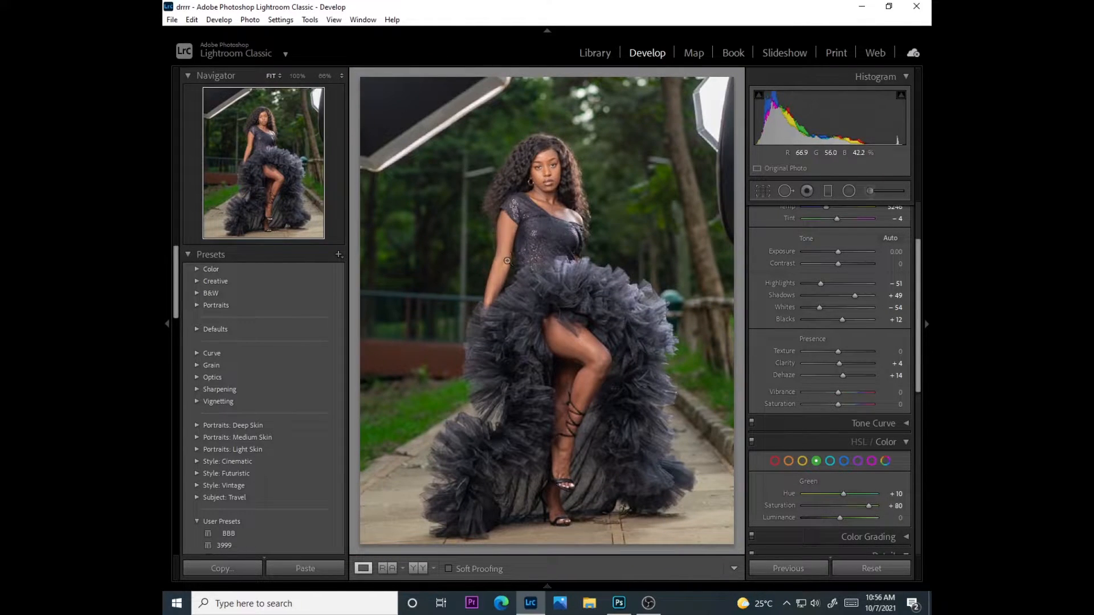
click(553, 173)
drag(552, 174, 548, 243)
click(549, 241)
Send the photo from Lightroom to Photoshop for editing
right_click(545, 215)
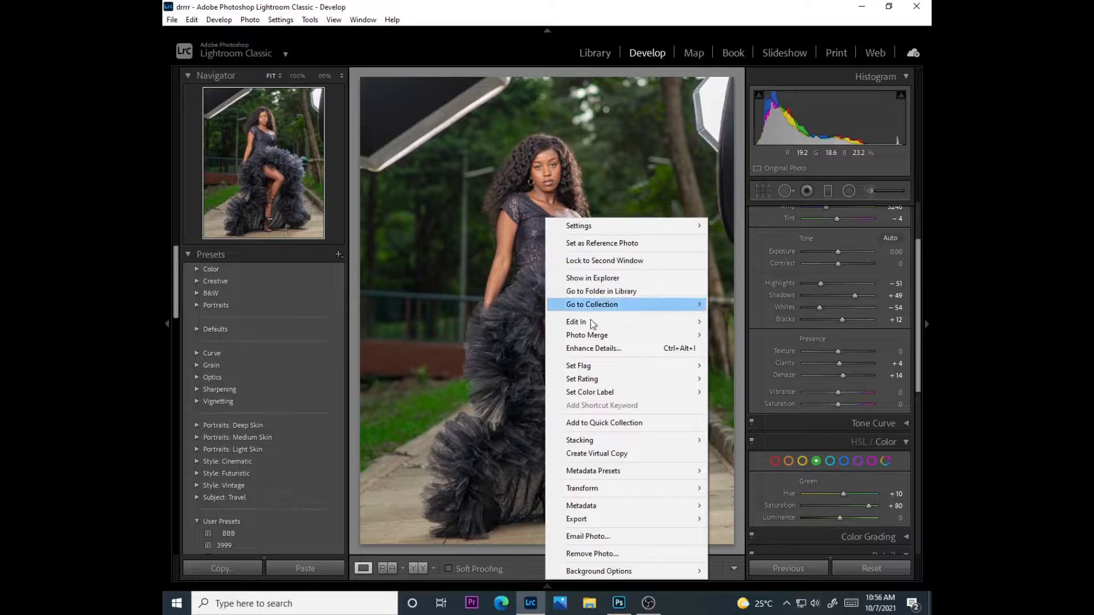
mouse_move(588, 323)
click(743, 323)
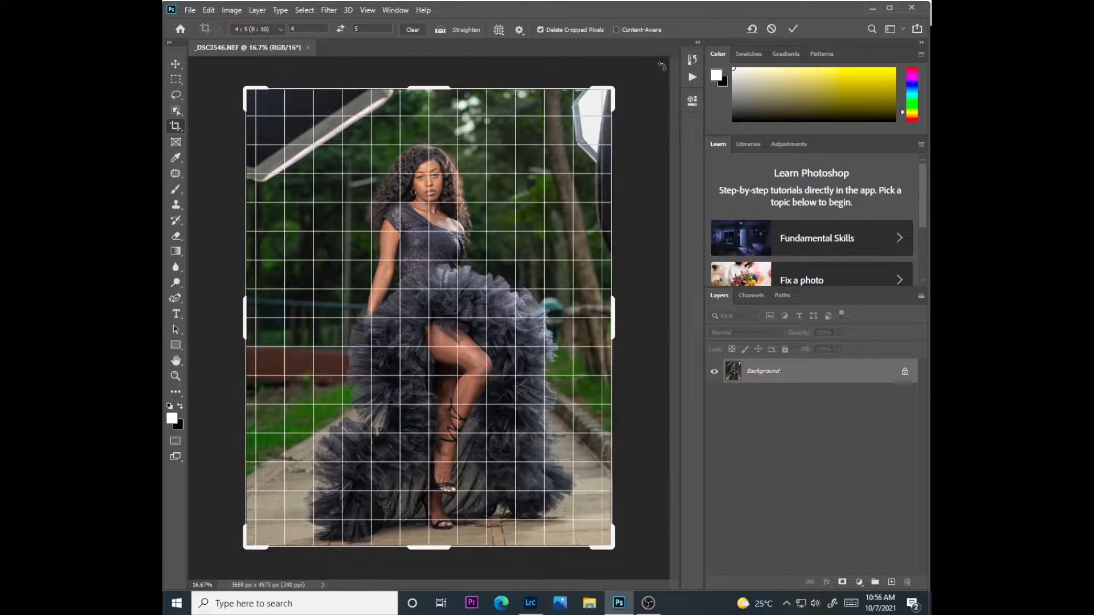
Crop the photo to the 4:5 (8:10) ratio, keeping the full figure in frame, and check the result
click(320, 141)
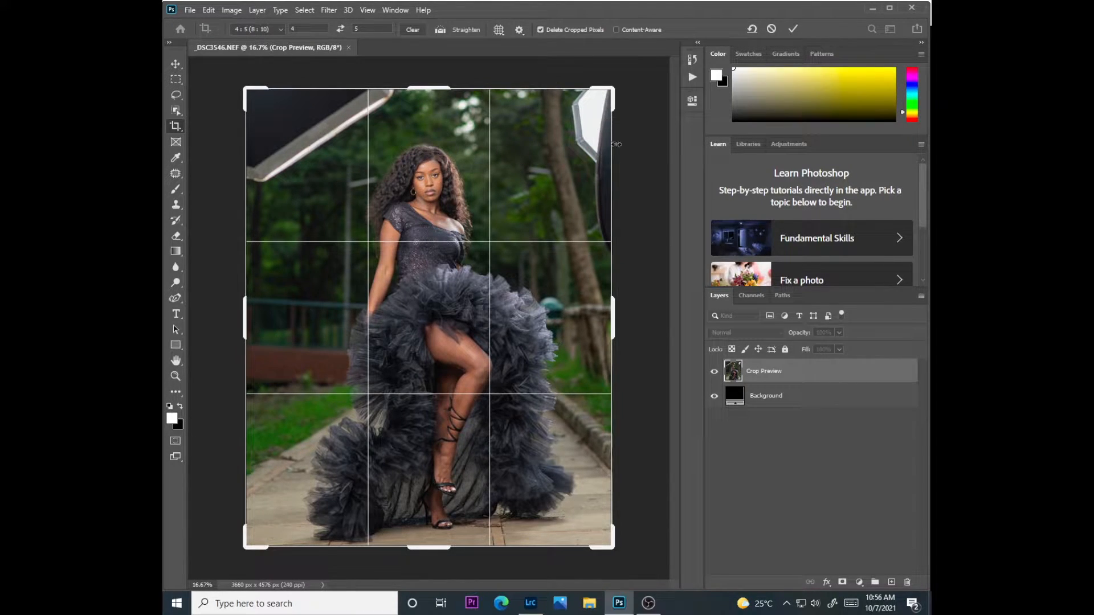
click(794, 28)
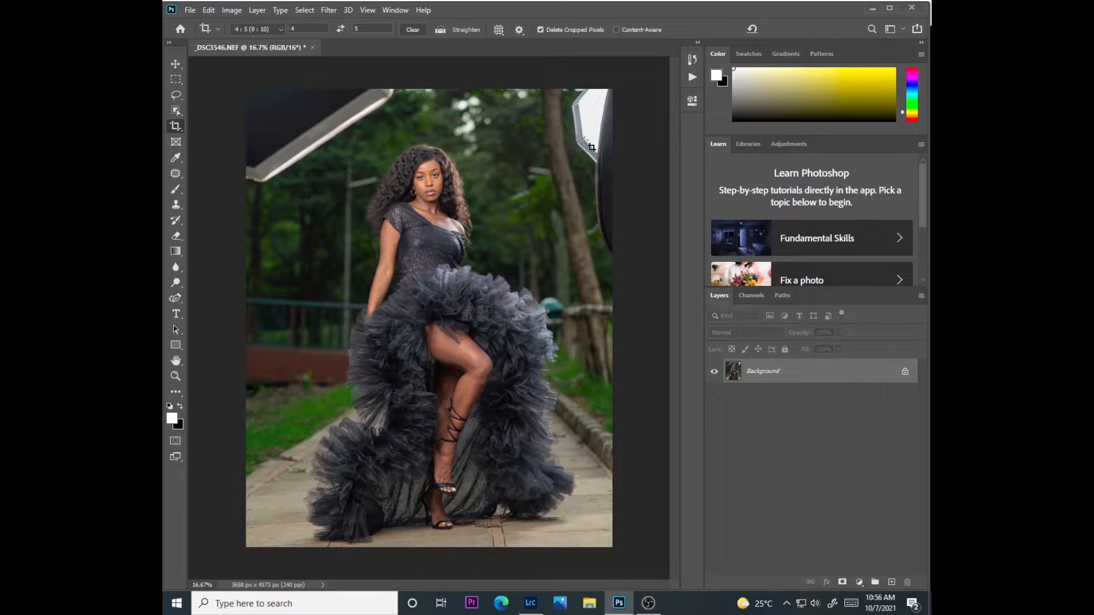
key(ctrl+plus)
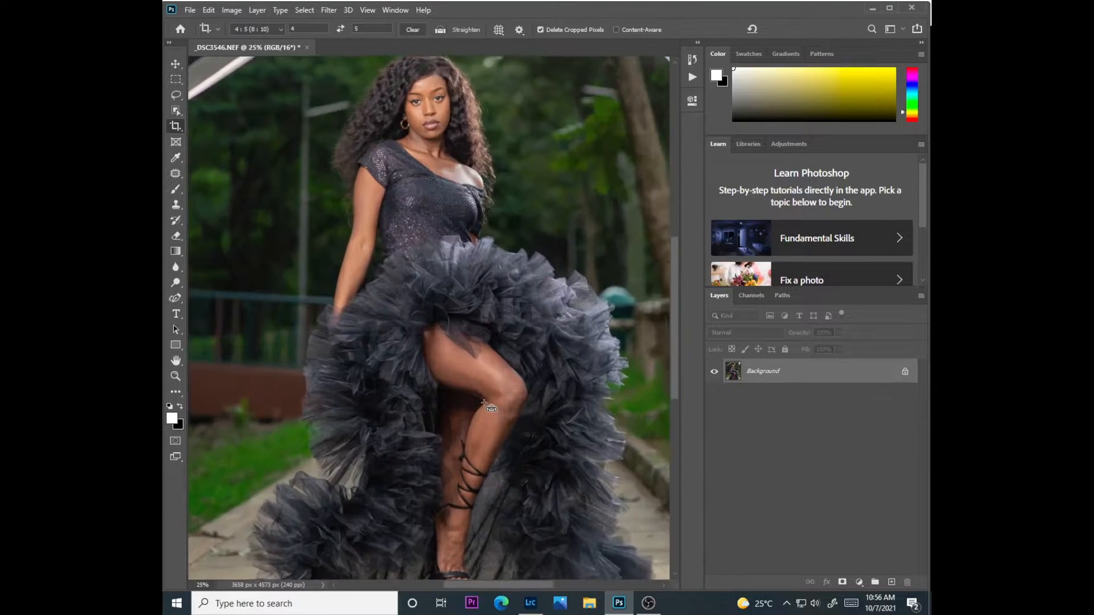
key(ctrl+minus)
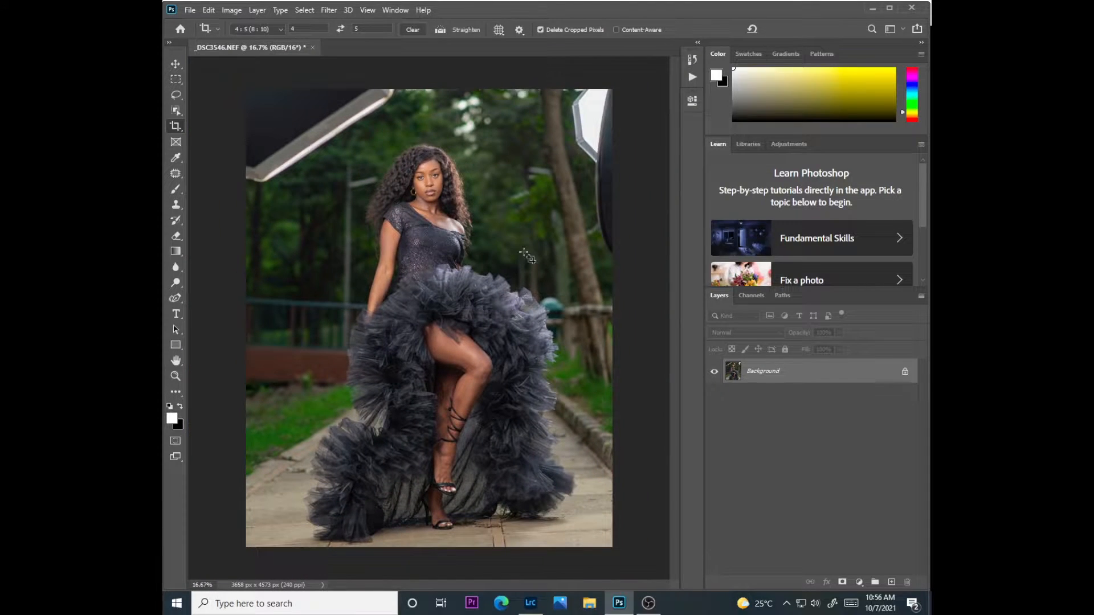
Maximize the Photoshop window and outline the softbox in the photo's upper-left corner with the Patch tool
click(888, 9)
click(179, 171)
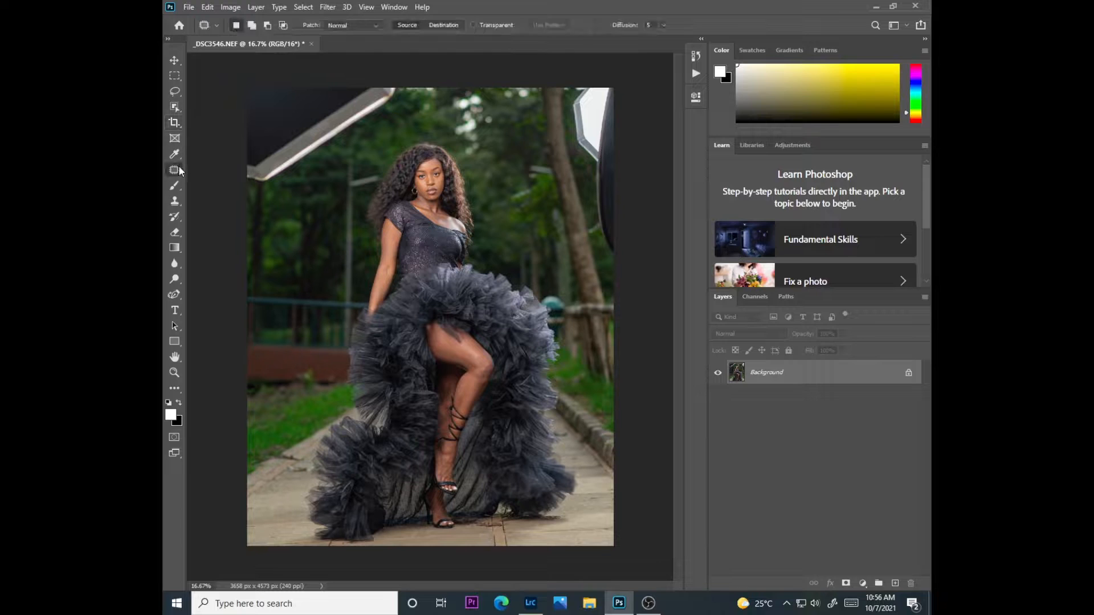
right_click(180, 171)
click(228, 190)
mouse_move(246, 183)
mouse_down()
mouse_move(261, 188)
mouse_move(351, 137)
mouse_move(403, 91)
mouse_move(379, 77)
mouse_move(288, 75)
mouse_move(234, 102)
mouse_move(244, 189)
mouse_up()
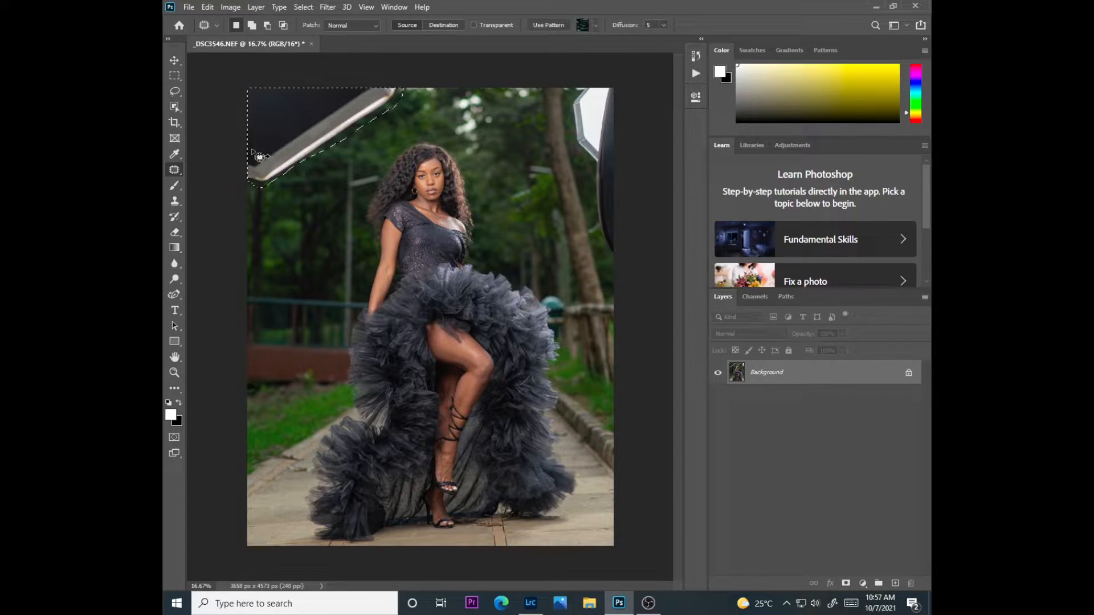
Fill the selected softbox area using Content-Aware contents, Normal mode and 100% opacity, and clear the selection
click(207, 7)
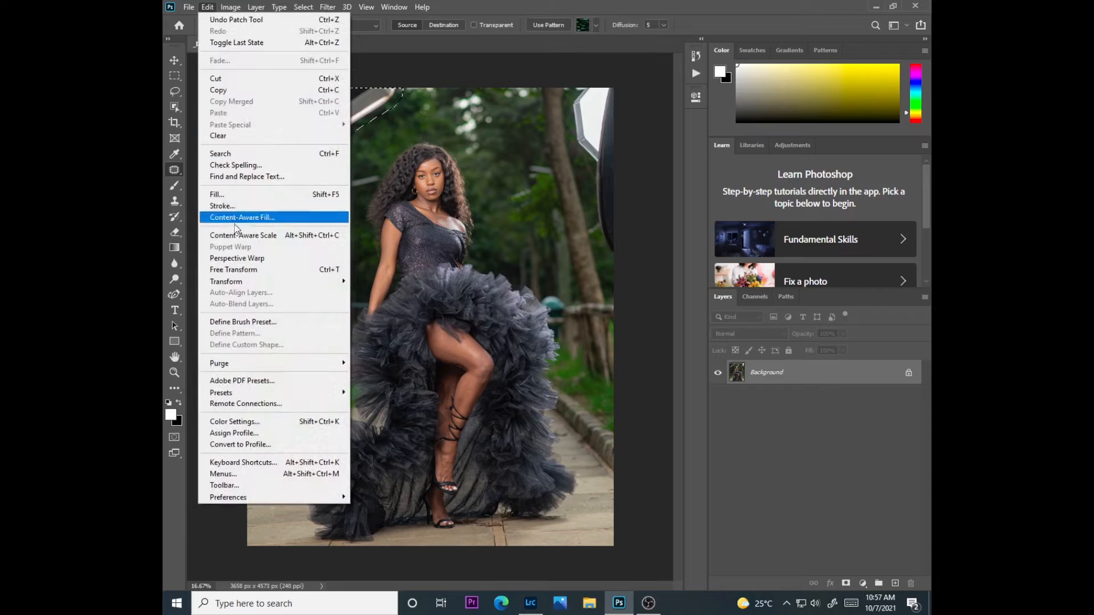
click(217, 194)
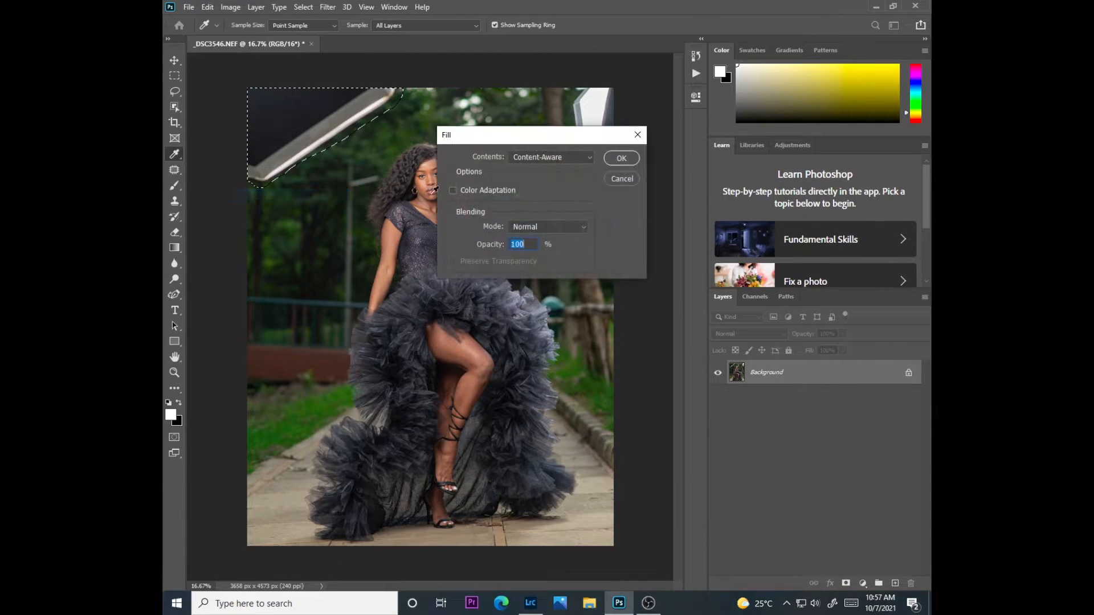
click(621, 159)
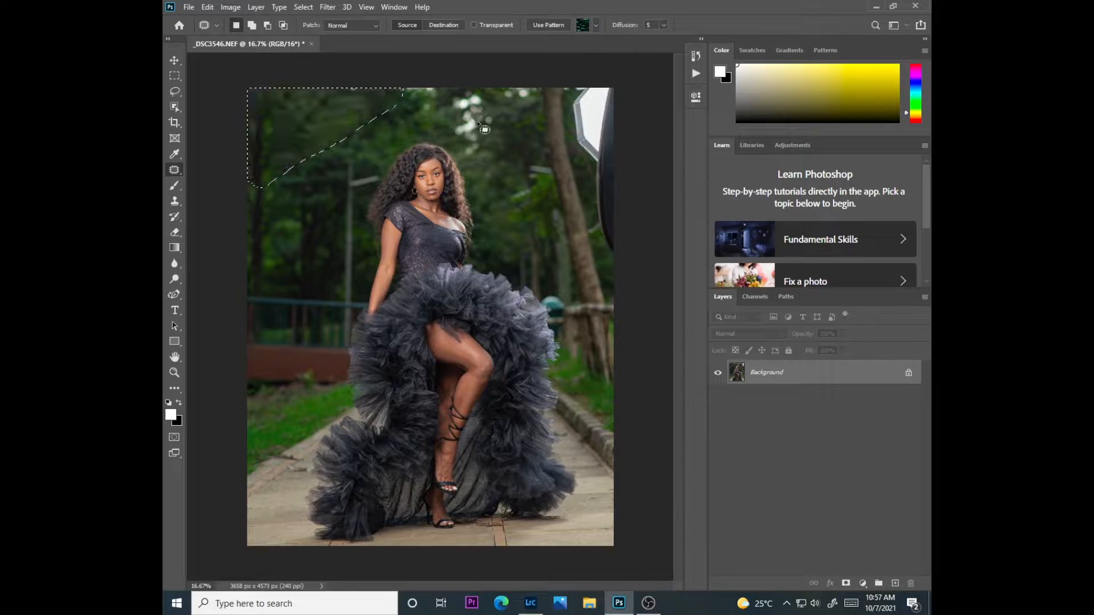
key(ctrl+d)
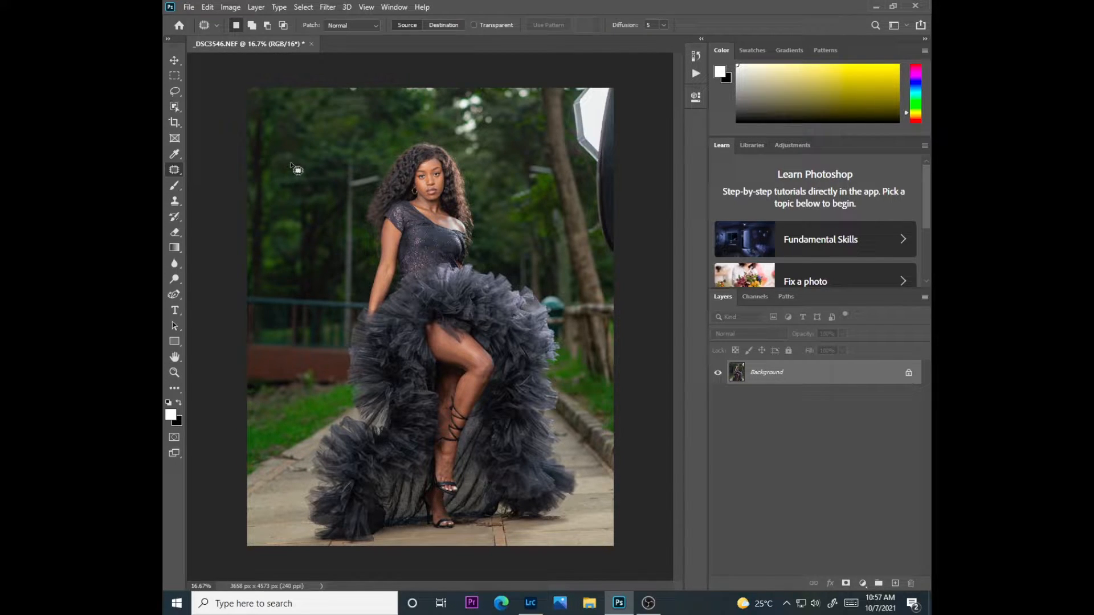
key(ctrl+plus)
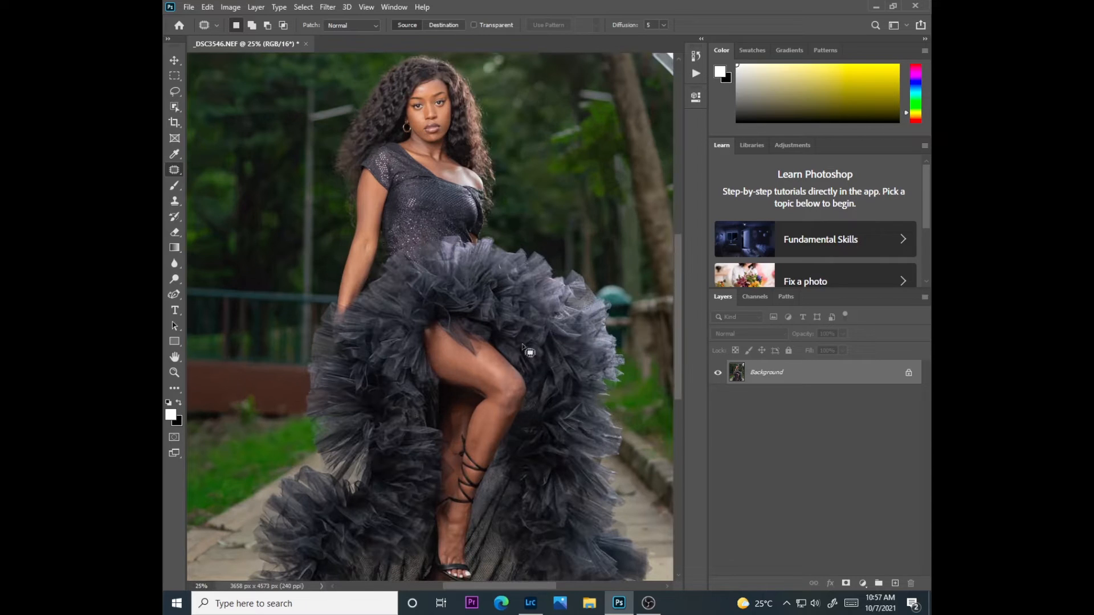
Outline the softbox in the photo's upper-right corner, fill it with Content-Aware contents in Normal mode at 100% opacity, and deselect
drag(502, 586, 536, 586)
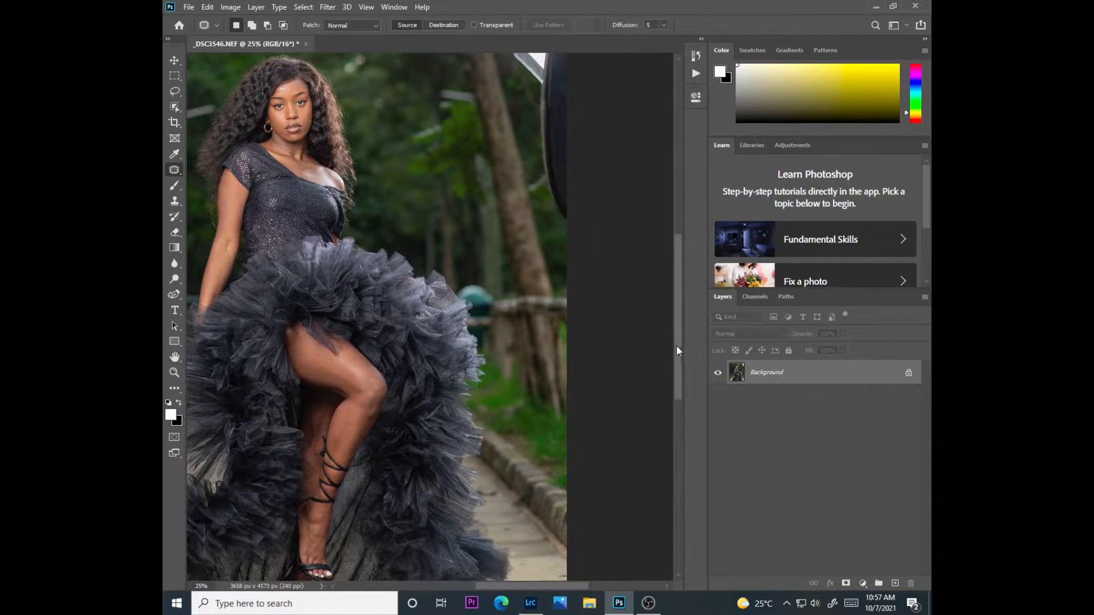
drag(677, 350, 682, 303)
mouse_move(510, 109)
mouse_down()
mouse_move(508, 200)
mouse_move(534, 240)
mouse_move(540, 334)
mouse_move(574, 367)
mouse_move(599, 99)
mouse_move(578, 87)
mouse_move(513, 97)
mouse_up()
click(208, 8)
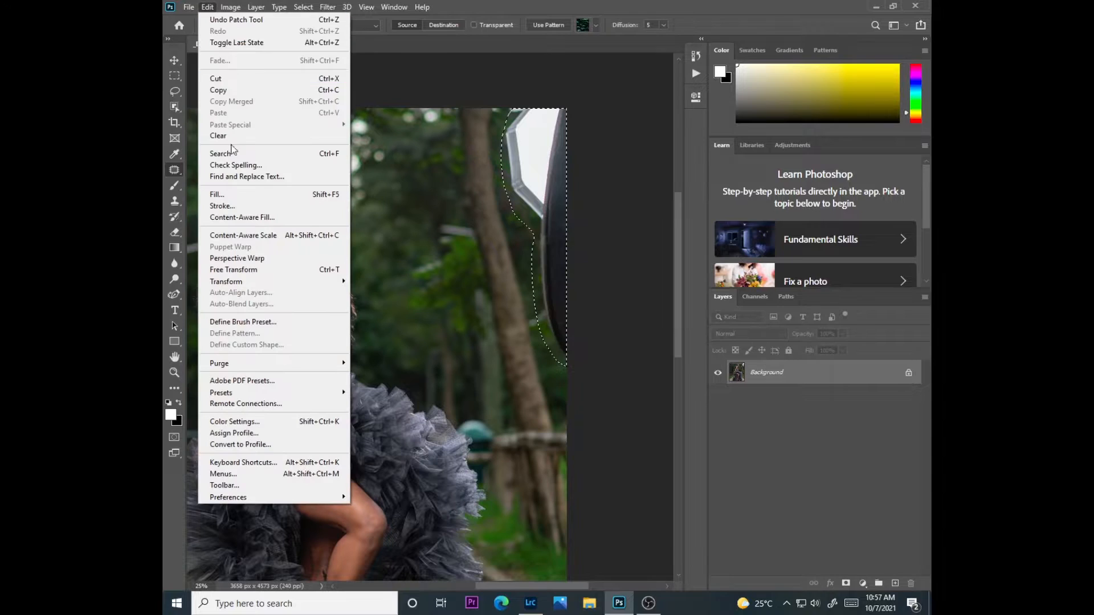
click(225, 193)
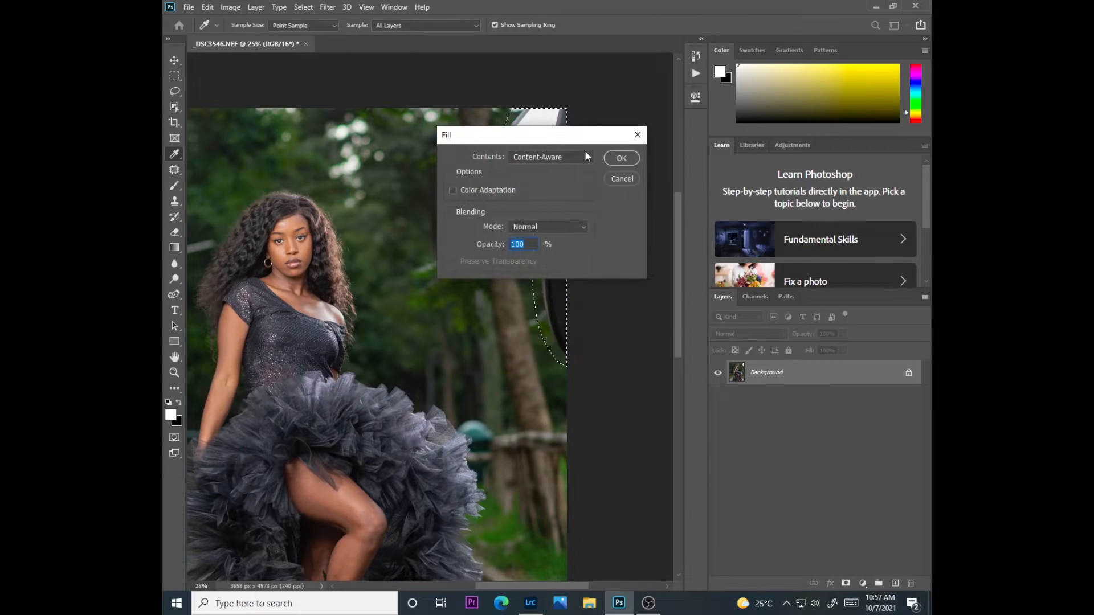
click(621, 158)
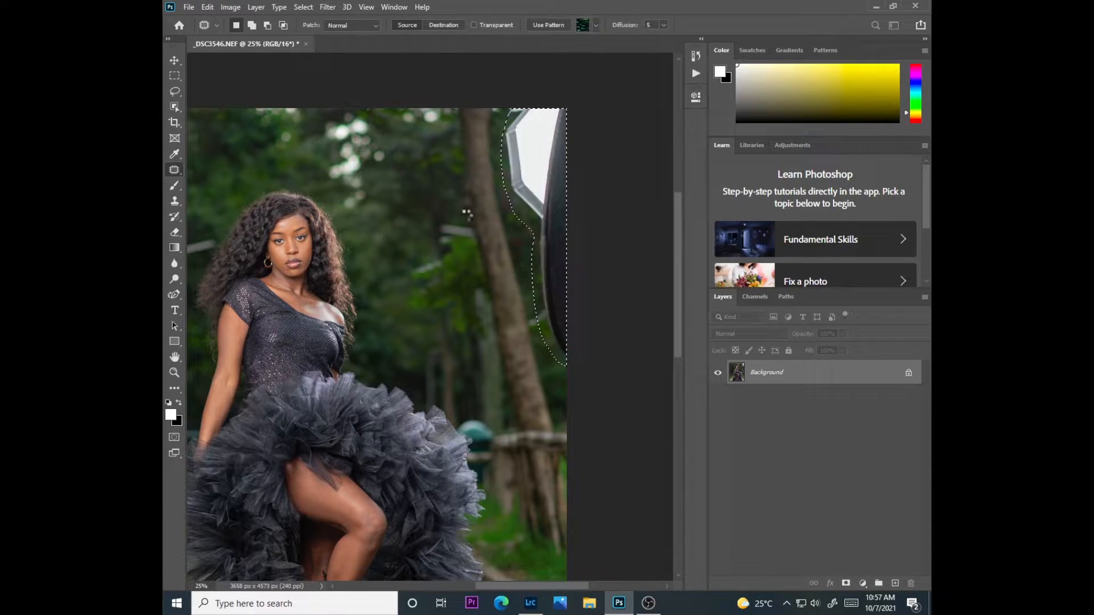
key(ctrl+d)
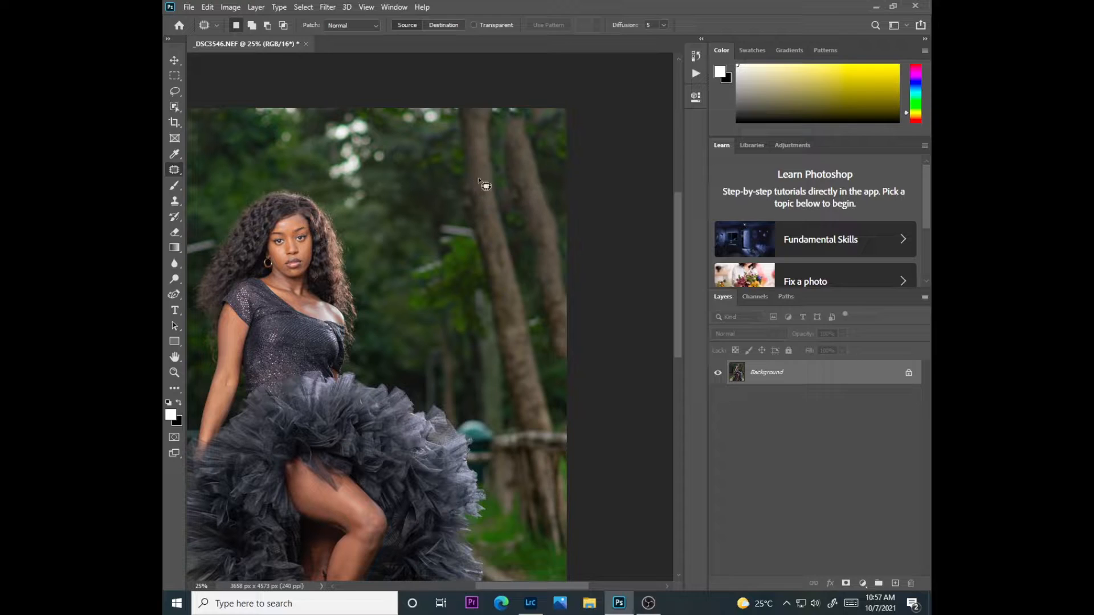
Outline the tree trunks and wooden railing along the photo's right edge, replace them with a Content-Aware fill, and deselect
mouse_move(494, 586)
mouse_down()
mouse_move(483, 589)
mouse_move(501, 589)
mouse_up()
drag(676, 351, 676, 369)
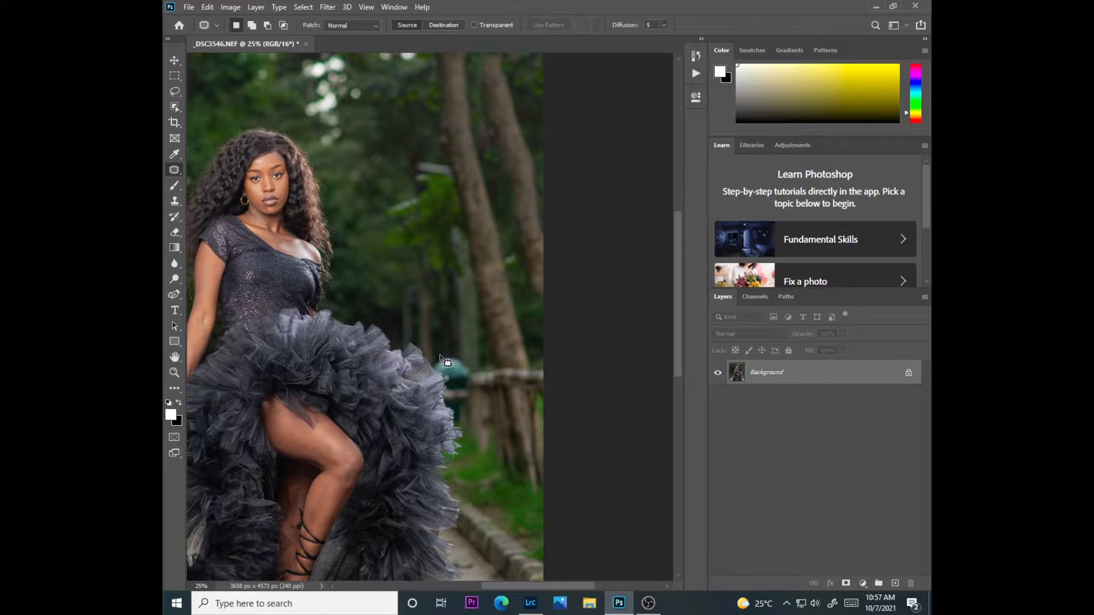
mouse_move(461, 409)
mouse_down()
mouse_move(483, 460)
mouse_move(544, 490)
mouse_move(556, 392)
mouse_move(538, 345)
mouse_move(546, 353)
mouse_move(564, 292)
mouse_move(565, 238)
mouse_move(545, 145)
mouse_move(496, 48)
mouse_move(435, 61)
mouse_move(441, 122)
mouse_move(434, 114)
mouse_move(476, 332)
mouse_move(446, 358)
mouse_up()
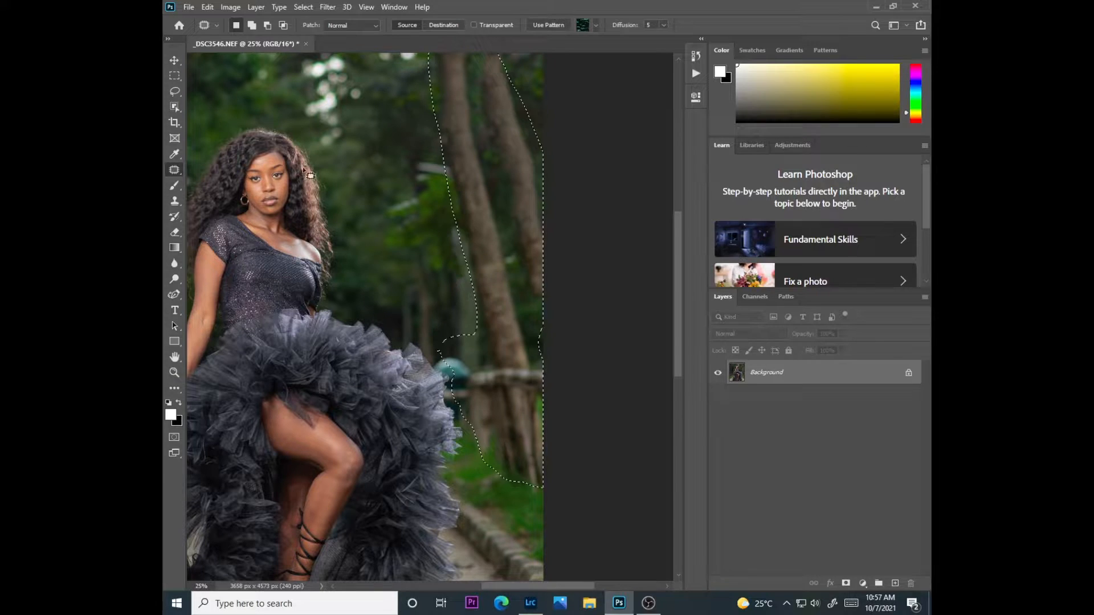
click(207, 7)
click(230, 198)
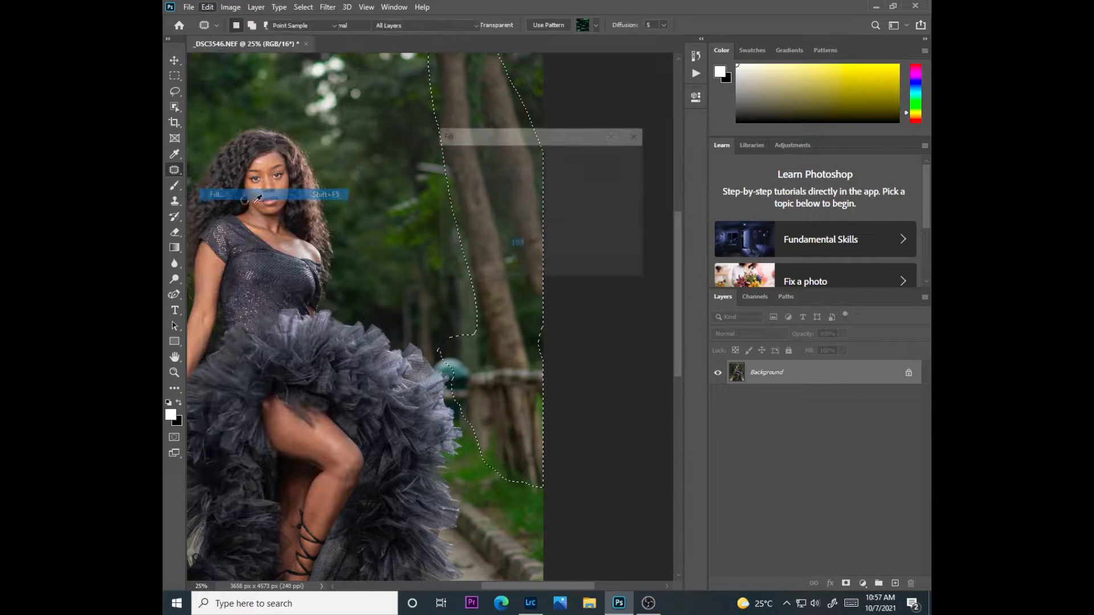
click(611, 164)
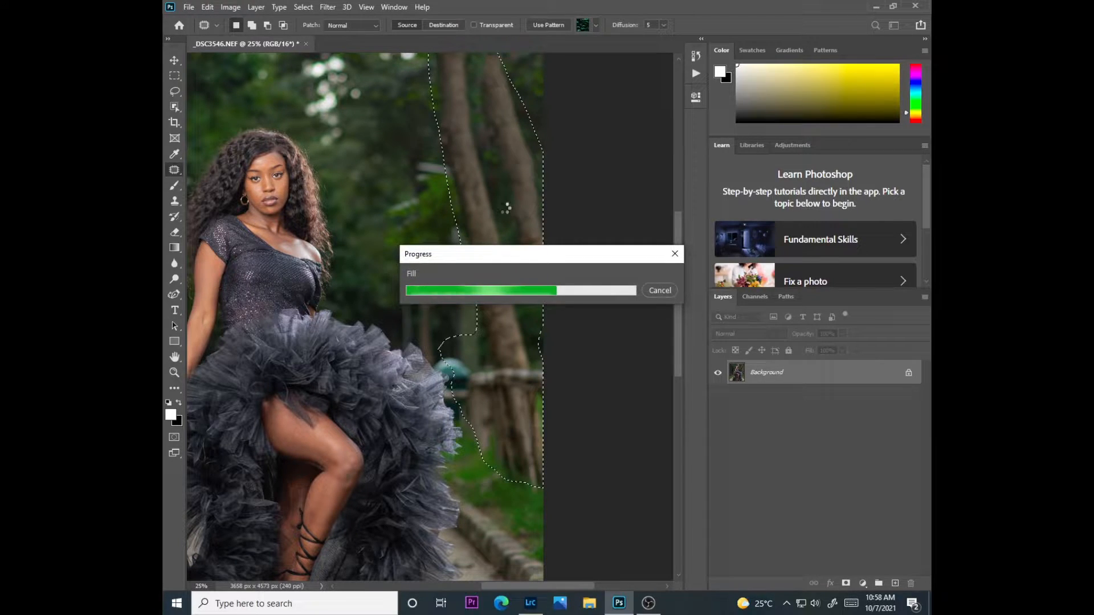
key(ctrl+d)
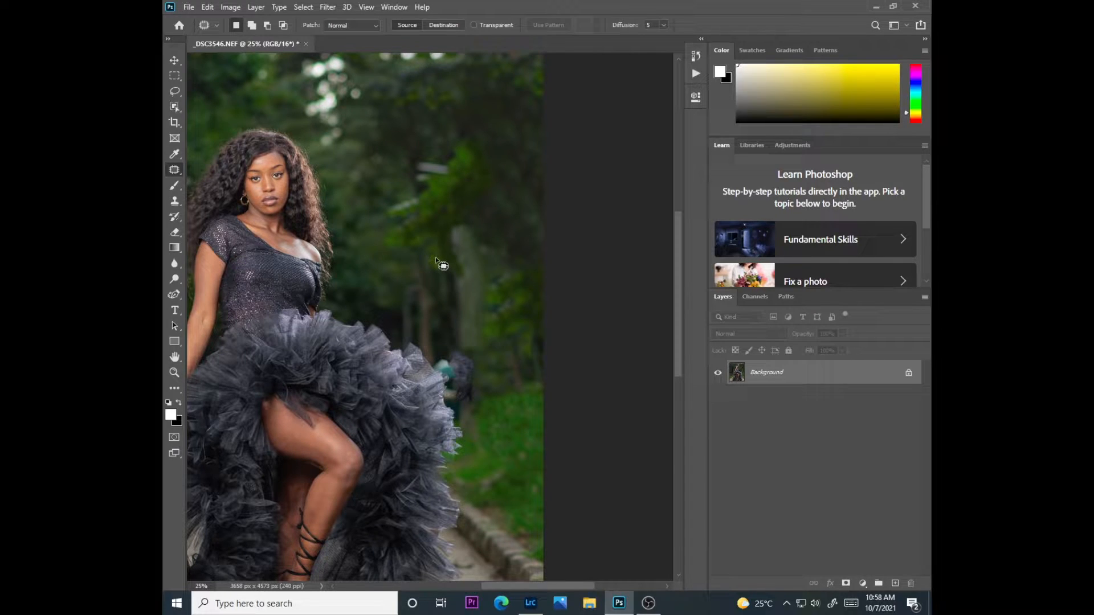
Outline the stray fabric and teal remnants beside the skirt's right edge, apply a Content-Aware fill at 100% opacity, and deselect
scroll(435, 262, up, 3)
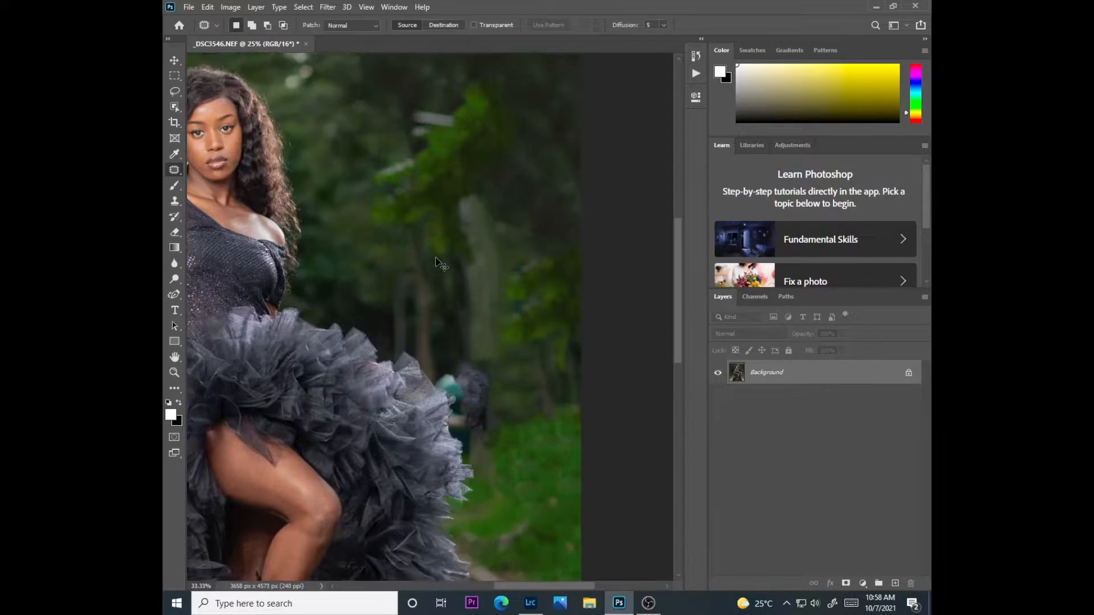
drag(679, 308, 678, 363)
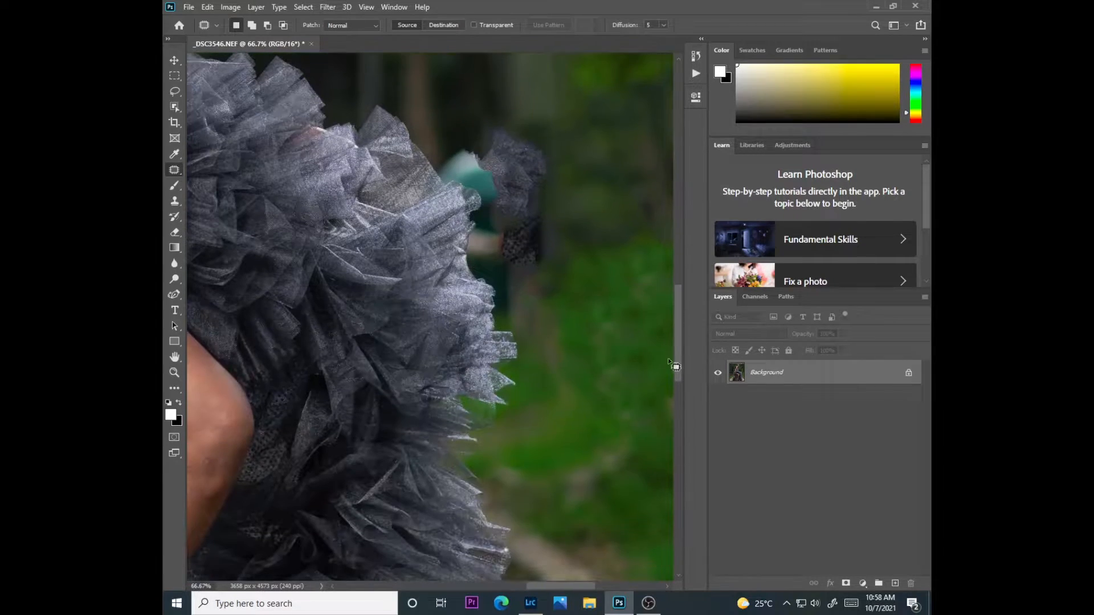
drag(544, 584, 556, 572)
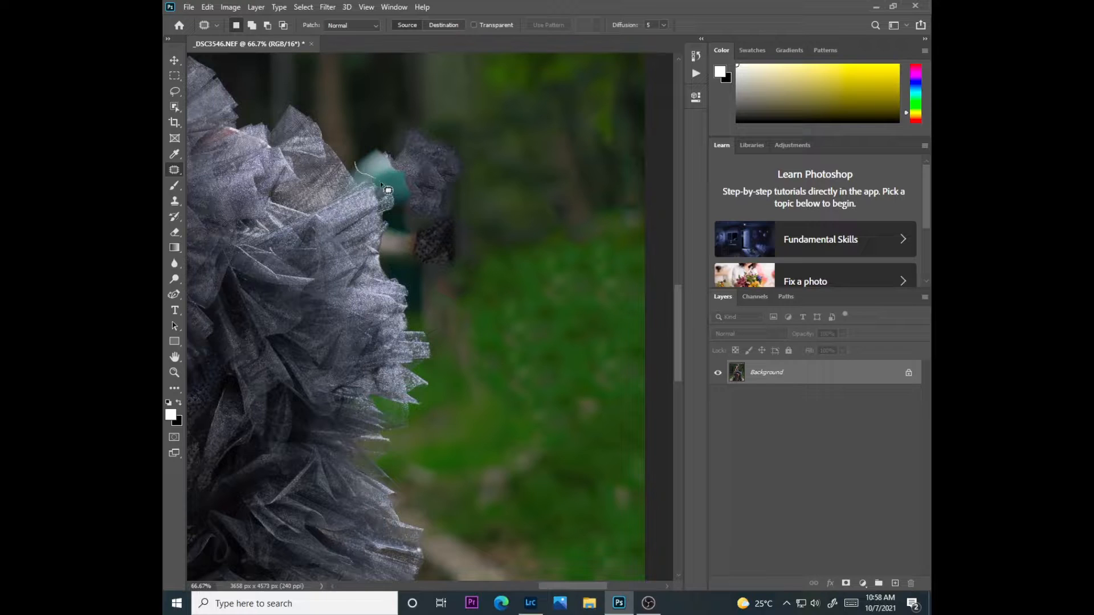
mouse_move(396, 195)
mouse_down()
mouse_move(391, 261)
mouse_move(416, 284)
mouse_move(461, 251)
mouse_move(455, 272)
mouse_move(405, 269)
mouse_move(390, 182)
mouse_move(352, 170)
mouse_move(359, 151)
mouse_move(388, 146)
mouse_move(402, 121)
mouse_move(428, 126)
mouse_move(466, 153)
mouse_move(470, 250)
mouse_up()
click(201, 7)
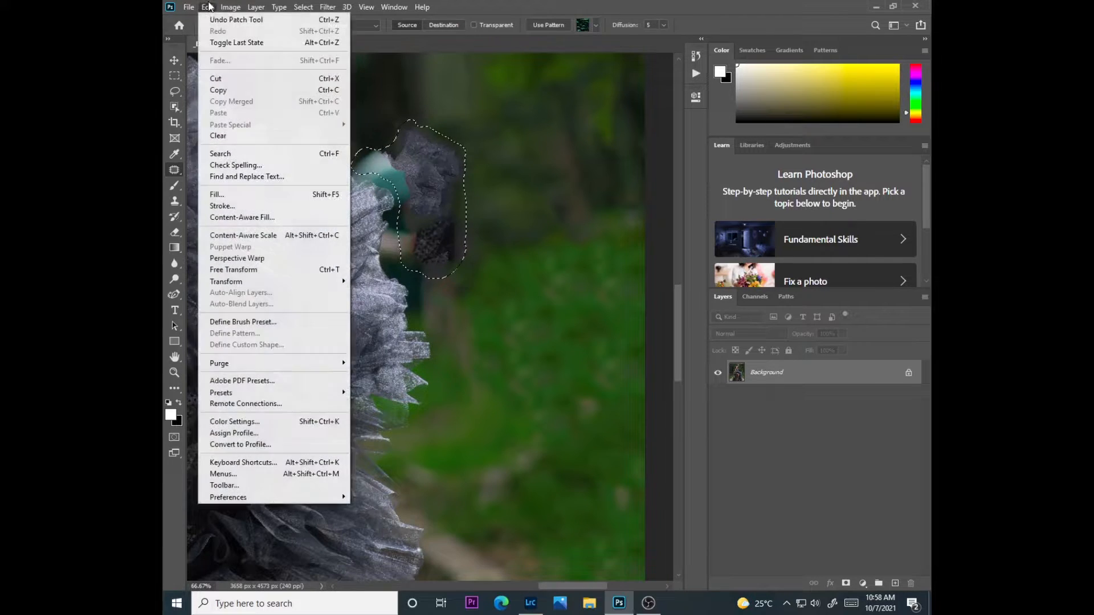
click(239, 190)
click(620, 158)
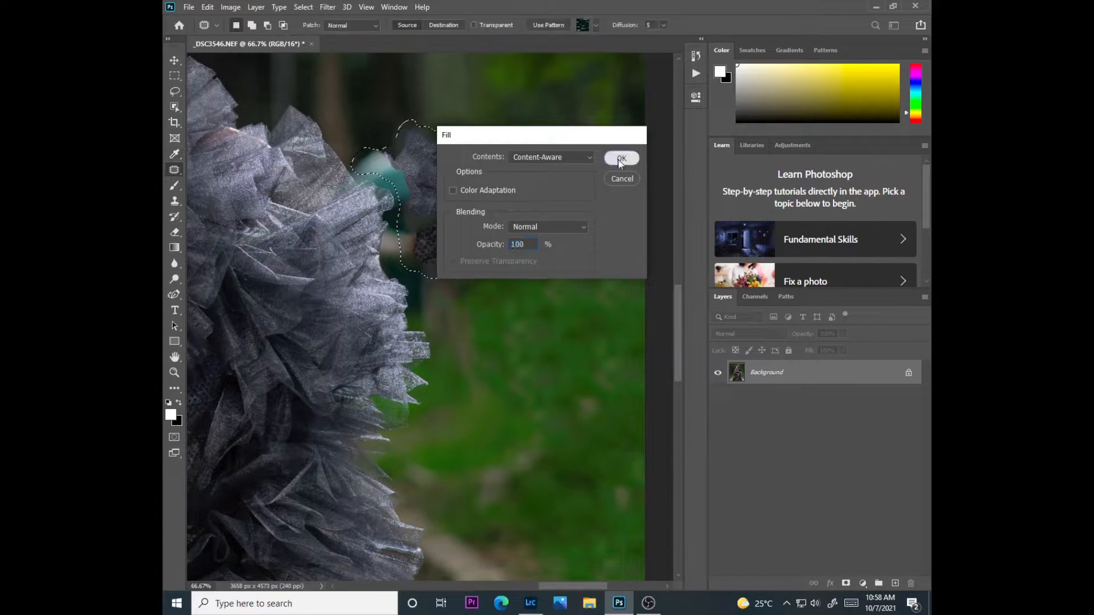
key(ctrl+d)
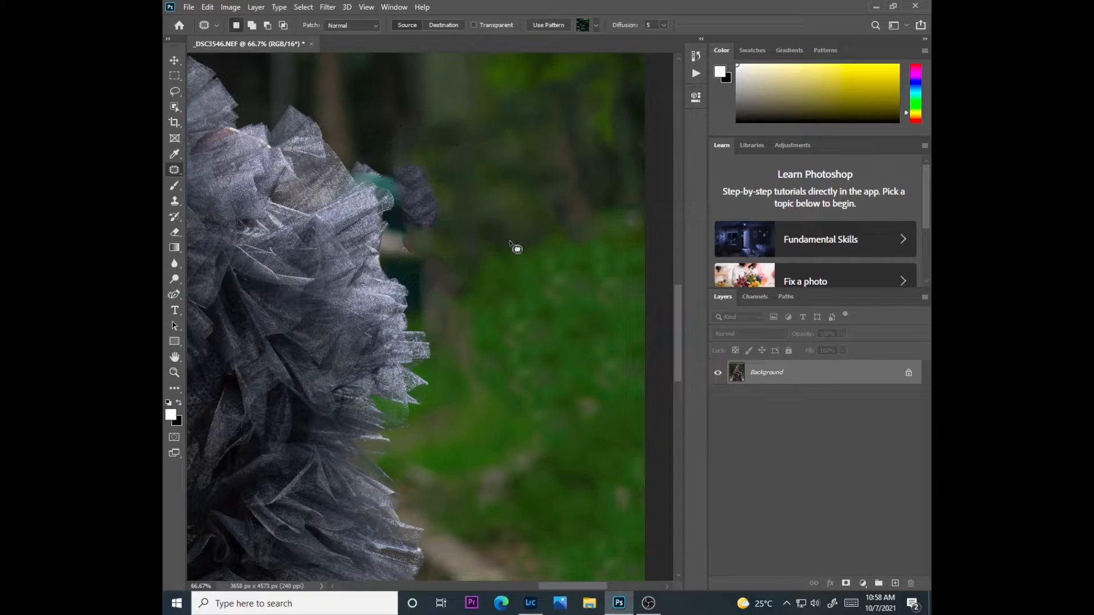
Patch the leftover fabric fragments beside the skirt with nearby dark background, and check the whole photo
mouse_move(373, 176)
mouse_down()
mouse_move(394, 194)
mouse_move(401, 257)
mouse_move(416, 260)
mouse_move(442, 223)
mouse_move(440, 180)
mouse_move(419, 160)
mouse_move(355, 158)
mouse_up()
drag(434, 169, 488, 162)
key(ctrl+d)
mouse_move(353, 172)
mouse_down()
mouse_move(378, 169)
mouse_move(353, 155)
mouse_move(404, 157)
mouse_up()
key(ctrl+d)
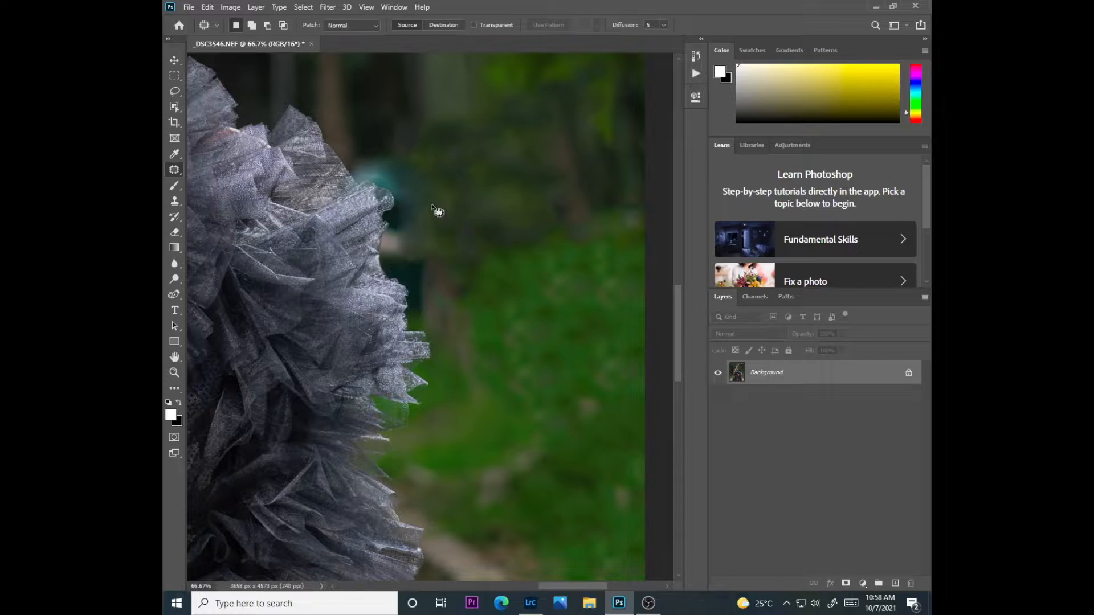
key(ctrl+minus)
key(ctrl+minus)
key(ctrl+minus)
key(ctrl+minus)
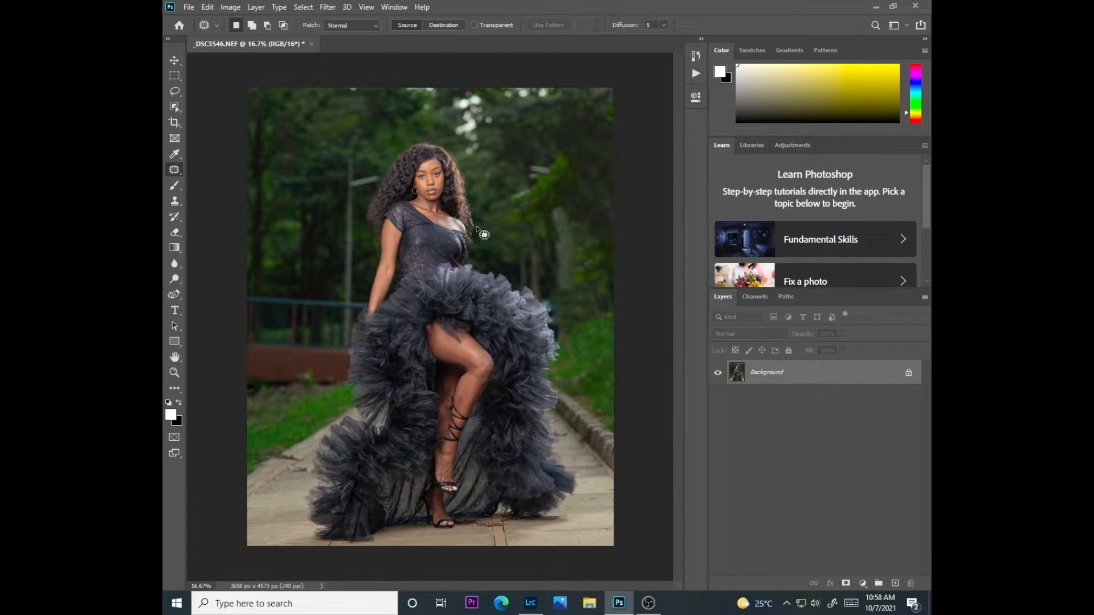
Outline the lamp post in the background beside the model's hair, replace it with a Content-Aware fill, and deselect
key(ctrl+plus)
key(ctrl+plus)
drag(504, 587, 486, 586)
drag(678, 329, 679, 284)
mouse_move(346, 196)
mouse_down()
mouse_move(353, 260)
mouse_move(348, 202)
mouse_move(338, 444)
mouse_move(358, 449)
mouse_move(362, 357)
mouse_move(342, 206)
mouse_move(330, 447)
mouse_move(361, 450)
mouse_move(369, 236)
mouse_move(409, 215)
mouse_move(393, 199)
mouse_move(370, 201)
mouse_move(347, 172)
mouse_move(341, 182)
mouse_up()
key(ctrl+d)
click(207, 7)
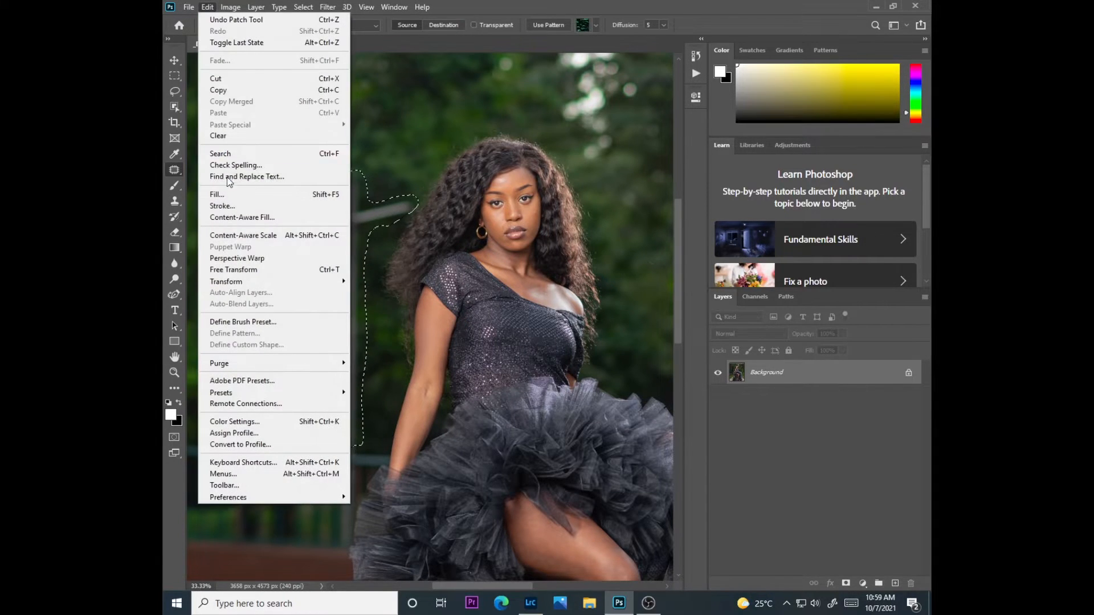
click(233, 194)
click(621, 158)
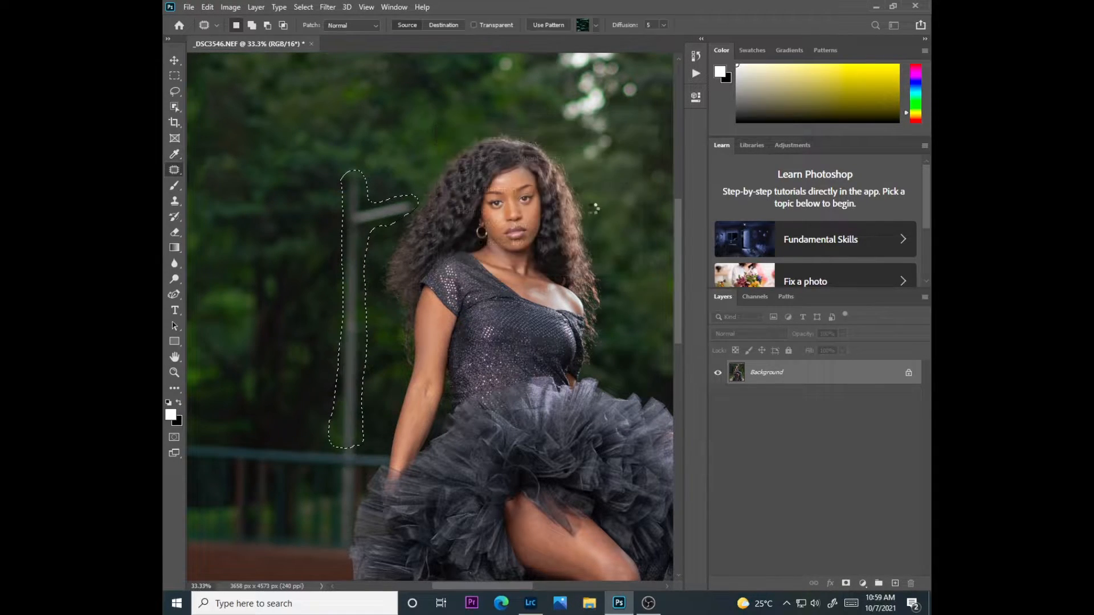
key(ctrl+d)
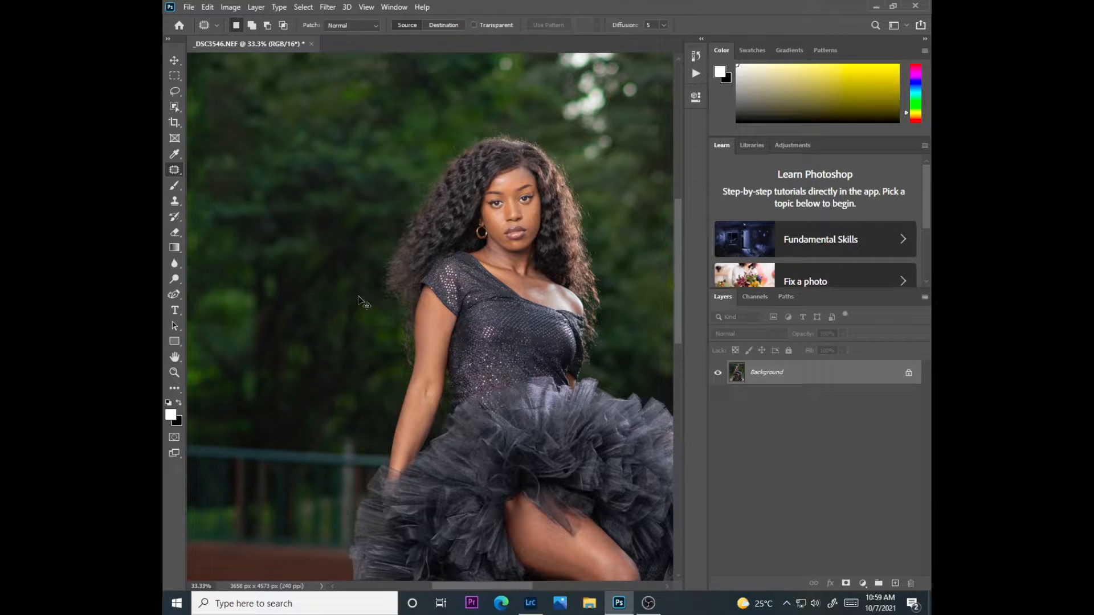
key(ctrl+minus)
key(ctrl+minus)
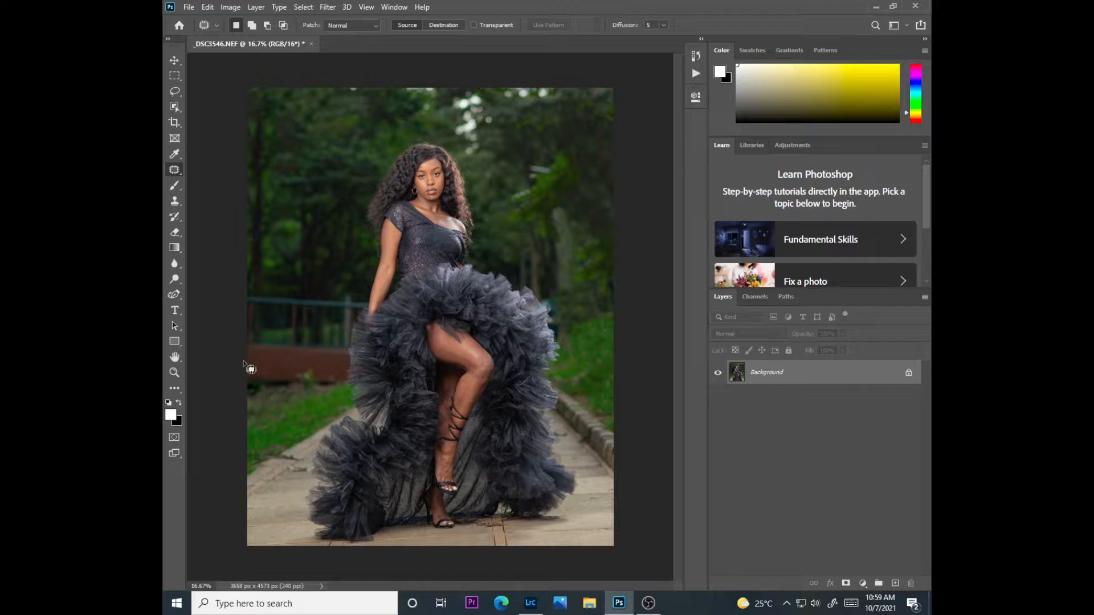
key(ctrl+BackSpace)
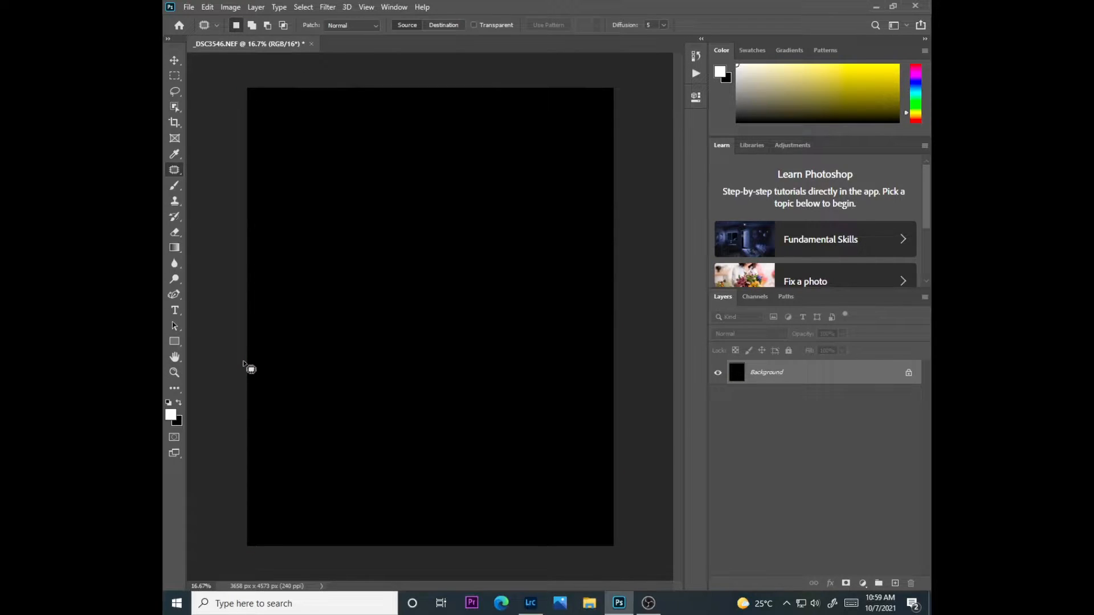
key(ctrl+z)
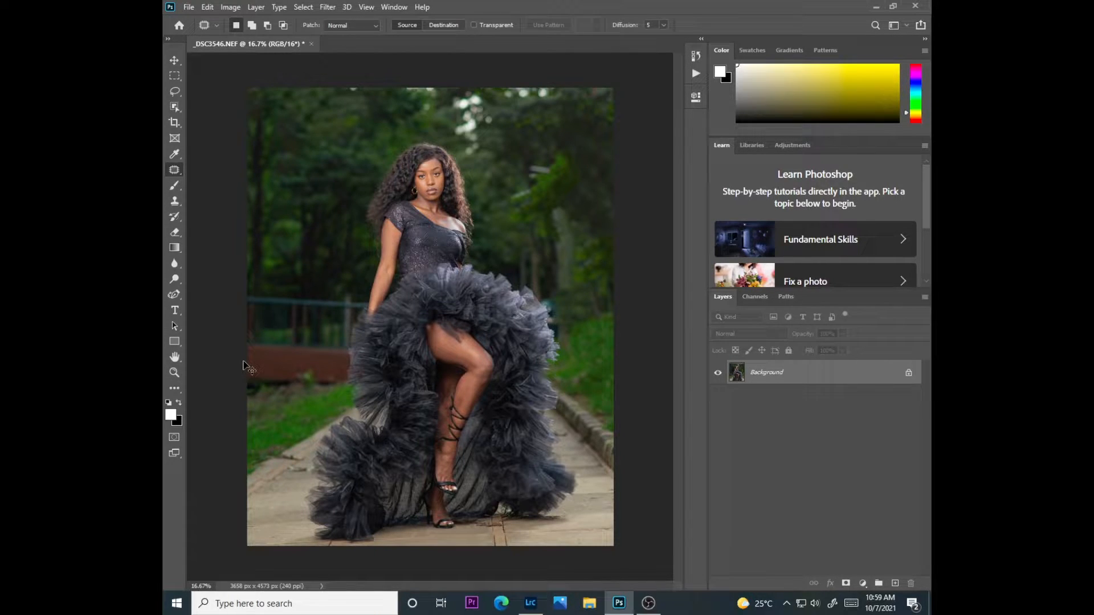
Outline the debris where the grass meets the path to the left of the skirt, and remove it with a Content-Aware fill
key(ctrl+plus)
scroll(683, 261, up, 3)
scroll(682, 261, up, 3)
drag(529, 585, 564, 585)
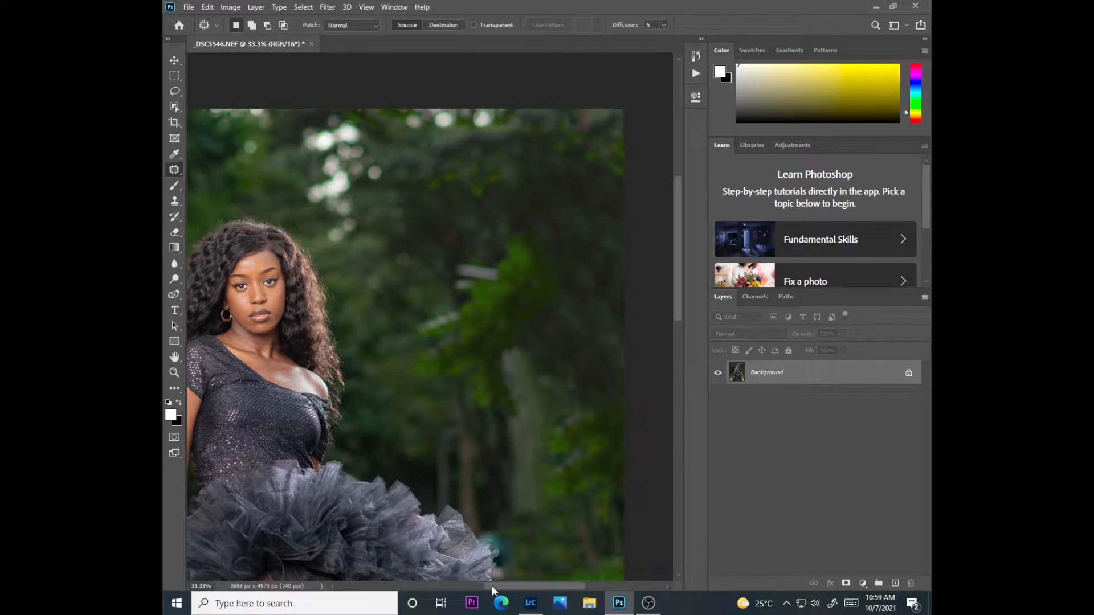
drag(492, 585, 461, 582)
drag(677, 311, 675, 426)
drag(504, 585, 476, 586)
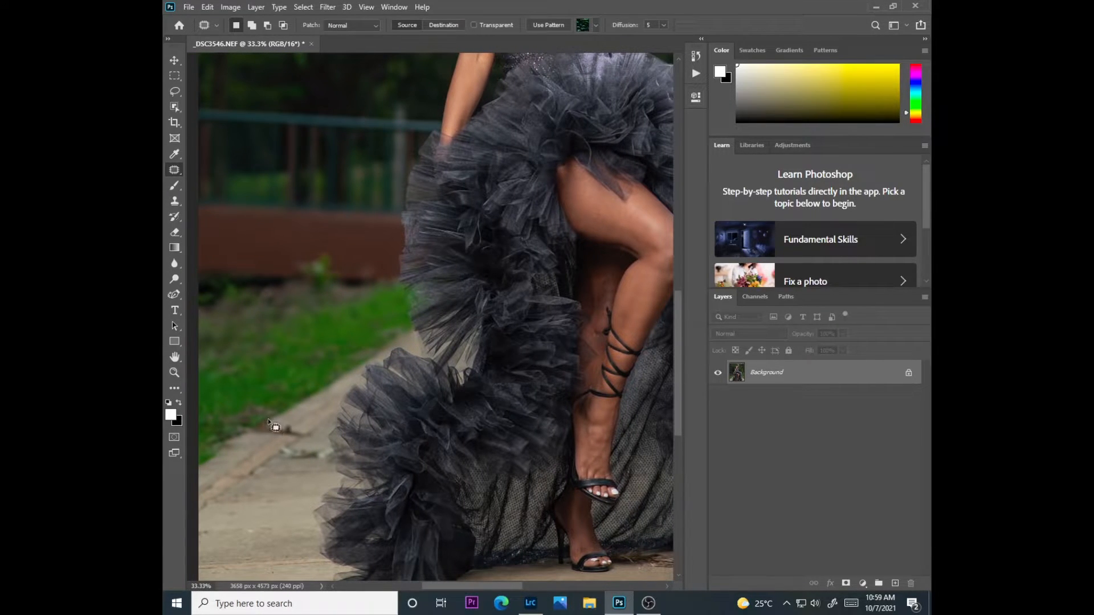
mouse_move(266, 429)
mouse_down()
mouse_move(308, 439)
mouse_move(312, 426)
mouse_move(274, 418)
mouse_up()
click(207, 7)
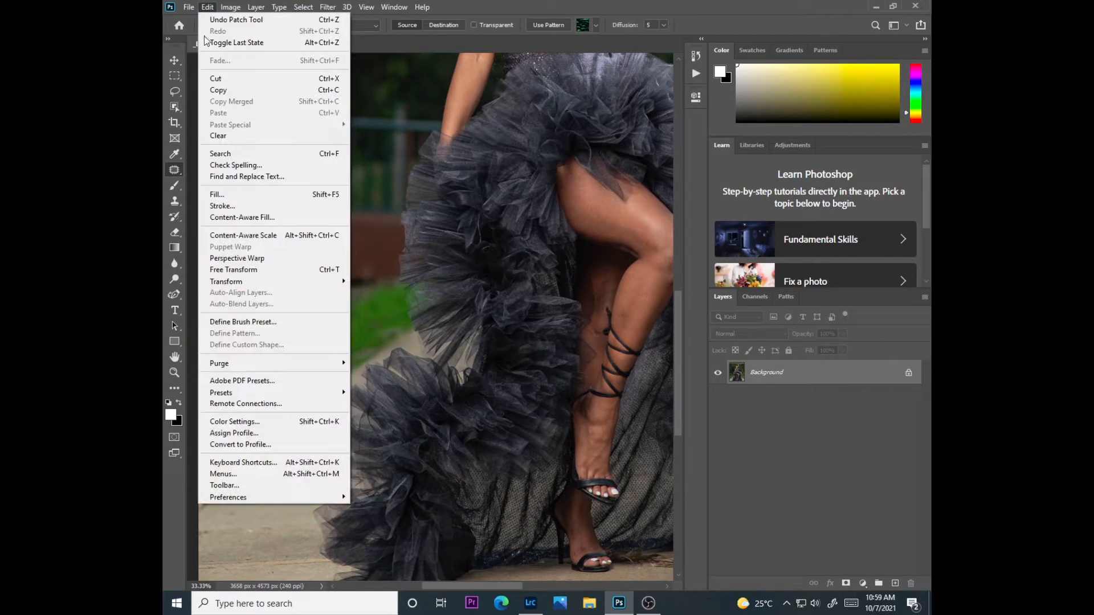
click(222, 194)
click(624, 149)
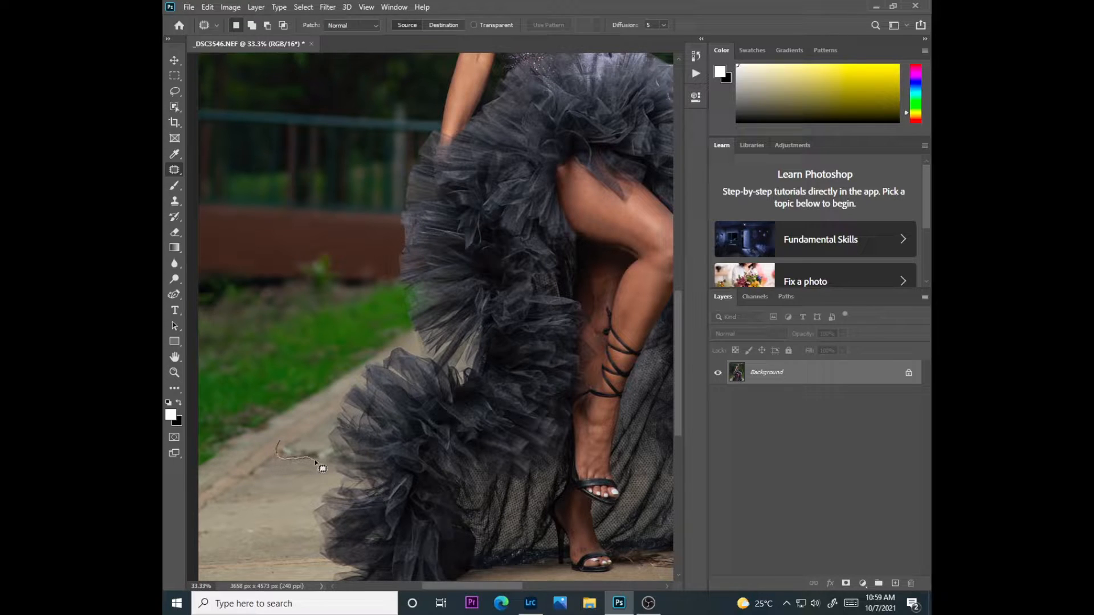
Remove the litter on the path beside the skirt with a Content-Aware fill, and patch the remaining mark with clean pavement
drag(332, 448, 285, 439)
click(207, 6)
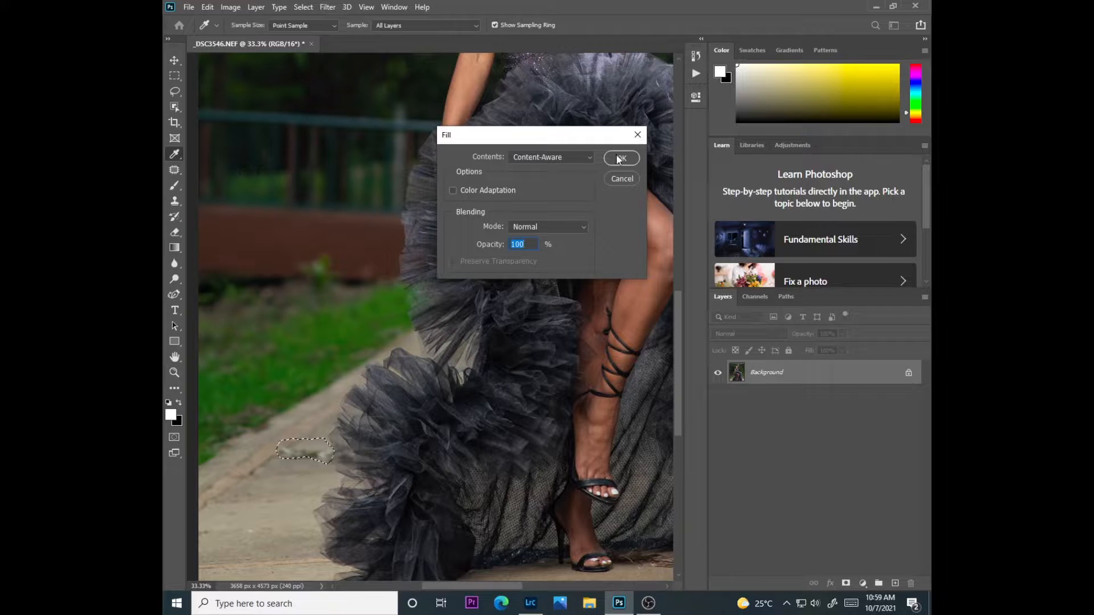
click(623, 151)
key(ctrl+d)
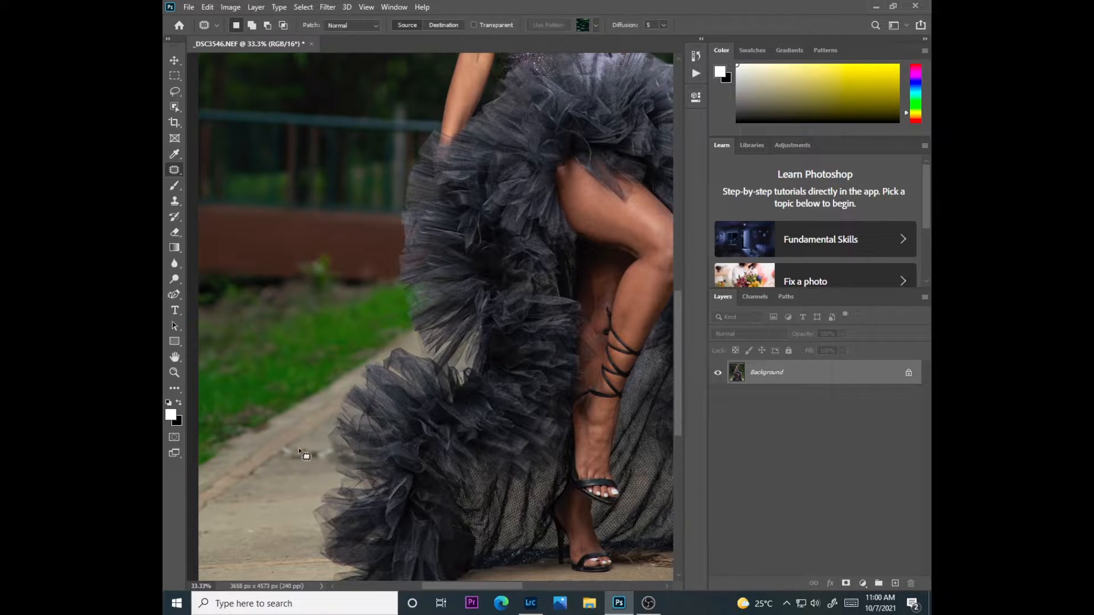
drag(294, 453, 288, 514)
key(ctrl+d)
Try to patch the dry twigs on the pavement beside the model's shoe, and undo the attempt
drag(450, 585, 507, 582)
scroll(677, 392, down, 5)
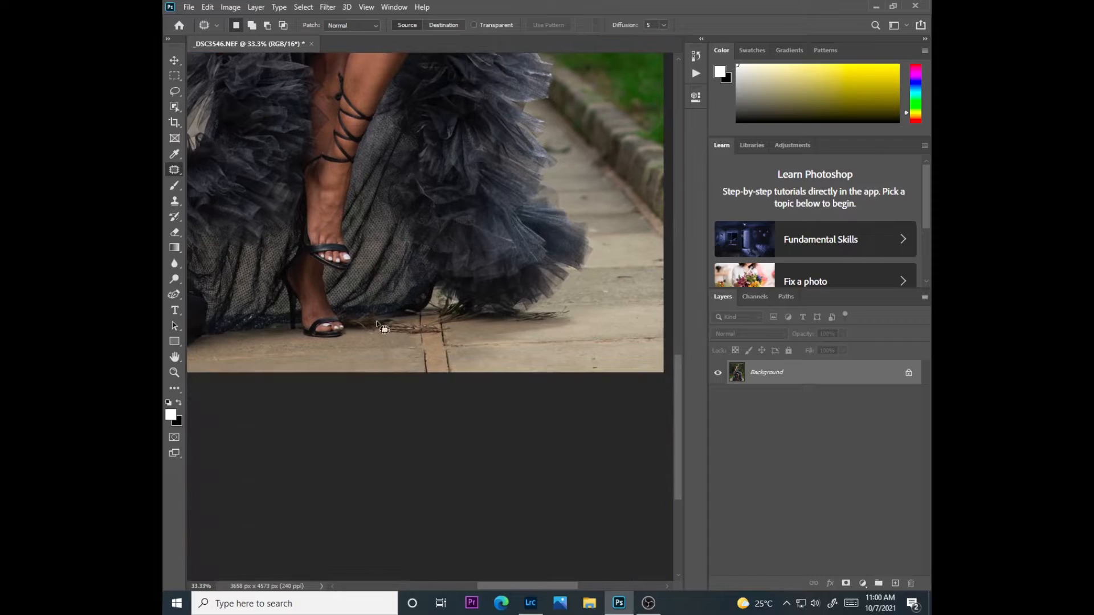
mouse_move(379, 323)
mouse_down()
mouse_move(405, 340)
mouse_move(414, 316)
mouse_move(391, 317)
mouse_up()
drag(423, 323, 421, 367)
key(ctrl+d)
key(ctrl+z)
key(ctrl+z)
key(ctrl+z)
Patch the skin mark near the model's raised knee with clean skin and clear the selection
drag(681, 392, 673, 316)
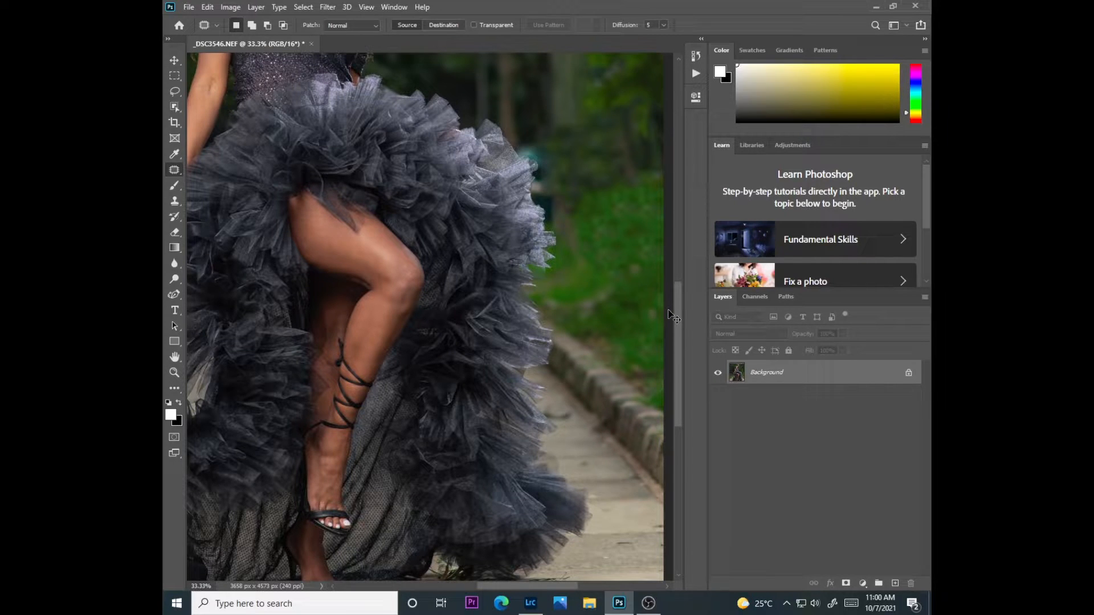
key(ctrl+plus)
key(ctrl+plus)
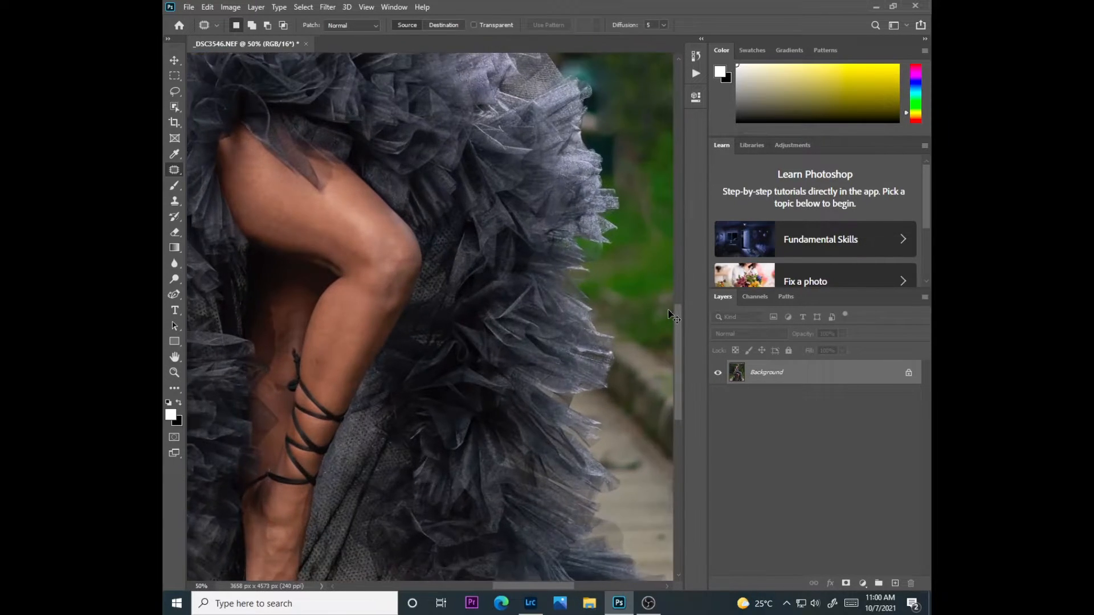
mouse_move(365, 274)
mouse_down()
mouse_move(369, 289)
mouse_move(375, 250)
mouse_up()
key(ctrl+d)
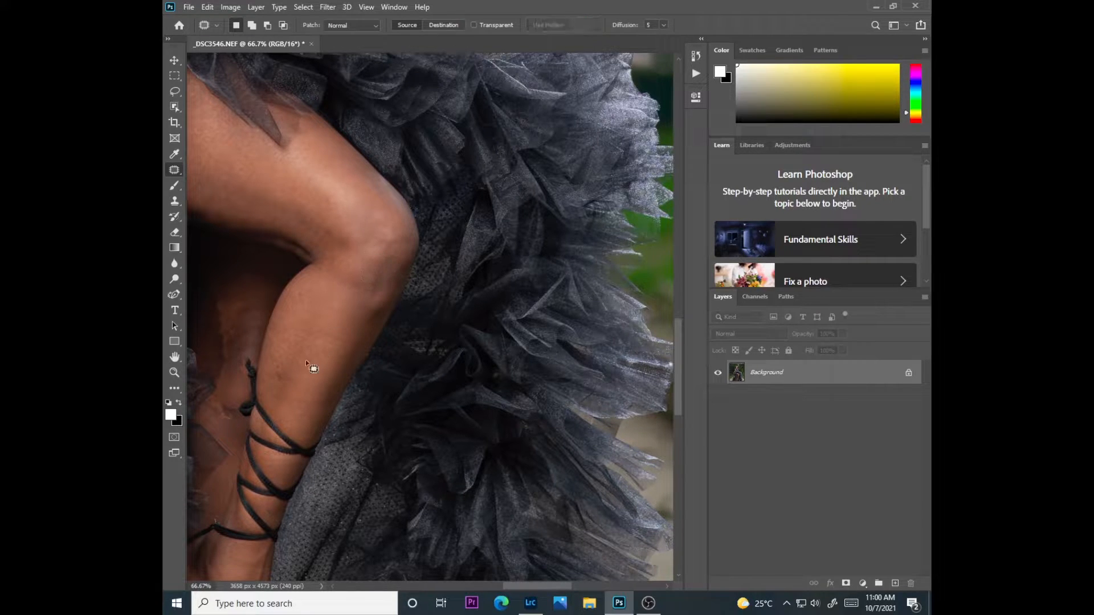
Patch the small dark blemish on the shin above the sandal straps with clean skin, repeating until it blends in
mouse_move(279, 369)
mouse_down()
mouse_move(301, 351)
mouse_move(269, 381)
mouse_up()
key(ctrl+d)
mouse_move(272, 386)
mouse_down()
mouse_move(286, 381)
mouse_move(271, 374)
mouse_up()
key(ctrl+d)
drag(273, 376, 284, 368)
key(ctrl+d)
Patch the remaining skin marks on the upper shin, knee and thigh with neighbouring clean skin, deselecting after the repairs
key(ctrl+d)
mouse_move(325, 329)
mouse_down()
mouse_move(362, 341)
mouse_move(364, 354)
mouse_move(348, 297)
mouse_up()
drag(391, 223, 378, 234)
key(ctrl+d)
drag(245, 178, 246, 178)
key(ctrl+d)
drag(517, 585, 508, 586)
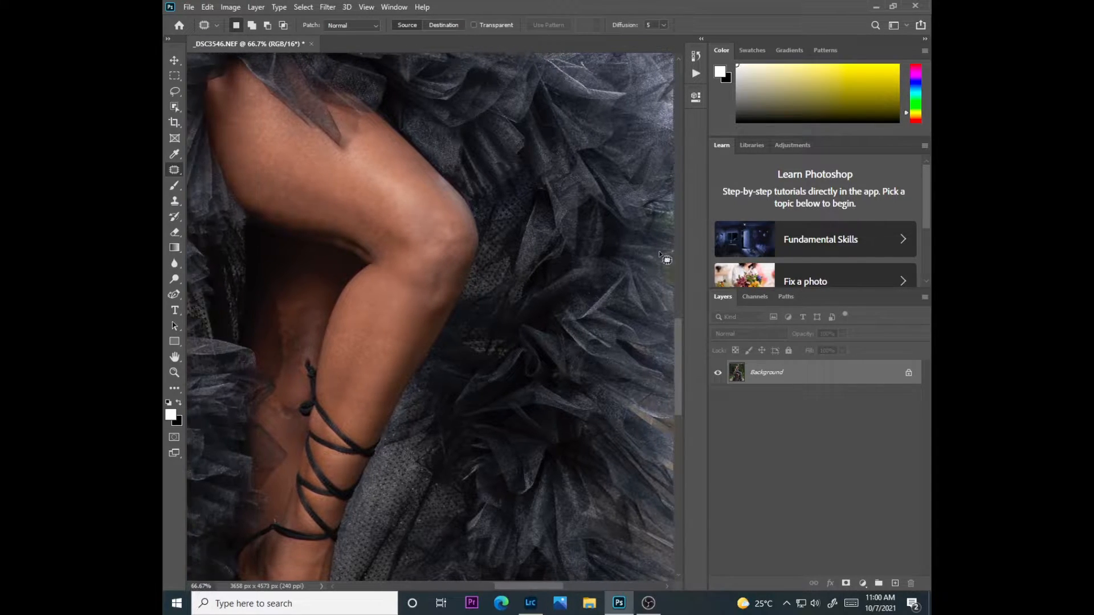
Patch the last skin marks on the thigh and lower legs with neighbouring clean skin, clearing the selection after each repair
mouse_move(274, 190)
mouse_down()
mouse_move(288, 187)
mouse_move(279, 165)
mouse_move(299, 185)
mouse_up()
key(ctrl+d)
key(ctrl+d)
mouse_move(280, 419)
mouse_down()
mouse_move(298, 427)
mouse_move(285, 402)
mouse_move(291, 415)
mouse_up()
key(ctrl+d)
mouse_move(398, 334)
mouse_down()
mouse_move(417, 351)
mouse_move(380, 345)
mouse_move(390, 326)
mouse_up()
key(ctrl+d)
Patch the small blemishes on the model's left cheek below the eye with clean skin and deselect
drag(677, 362, 677, 245)
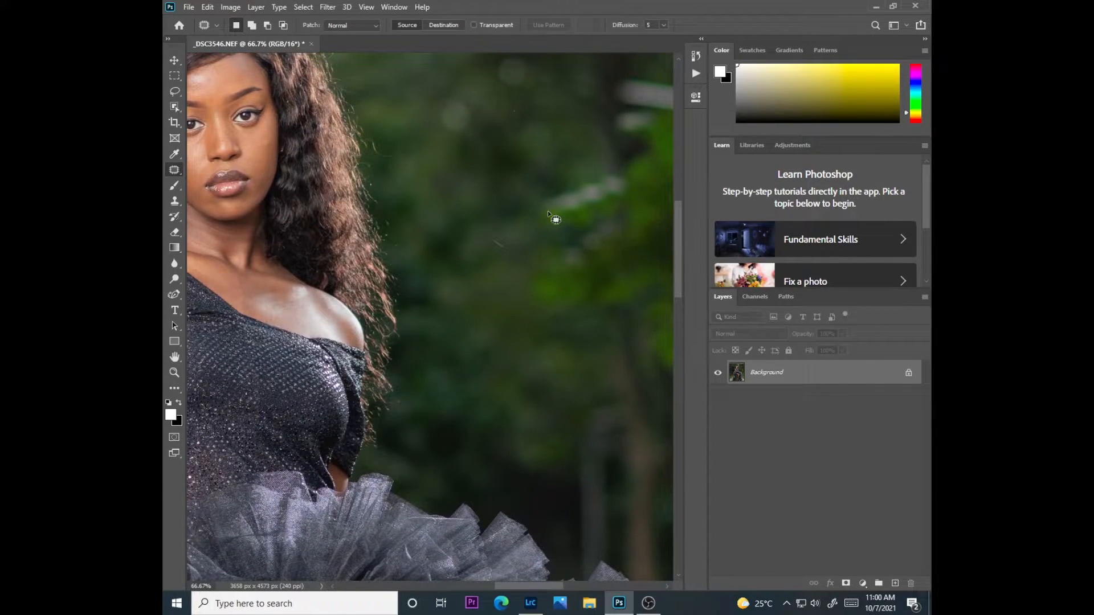
key(ctrl+plus)
drag(522, 585, 487, 585)
scroll(679, 254, up, 5)
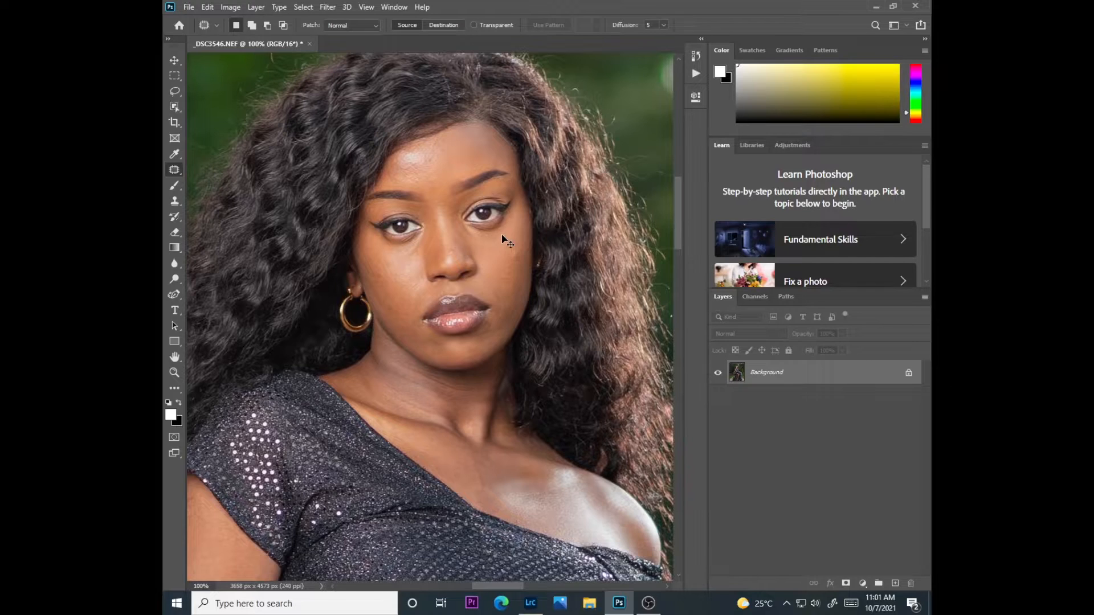
key(ctrl+plus)
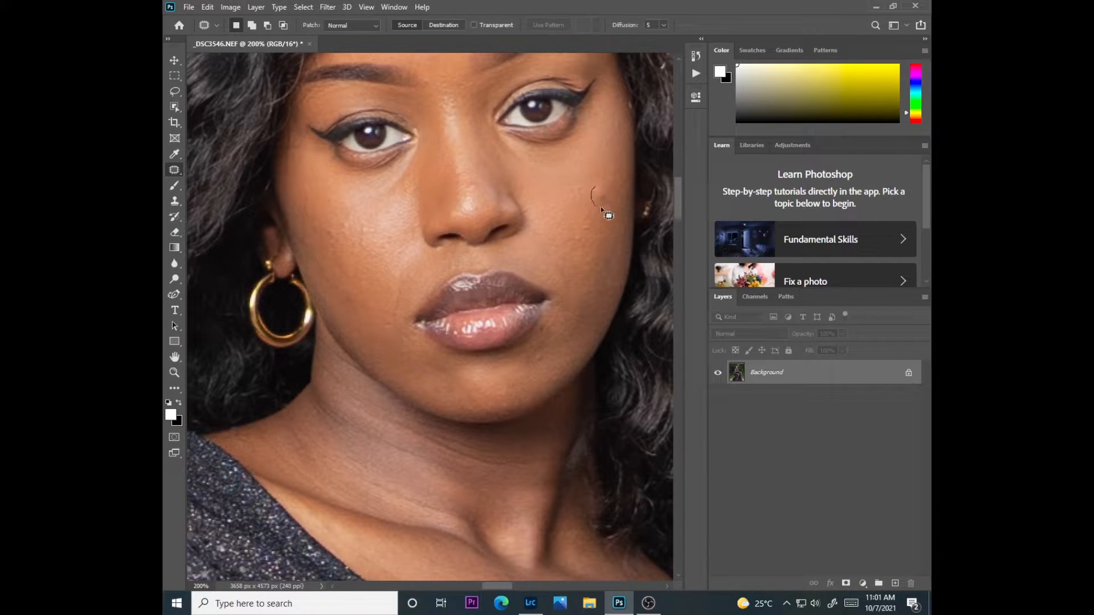
drag(603, 174, 600, 178)
drag(601, 188, 604, 154)
drag(578, 183, 583, 177)
drag(584, 185, 590, 160)
key(ctrl+d)
Patch the remaining spots on the model's left cheek and near the chin with smooth neighbouring skin
mouse_move(611, 196)
mouse_down()
mouse_move(597, 206)
mouse_move(606, 180)
mouse_up()
click(514, 229)
drag(550, 352, 555, 386)
mouse_move(571, 249)
mouse_down()
mouse_move(545, 214)
mouse_move(558, 206)
mouse_move(562, 224)
mouse_up()
click(557, 169)
mouse_move(607, 152)
mouse_down()
mouse_move(618, 165)
mouse_move(606, 154)
mouse_up()
mouse_move(616, 164)
mouse_down()
mouse_move(603, 179)
mouse_move(556, 181)
mouse_move(558, 171)
mouse_up()
click(601, 179)
drag(559, 176, 570, 189)
click(568, 190)
Patch the bumps on the model's right cheek, working down towards the side of the mouth
mouse_move(326, 226)
mouse_down()
mouse_move(339, 256)
mouse_move(343, 220)
mouse_up()
click(337, 225)
drag(346, 226, 364, 267)
click(360, 274)
mouse_move(367, 268)
mouse_down()
mouse_move(365, 292)
mouse_move(412, 281)
mouse_up()
click(403, 312)
click(401, 347)
Patch the leftover marks on the outer left cheek, then on the right cheek below the eye
mouse_move(589, 219)
mouse_down()
mouse_move(590, 249)
mouse_move(614, 208)
mouse_move(603, 208)
mouse_up()
click(605, 222)
click(590, 214)
drag(540, 225, 540, 243)
click(484, 231)
drag(336, 197, 328, 193)
drag(333, 199, 337, 191)
click(343, 246)
Patch the blemishes on the central forehead and above the model's right eyebrow with clean forehead skin
scroll(676, 205, up, 5)
drag(463, 353, 463, 342)
drag(464, 349, 470, 346)
click(393, 372)
drag(403, 376, 399, 362)
drag(402, 368, 455, 362)
click(385, 373)
click(447, 361)
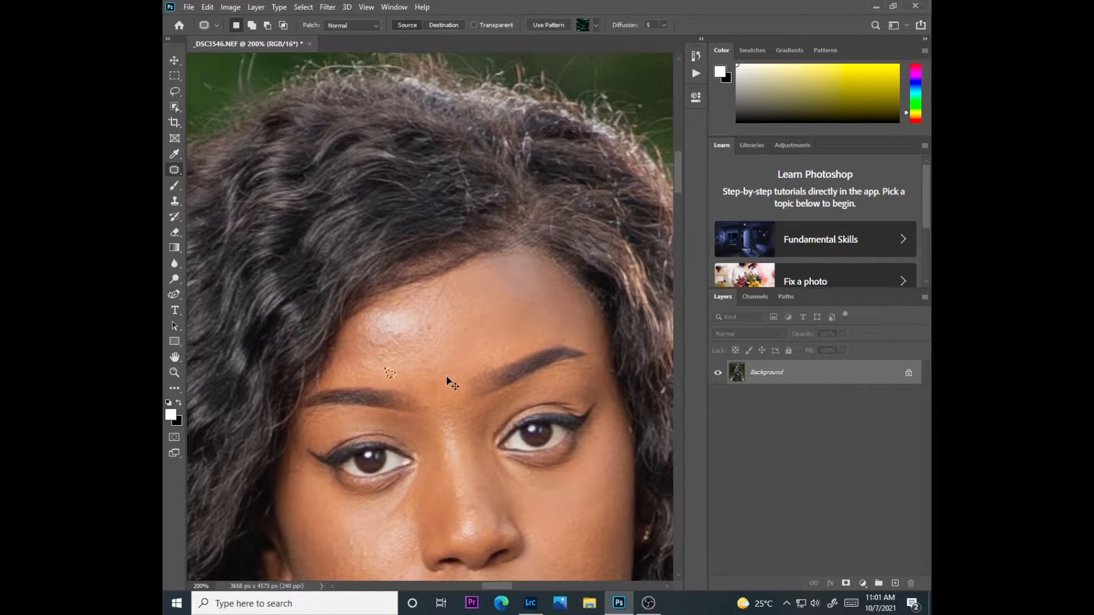
Patch the spots between the eyebrows and in the middle of the forehead with smooth skin
drag(431, 407, 426, 397)
drag(426, 399, 446, 374)
click(447, 373)
mouse_move(461, 337)
mouse_down()
mouse_move(462, 327)
mouse_move(463, 359)
mouse_up()
click(459, 359)
Patch the bumps around the forehead highlight and the mark at the top of the nose, and clear the selection
drag(380, 335, 373, 337)
mouse_move(377, 343)
mouse_down()
mouse_move(389, 332)
mouse_move(381, 359)
mouse_move(375, 352)
mouse_up()
click(380, 347)
mouse_move(379, 352)
mouse_down()
mouse_move(389, 376)
mouse_move(411, 380)
mouse_up()
click(389, 376)
click(436, 382)
drag(455, 422, 464, 421)
click(513, 227)
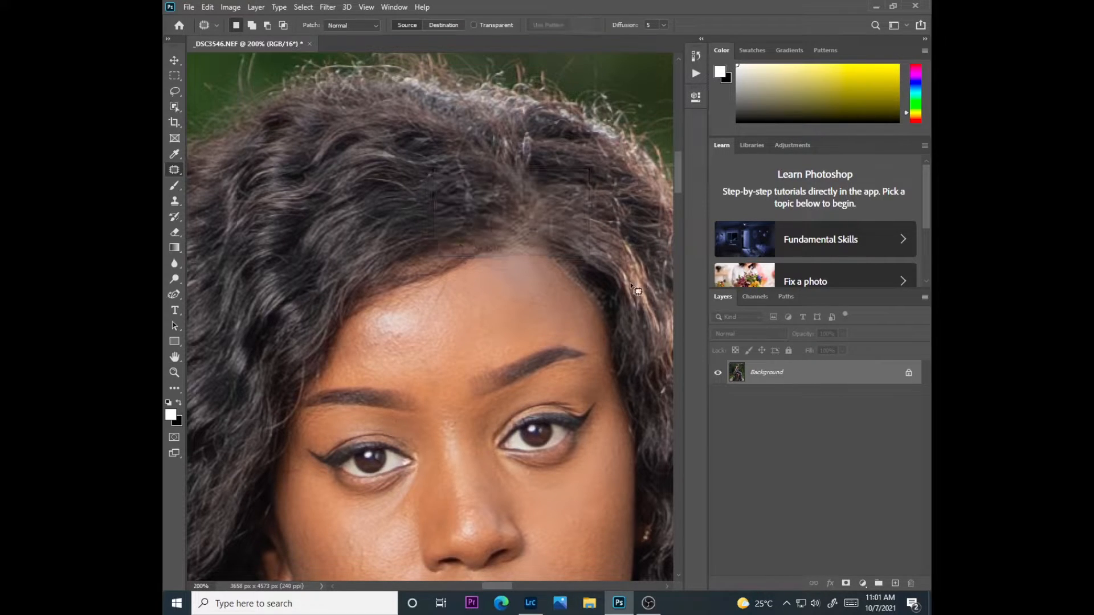
Patch the remaining small marks on the model's right cheek below the eye and deselect
scroll(676, 190, down, 1)
scroll(676, 194, down, 5)
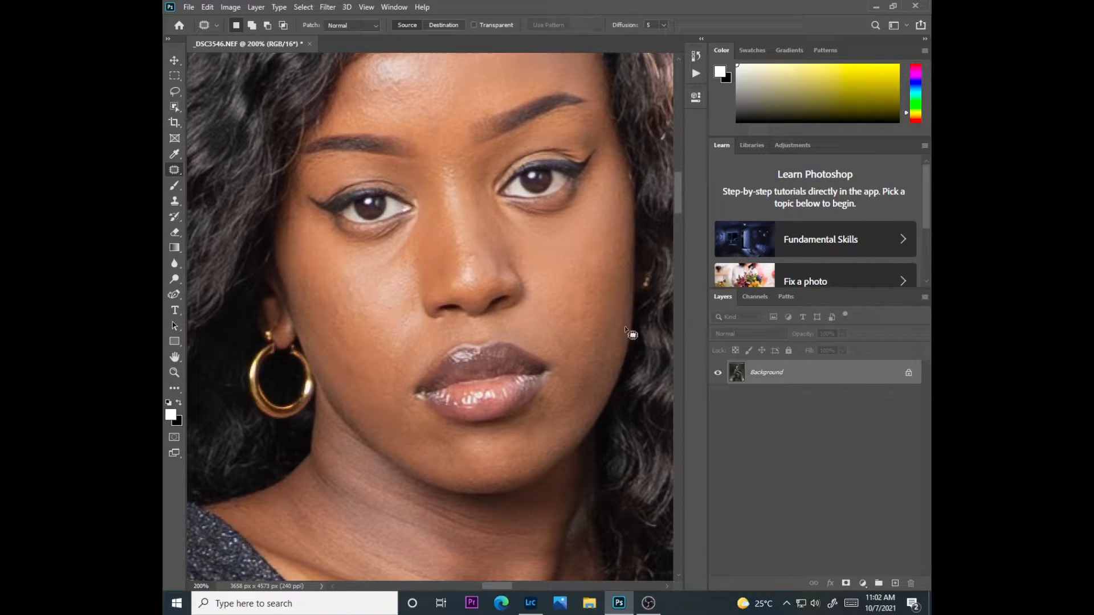
drag(332, 287, 336, 284)
key(ctrl+d)
drag(336, 284, 349, 280)
drag(351, 282, 345, 270)
key(ctrl+d)
Add a Curves adjustment layer above the photo and raise the RGB curve's midpoint slightly to brighten the image
scroll(457, 316, down, 5)
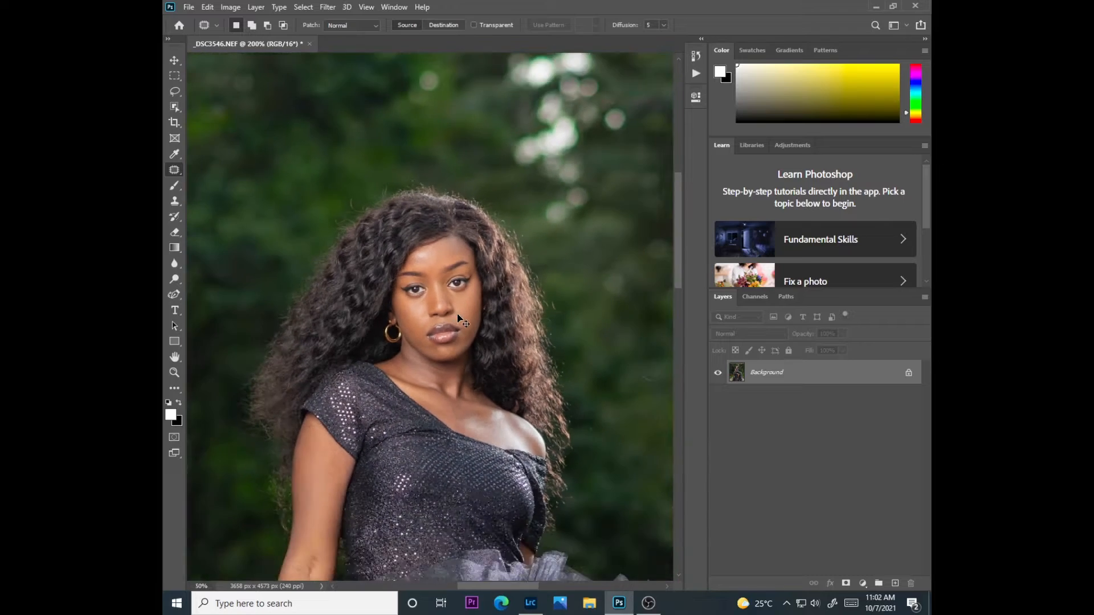
scroll(459, 318, down, 2)
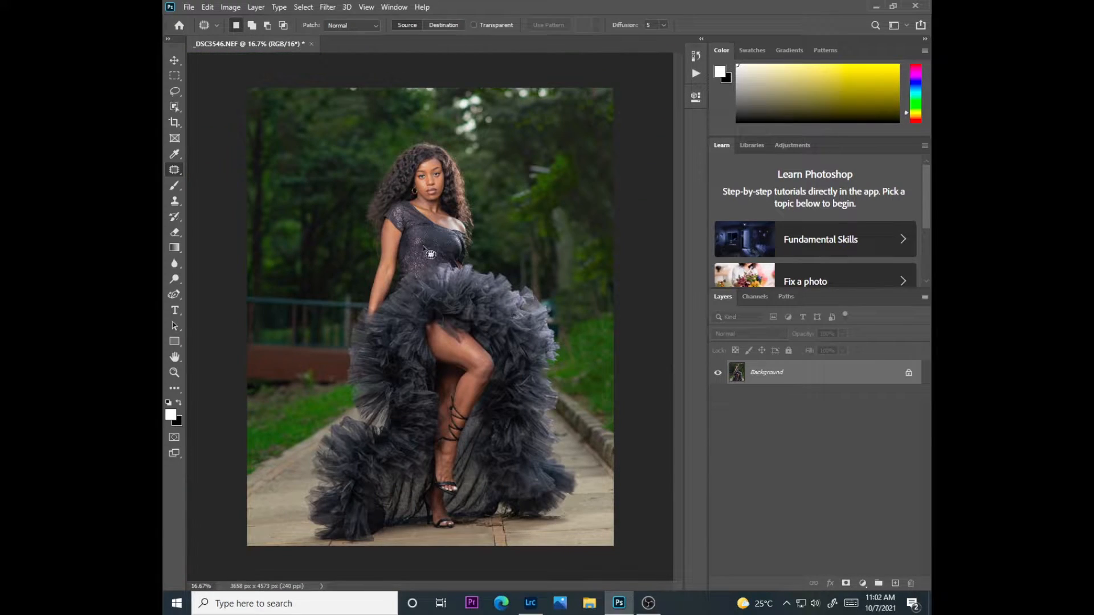
key(ctrl+plus)
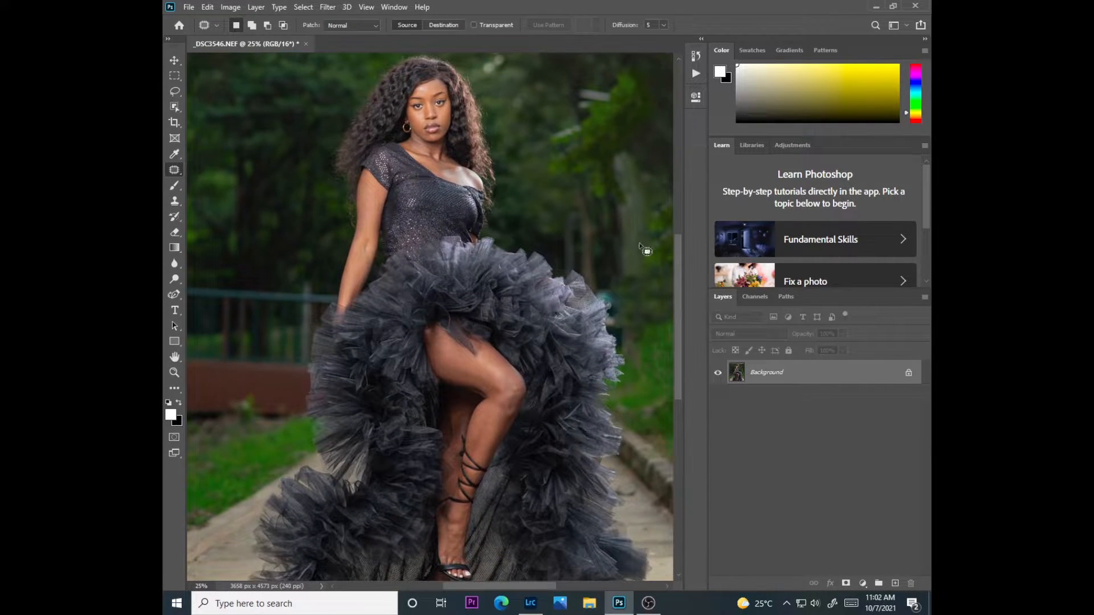
drag(682, 337, 688, 394)
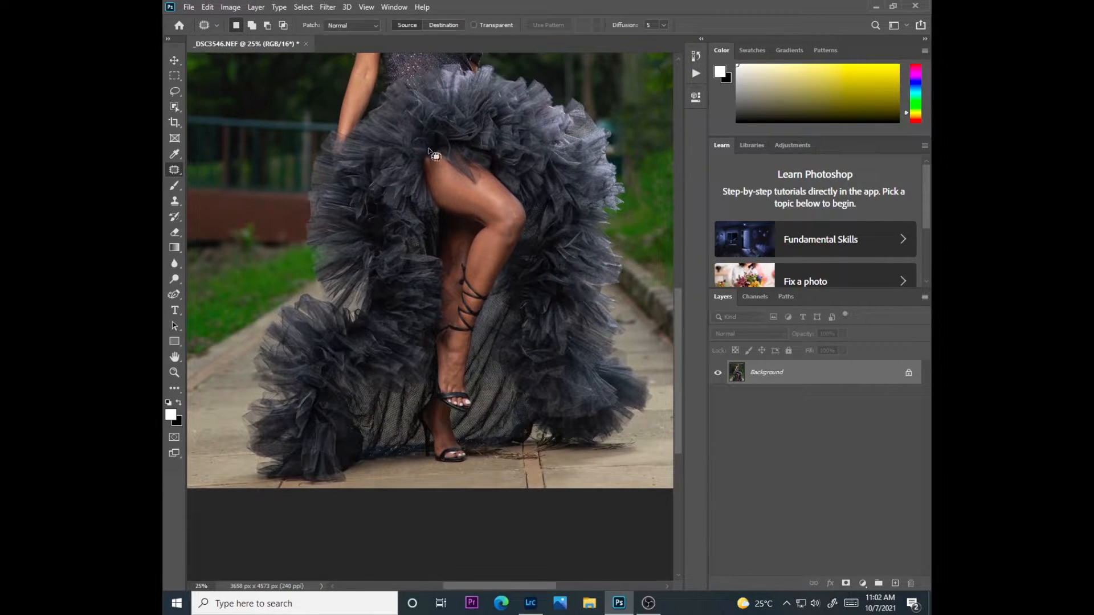
click(864, 584)
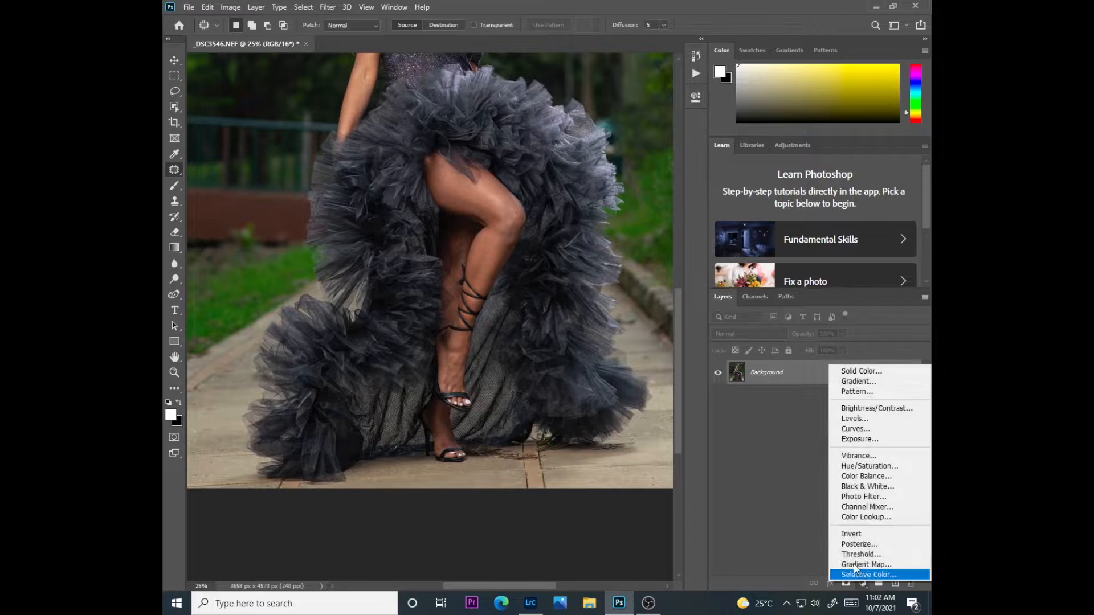
click(849, 436)
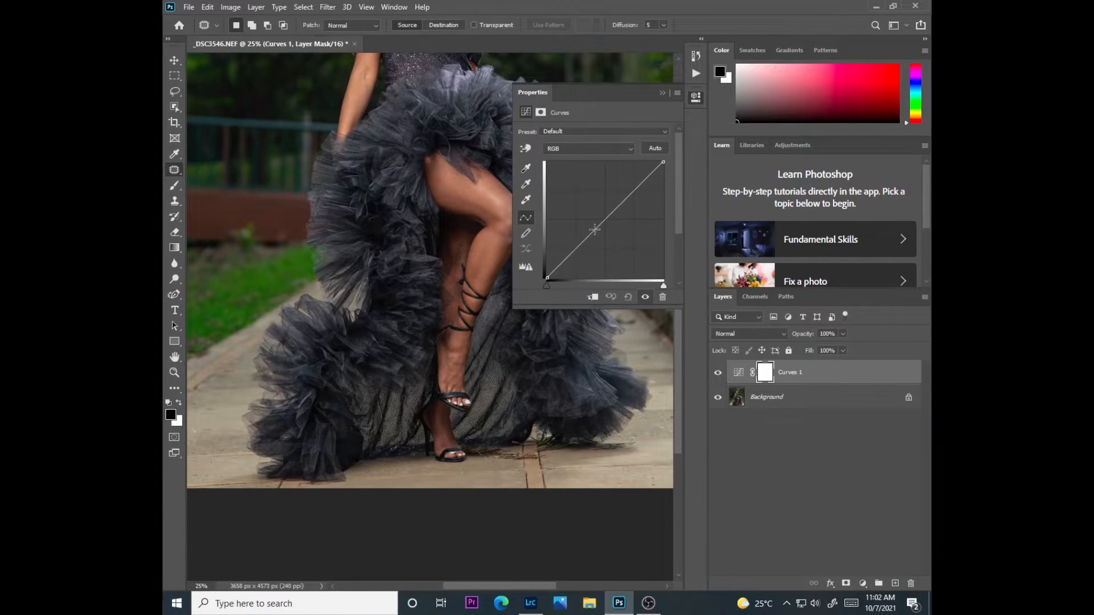
drag(618, 97, 590, 105)
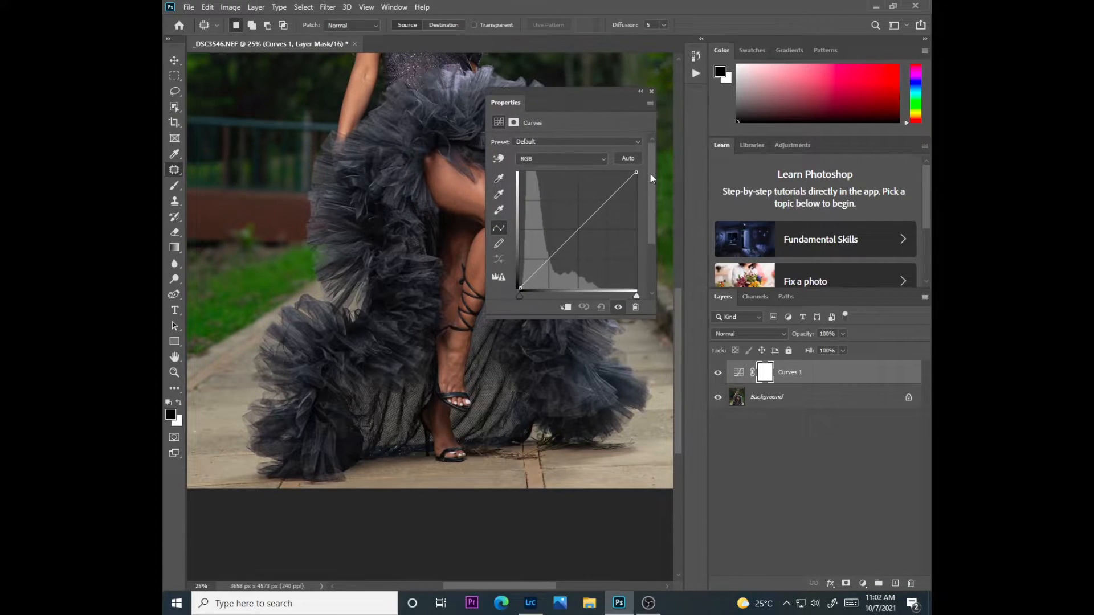
scroll(675, 289, up, 5)
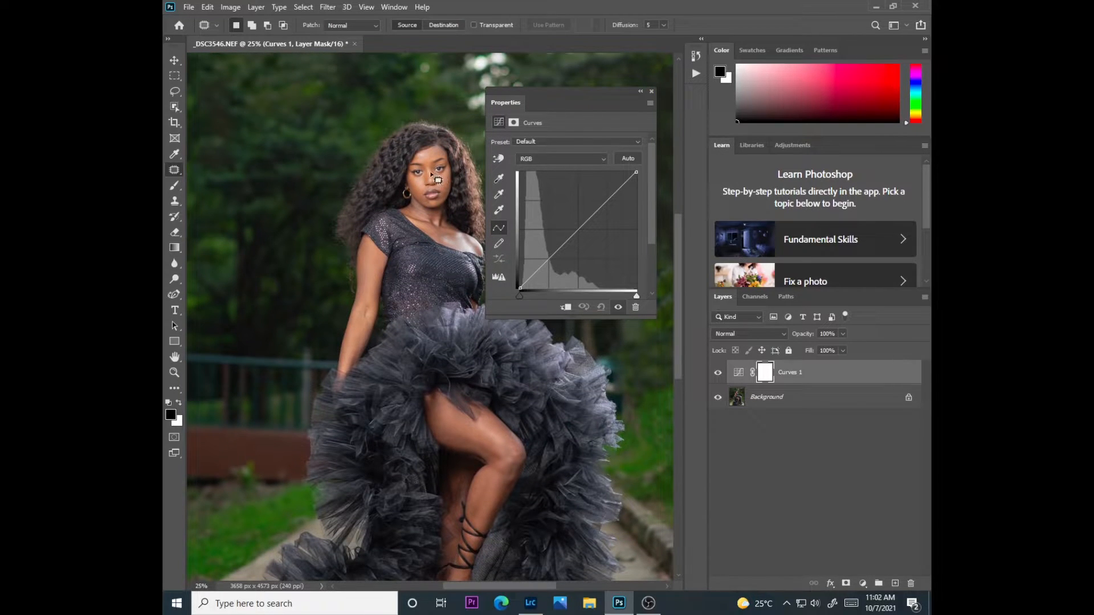
drag(579, 229, 572, 221)
click(640, 91)
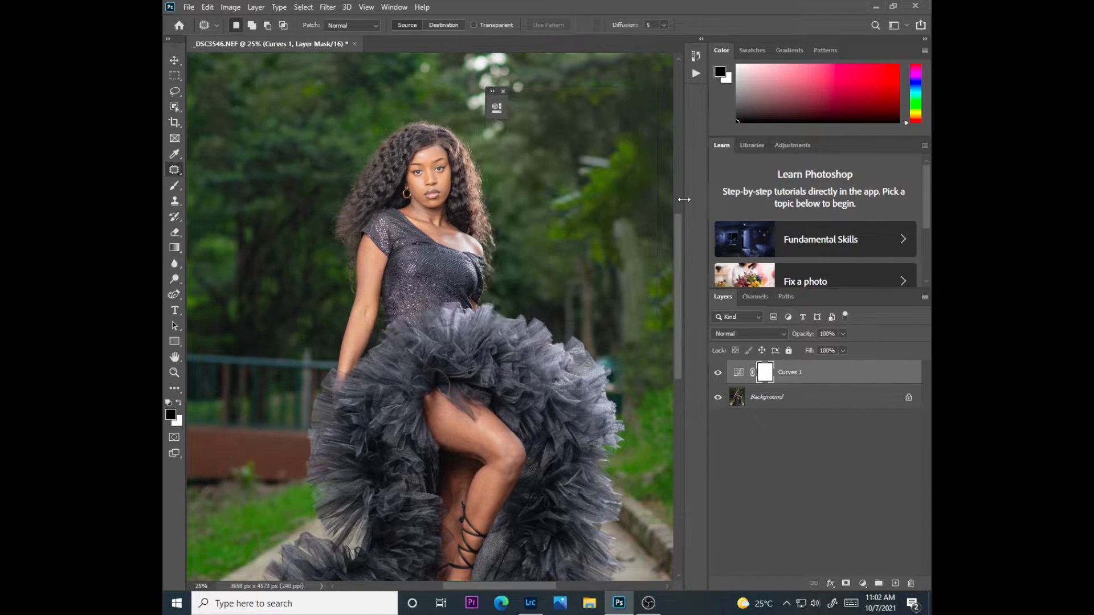
Invert the Curves mask to black and prepare a white Brush reduced to about 1000 px
key(ctrl+i)
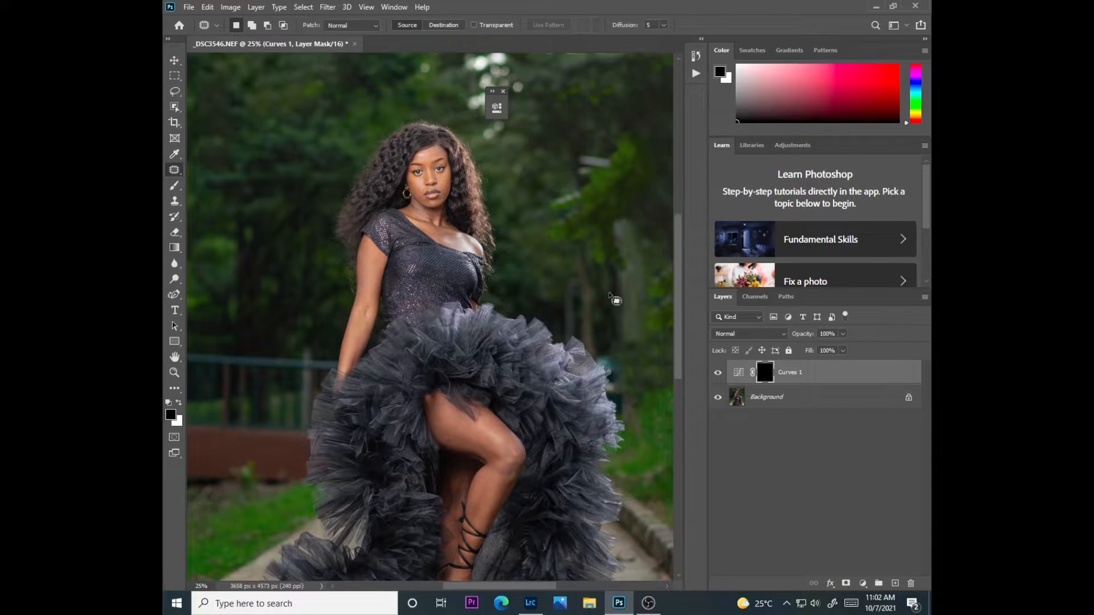
scroll(675, 359, down, 4)
drag(174, 186, 216, 190)
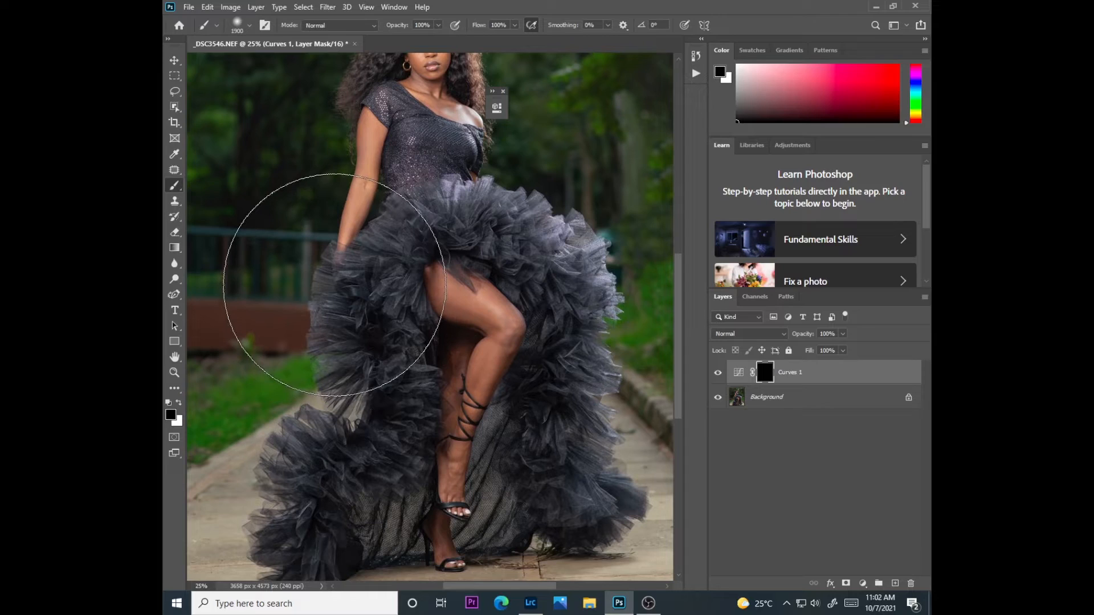
key(x)
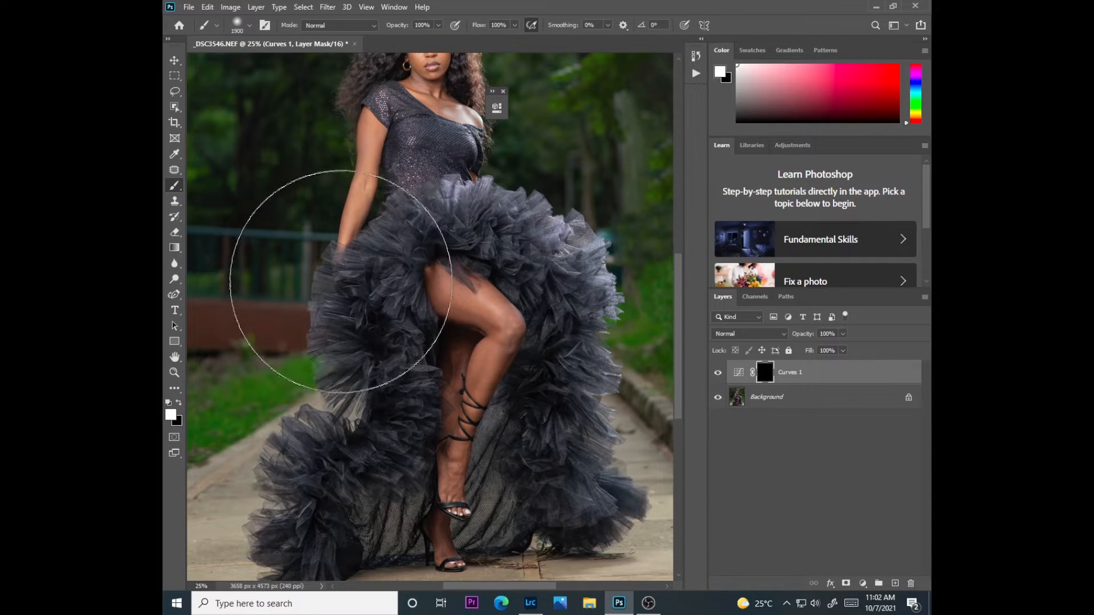
key(bracketleft)
key(bracketleft)
key(bracketleft)
key(bracketleft)
key(bracketleft)
key(bracketleft)
key(bracketleft)
key(bracketleft)
key(bracketleft)
key(bracketleft)
key(bracketleft)
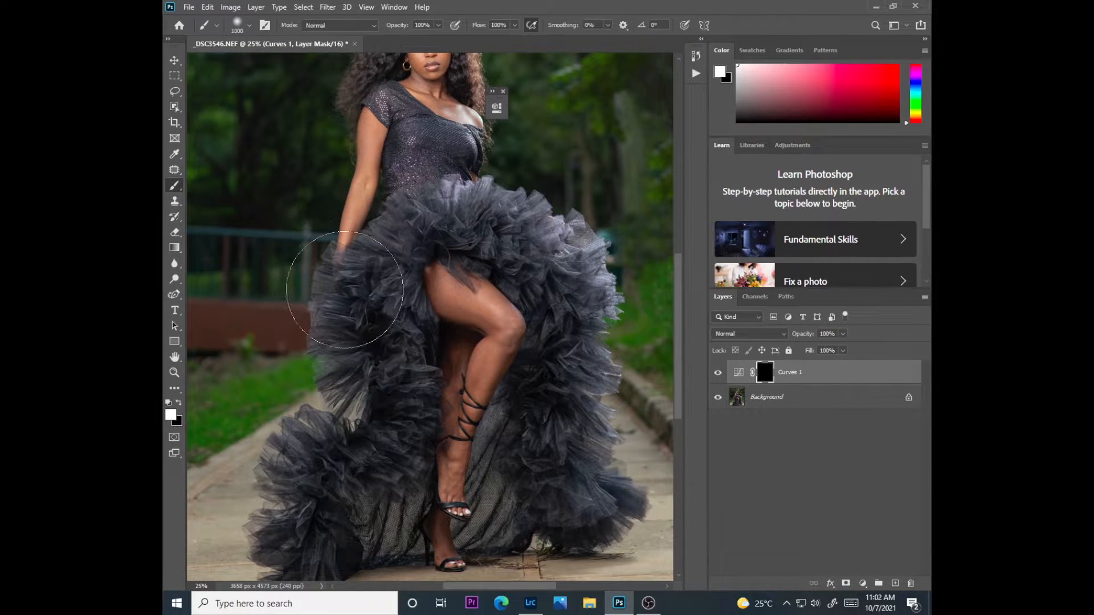
Paint white on the Curves mask over the raised leg with a soft 800 px brush at 19% flow to brighten it
click(515, 25)
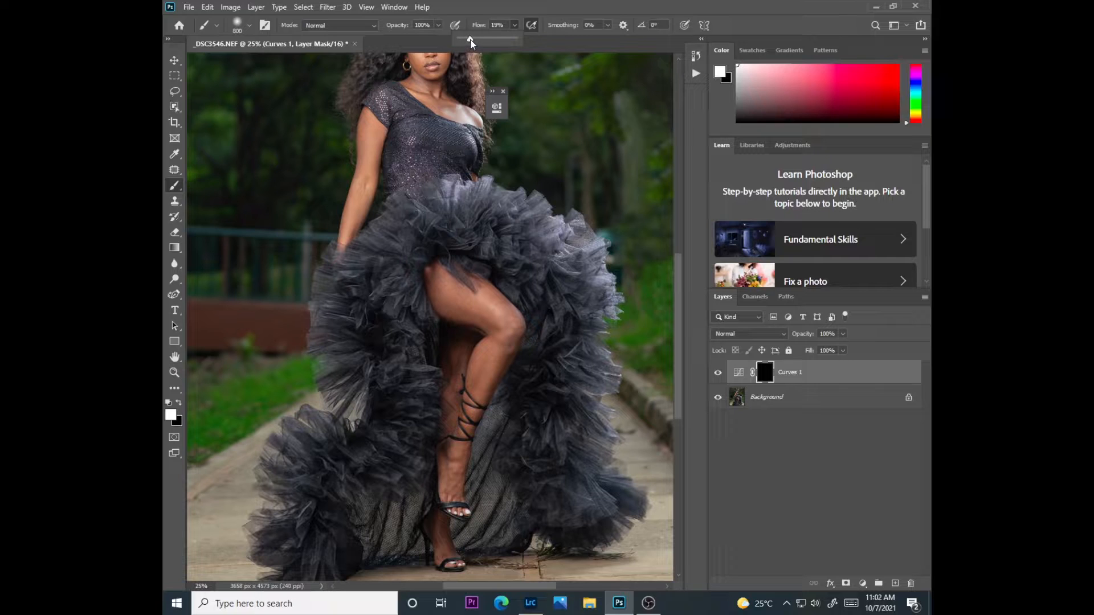
drag(470, 39, 469, 39)
click(249, 26)
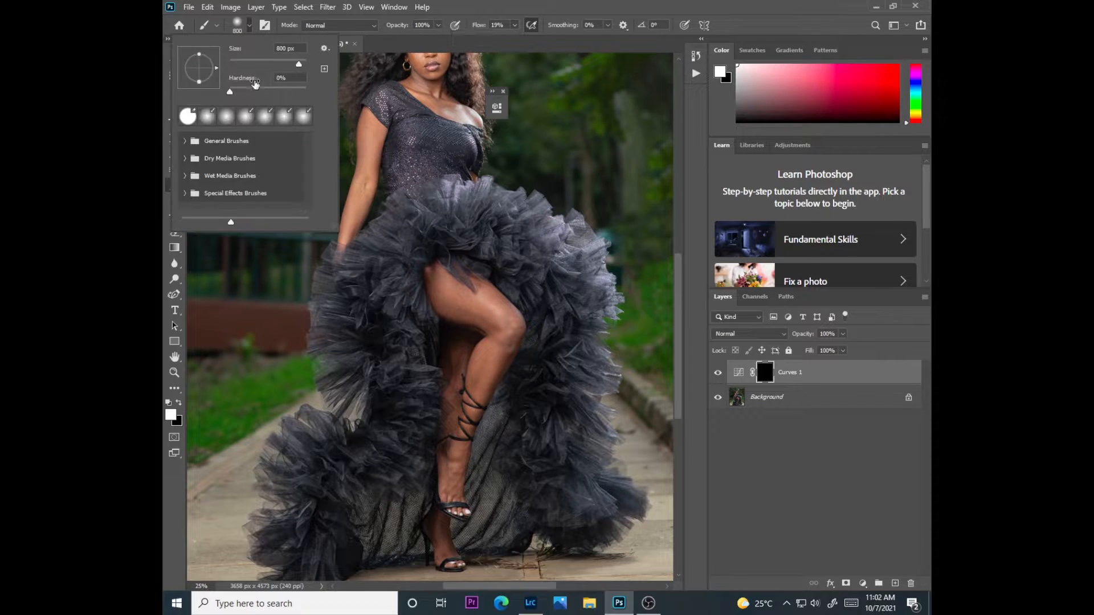
click(164, 115)
mouse_move(486, 325)
mouse_down()
mouse_move(455, 273)
mouse_move(473, 291)
mouse_move(485, 397)
mouse_move(469, 440)
mouse_move(459, 403)
mouse_move(473, 476)
mouse_move(456, 286)
mouse_move(438, 479)
mouse_move(449, 511)
mouse_move(440, 309)
mouse_move(454, 382)
mouse_move(440, 303)
mouse_move(474, 337)
mouse_move(464, 521)
mouse_move(479, 306)
mouse_move(457, 305)
mouse_move(472, 462)
mouse_move(470, 346)
mouse_up()
key(bracketleft)
key(bracketleft)
key(bracketleft)
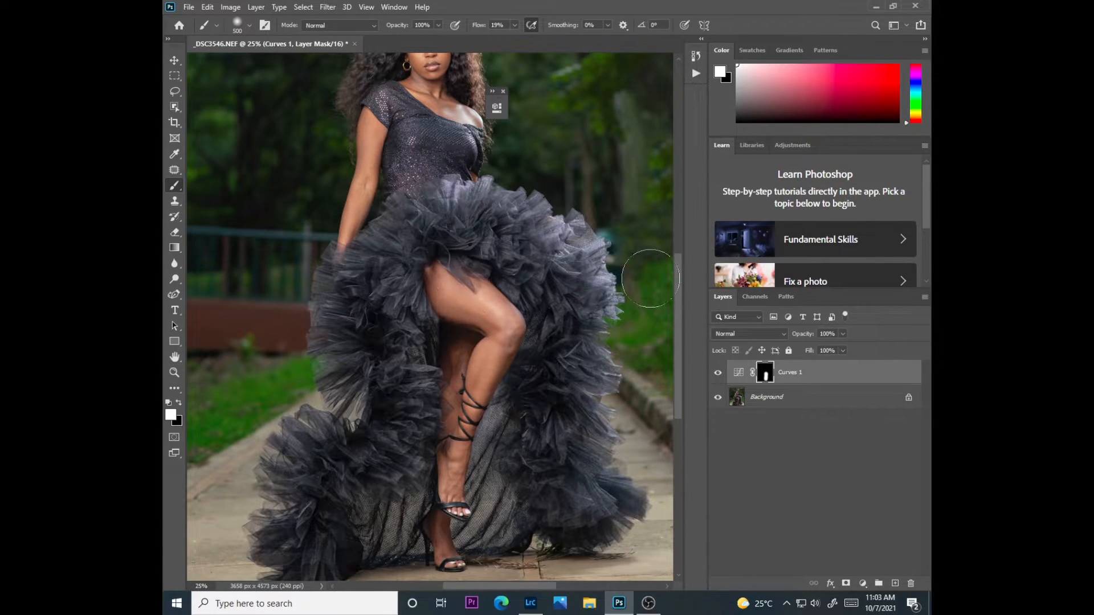
Lower the brush flow to 4%, shrink the brush, and paint on the Curves mask over the model's neck and chest
key(ctrl+plus)
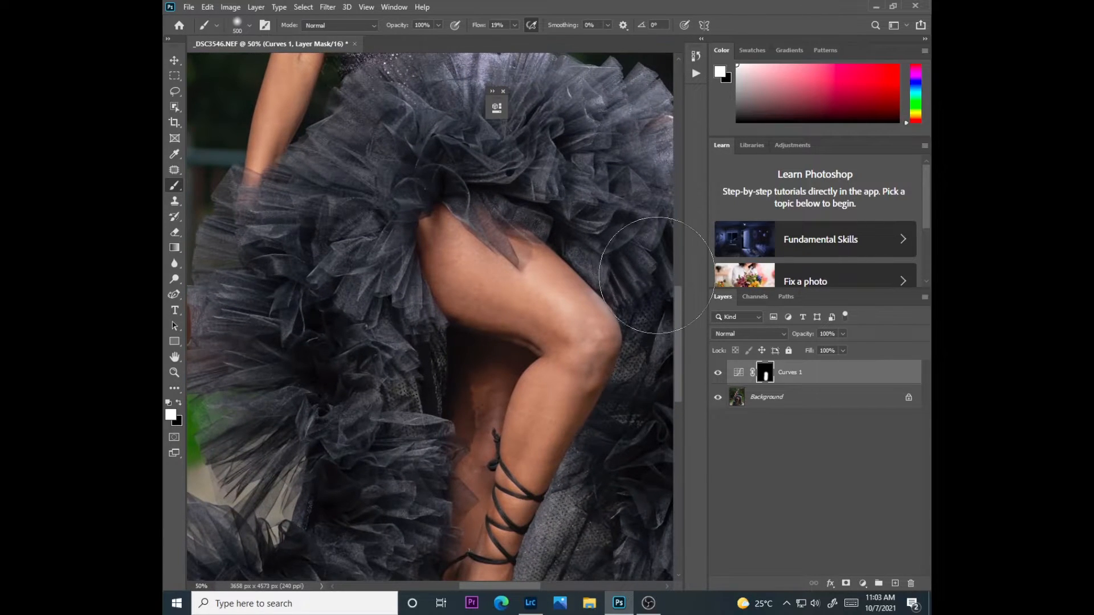
drag(680, 323, 675, 248)
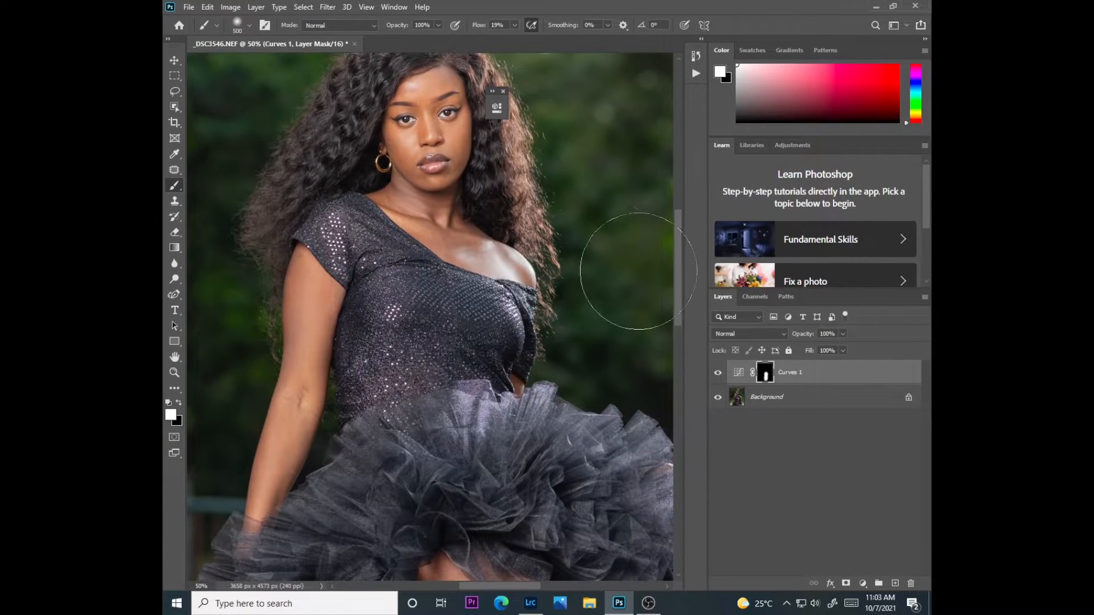
click(515, 25)
drag(505, 38, 507, 39)
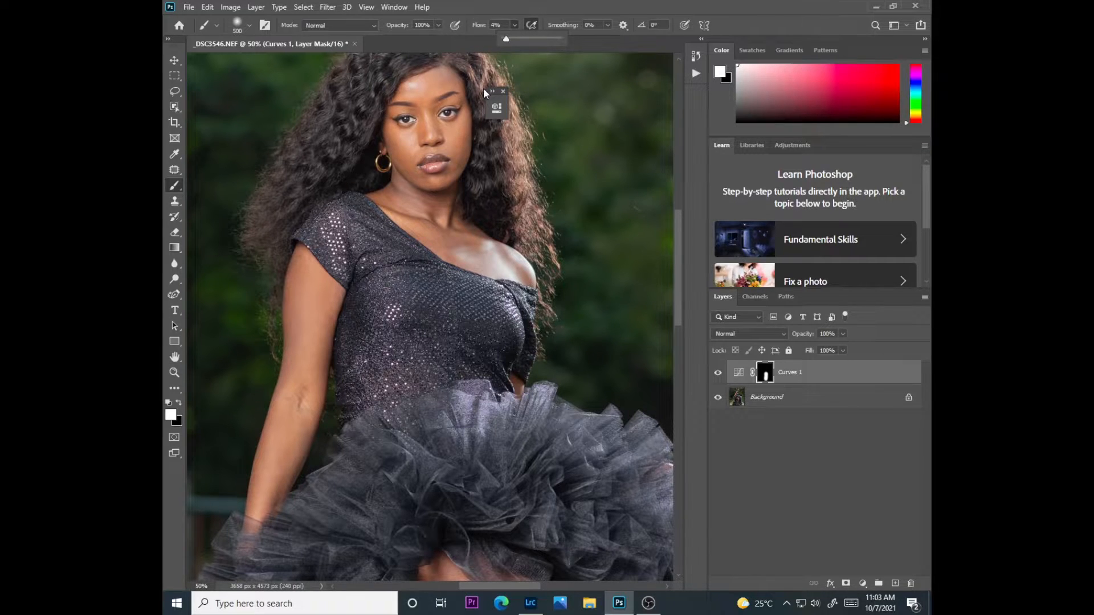
key(bracketleft)
key(bracketleft)
key(bracketleft)
key(bracketleft)
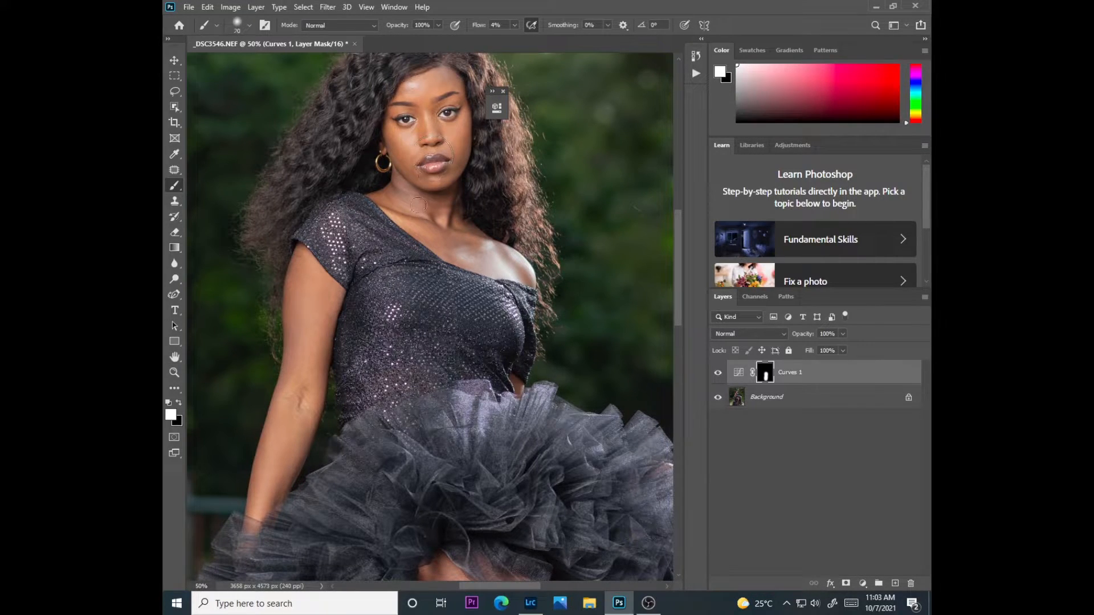
mouse_move(431, 215)
mouse_down()
mouse_move(478, 255)
mouse_move(464, 216)
mouse_move(448, 221)
mouse_move(386, 189)
mouse_move(422, 216)
mouse_move(461, 202)
mouse_move(418, 242)
mouse_up()
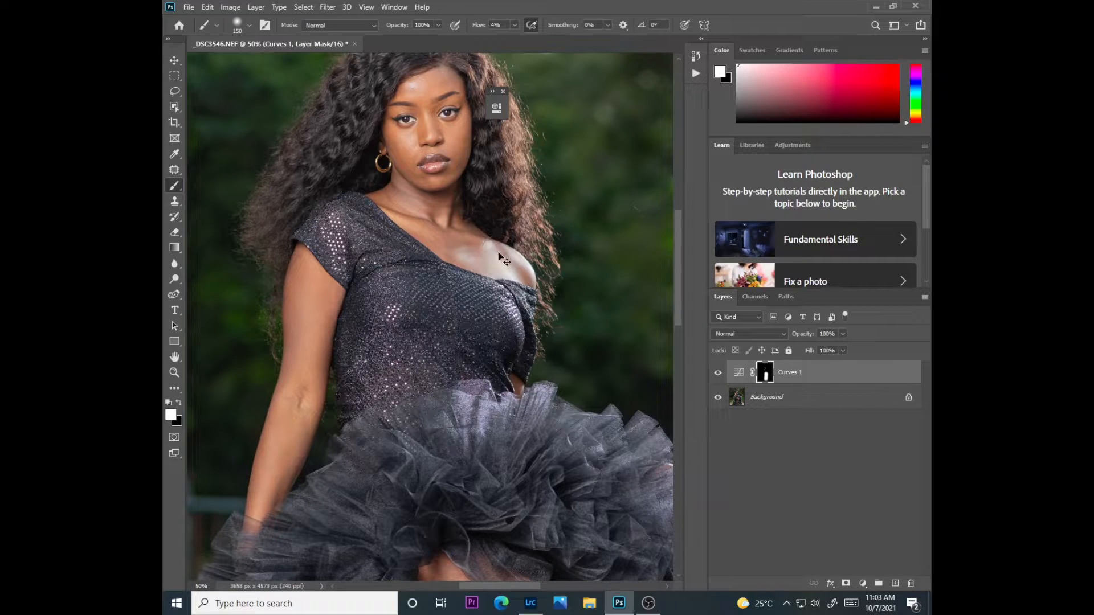
Compare the whole portrait with the Curves brightening hidden and shown, leaving the adjustment layer visible
scroll(499, 252, down, 3)
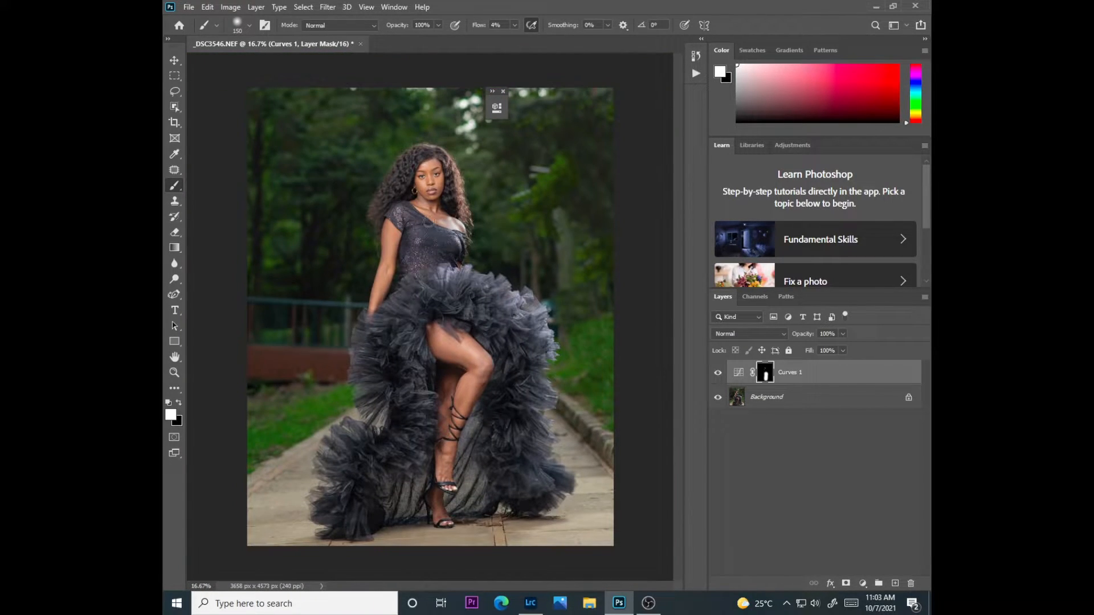
click(719, 375)
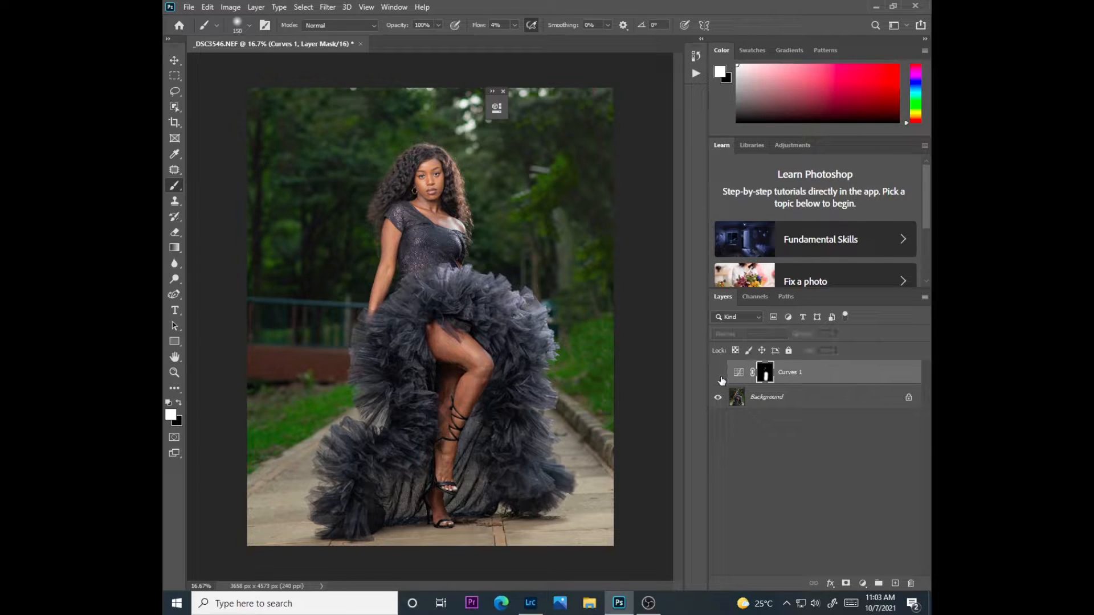
click(719, 376)
click(719, 376)
click(718, 374)
double_click(722, 382)
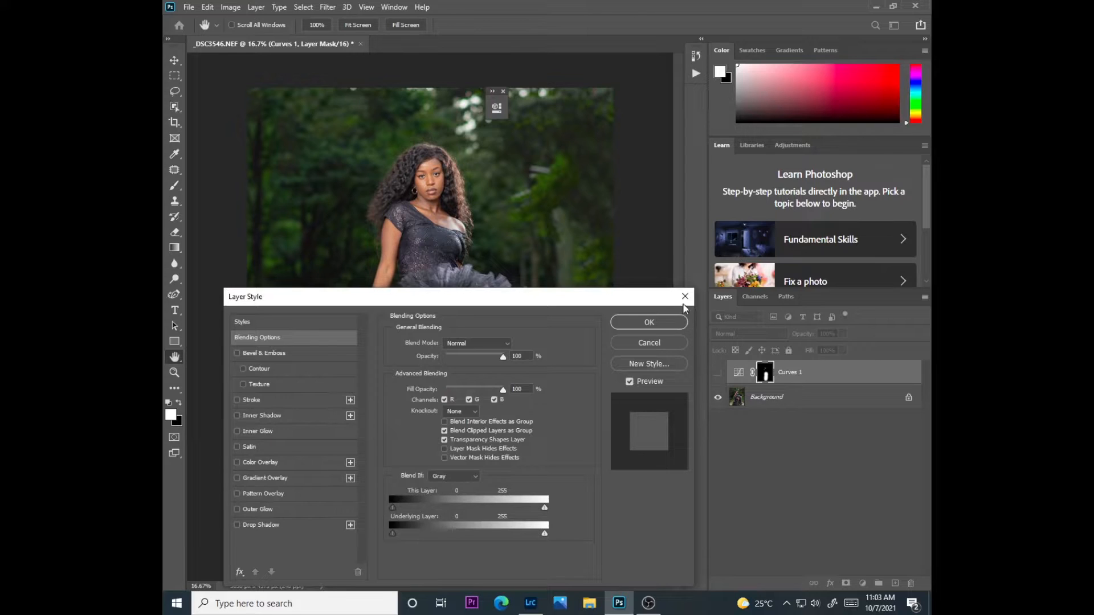
click(685, 296)
click(717, 373)
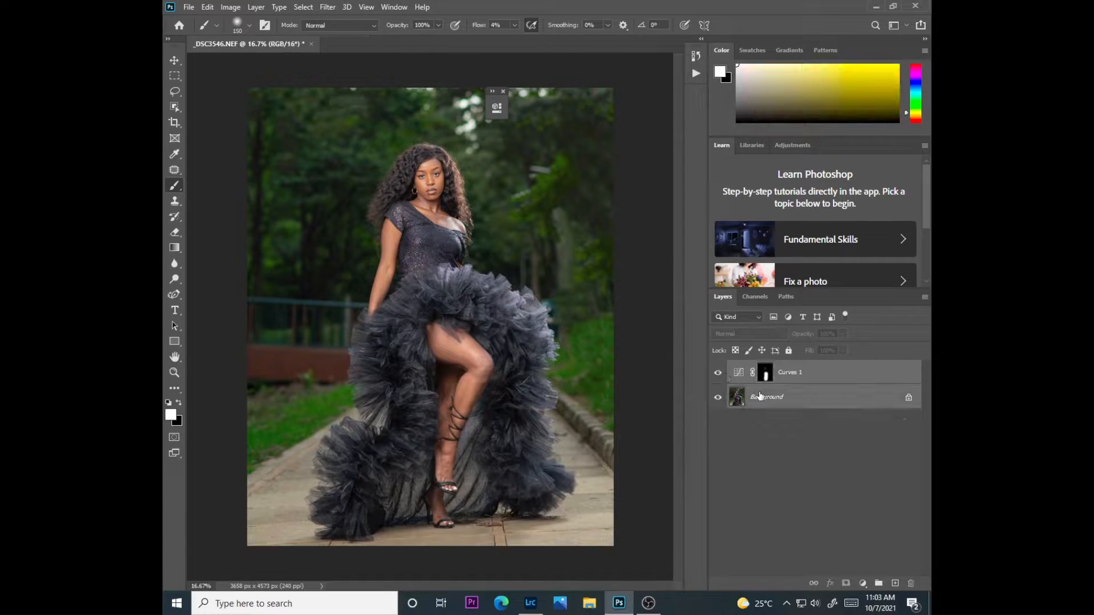
Merge the Curves adjustment and the Background into one layer and dismiss the collapsed adjustment properties
right_click(763, 397)
click(784, 491)
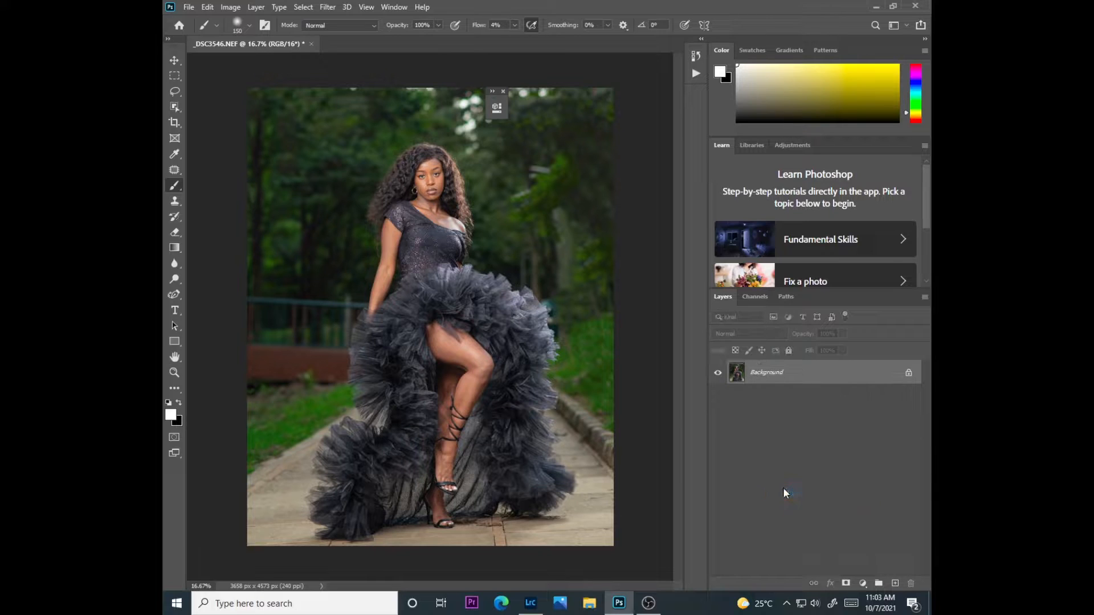
key(ctrl+plus)
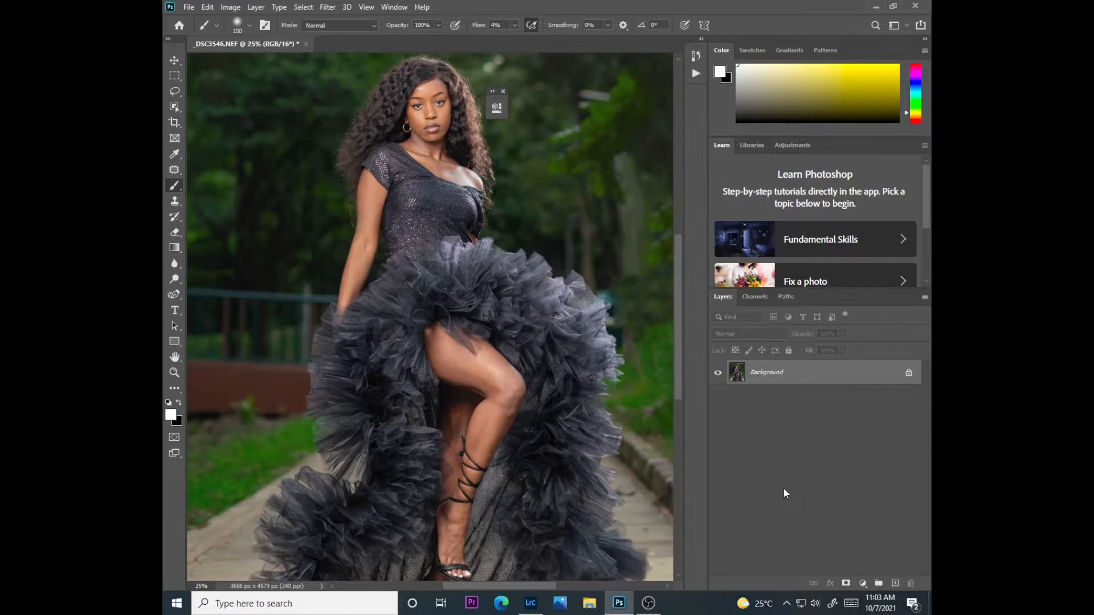
drag(682, 327, 647, 267)
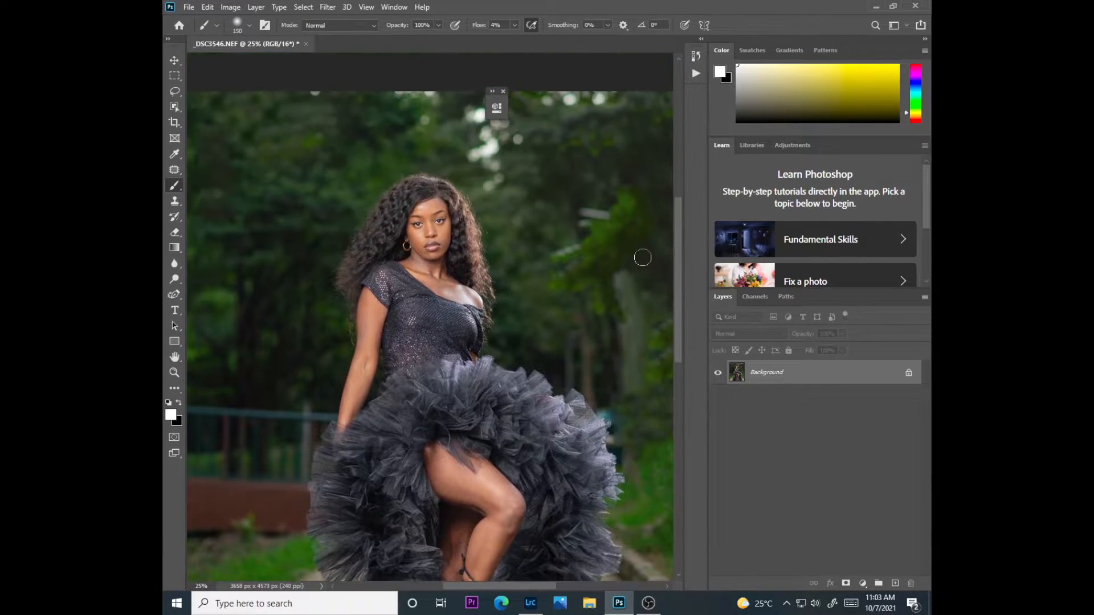
click(504, 91)
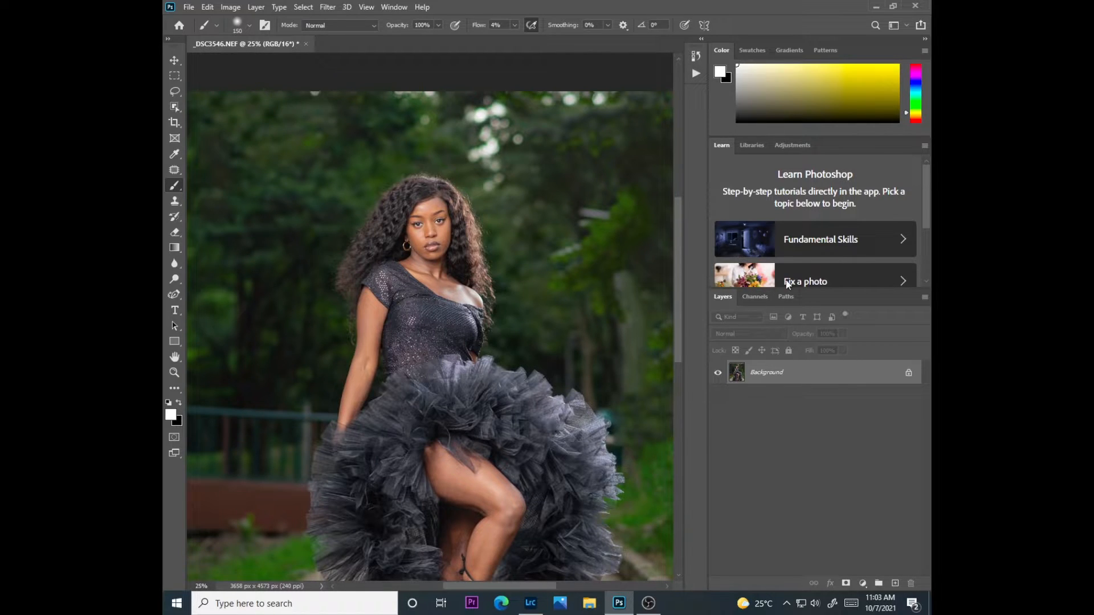
Duplicate the Background layer twice, hide the upper copy, and select the lower copy, Layer 1
key(ctrl+j)
key(ctrl+j)
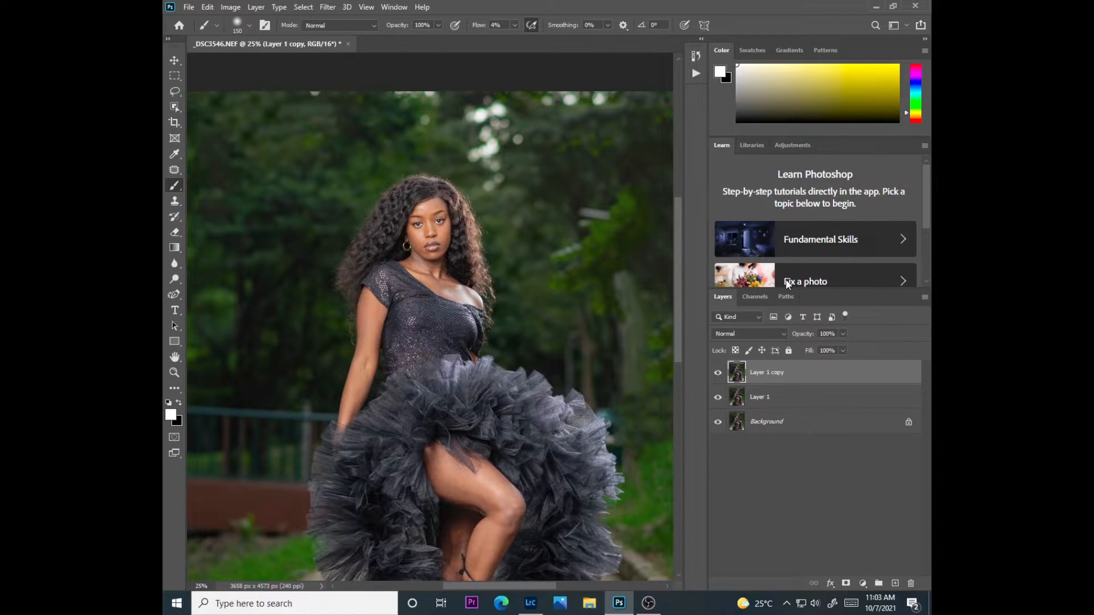
click(738, 394)
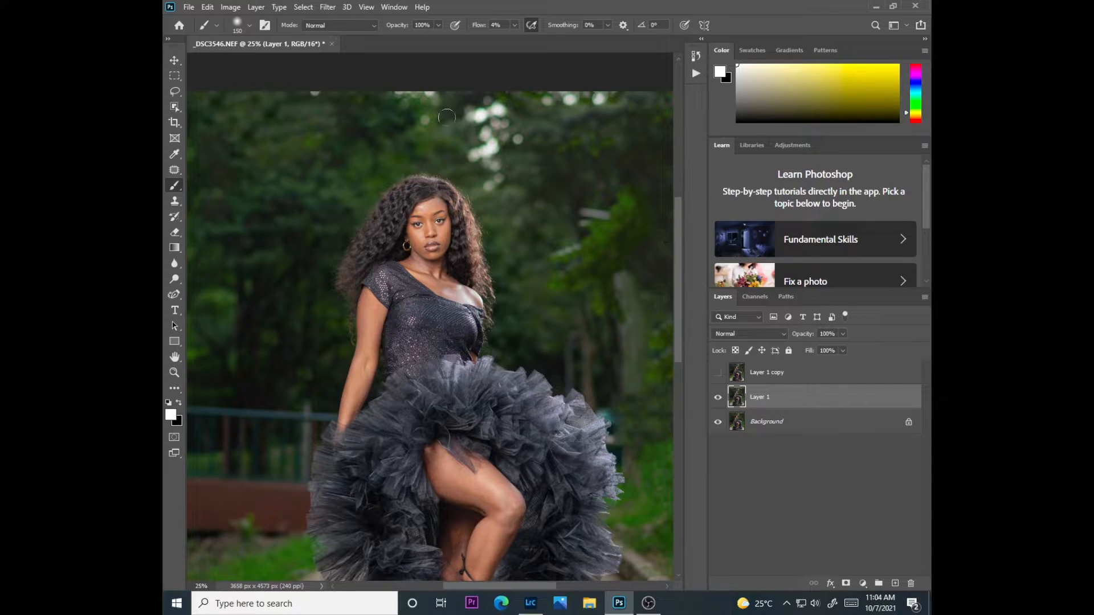
Apply the Dust & Scratches filter to Layer 1 with a radius of 4 pixels and threshold 0
click(329, 8)
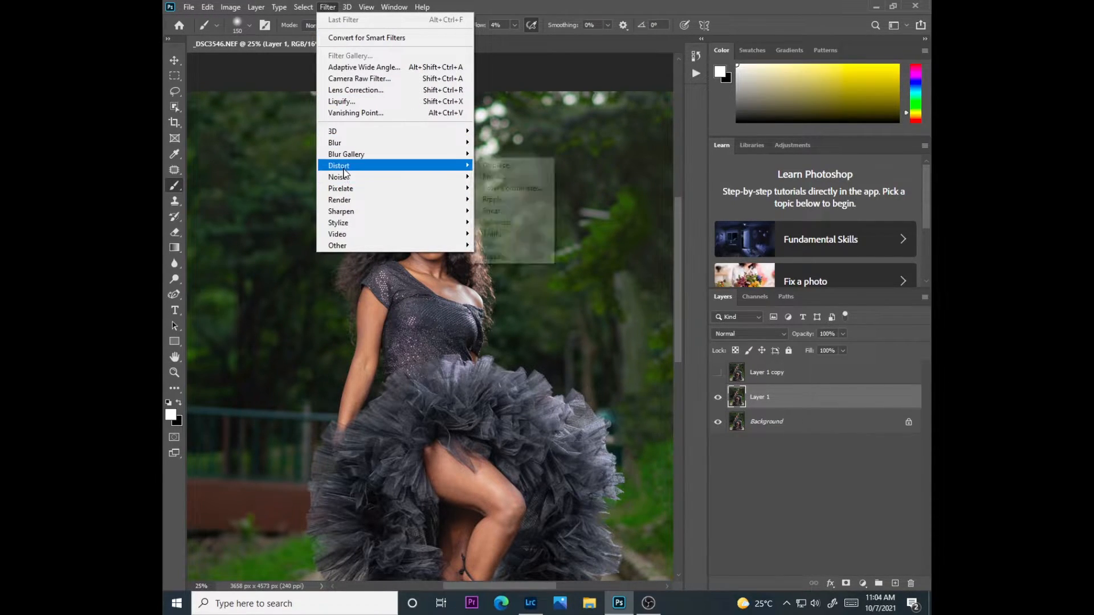
mouse_move(345, 176)
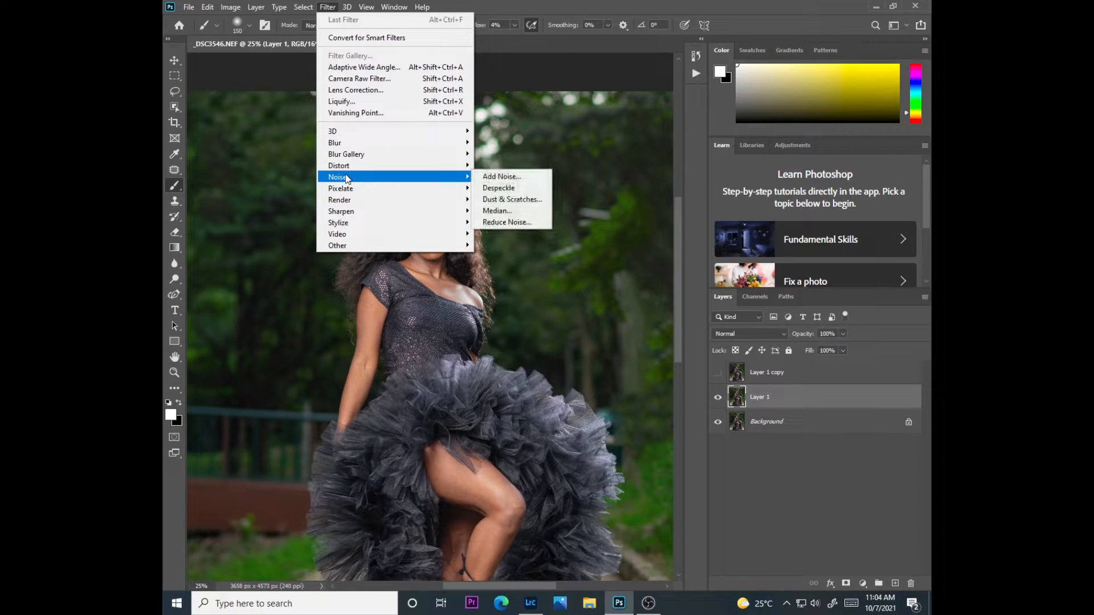
click(534, 200)
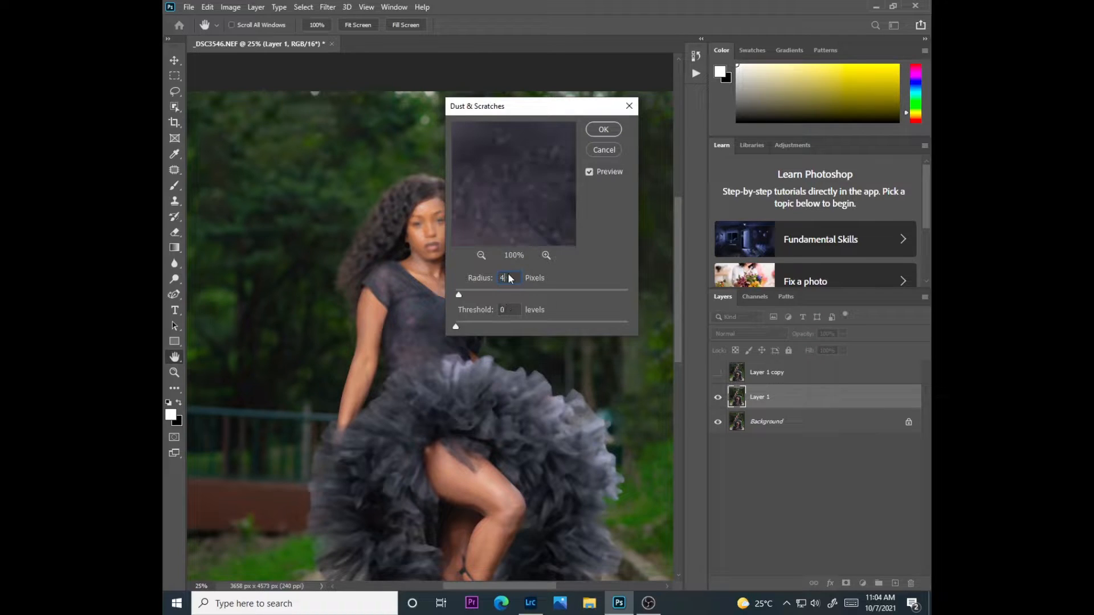
click(604, 130)
key(b)
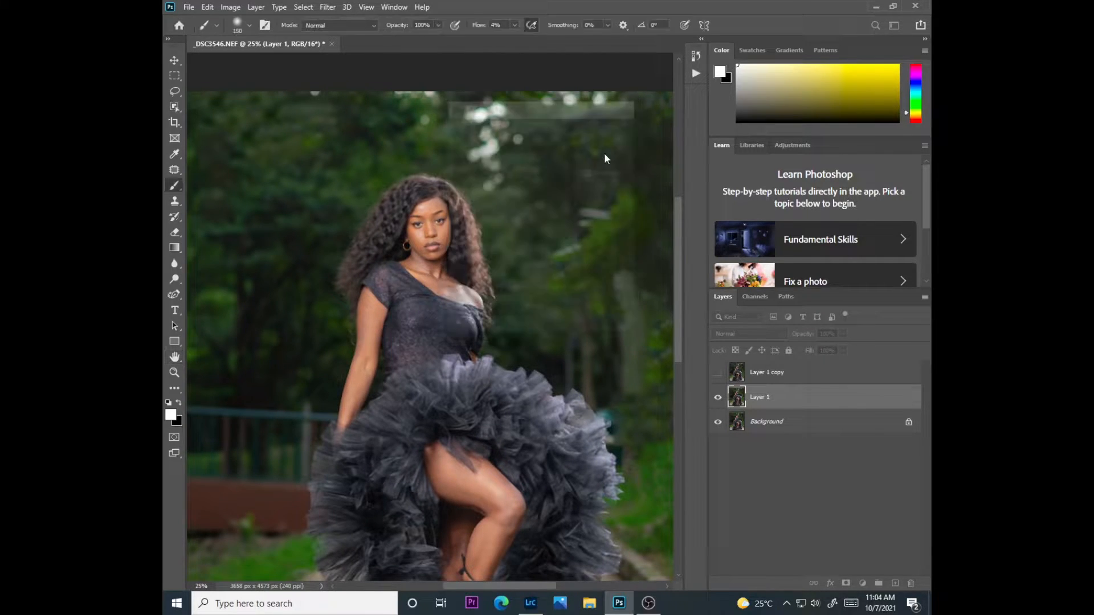
Show Layer 1 copy, apply Layer 1 to it with Subtract, scale 2 and offset 128, and blend it as Linear Light
click(718, 373)
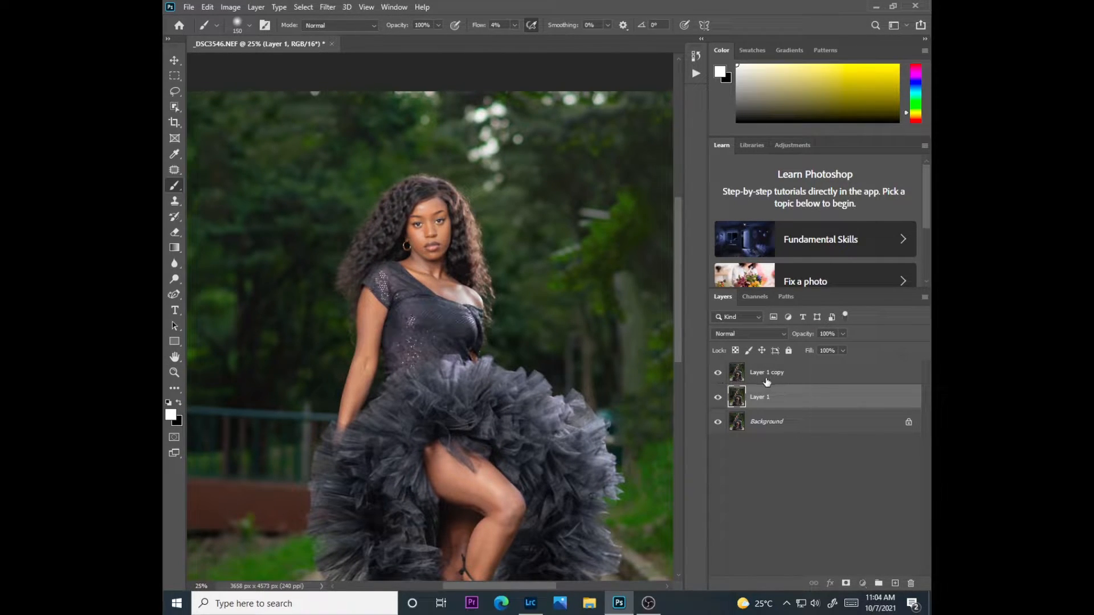
click(769, 376)
click(228, 7)
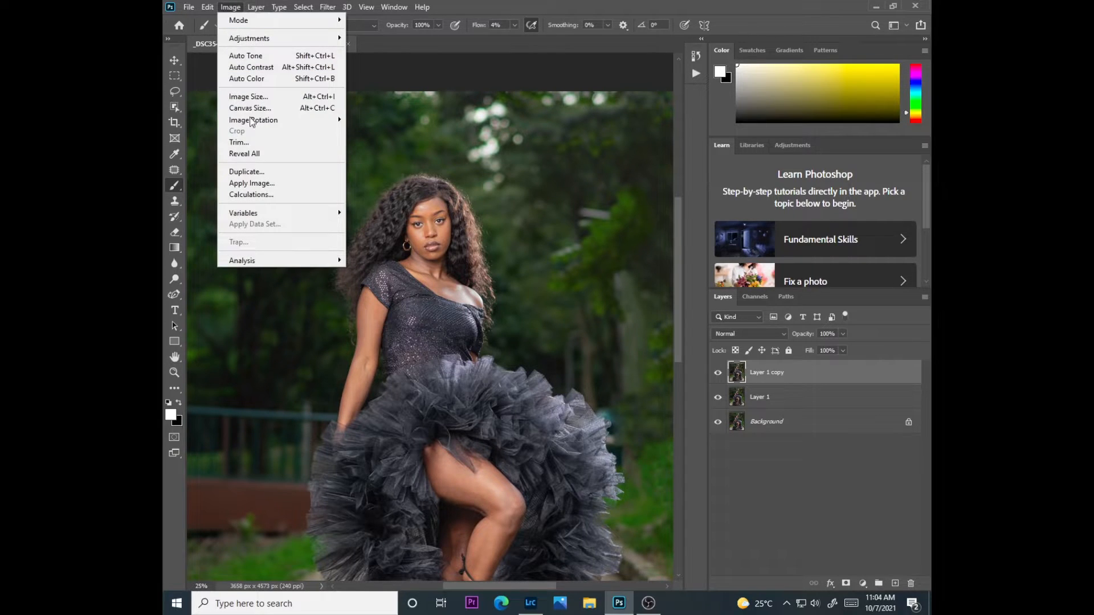
click(254, 179)
click(508, 168)
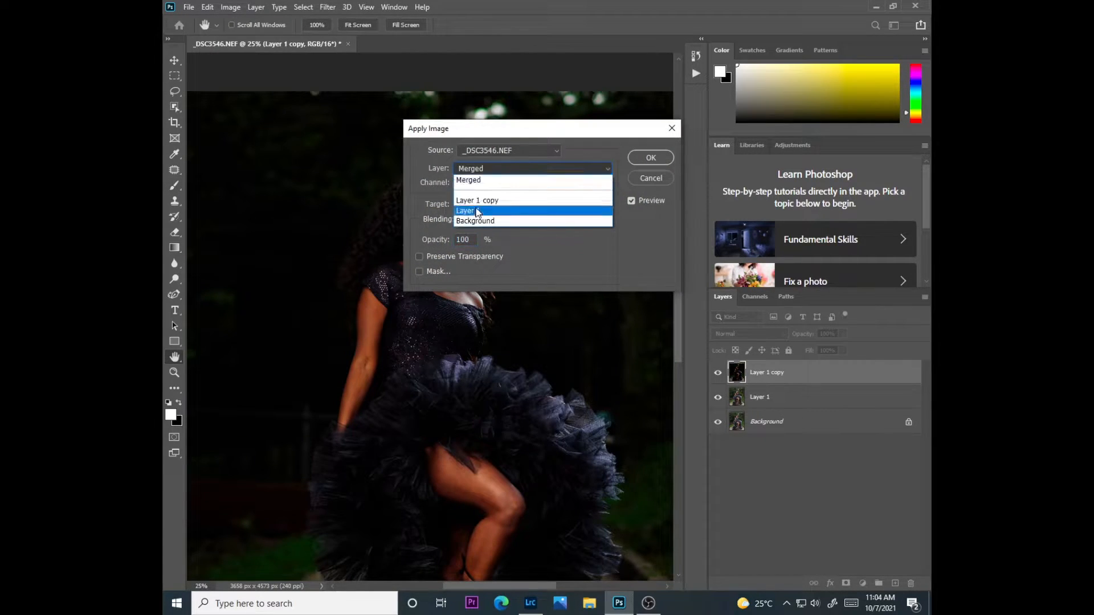
click(490, 211)
click(494, 218)
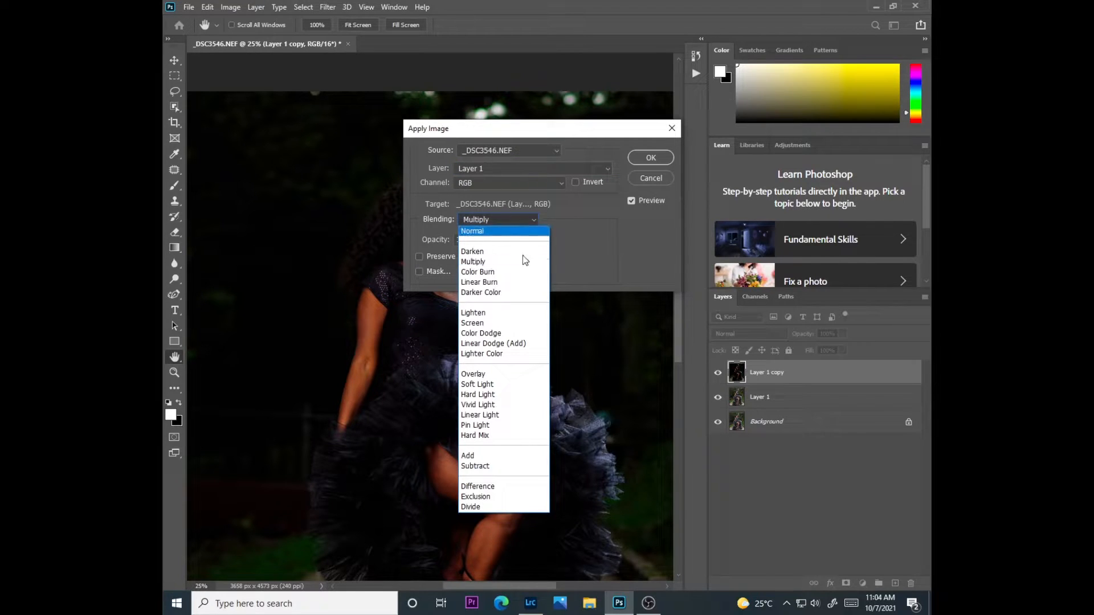
click(479, 466)
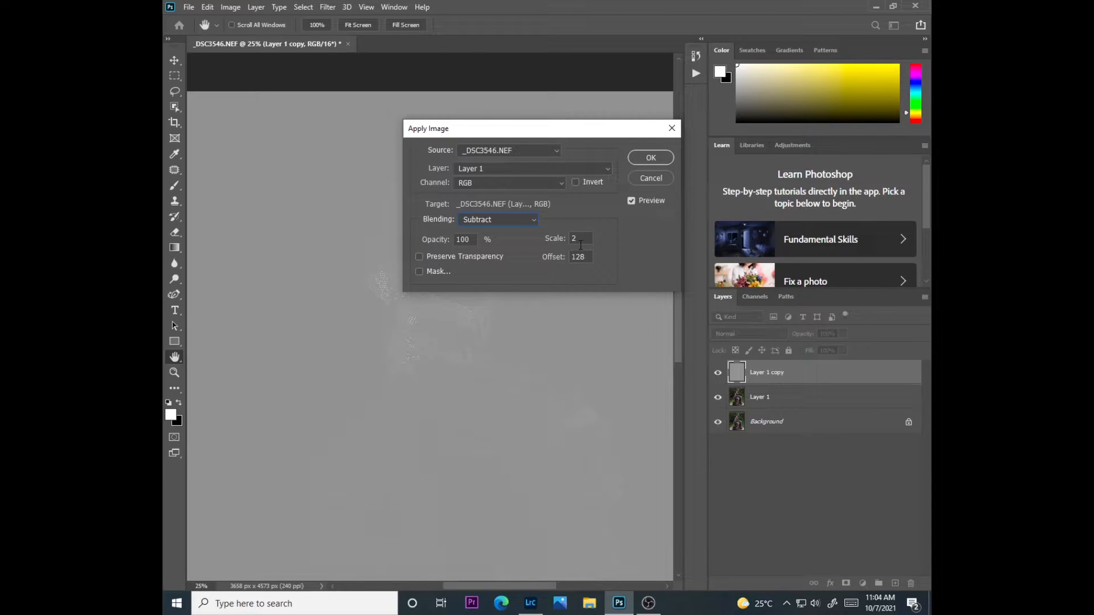
click(649, 157)
click(740, 336)
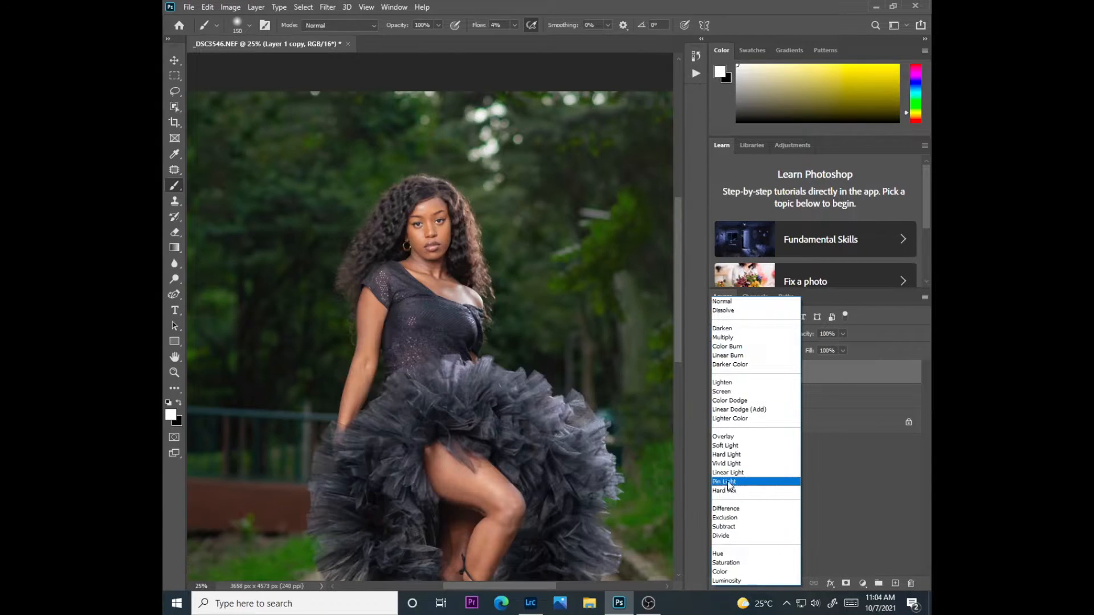
click(726, 473)
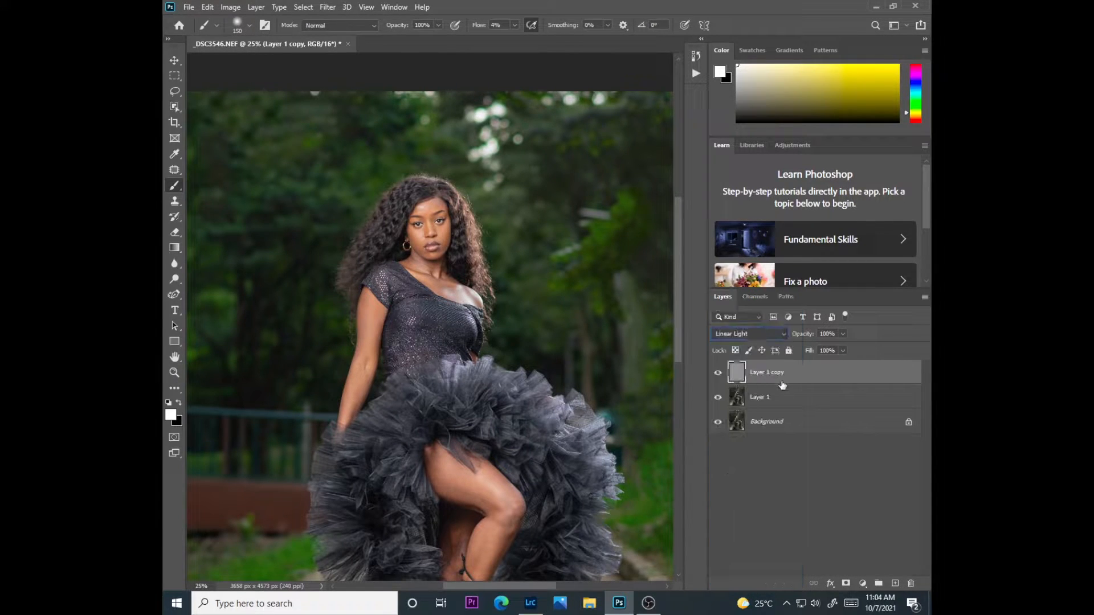
Add a Black & White adjustment layer above Layer 1 copy with Reds at -98 and collapse its properties
click(861, 582)
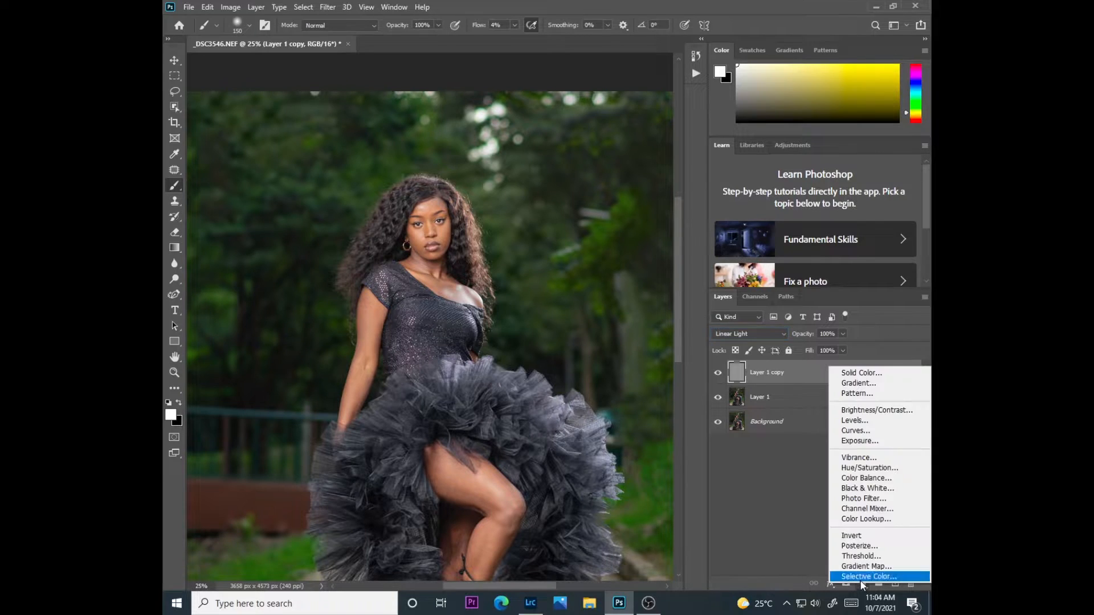
click(857, 492)
drag(370, 183, 351, 187)
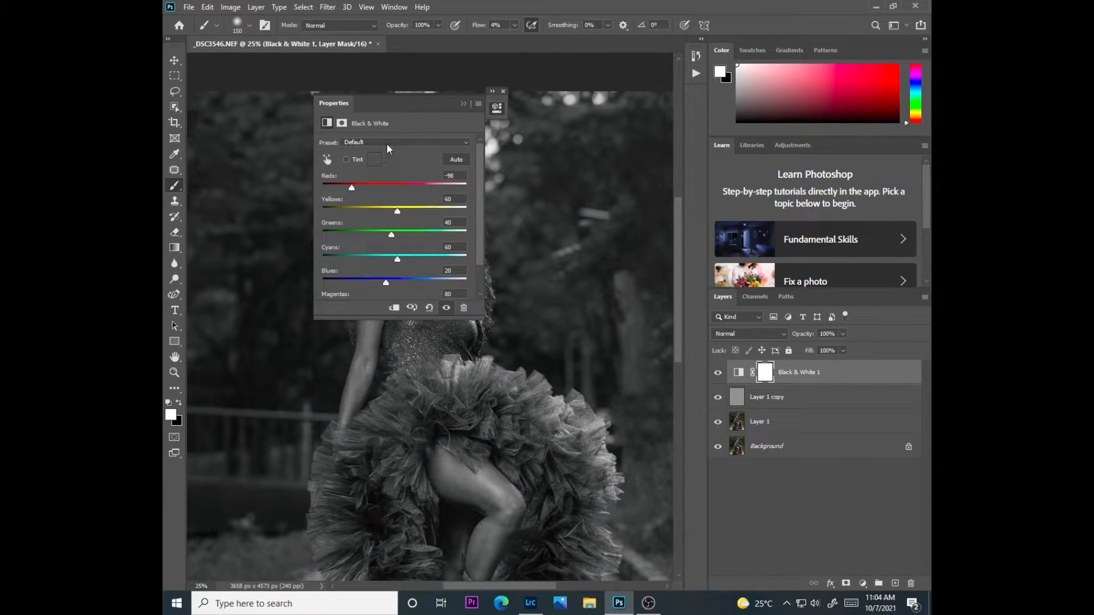
click(461, 103)
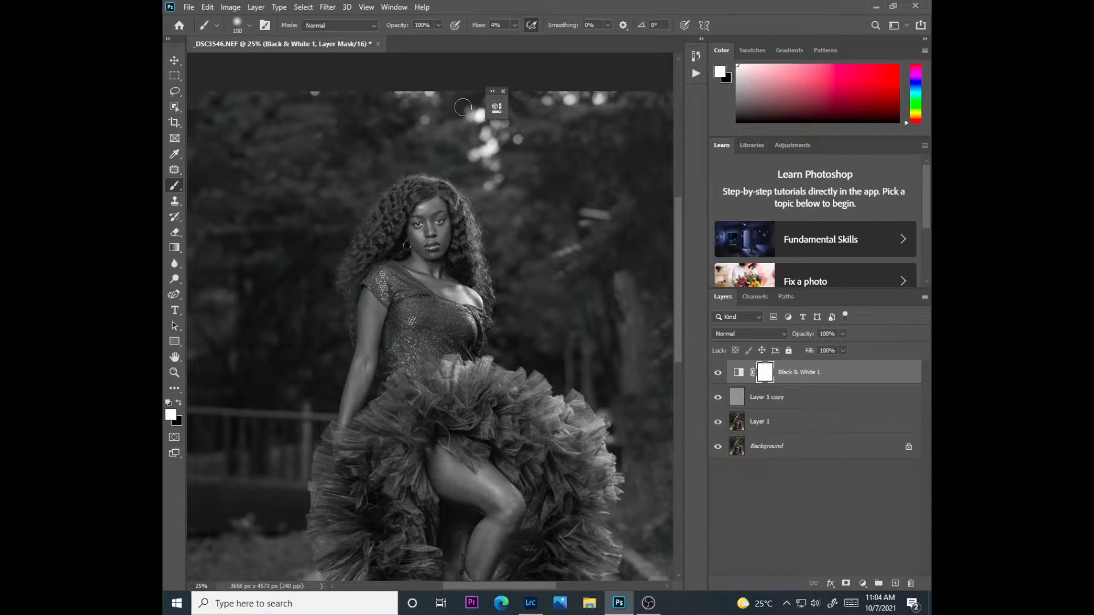
Group the Black & White adjustment with both layer copies, check the group's effect, and expand the group
click(775, 405)
shift+click(773, 429)
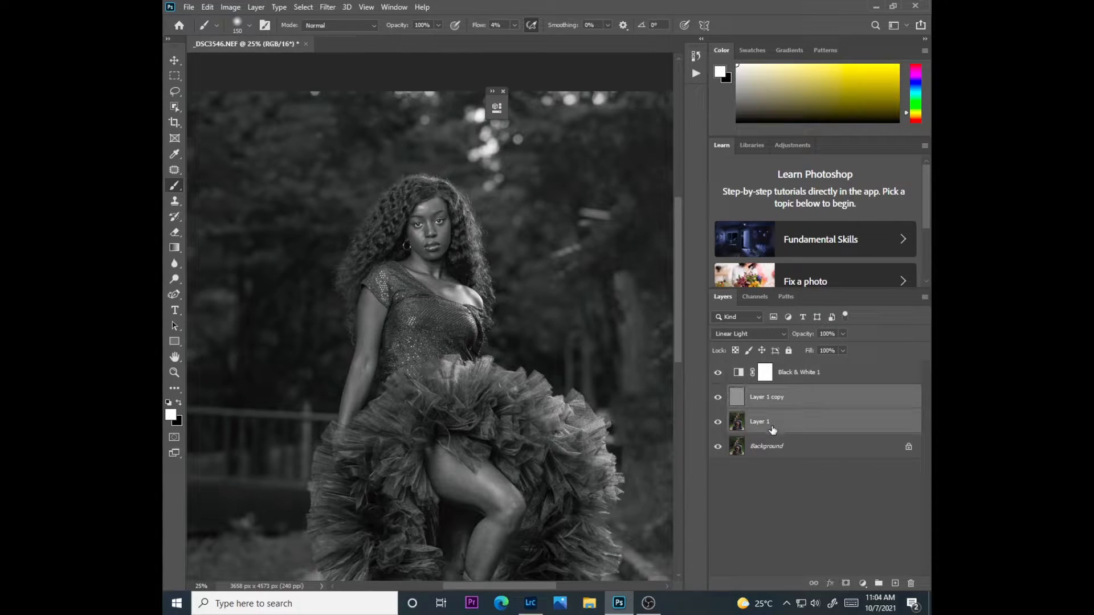
shift+click(793, 370)
key(ctrl+g)
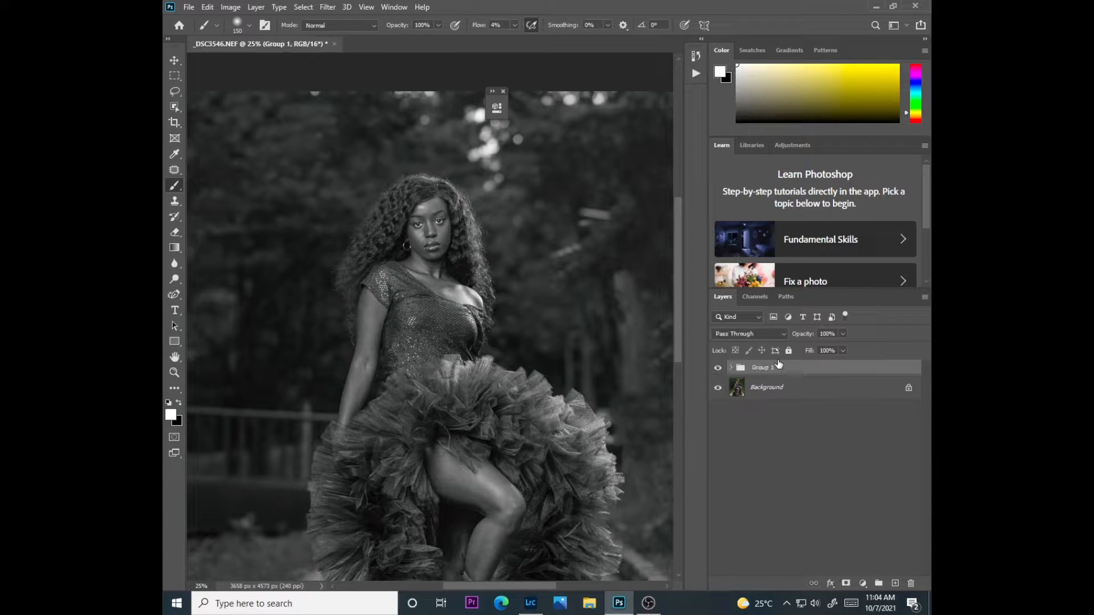
click(718, 368)
click(718, 368)
click(731, 367)
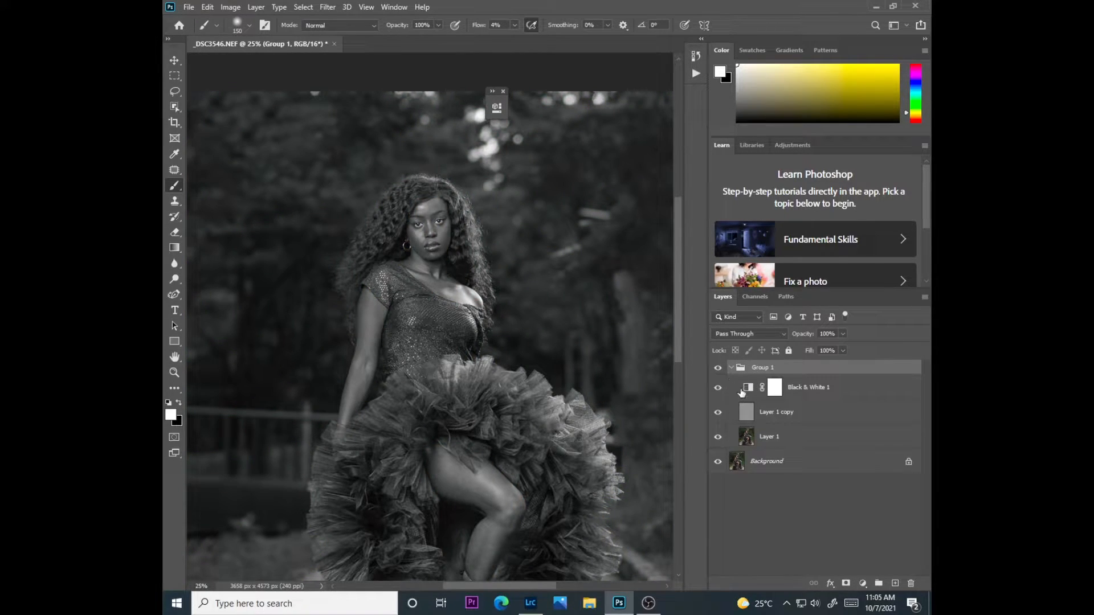
Select Layer 1 inside the group and set up the Mixer Brush tool at 175 px for the model's skin
click(772, 446)
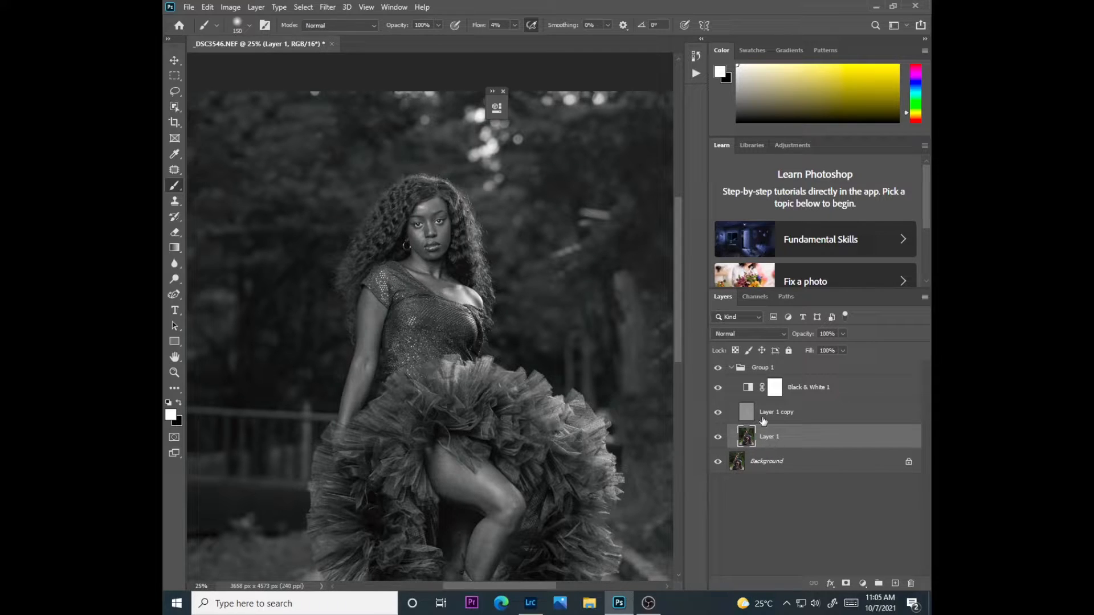
right_click(181, 185)
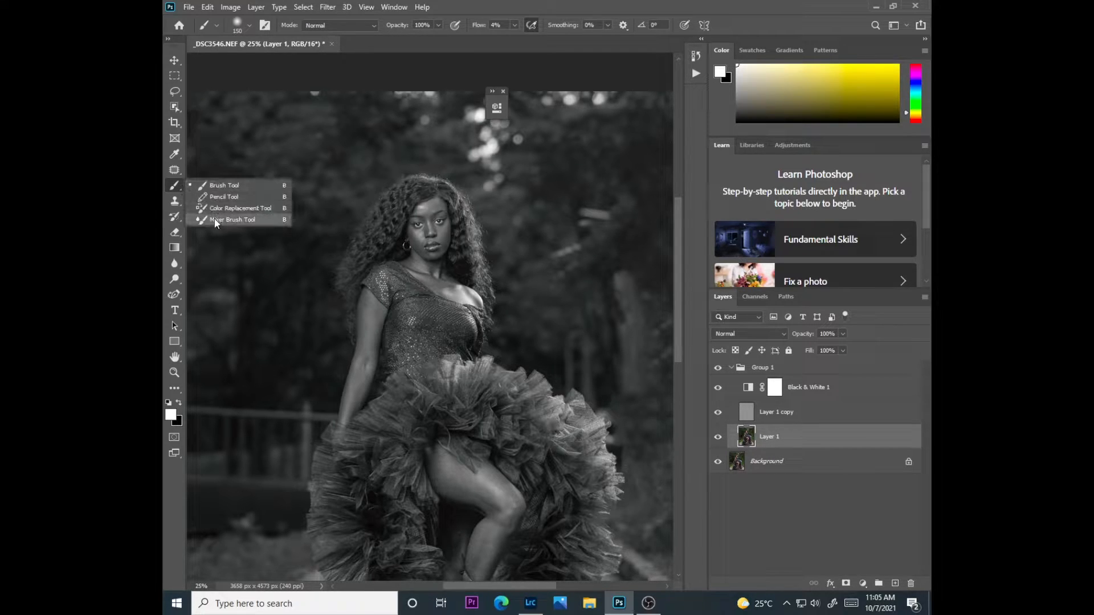
click(232, 220)
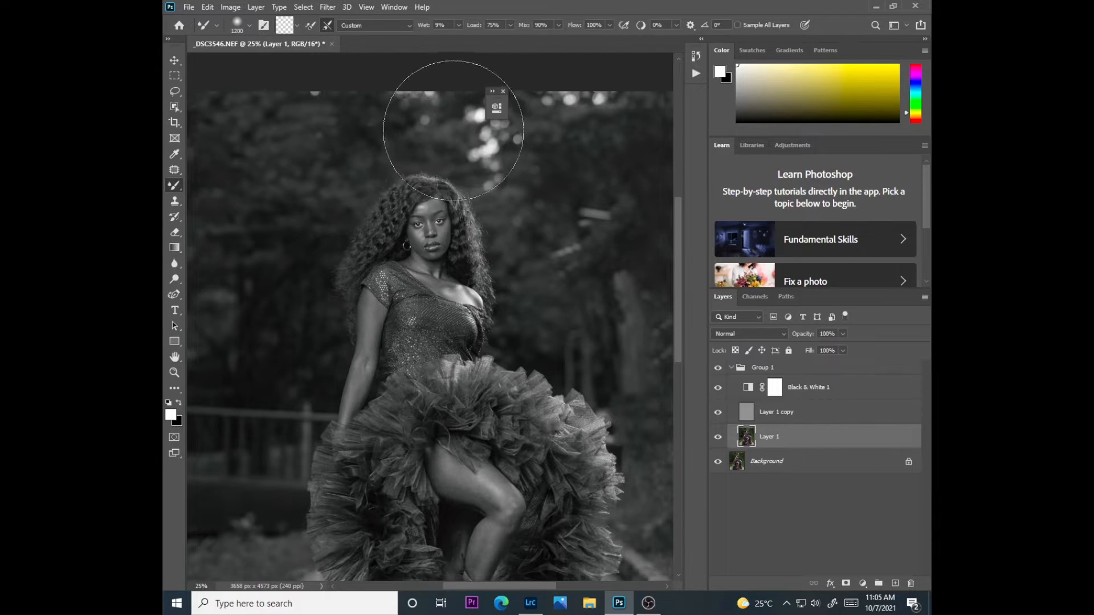
key(bracketleft)
key(bracketleft)
key(bracketleft)
key(bracketleft)
key(bracketleft)
key(bracketleft)
key(bracketleft)
key(bracketleft)
key(bracketleft)
key(bracketleft)
key(bracketleft)
key(bracketleft)
key(ctrl+plus)
key(ctrl+plus)
key(ctrl+plus)
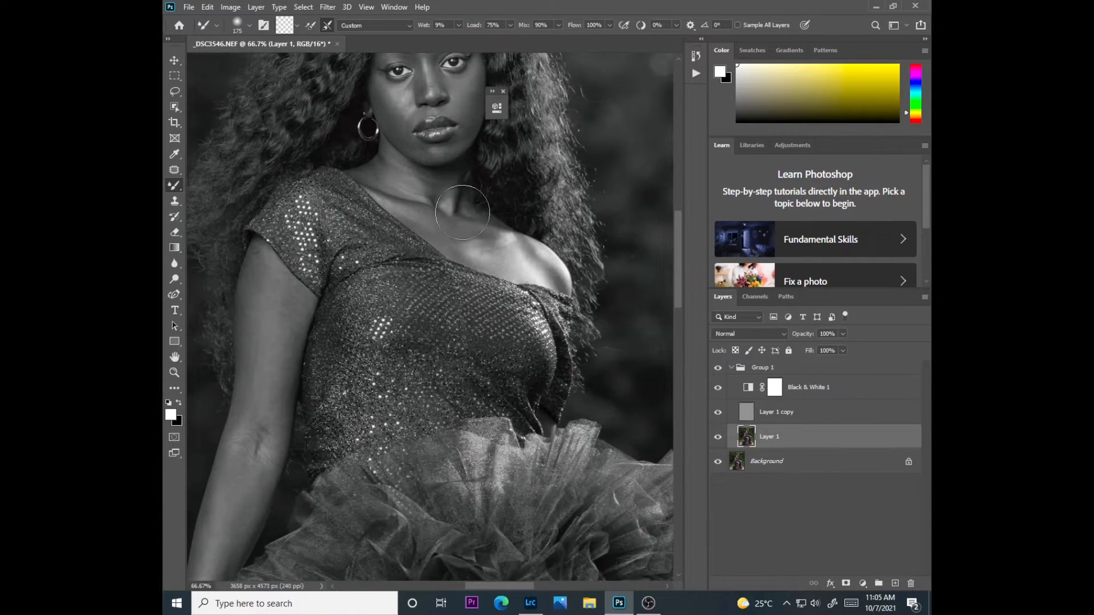
drag(677, 267, 674, 218)
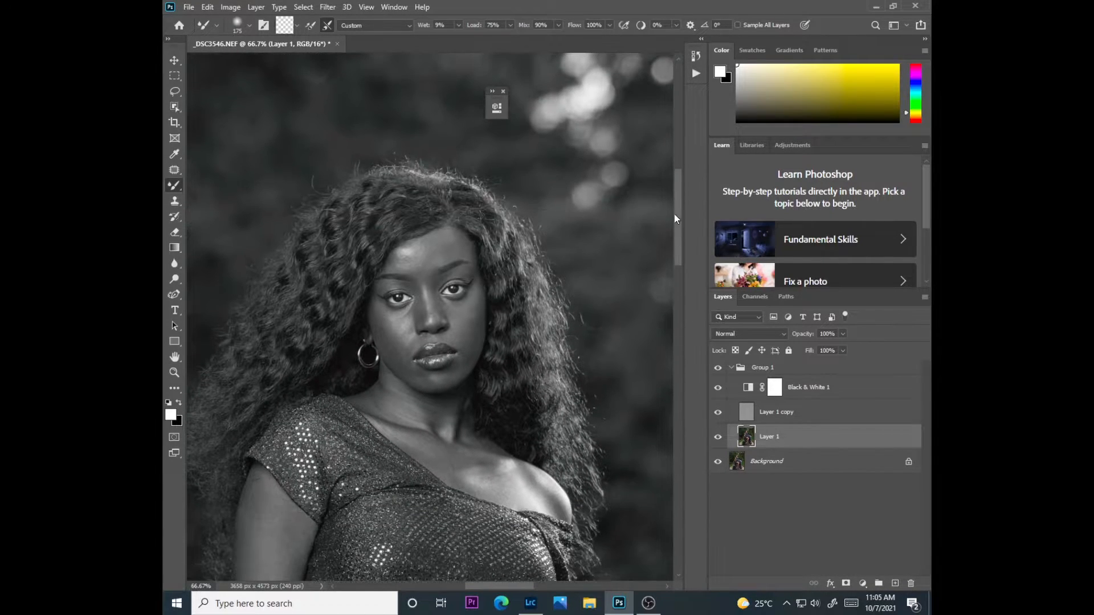
right_click(177, 185)
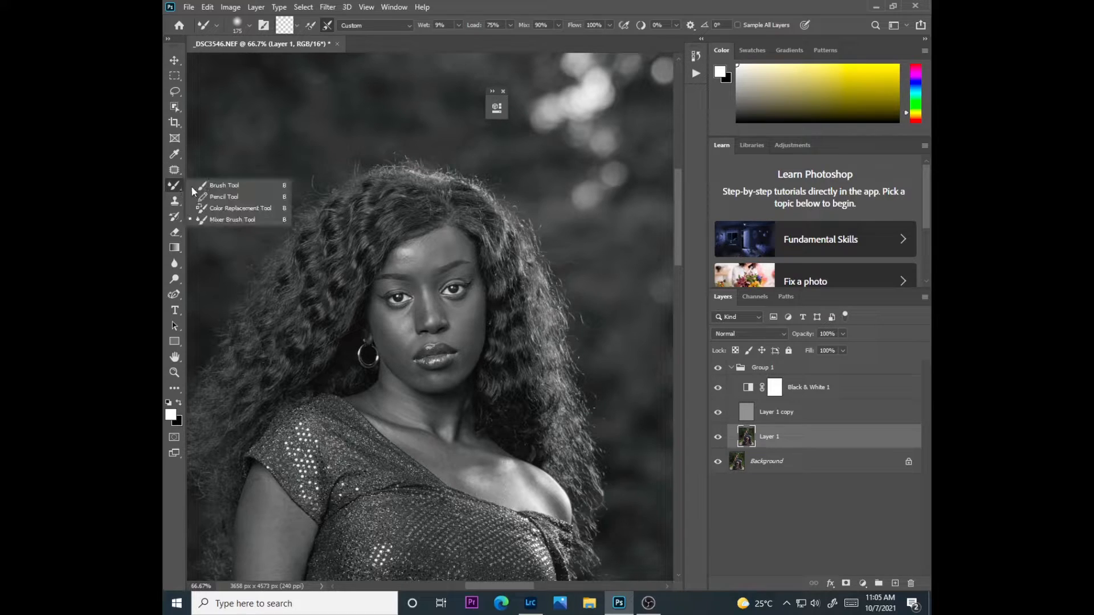
click(217, 217)
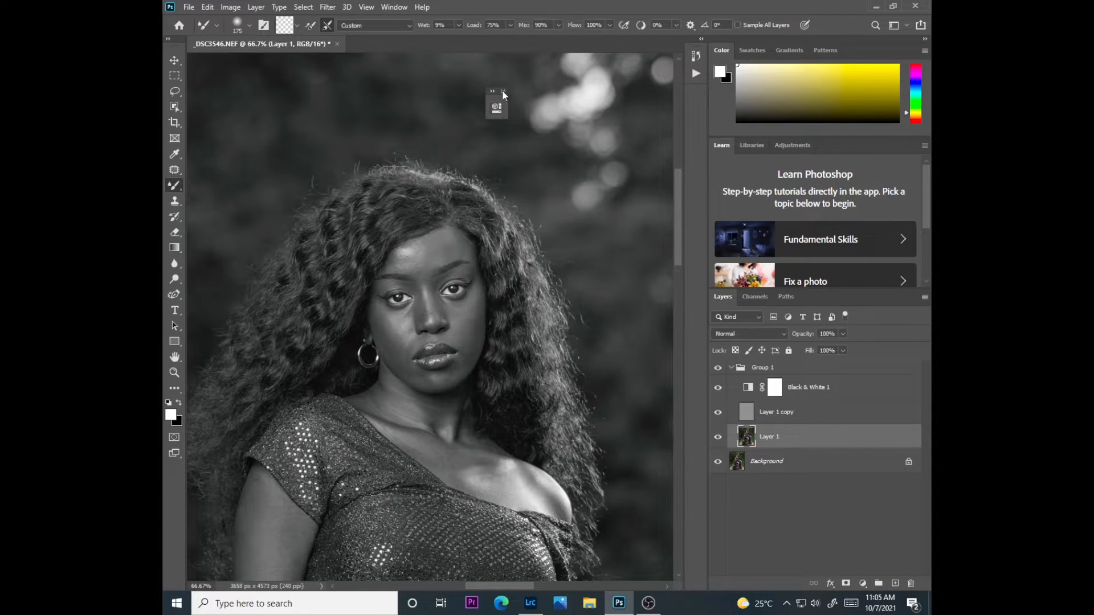
Reduce the Mixer Brush to 45 px for smoothing the model's face
click(298, 26)
click(308, 52)
key(bracketleft)
key(bracketleft)
key(bracketleft)
key(bracketleft)
key(bracketleft)
key(bracketleft)
key(bracketleft)
key(ctrl+plus)
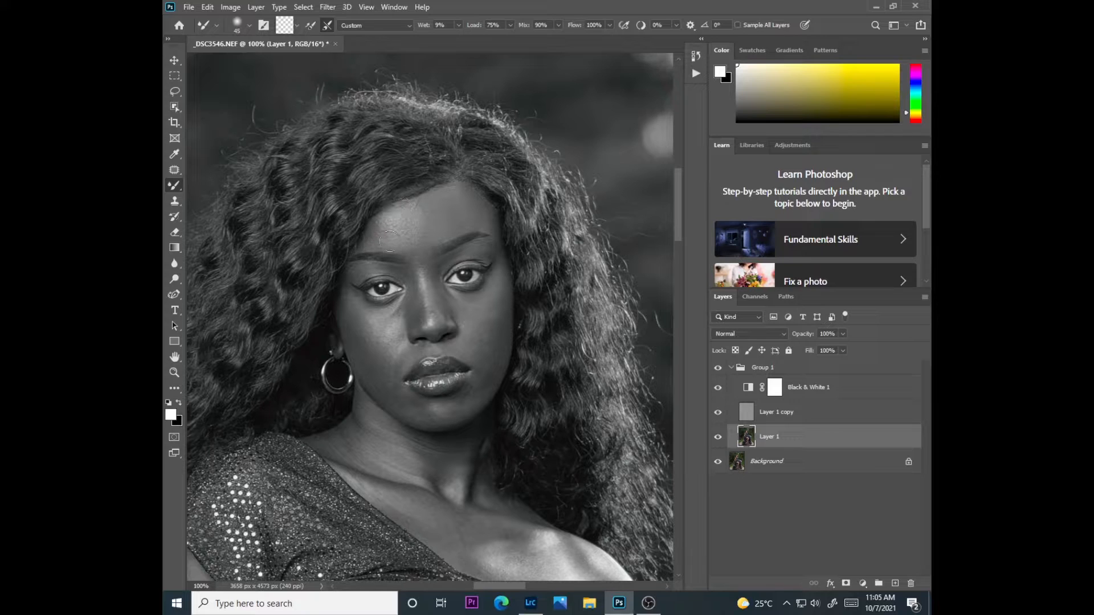
Compare the face with the Black & White adjustment hidden and shown, leaving it visible
click(718, 387)
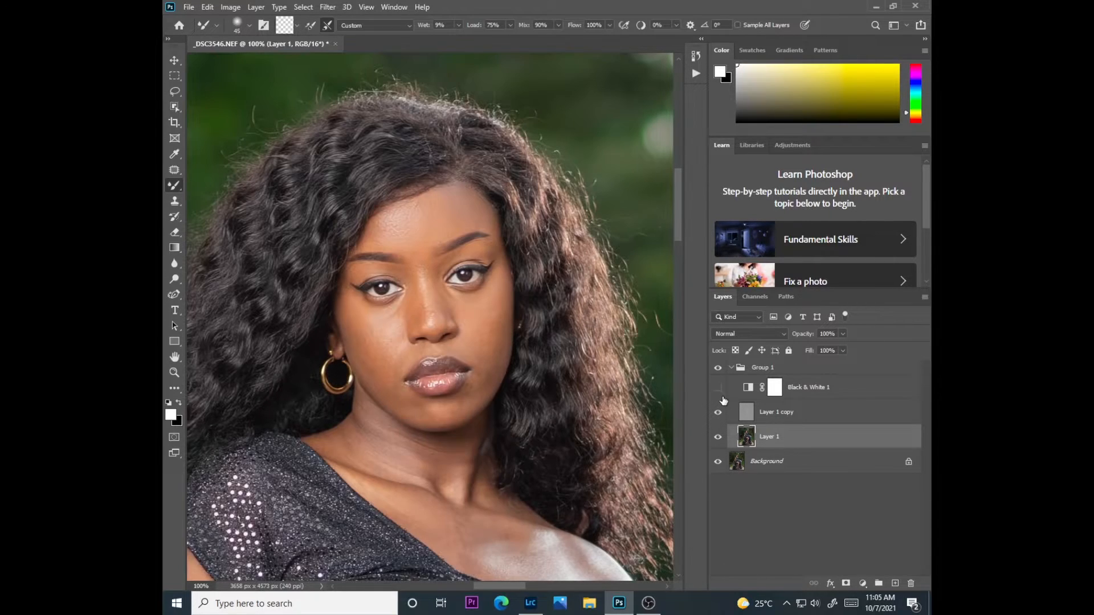
click(718, 387)
click(718, 388)
click(718, 388)
Blend the skin beneath the model's eye on Layer 1 with a Mixer Brush of about 40 px, varying its size
key(bracketleft)
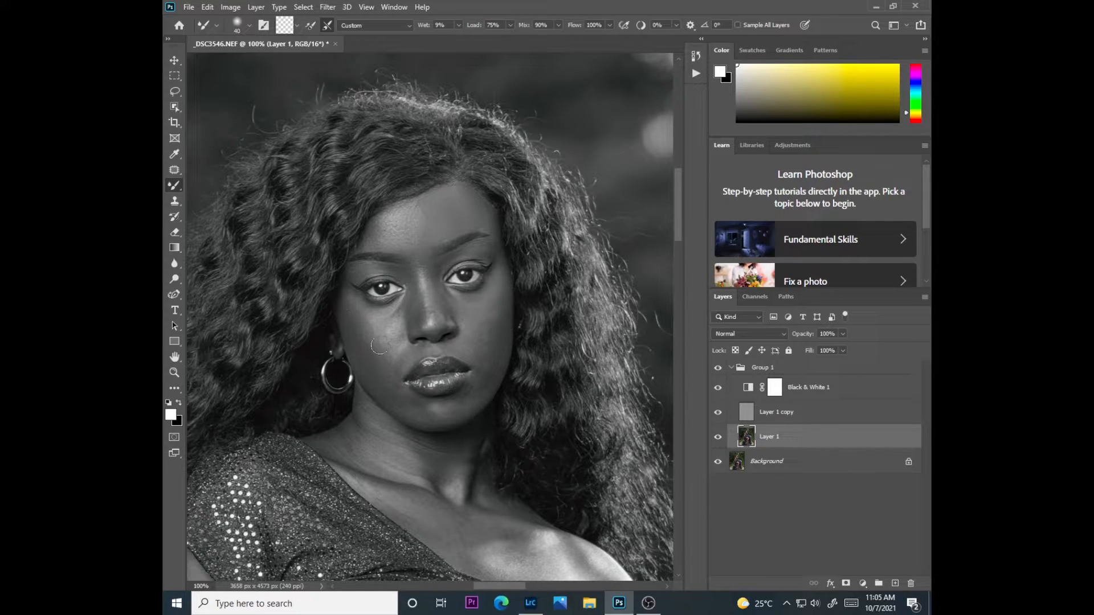
mouse_move(395, 307)
mouse_down()
mouse_move(346, 298)
mouse_move(350, 286)
mouse_up()
key(bracketleft)
key(bracketleft)
key(bracketleft)
key(bracketleft)
key(bracketright)
key(bracketright)
key(bracketright)
key(bracketleft)
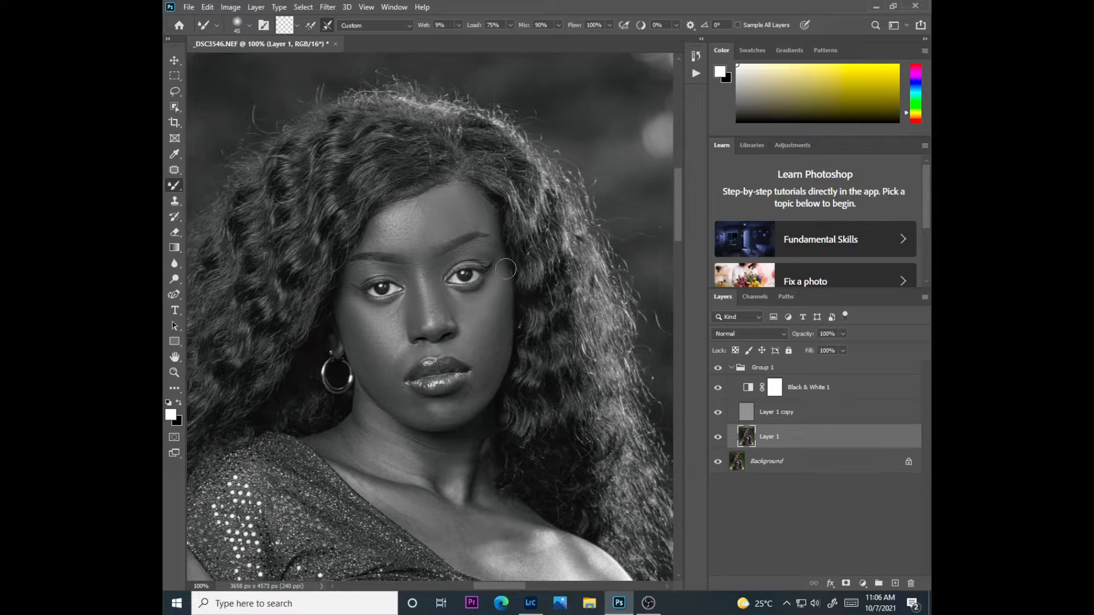
Smooth the cheeks, temple and chin on Layer 1 with the Mixer Brush at 40 px
key([)
mouse_move(482, 382)
mouse_down()
mouse_move(437, 413)
mouse_move(465, 405)
mouse_move(455, 408)
mouse_move(411, 406)
mouse_move(460, 424)
mouse_move(413, 421)
mouse_move(386, 363)
mouse_move(393, 387)
mouse_move(370, 369)
mouse_move(376, 378)
mouse_up()
drag(359, 304, 351, 295)
mouse_move(472, 324)
mouse_down()
mouse_move(487, 375)
mouse_move(468, 403)
mouse_move(399, 415)
mouse_move(432, 423)
mouse_up()
Compare the smoothed face by toggling the Black & White adjustment and the whole group, leaving both visible
click(719, 388)
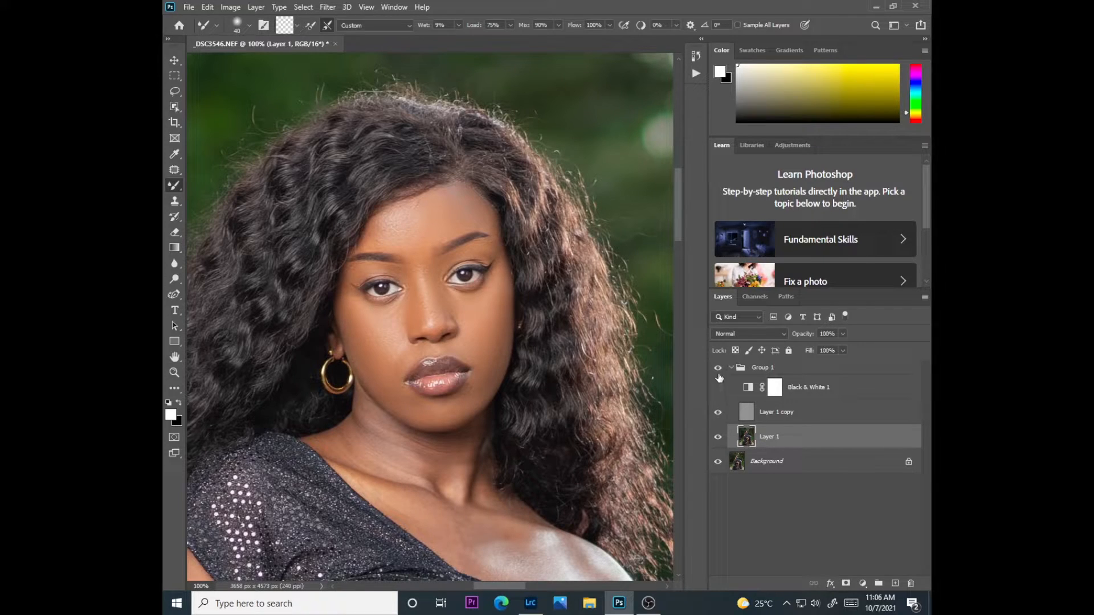
click(717, 387)
click(718, 387)
click(718, 387)
click(717, 390)
click(717, 389)
click(718, 387)
click(721, 370)
click(721, 370)
click(721, 371)
click(720, 369)
click(719, 388)
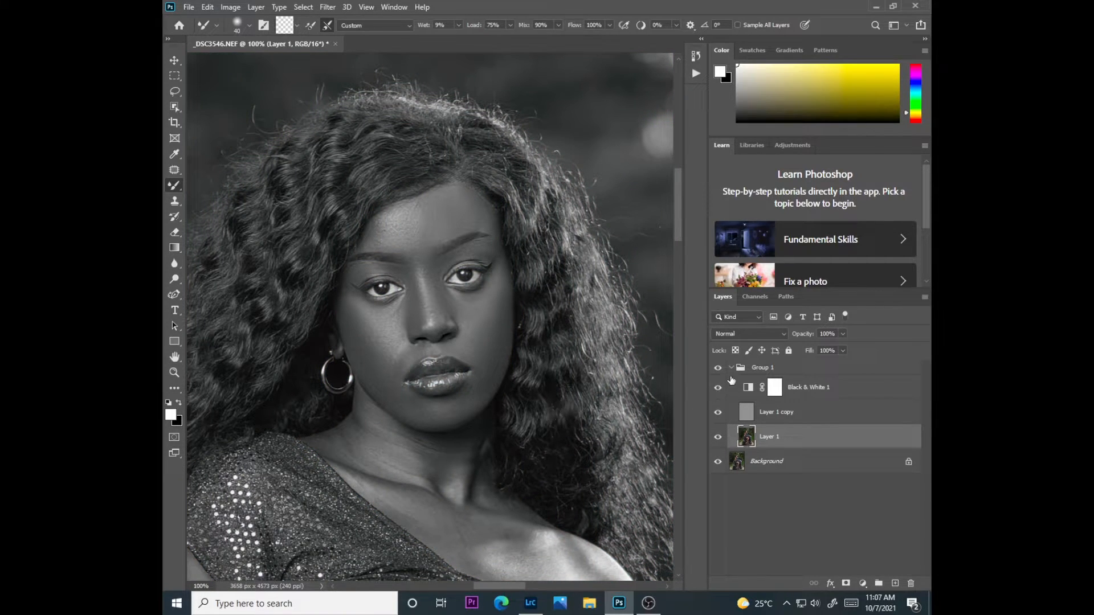
Enlarge the Mixer Brush and blend the shadows and highlights on the model's neck on Layer 1
key(bracketright)
key(bracketright)
key(bracketright)
key(bracketright)
mouse_move(432, 472)
mouse_down()
mouse_move(458, 439)
mouse_move(440, 478)
mouse_move(415, 437)
mouse_move(443, 489)
mouse_up()
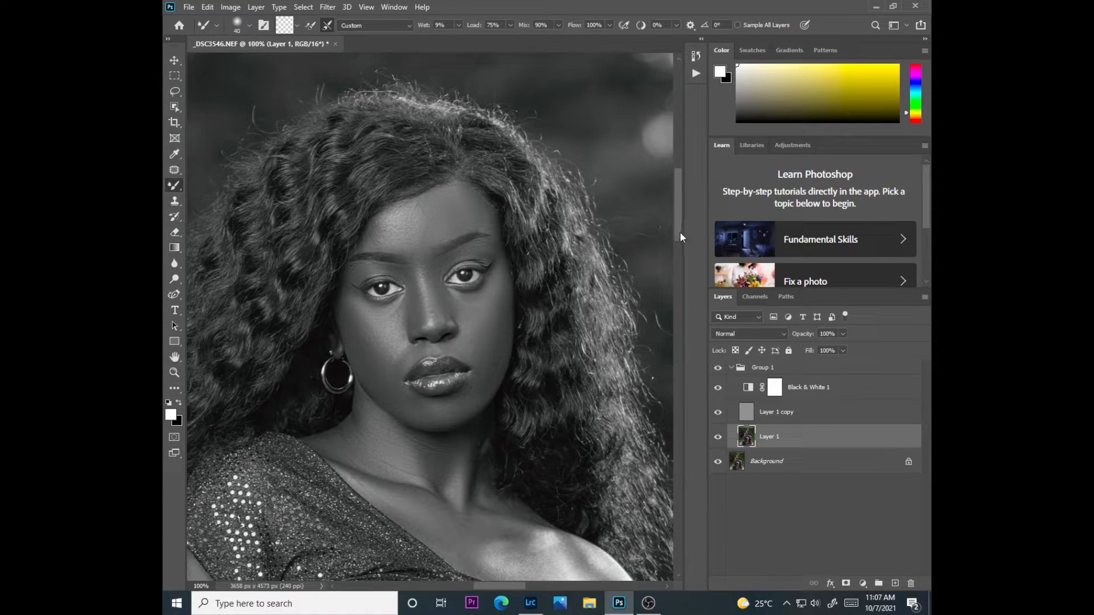
Check the retouched chest, neck and face in color with the Black & White adjustment hidden
scroll(658, 275, down, 3)
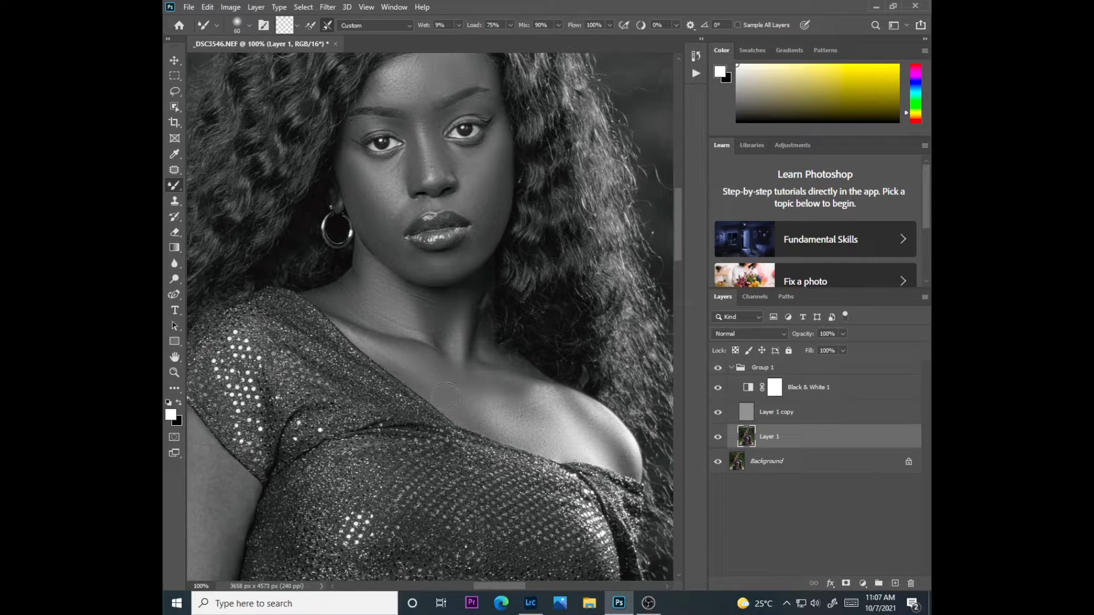
click(717, 388)
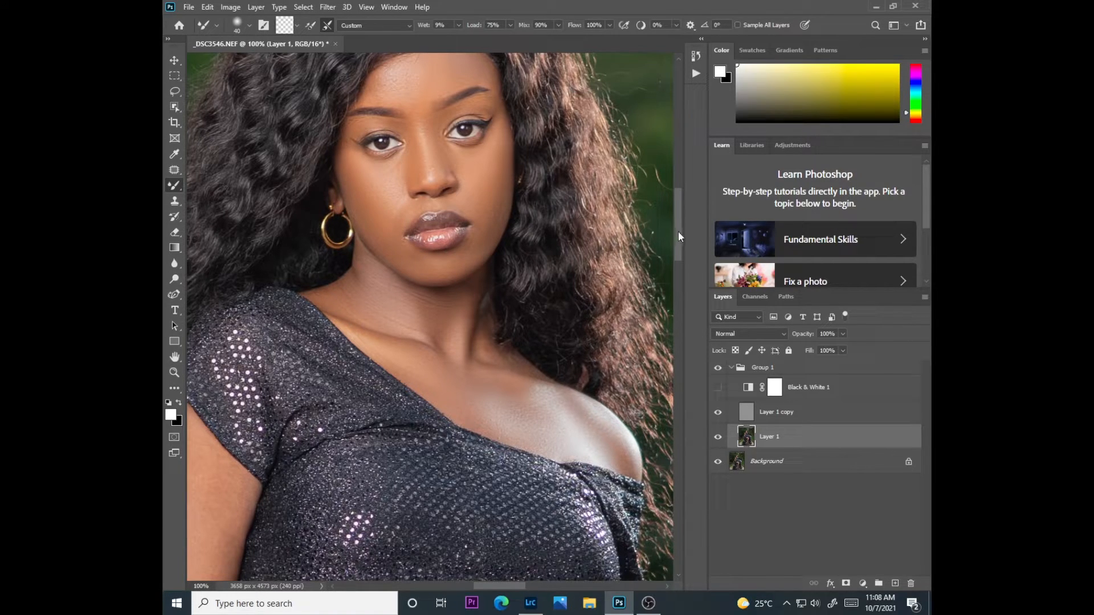
scroll(677, 236, up, 5)
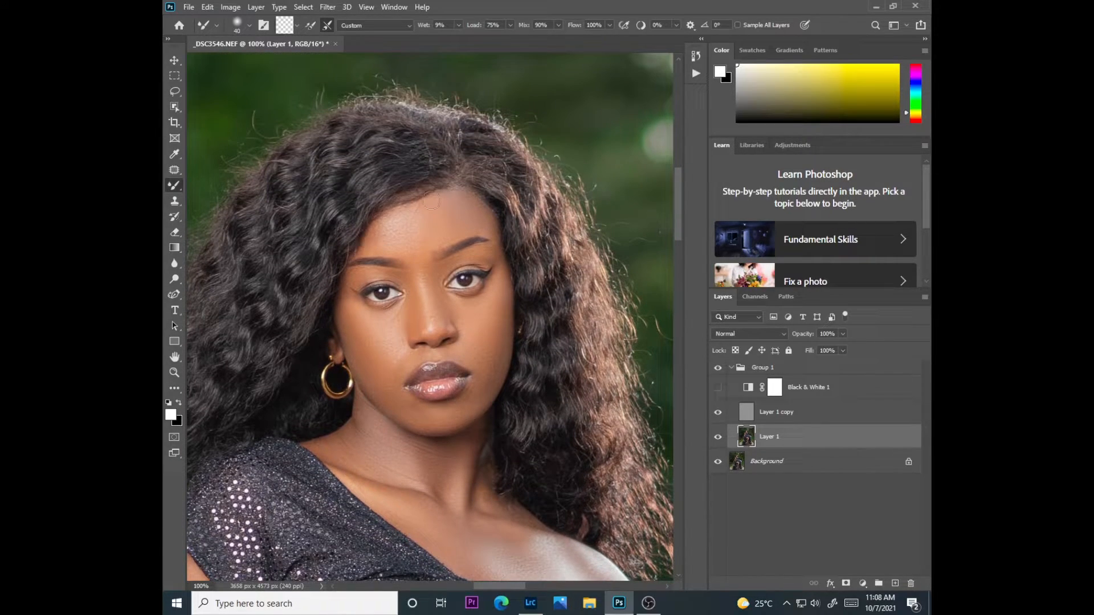
Show the Black & White adjustment and smooth the model's arm on Layer 1 with the Mixer Brush at about 80 px
scroll(654, 204, down, 4)
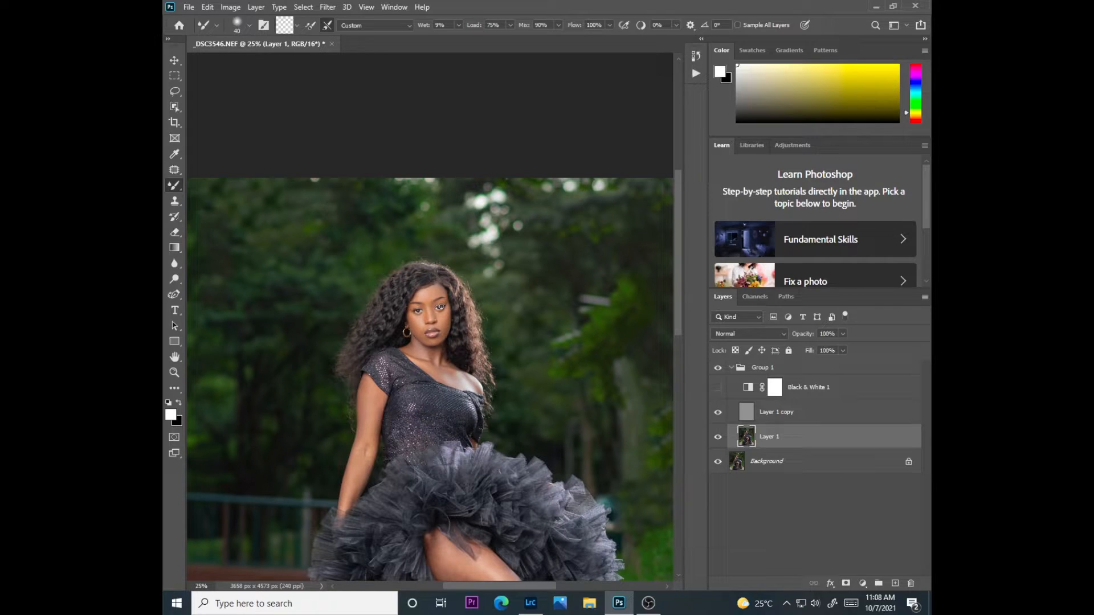
click(718, 387)
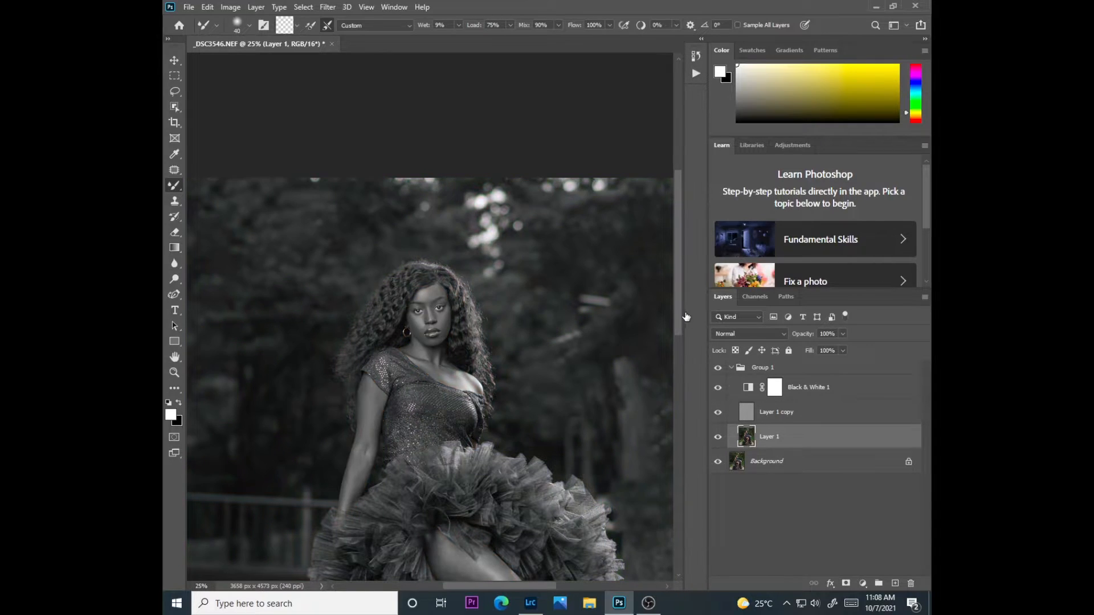
drag(680, 314, 676, 336)
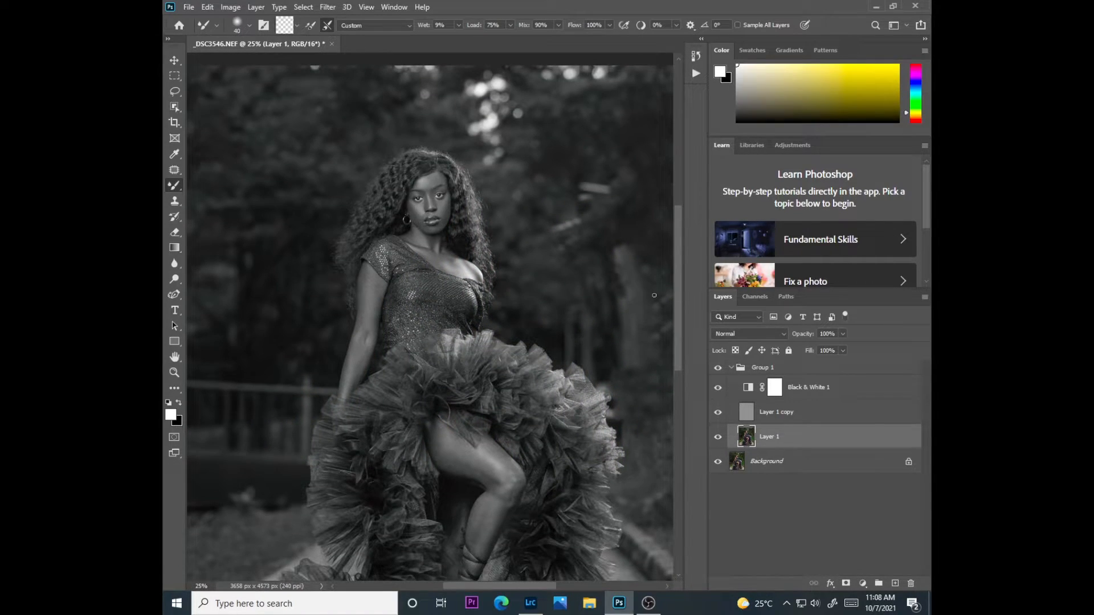
scroll(423, 274, up, 4)
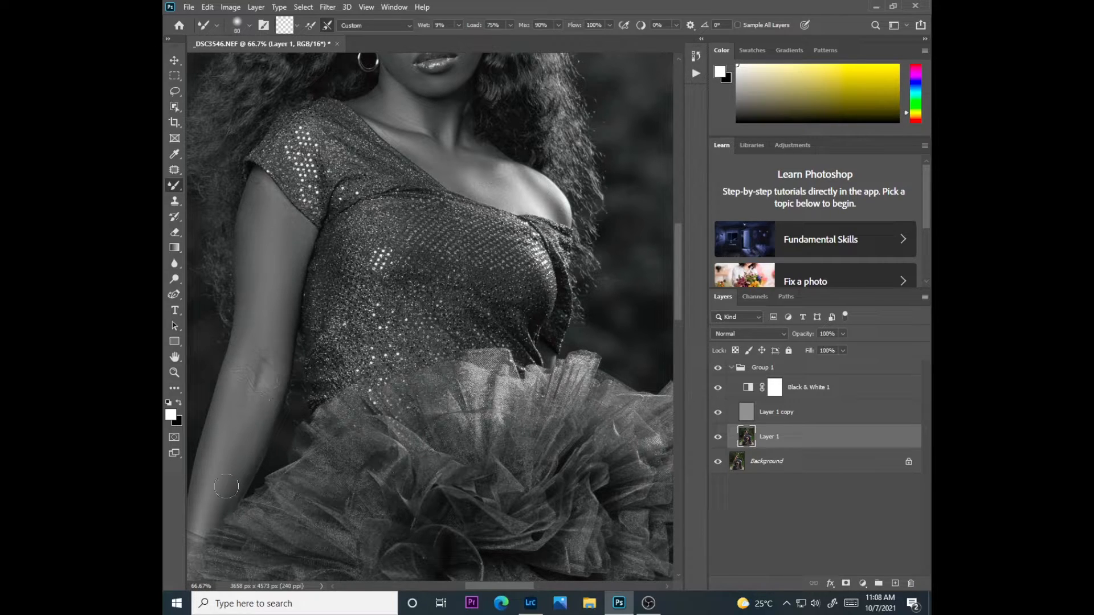
key(bracketleft)
key(bracketright)
key(bracketright)
key(bracketright)
key(ctrl+minus)
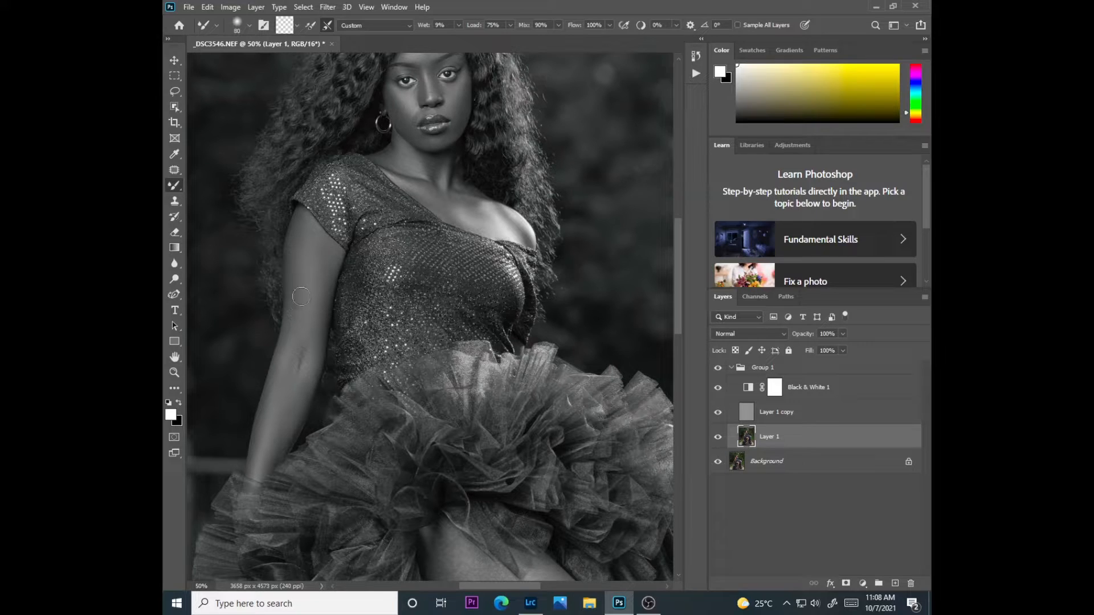
Compare the smoothed arm by toggling the Black & White adjustment and Group 1, leaving both visible
click(718, 388)
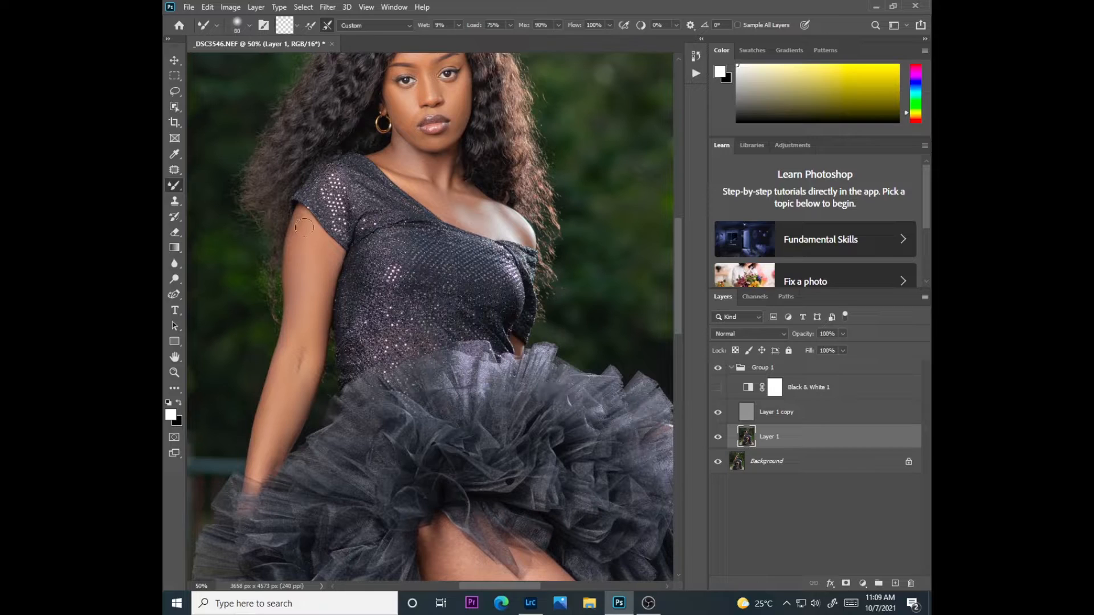
click(718, 369)
click(719, 369)
click(719, 387)
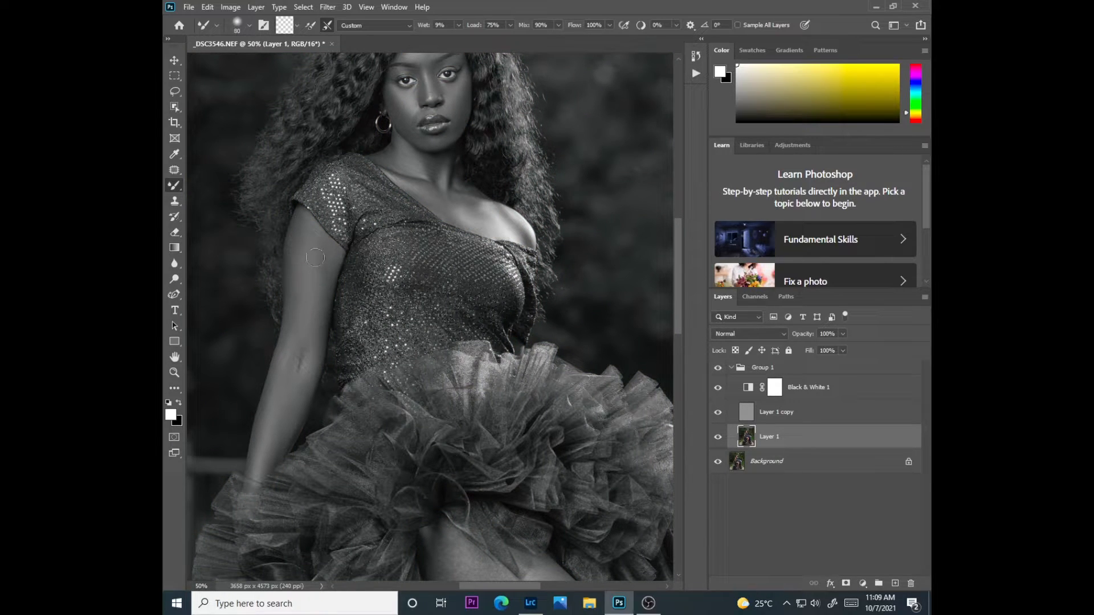
Blend the highlights and shadows on the model's thigh on Layer 1 with an enlarged Mixer Brush
drag(678, 297, 682, 349)
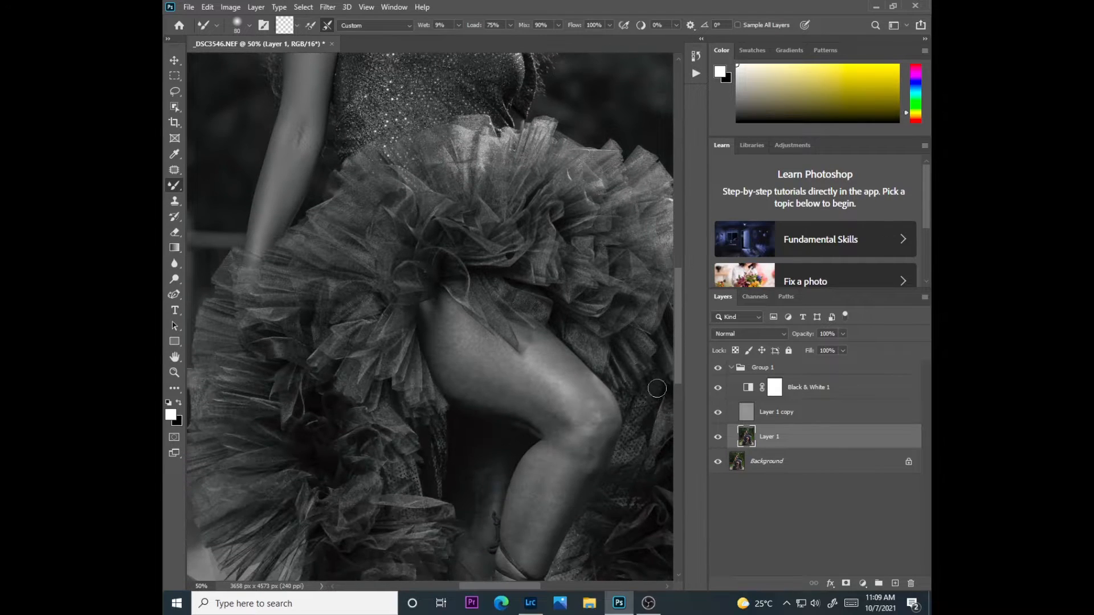
key(bracketright)
key(bracketright)
key(bracketright)
key(bracketright)
key(bracketright)
key(bracketright)
drag(515, 371, 538, 399)
drag(476, 372, 499, 407)
key(bracketleft)
Compare the thigh in color and monochrome by toggling the Black & White adjustment, leaving it visible
click(718, 387)
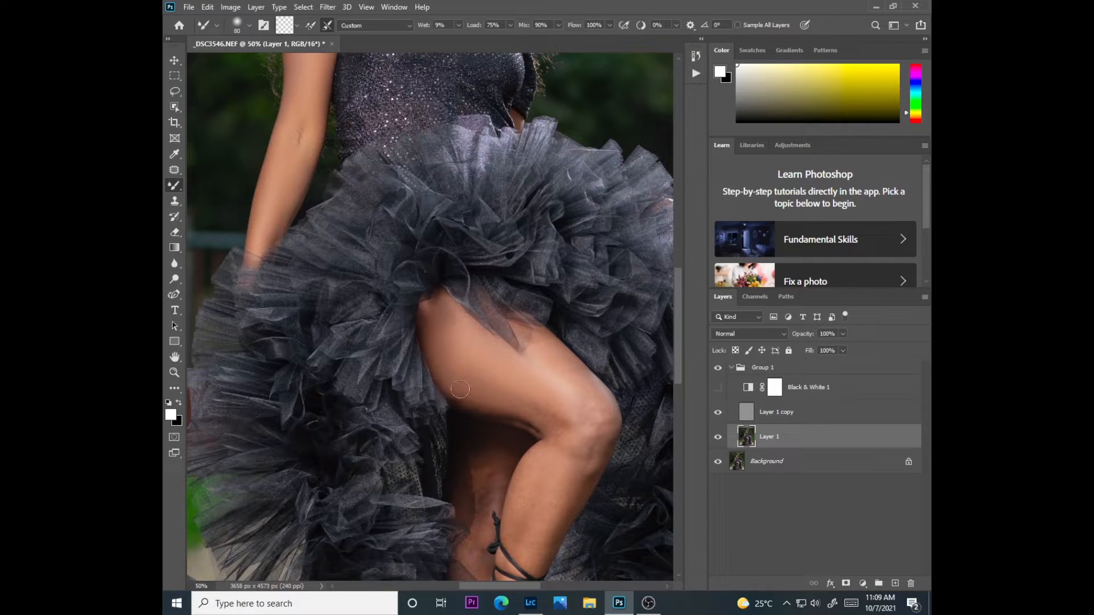
click(717, 388)
click(718, 388)
click(717, 388)
Smooth the thigh, knee and shin on Layer 1 with the Mixer Brush at 125 px, reducing it to 90 px
key(bracketright)
key(bracketright)
key(bracketright)
key(bracketright)
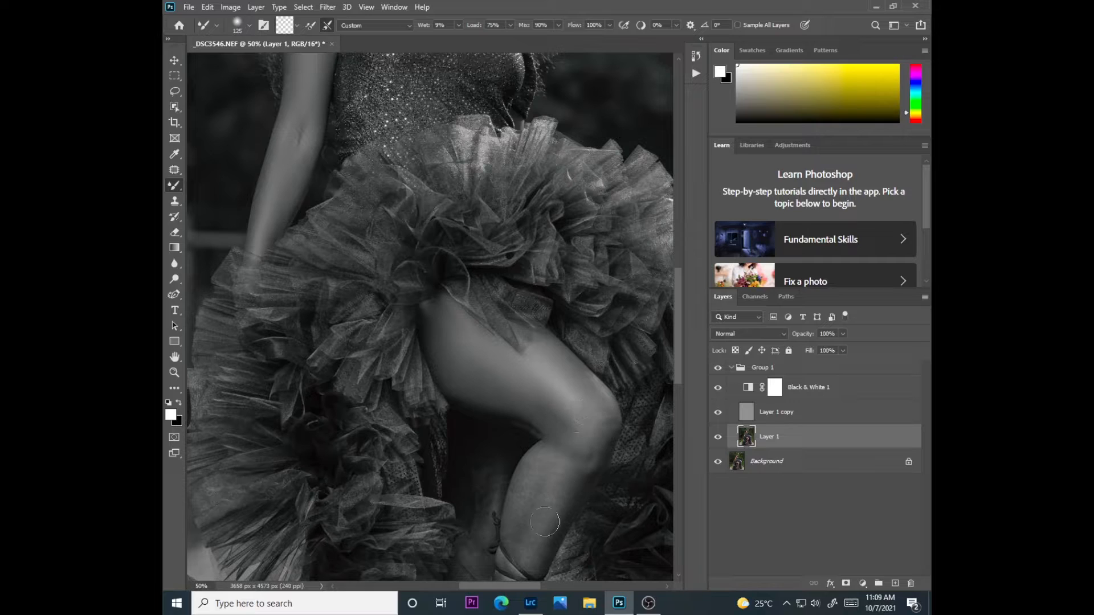
key(bracketleft)
key(bracketleft)
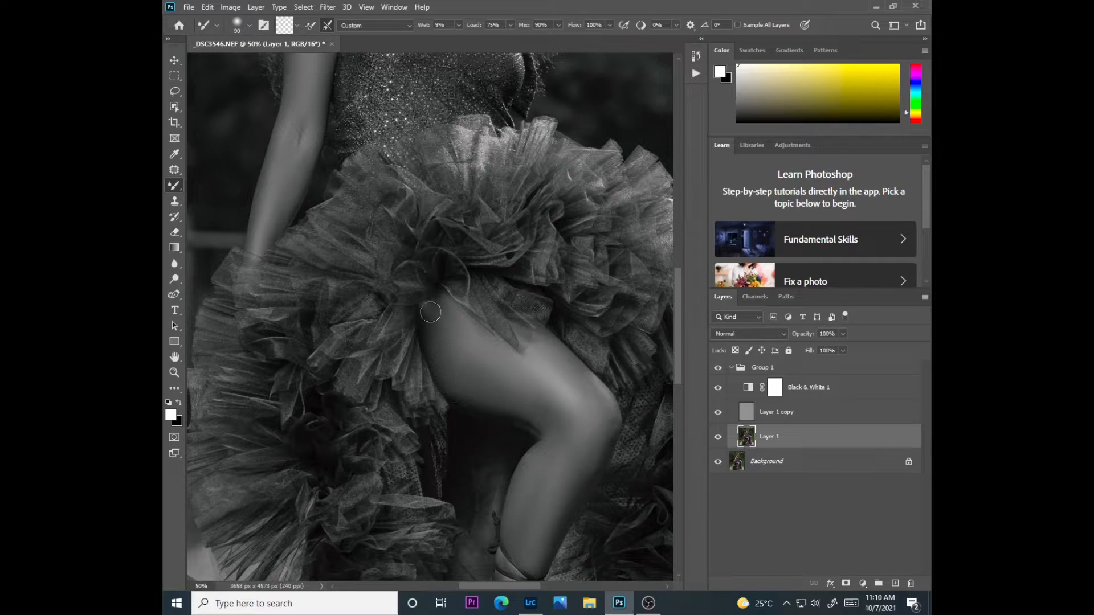
Check the whole smoothed leg in color by briefly hiding the Black & White adjustment
drag(674, 377, 674, 405)
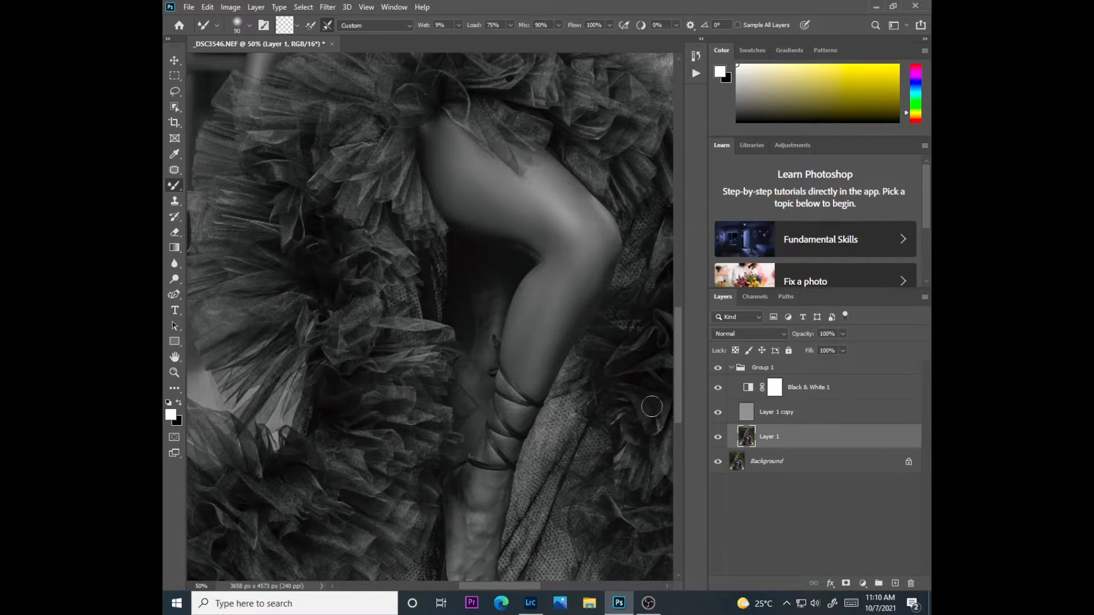
click(718, 390)
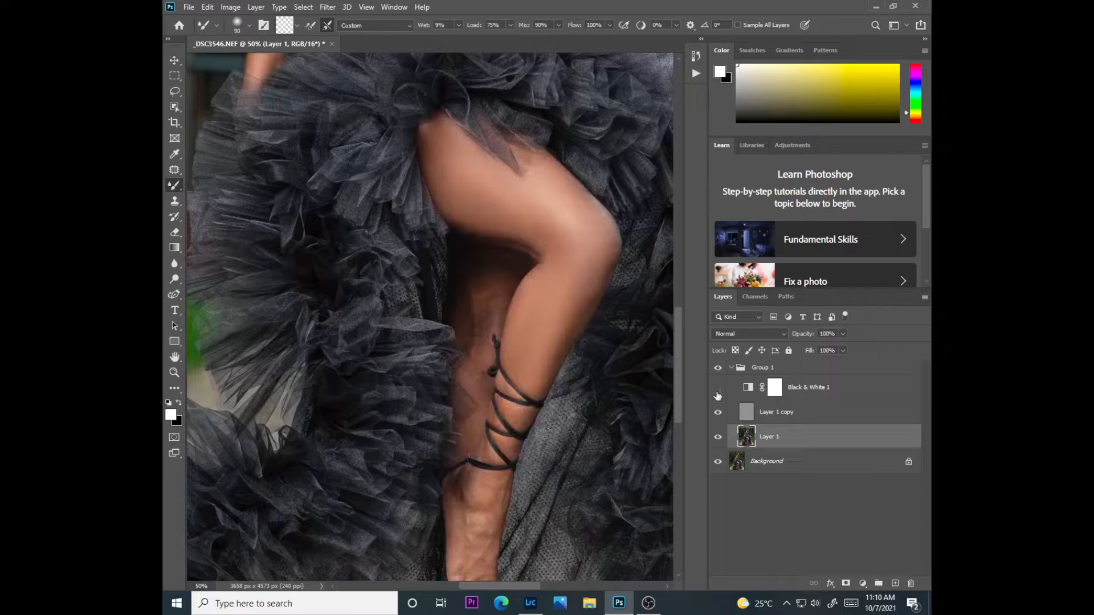
click(717, 389)
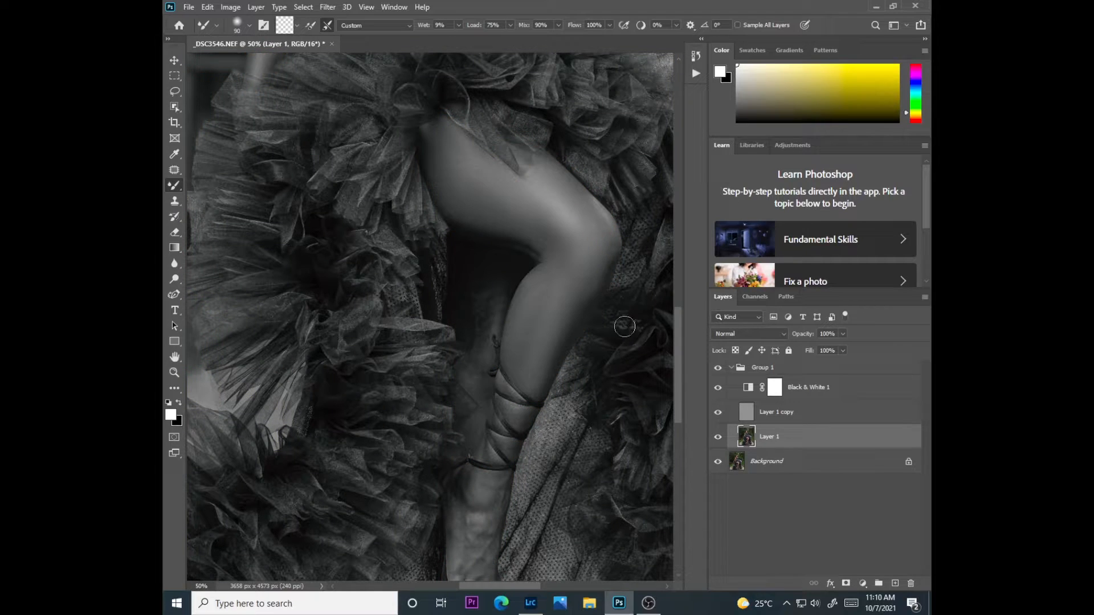
Blend the shadowed rear leg behind the raised calf on Layer 1 with the Mixer Brush at 70 px
key(ctrl+plus)
key(ctrl+plus)
mouse_move(553, 327)
mouse_down()
mouse_move(560, 288)
mouse_move(564, 332)
mouse_move(561, 286)
mouse_move(536, 266)
mouse_move(530, 299)
mouse_move(531, 260)
mouse_move(539, 397)
mouse_move(547, 341)
mouse_move(531, 405)
mouse_move(520, 404)
mouse_move(533, 447)
mouse_move(498, 449)
mouse_move(512, 463)
mouse_move(526, 415)
mouse_move(529, 457)
mouse_move(519, 404)
mouse_move(530, 369)
mouse_move(532, 401)
mouse_up()
key(bracketleft)
key(bracketleft)
key(bracketleft)
key(bracketleft)
key(bracketright)
key(bracketright)
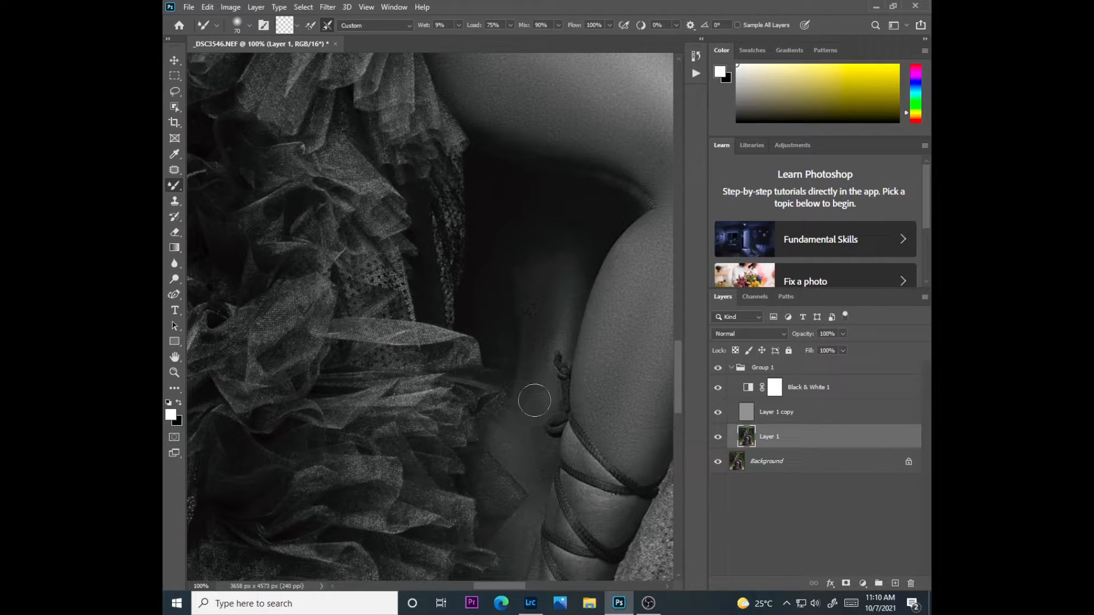
Smooth the skin around the ankle straps and across the raised foot on Layer 1 with the Mixer Brush at 60 px
drag(679, 382, 676, 408)
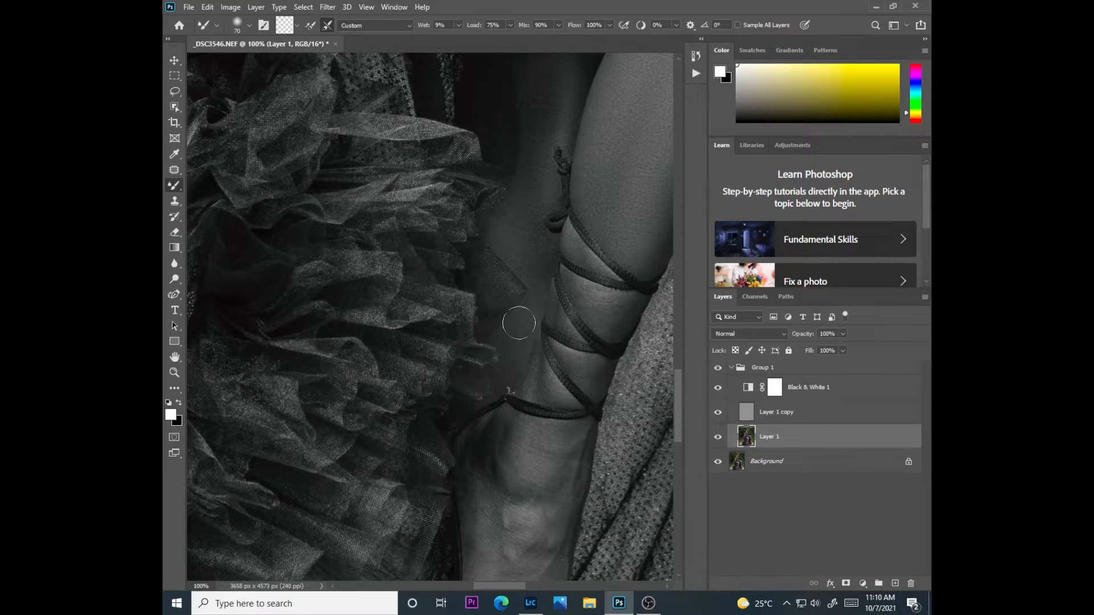
key(bracketleft)
key(bracketleft)
key(bracketleft)
key(bracketright)
key(bracketright)
mouse_move(524, 453)
mouse_down()
mouse_move(533, 431)
mouse_move(547, 444)
mouse_move(508, 472)
mouse_move(498, 507)
mouse_move(489, 475)
mouse_move(480, 488)
mouse_move(489, 527)
mouse_move(518, 517)
mouse_move(551, 570)
mouse_move(511, 584)
mouse_move(504, 476)
mouse_move(516, 433)
mouse_move(553, 436)
mouse_move(544, 385)
mouse_move(595, 381)
mouse_up()
drag(676, 405, 677, 434)
mouse_move(511, 424)
mouse_down()
mouse_move(502, 297)
mouse_move(487, 245)
mouse_move(515, 315)
mouse_move(524, 306)
mouse_move(552, 413)
mouse_move(546, 336)
mouse_move(564, 246)
mouse_move(519, 221)
mouse_up()
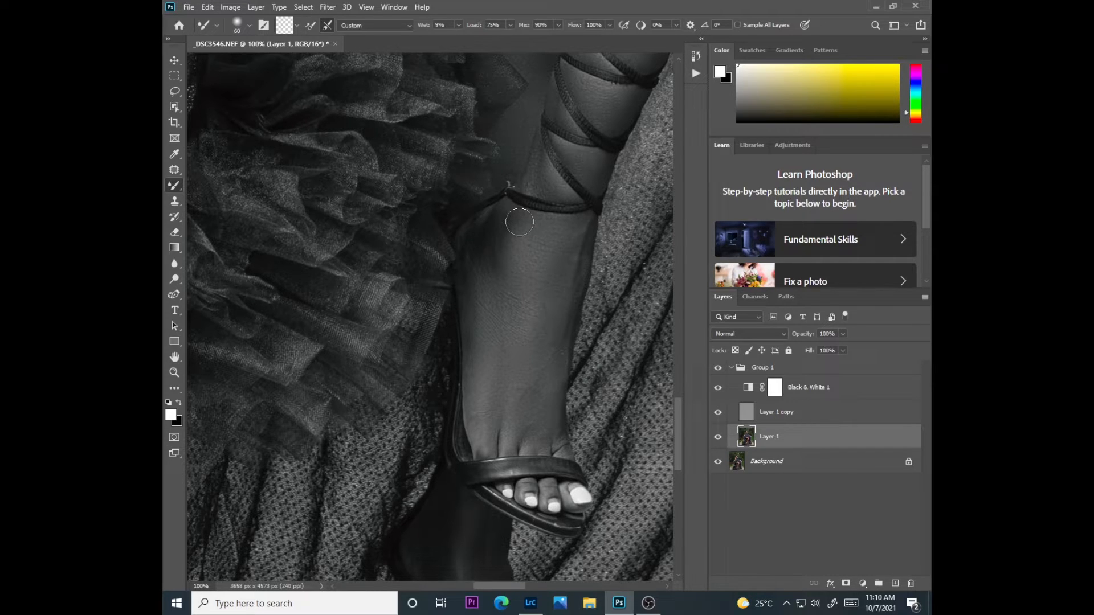
Hide the Black & White adjustment and review the retouched body, legs and feet in color
key(ctrl+minus)
key(ctrl+minus)
key(ctrl+minus)
key(ctrl+minus)
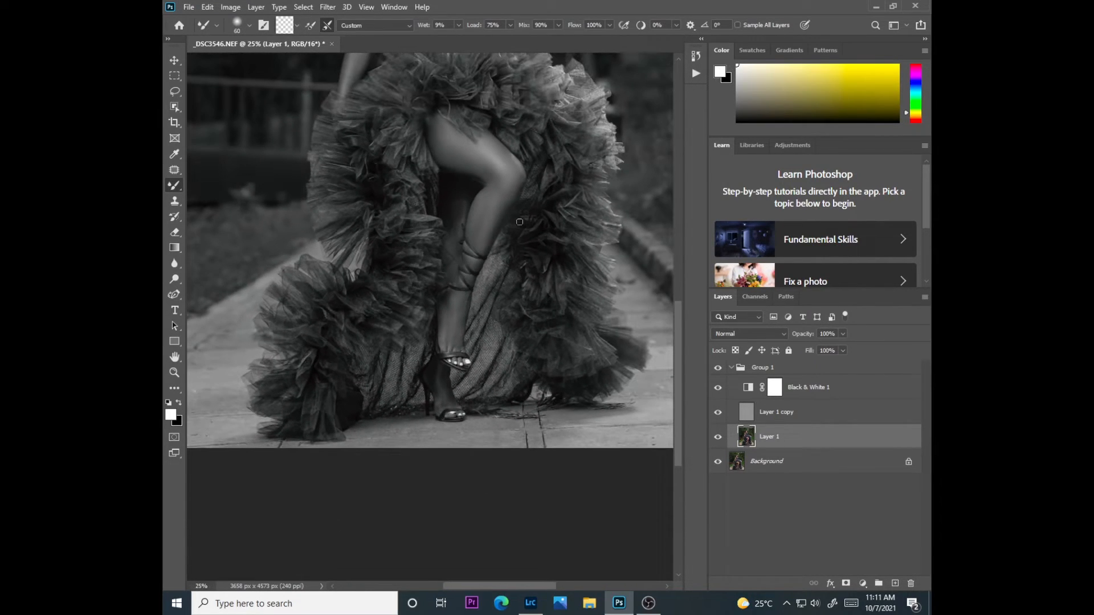
drag(680, 360, 676, 288)
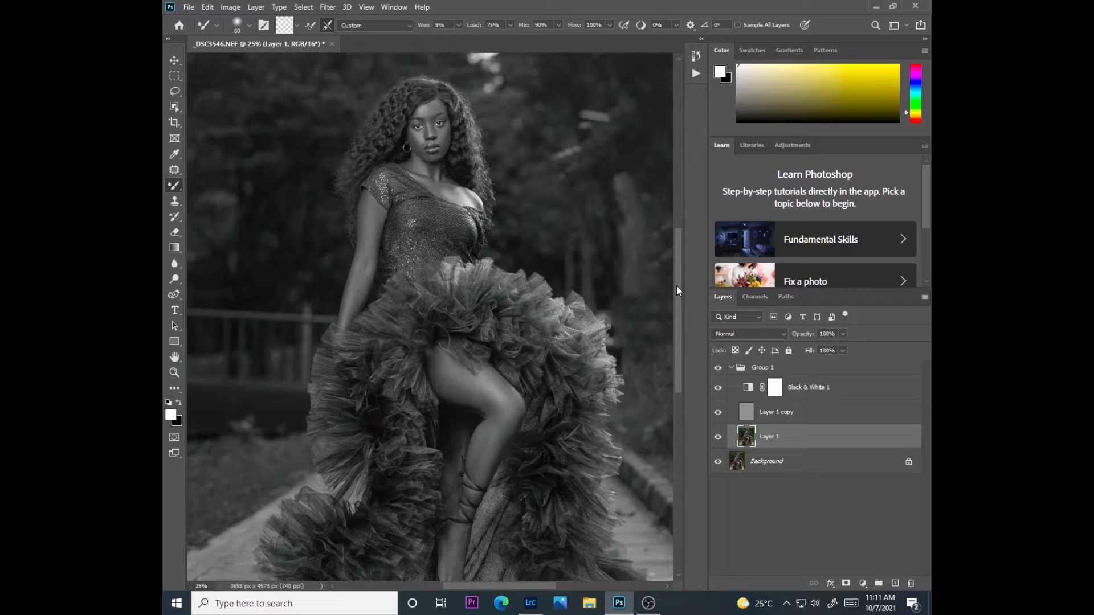
click(718, 388)
drag(679, 369, 682, 395)
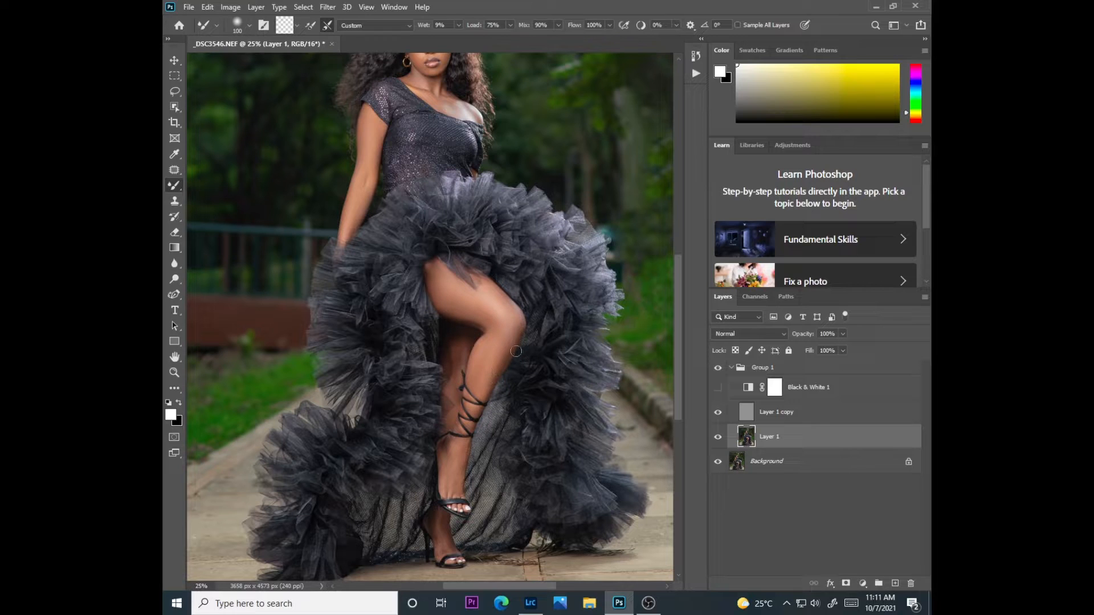
mouse_move(677, 383)
mouse_down()
mouse_move(685, 423)
mouse_move(681, 339)
mouse_move(670, 393)
mouse_up()
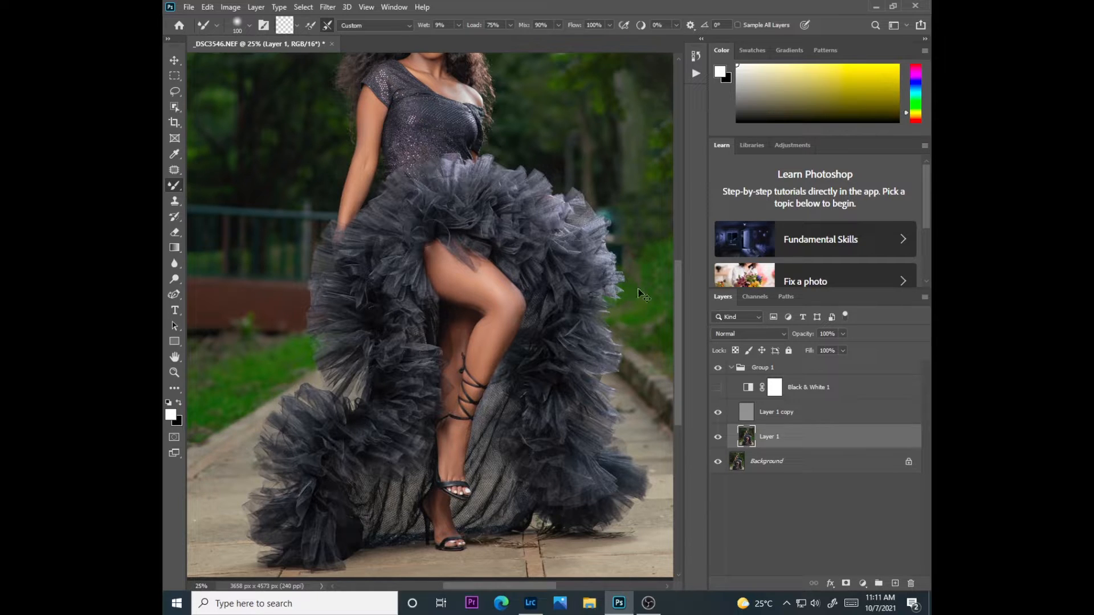
Touch up the feet and ankle in color on Layer 1 with the Mixer Brush at 60 px
scroll(639, 293, up, 2)
scroll(639, 291, up, 1)
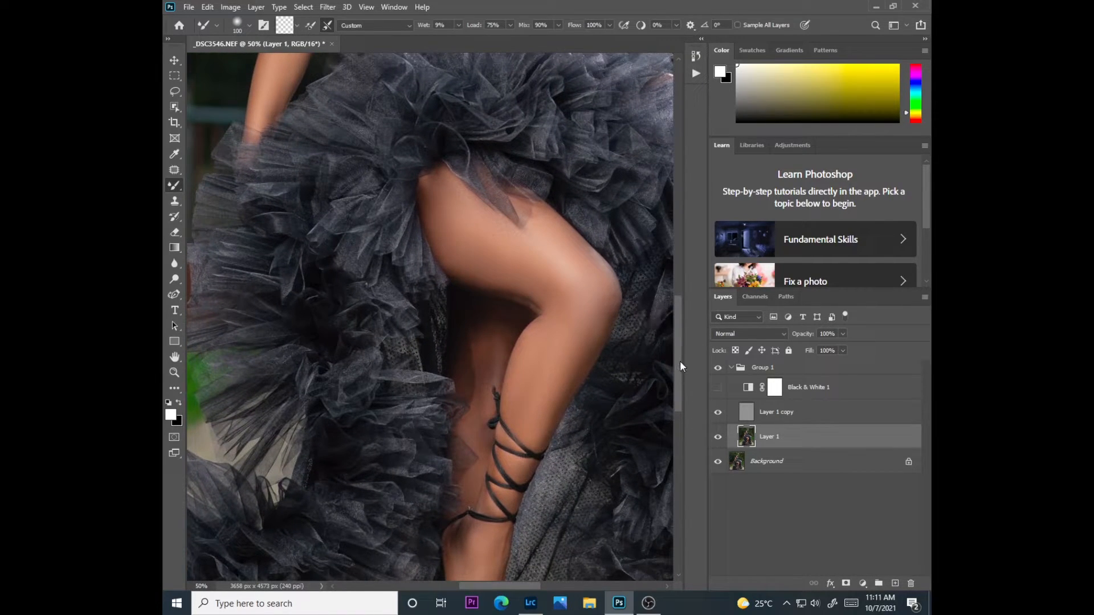
drag(679, 366, 679, 458)
key(bracketleft)
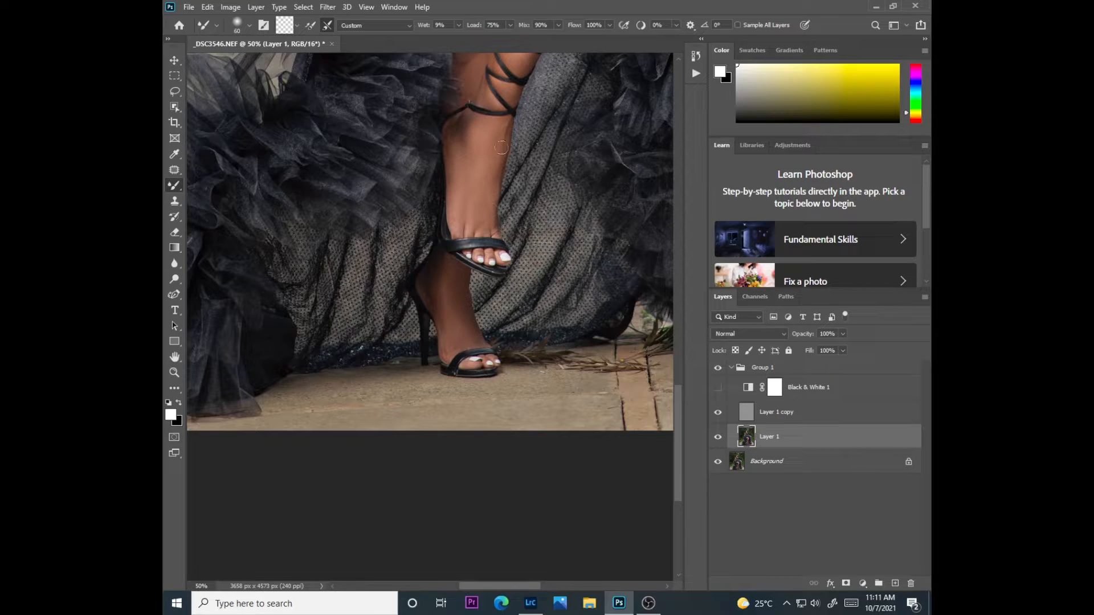
Inspect the retouched arm, chest and face in color, and view the entire portrait
drag(676, 406, 678, 264)
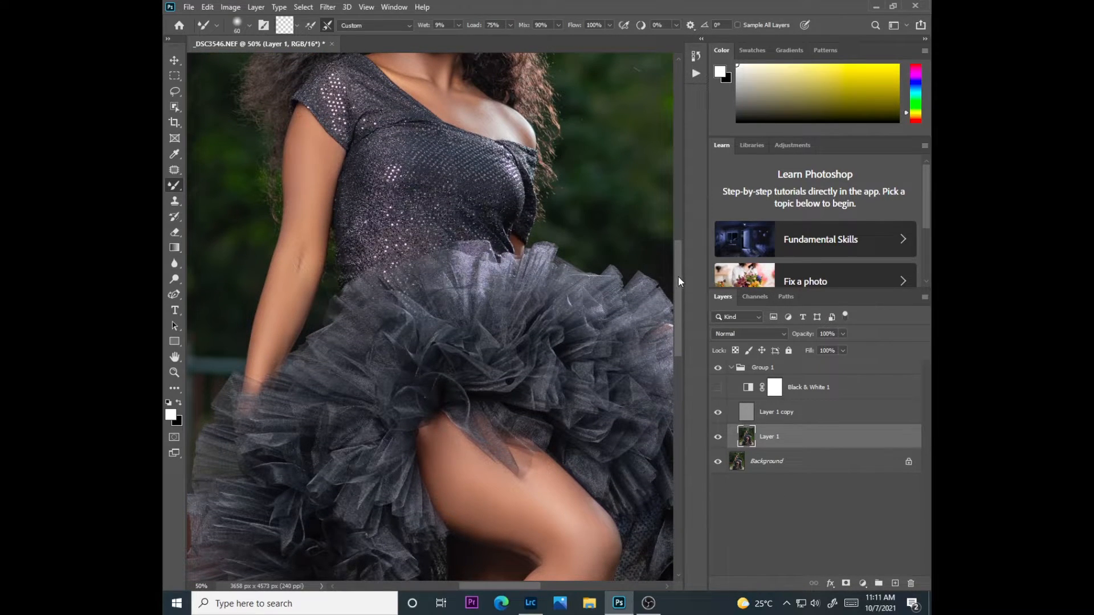
drag(678, 281, 677, 236)
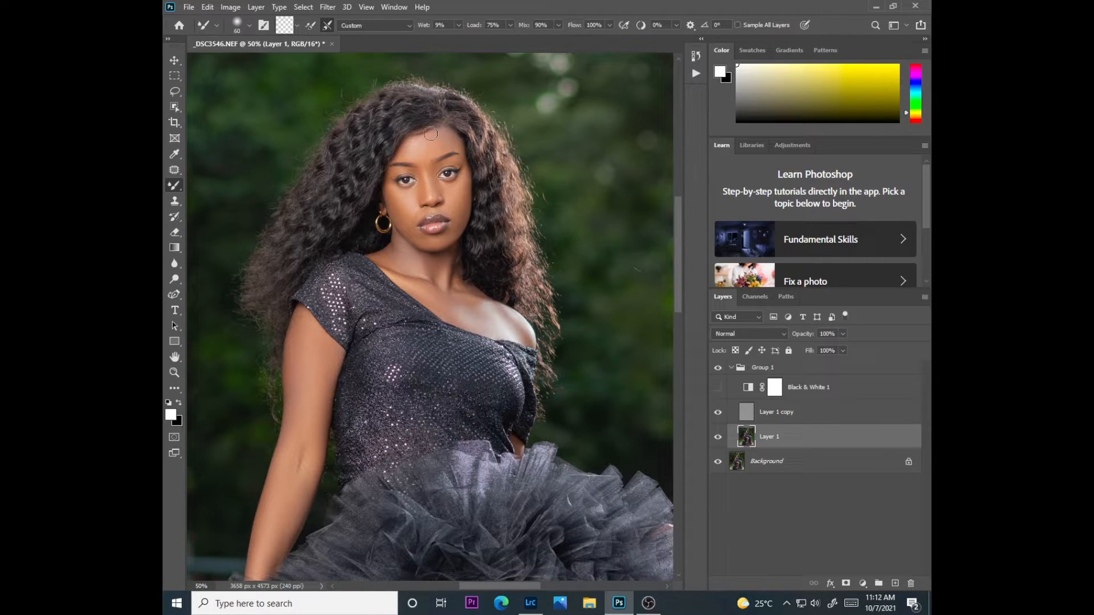
key(ctrl+minus)
key(ctrl+minus)
key(ctrl+minus)
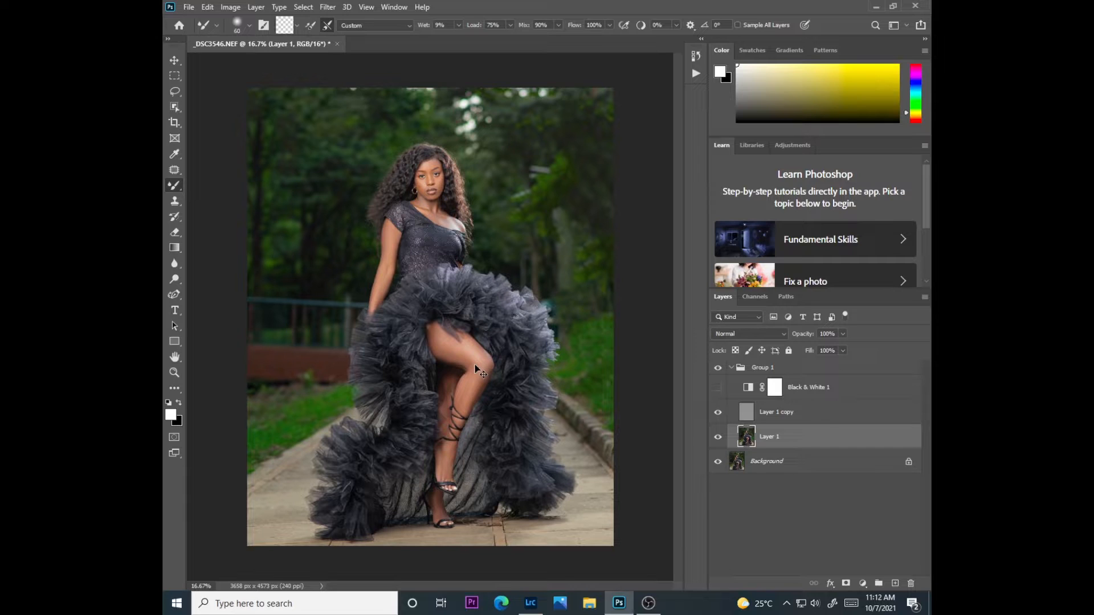
Show the Black & White adjustment and refine the thigh's tones on Layer 1 with the Mixer Brush enlarged to 150 px
key(ctrl+plus)
key(ctrl+plus)
key(ctrl+plus)
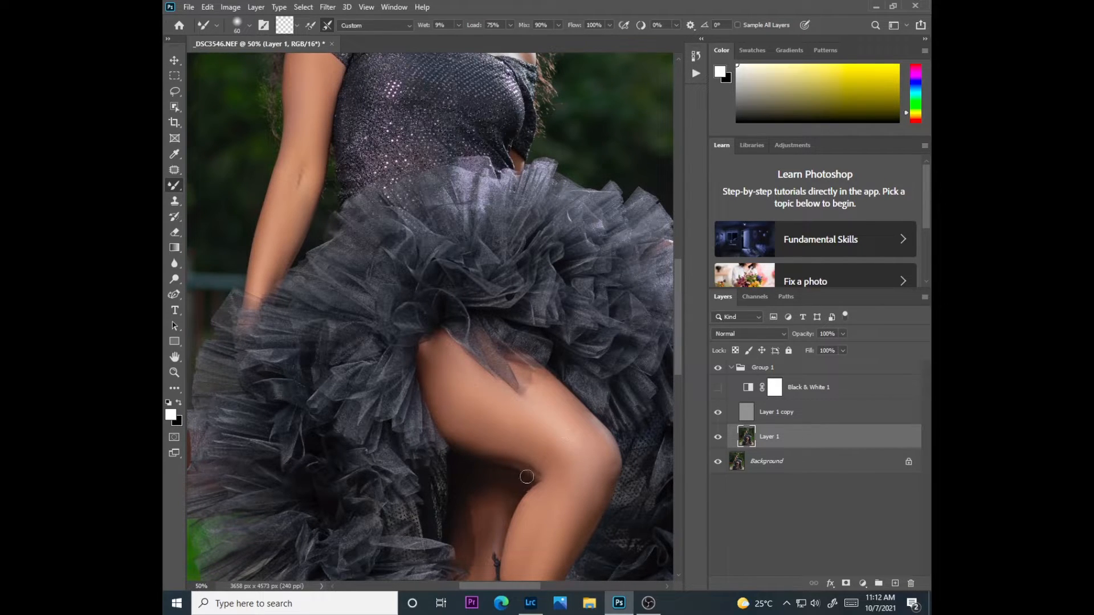
click(717, 387)
key(bracketright)
key(bracketright)
key(bracketright)
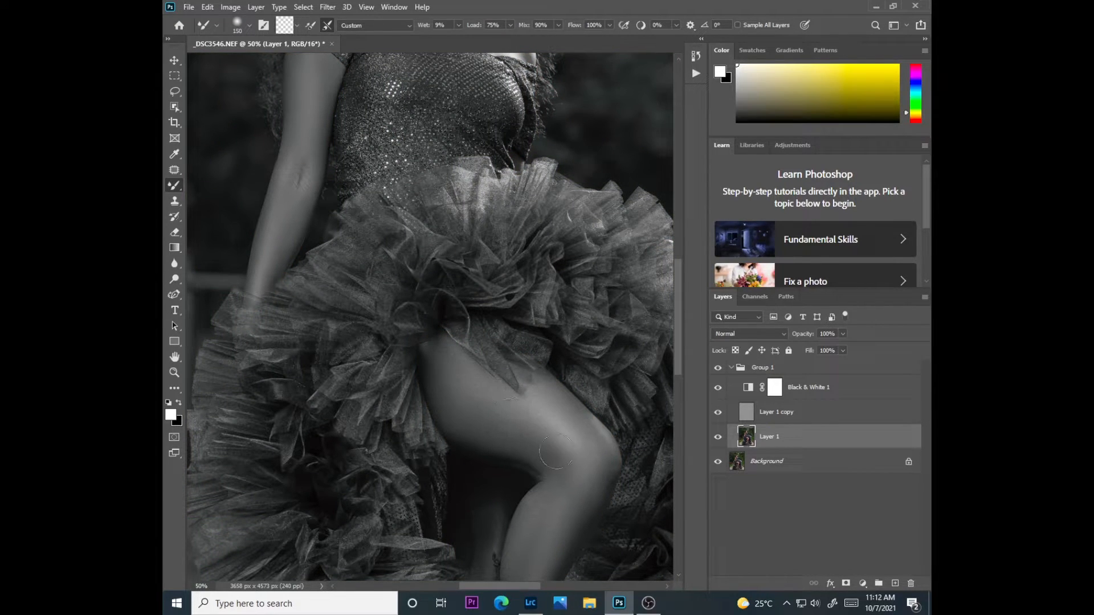
Hide the Black & White adjustment and examine the full portrait, the leg and the upper body in color
click(718, 388)
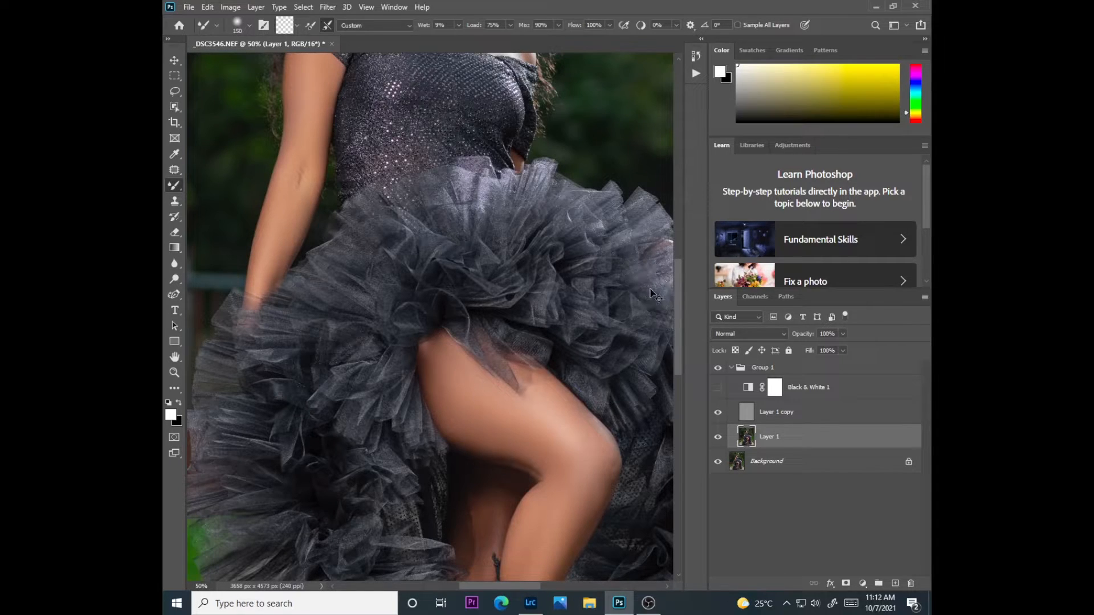
scroll(650, 290, down, 3)
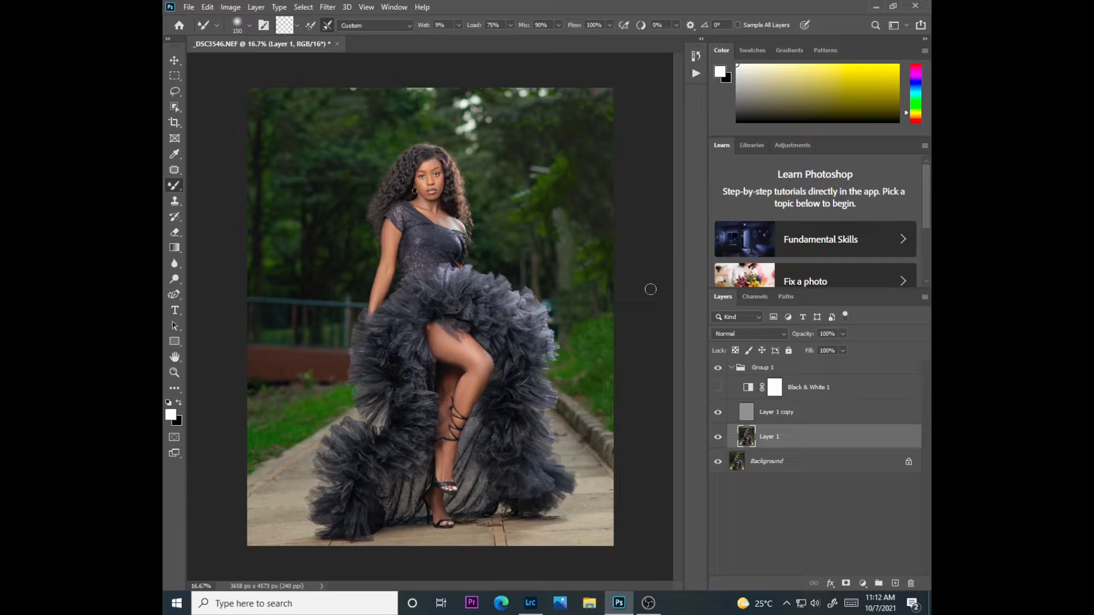
key(ctrl+plus)
key(ctrl+plus)
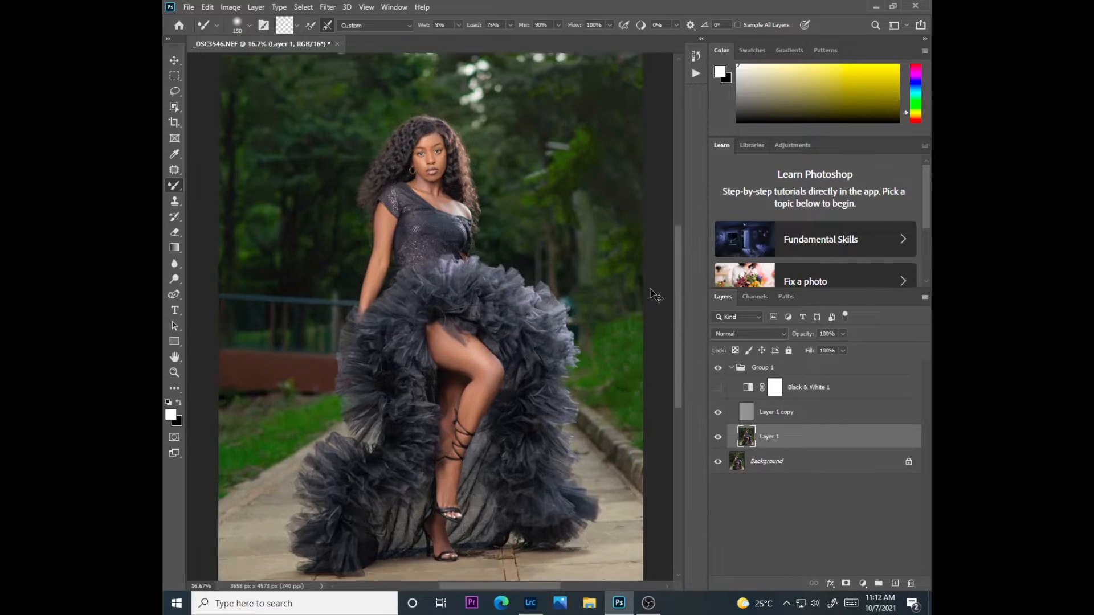
mouse_move(675, 377)
mouse_down()
mouse_move(678, 345)
mouse_move(681, 427)
mouse_move(679, 402)
mouse_up()
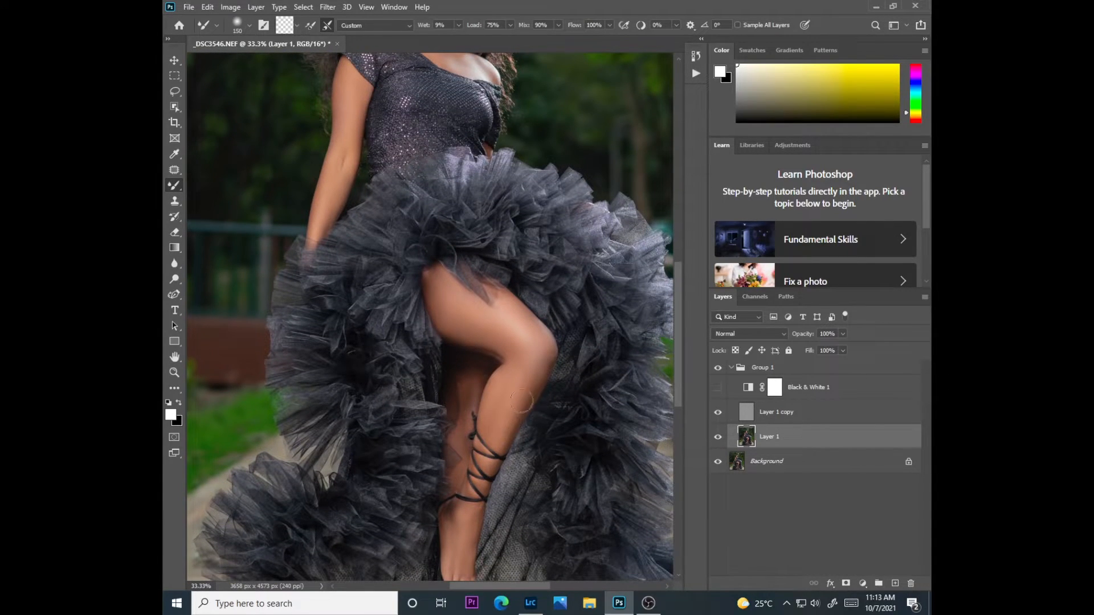
mouse_move(679, 364)
mouse_down()
mouse_move(675, 298)
mouse_move(679, 439)
mouse_move(672, 293)
mouse_up()
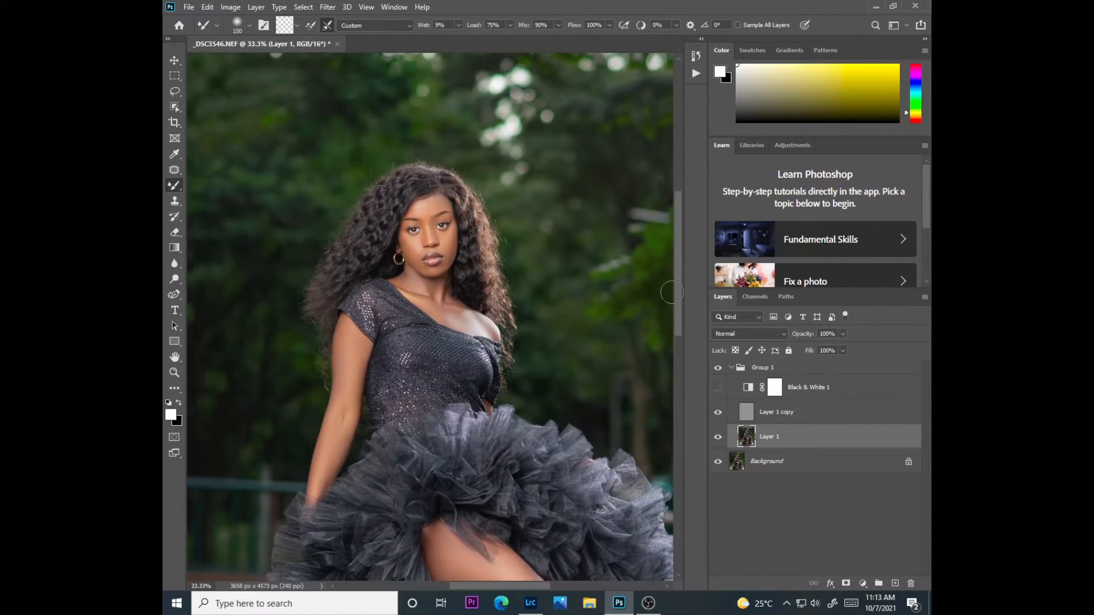
Collapse Group 1 and compare the full portrait with the group hidden and shown
click(732, 368)
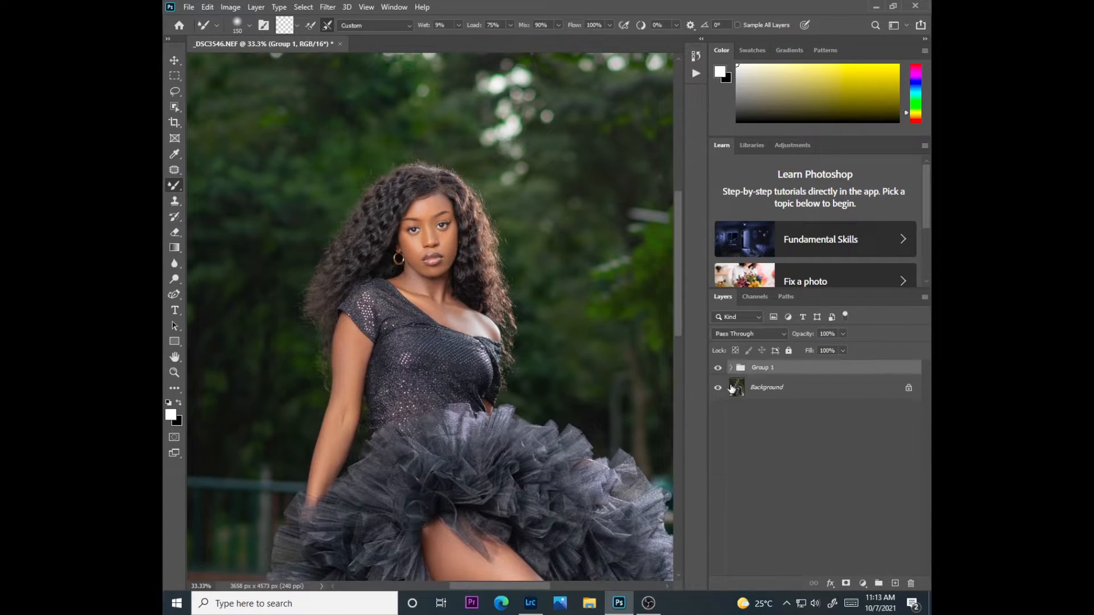
click(718, 369)
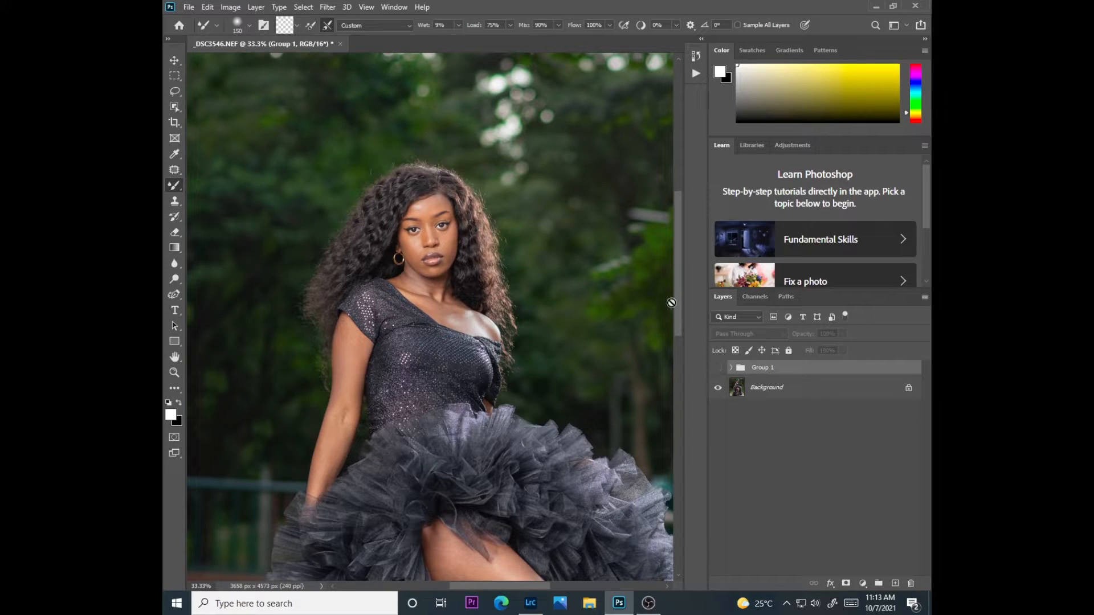
key(ctrl+minus)
key(ctrl+minus)
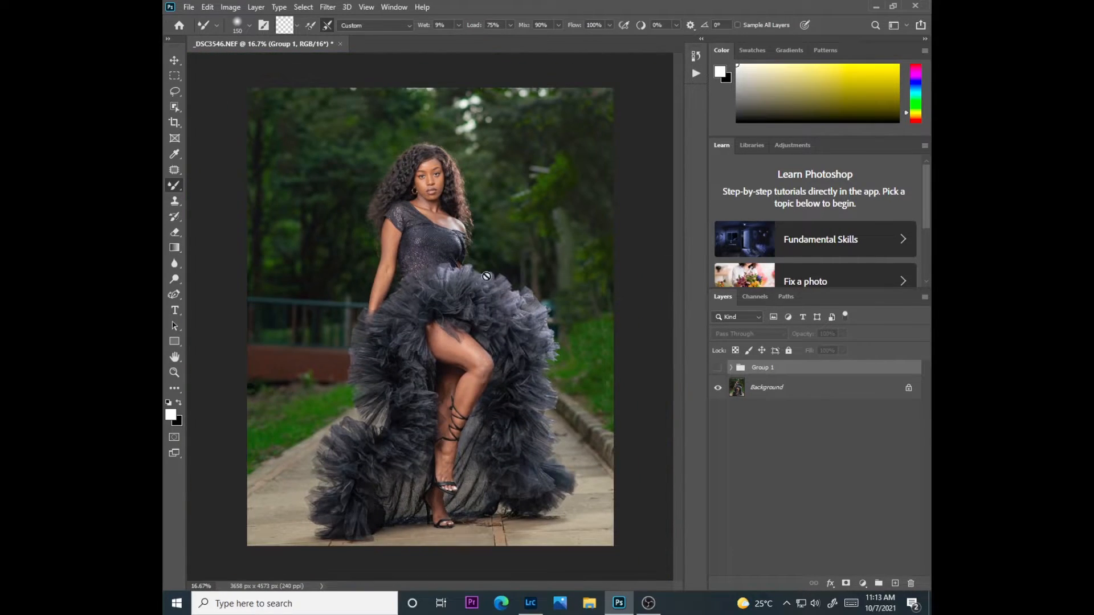
click(718, 368)
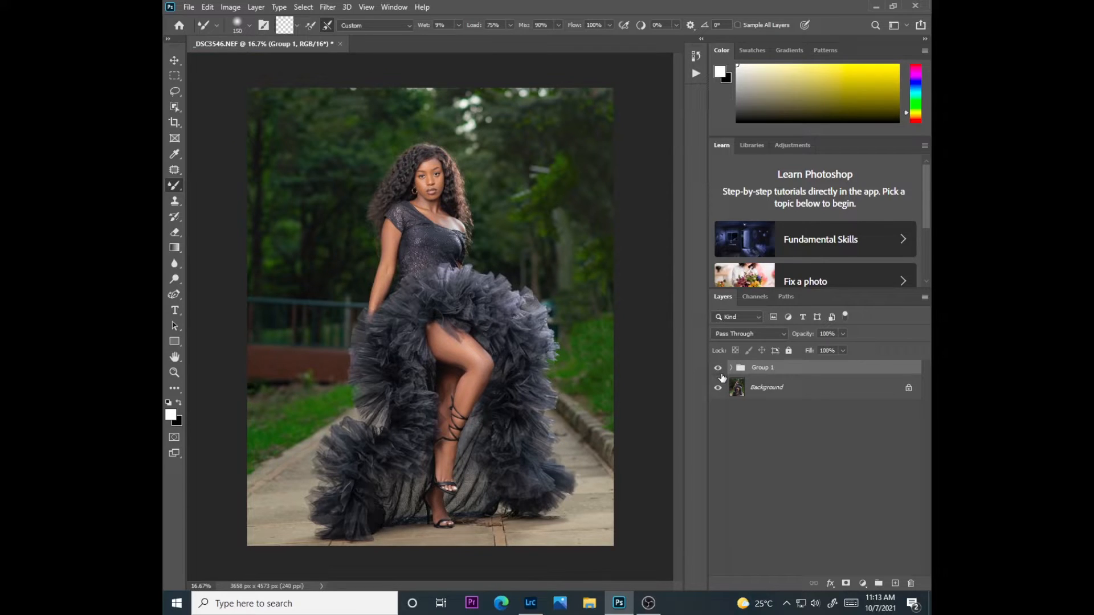
click(720, 371)
click(720, 371)
Add a Curves adjustment above Group 1 that brightens the midtones, and invert its mask to black
click(863, 583)
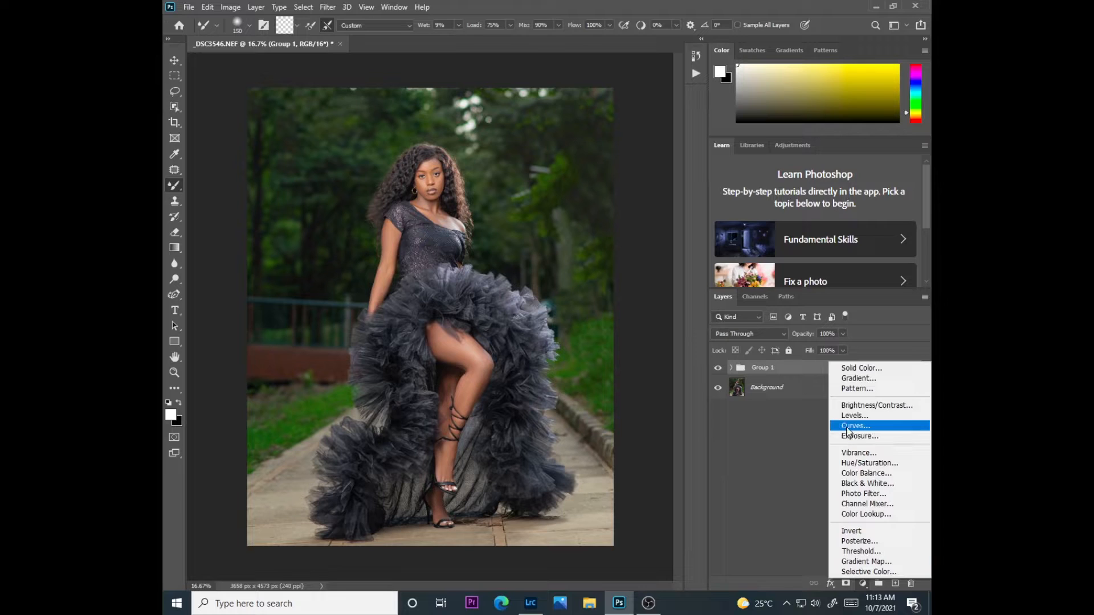
click(837, 427)
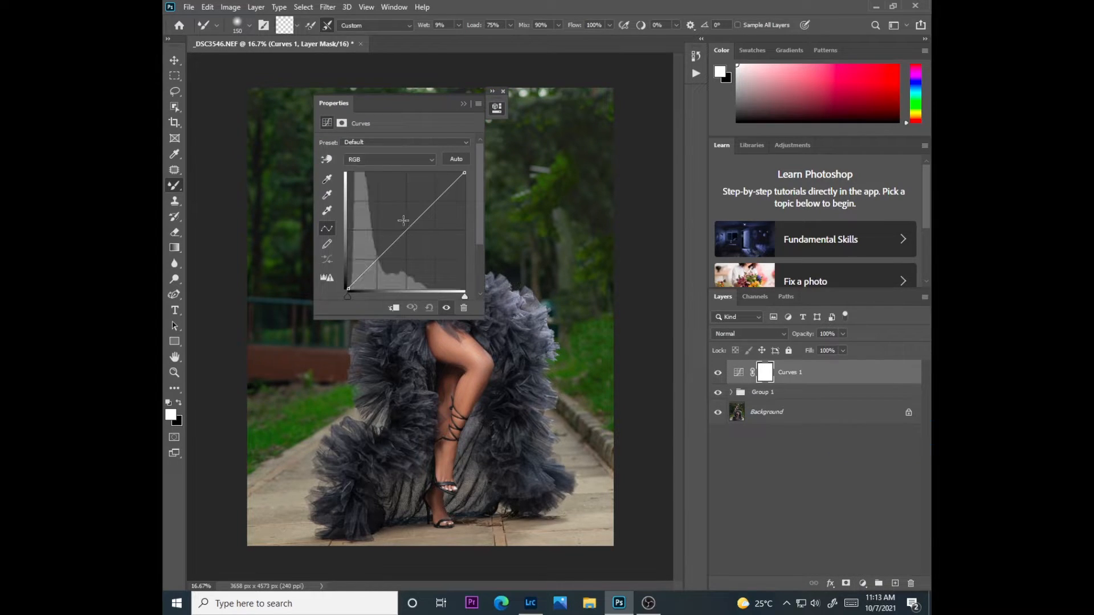
drag(401, 235, 399, 200)
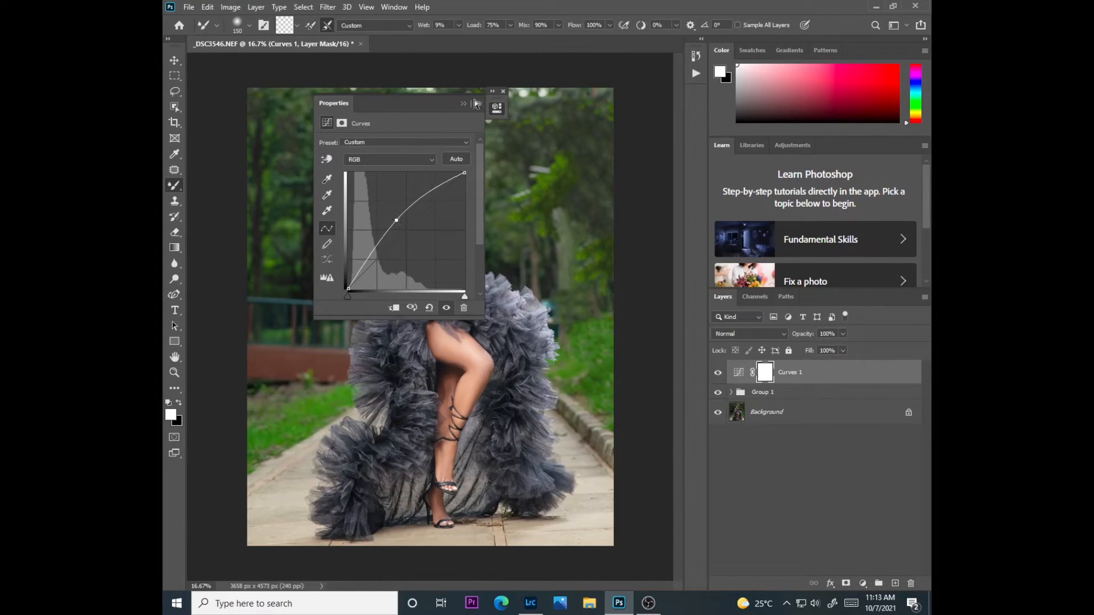
click(464, 102)
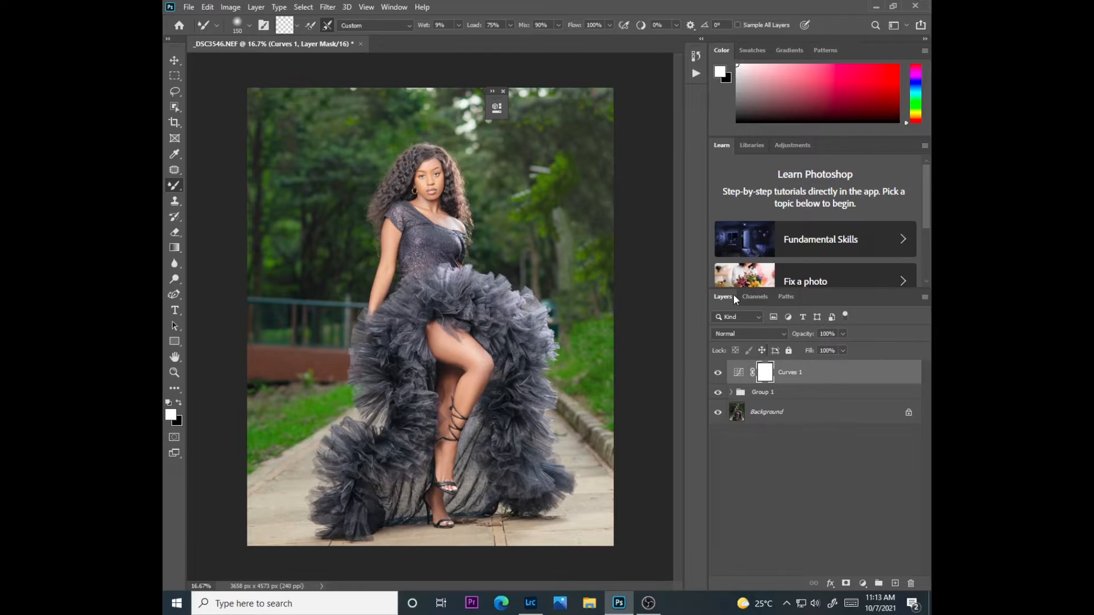
key(ctrl+i)
Rename the brightening Curves layer as dodge
drag(783, 381, 789, 373)
double_click(791, 372)
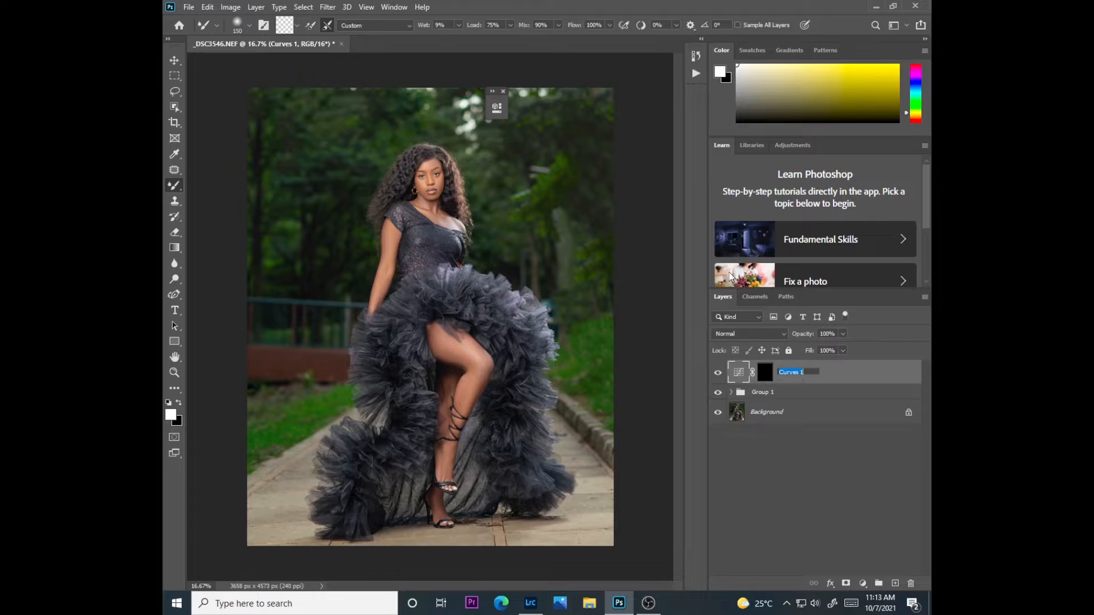
text(dodge)
key(Return)
Add a second Curves adjustment that darkens the midtones, and invert its mask to black
click(862, 584)
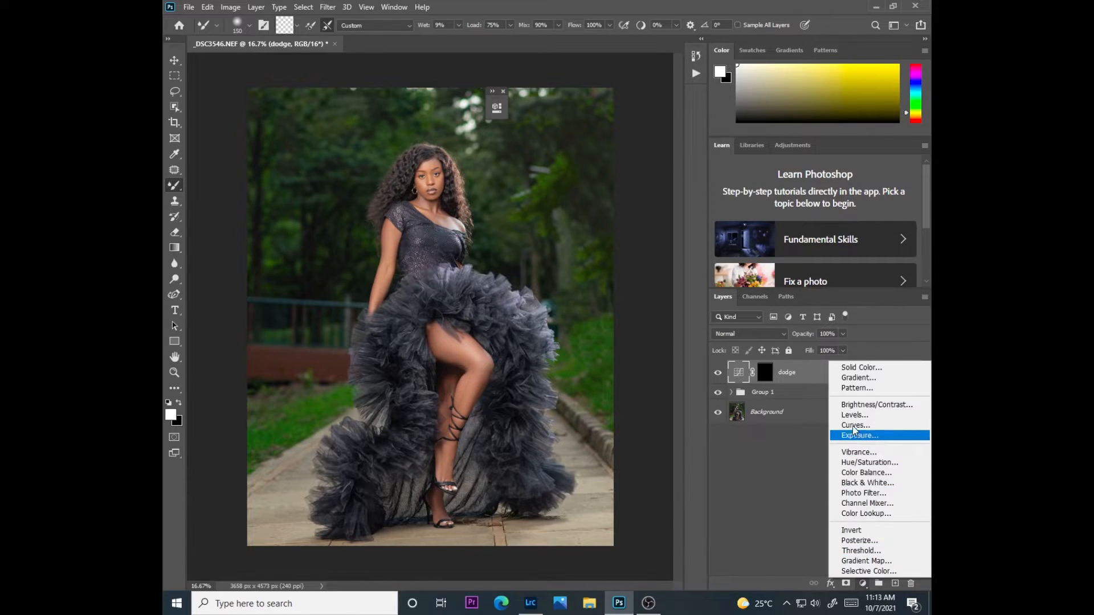
click(853, 421)
drag(403, 230, 413, 241)
click(463, 104)
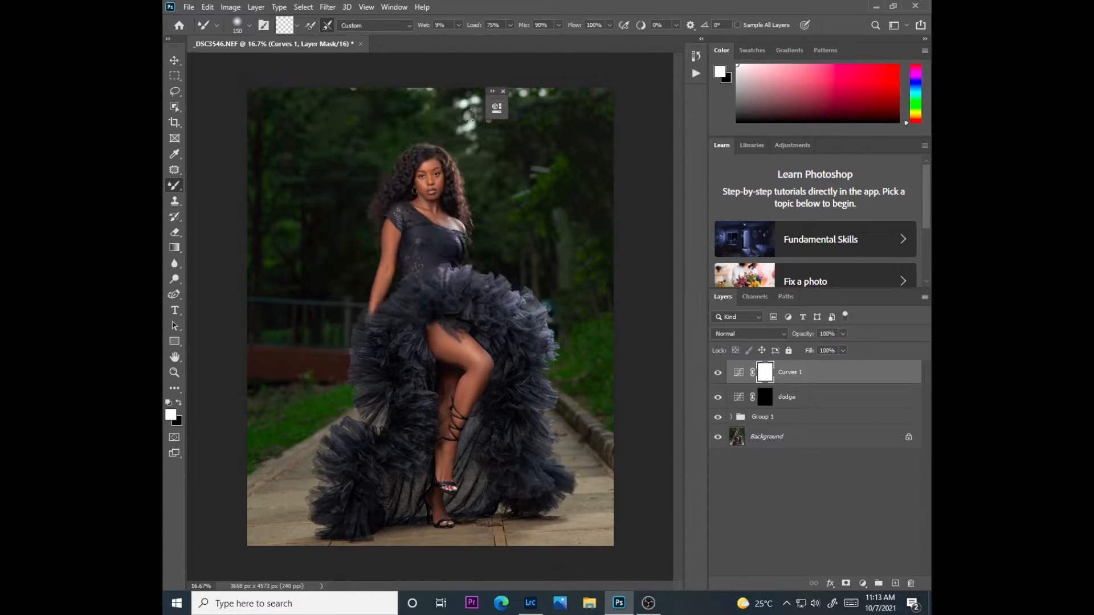
key(ctrl+i)
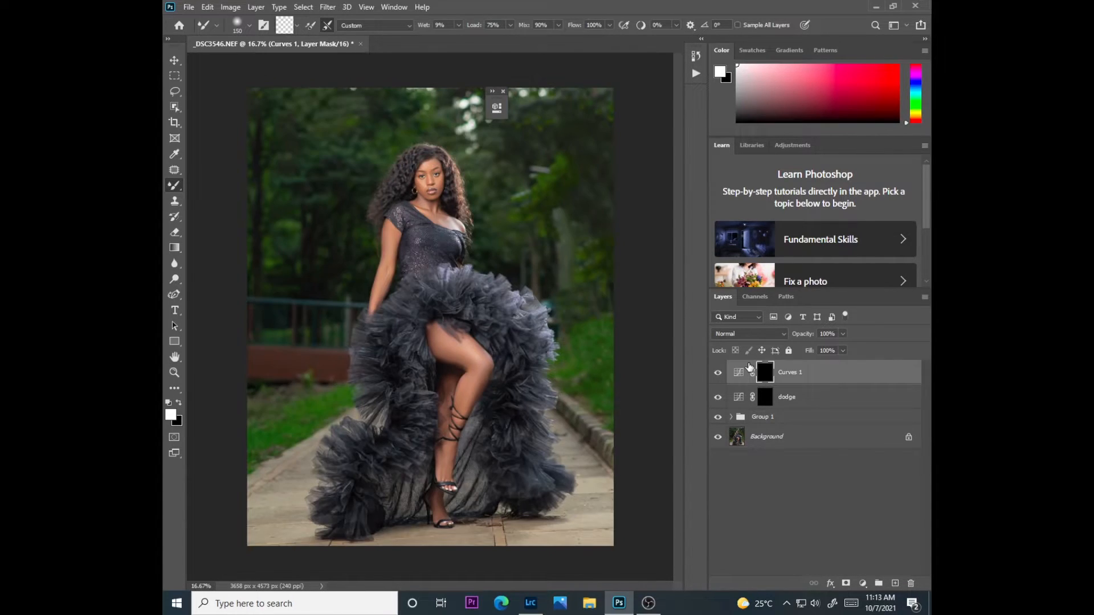
Rename the darkening Curves layer as burn
double_click(789, 373)
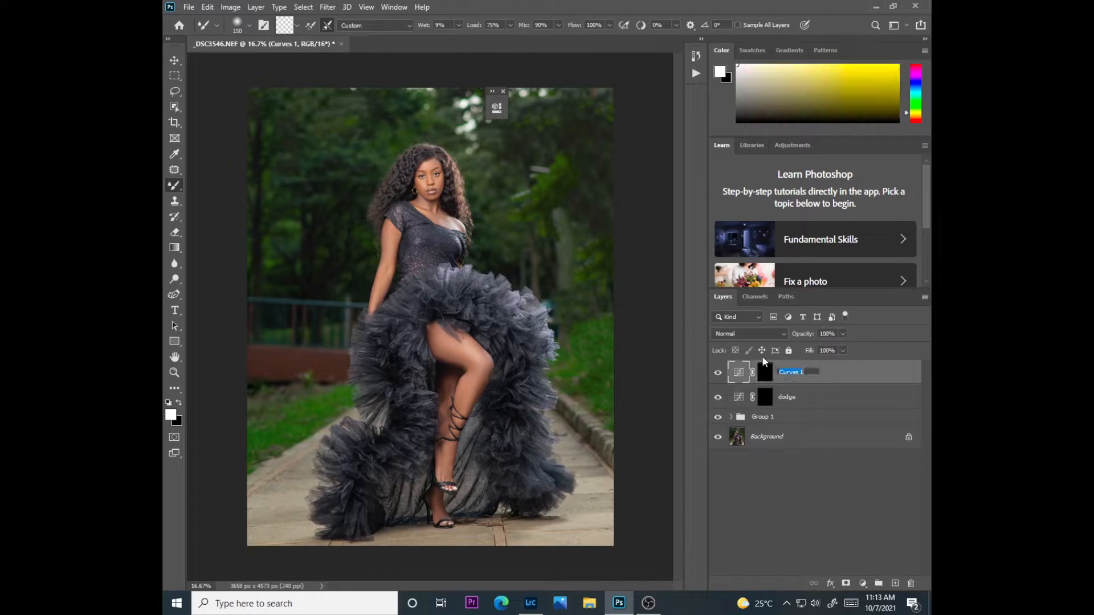
text(burn)
key(Return)
Add a Black & White adjustment above the burn layer with Reds set to -112
click(863, 583)
click(867, 486)
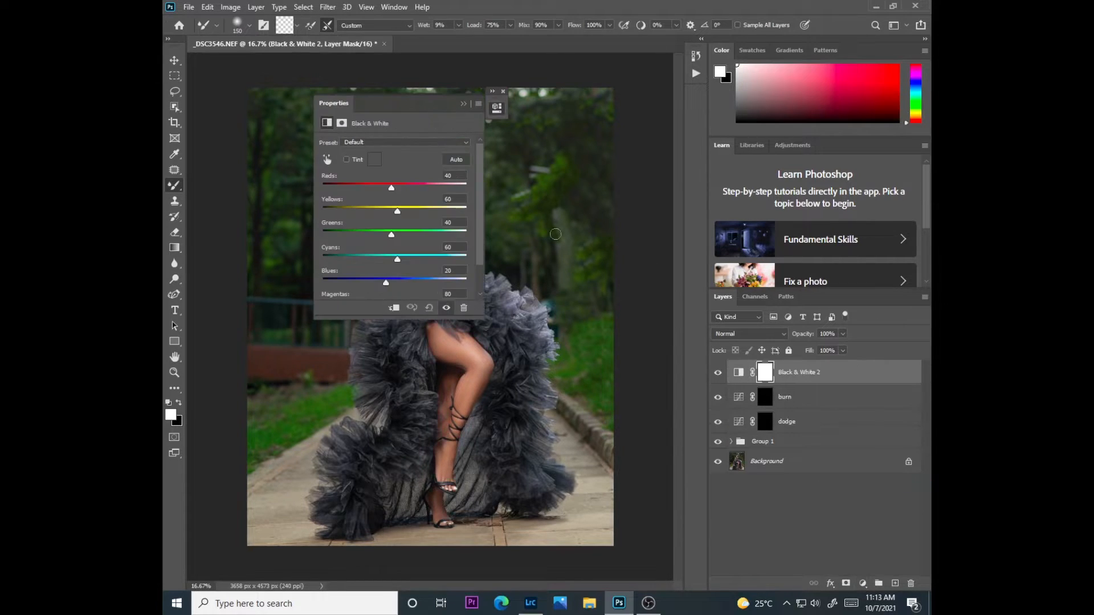
drag(378, 185, 348, 194)
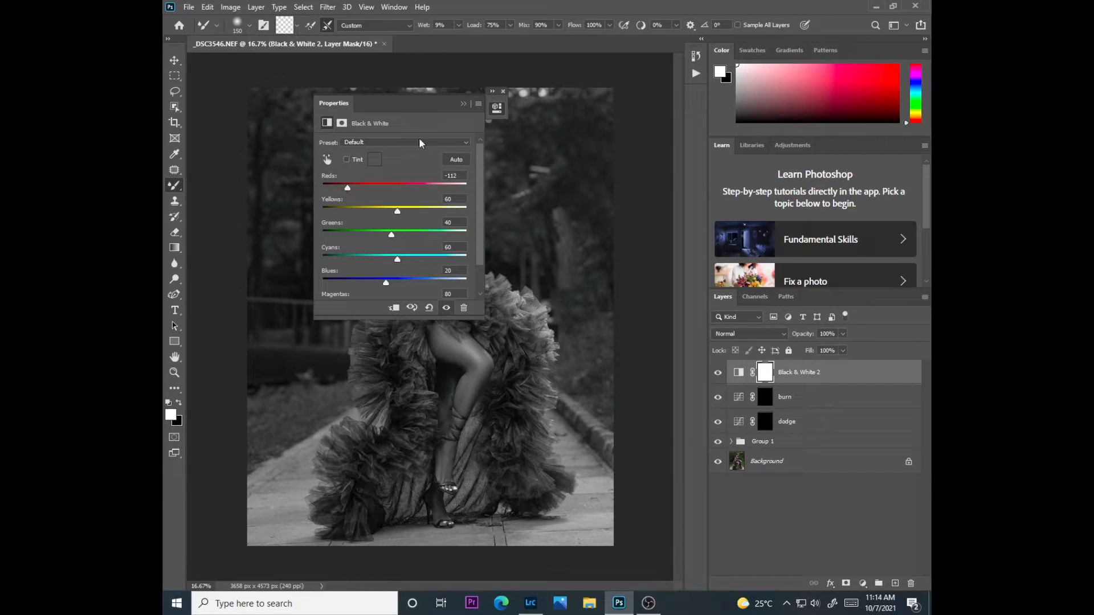
click(463, 104)
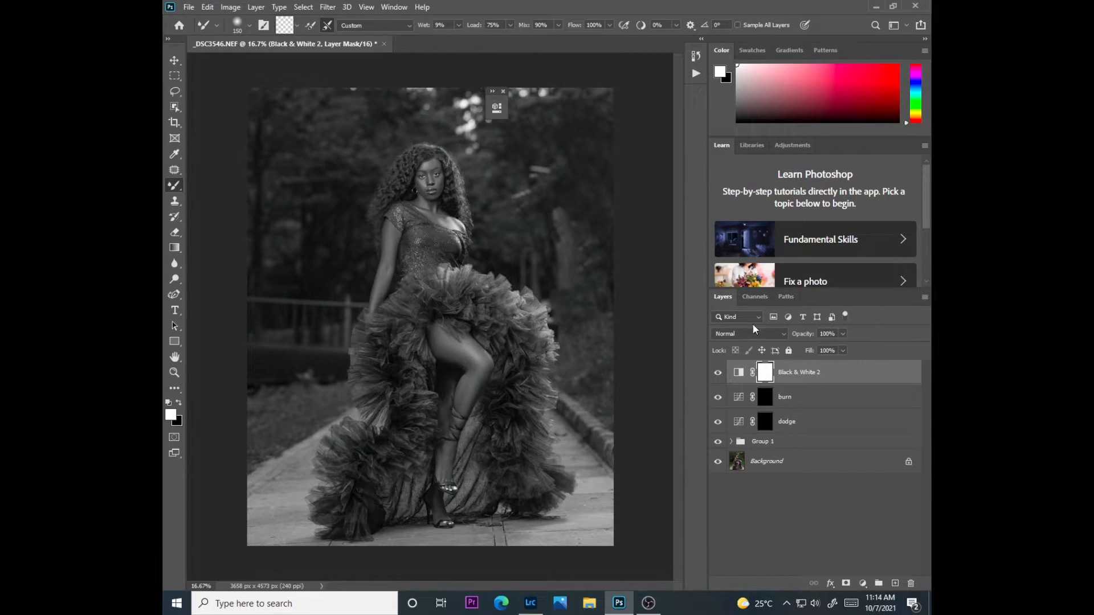
Group the Black & White 2, burn and dodge layers together
shift+click(792, 399)
shift+click(793, 423)
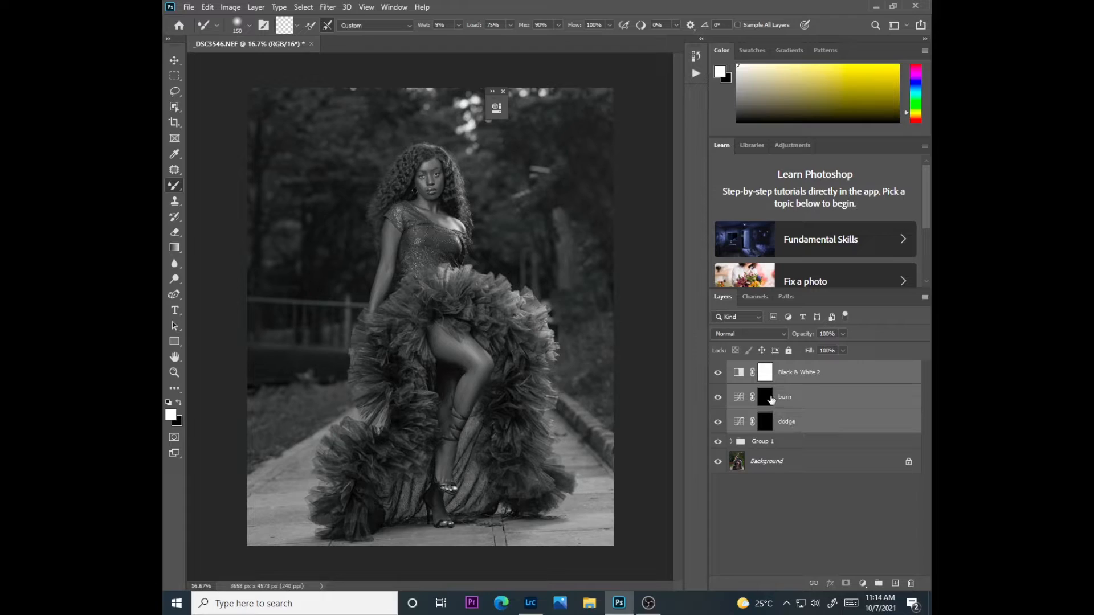
drag(771, 400, 773, 402)
key(ctrl+g)
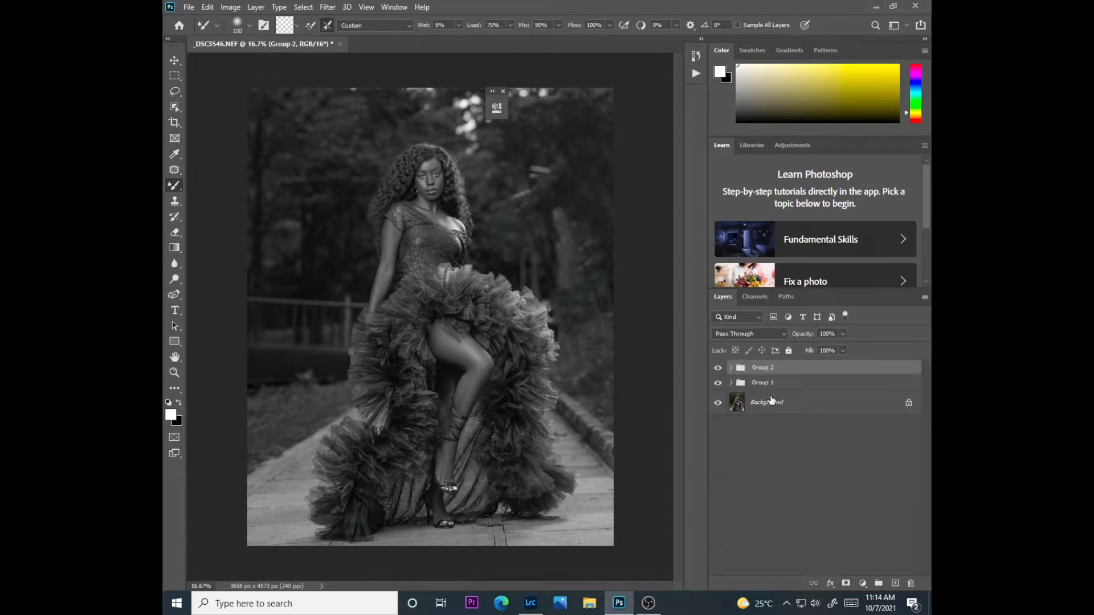
Compare the upper body with Group 2 hidden and shown
key(ctrl+plus)
key(ctrl+plus)
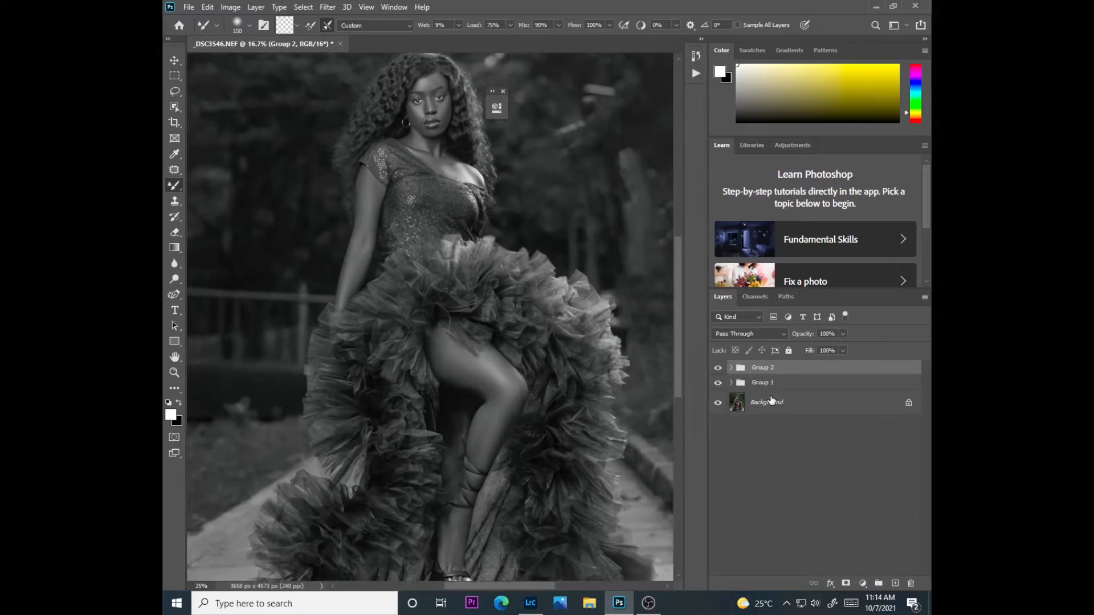
scroll(680, 317, up, 3)
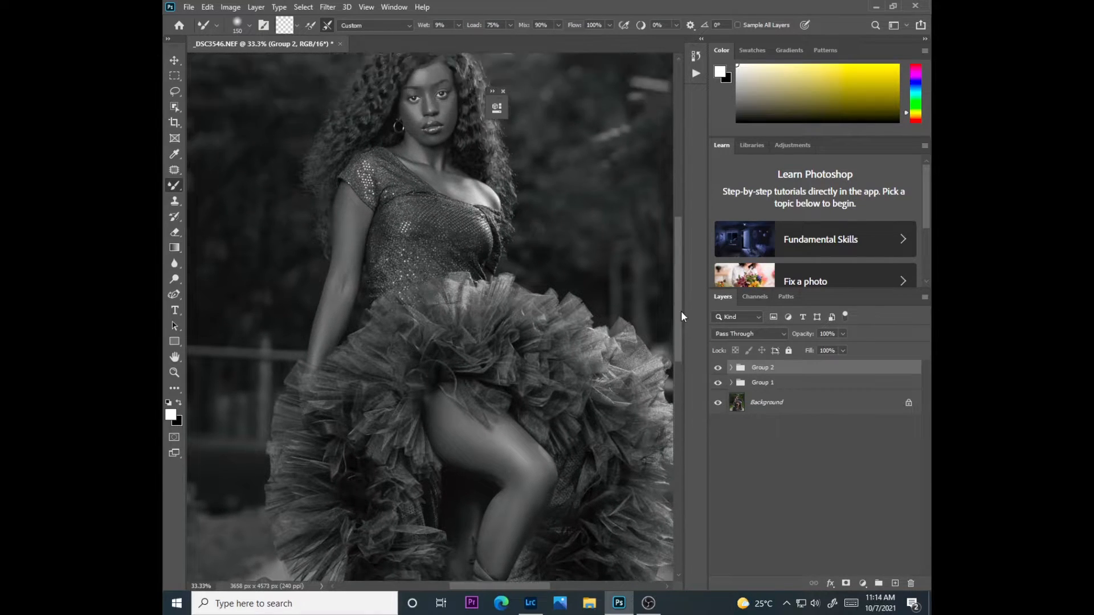
click(717, 367)
click(718, 368)
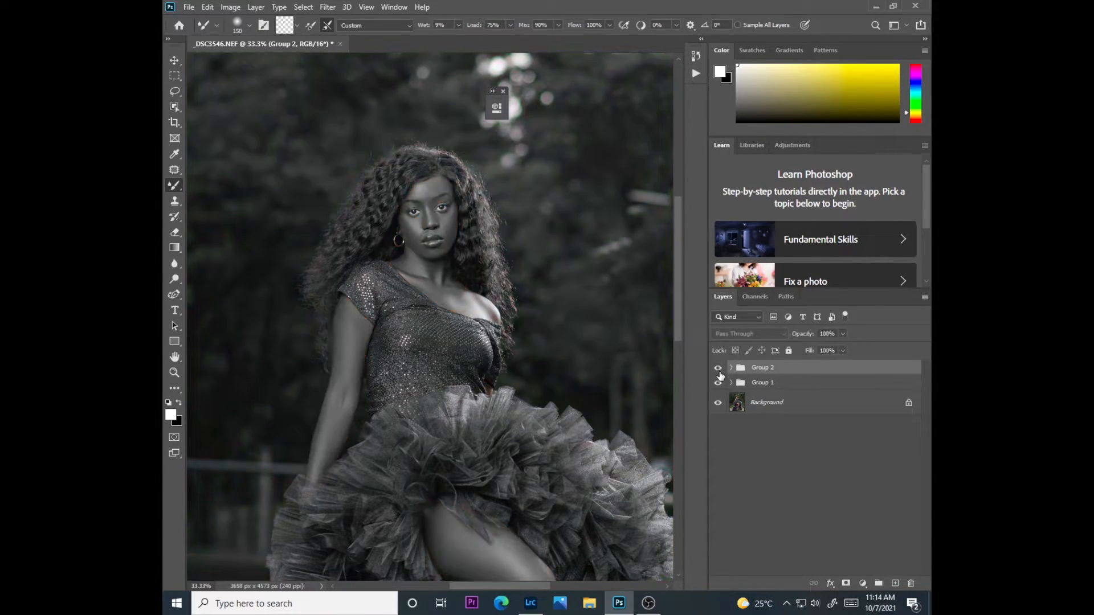
key(ctrl+plus)
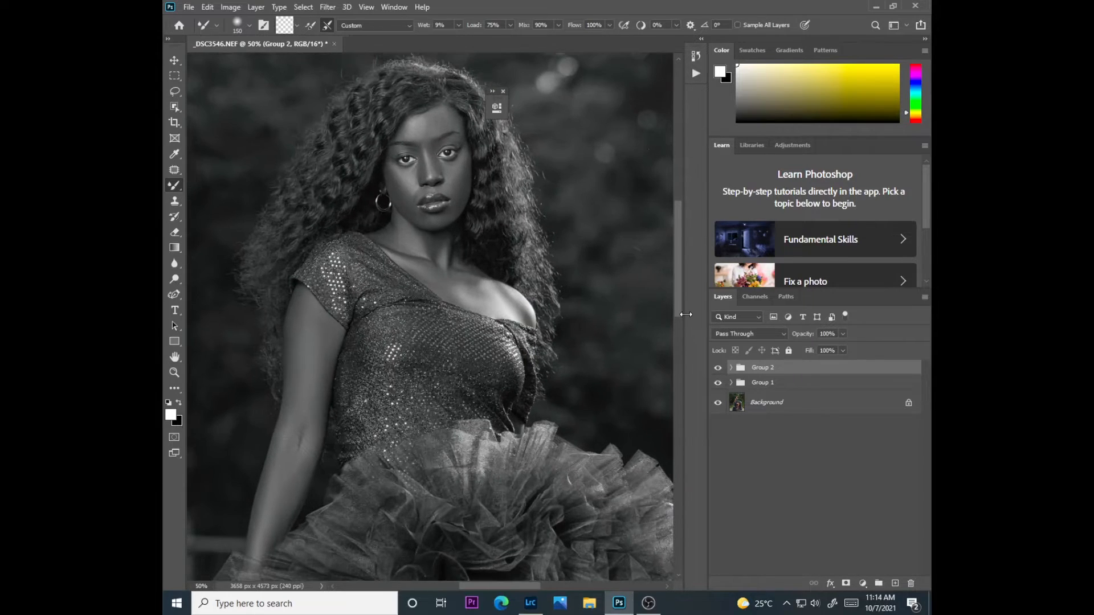
Switch to the regular Brush tool and paint white over the face's highlights on Group 2's dodge mask, using sizes from 10 to 50 px
right_click(174, 185)
click(204, 187)
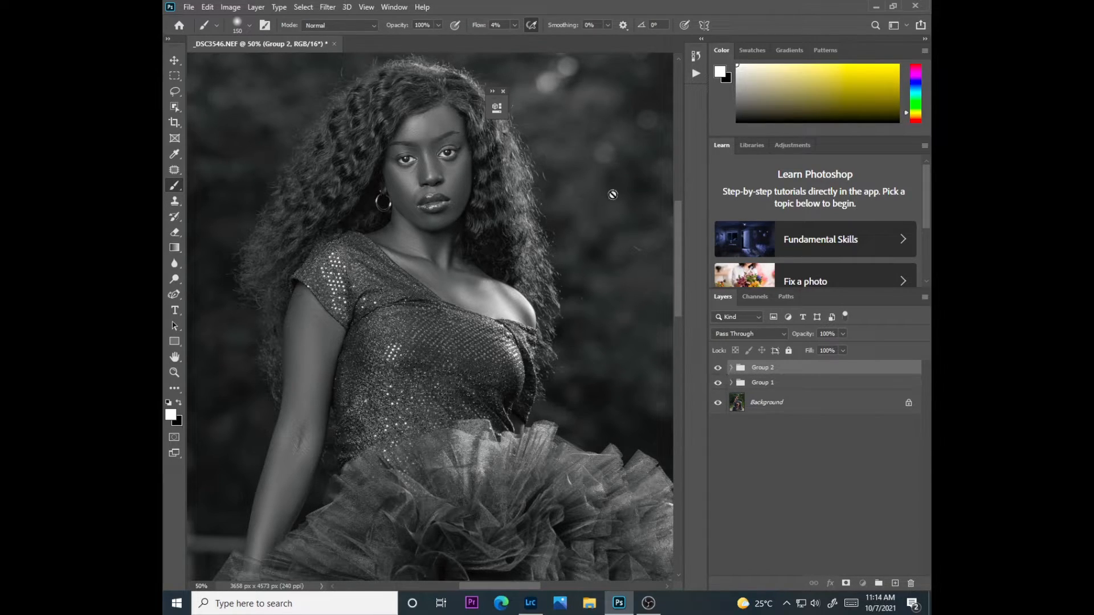
click(731, 368)
click(800, 436)
key(ctrl+plus)
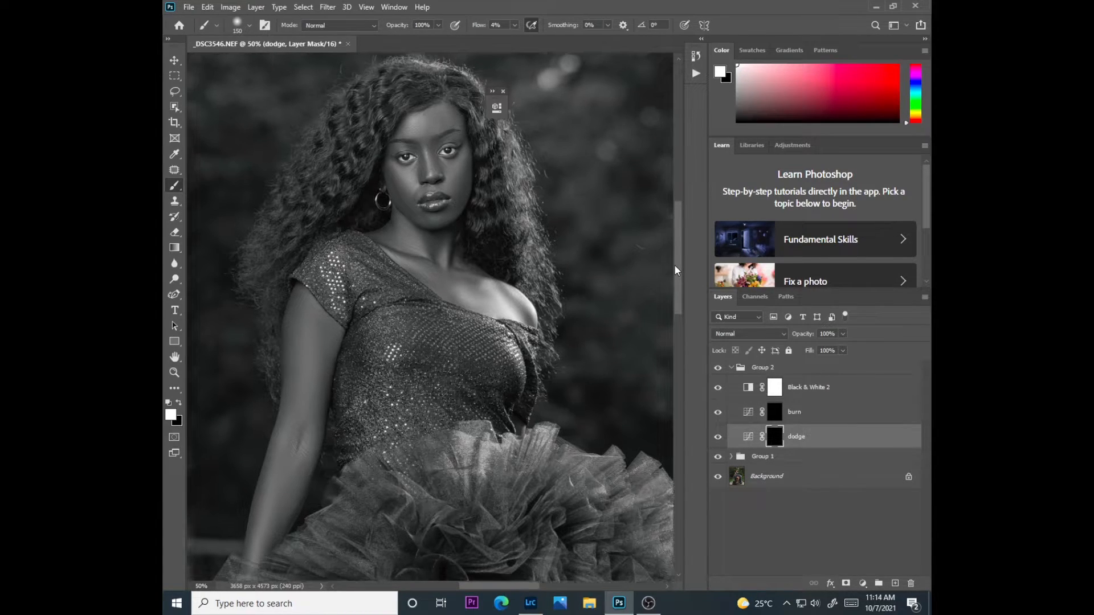
key(bracketleft)
key(bracketleft)
key(bracketleft)
key(bracketleft)
key(bracketleft)
key(bracketleft)
key(bracketleft)
key(bracketleft)
key(bracketleft)
key(bracketleft)
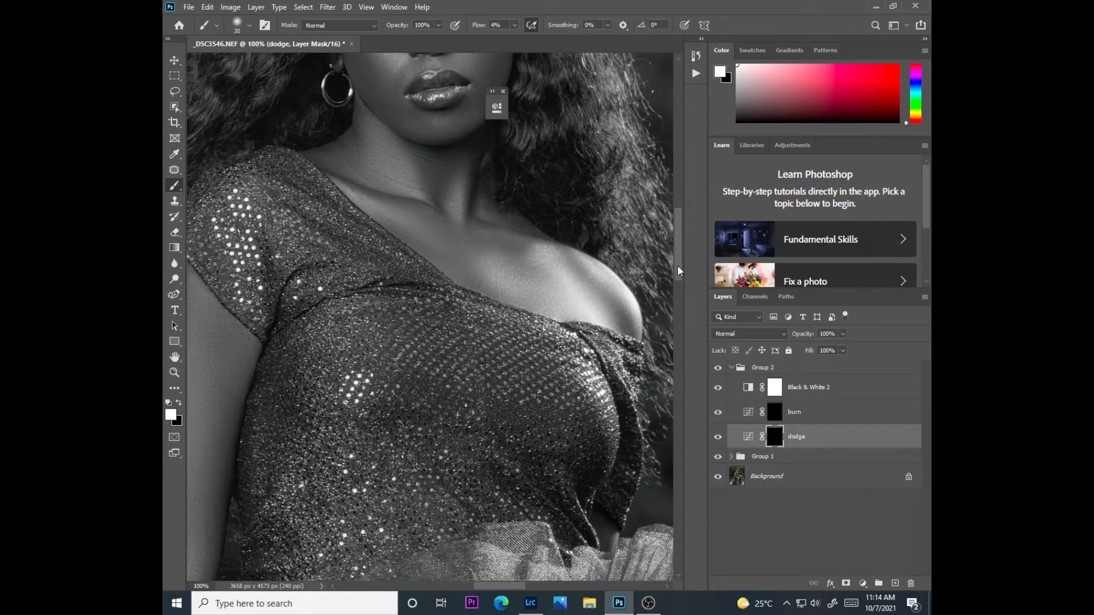
drag(678, 265, 674, 241)
key(bracketleft)
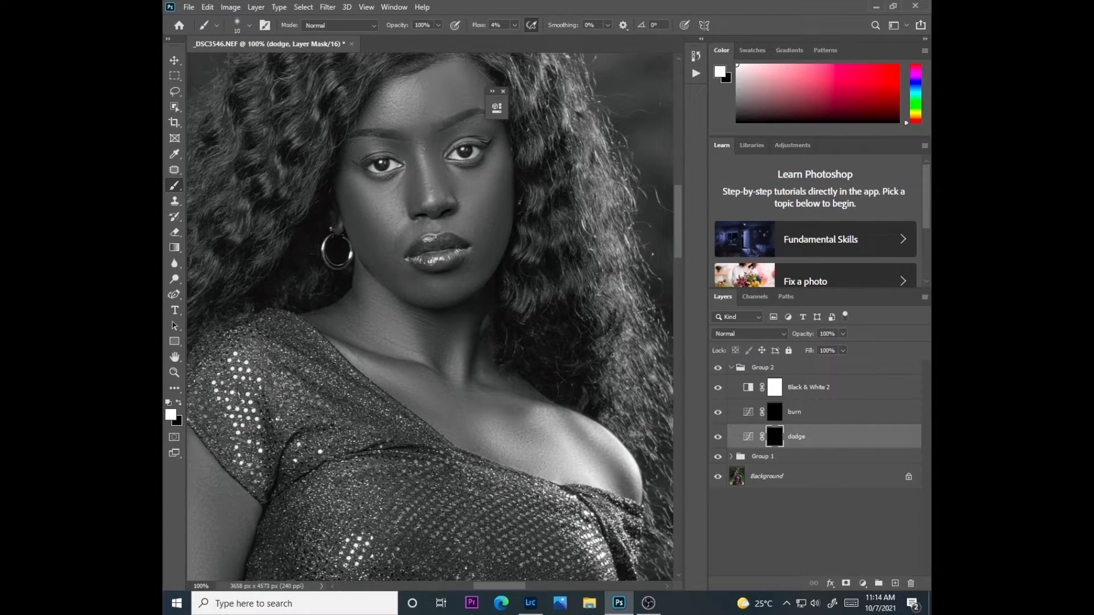
key(bracketright)
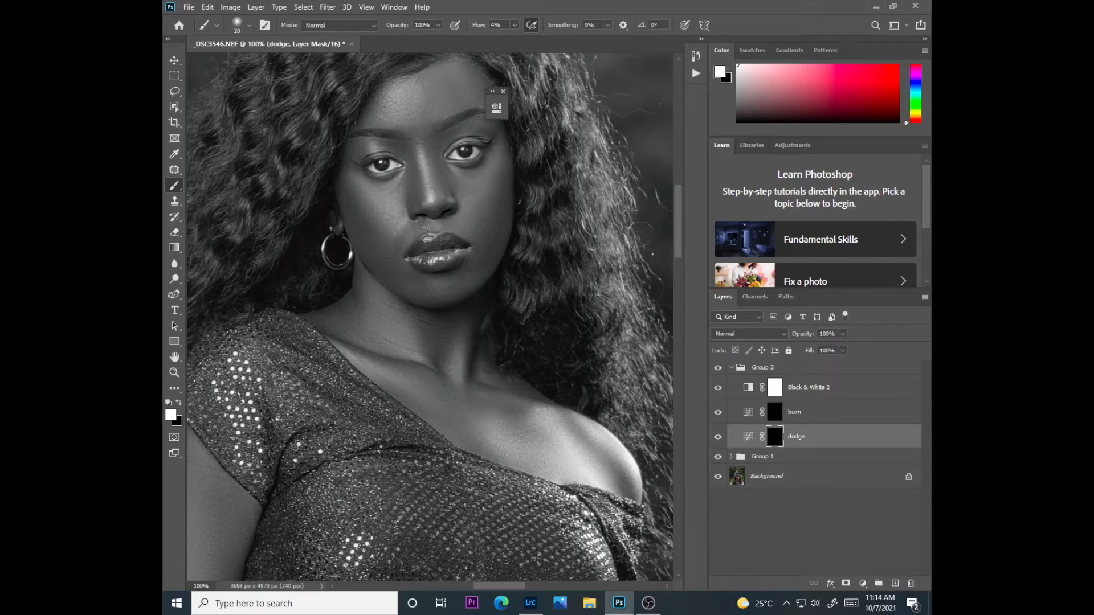
key(bracketright)
key(bracketright)
key(bracketright)
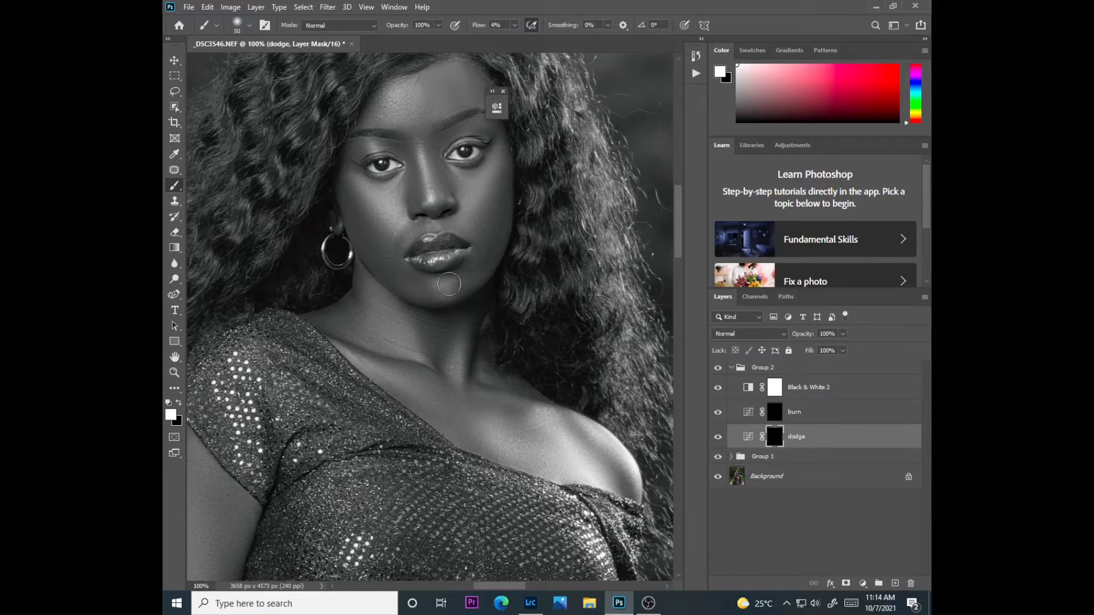
Brighten the collarbone, neck and chest highlights on the dodge mask, starting with a 40 px brush
key(bracketleft)
drag(376, 374, 377, 367)
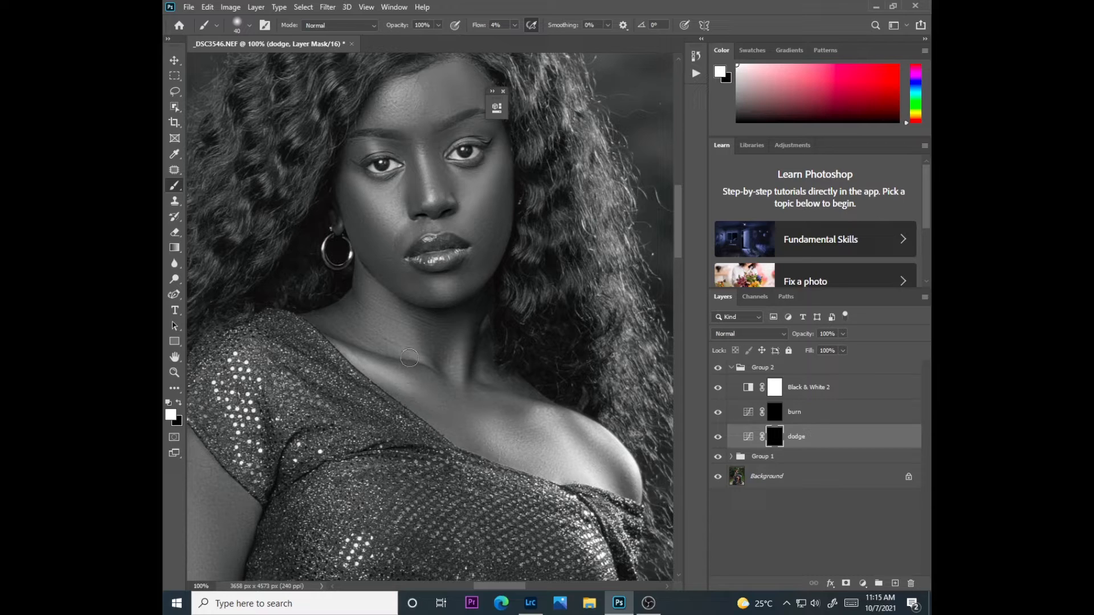
key(bracketright)
key(bracketright)
key(bracketright)
key(bracketleft)
key(bracketleft)
key(bracketleft)
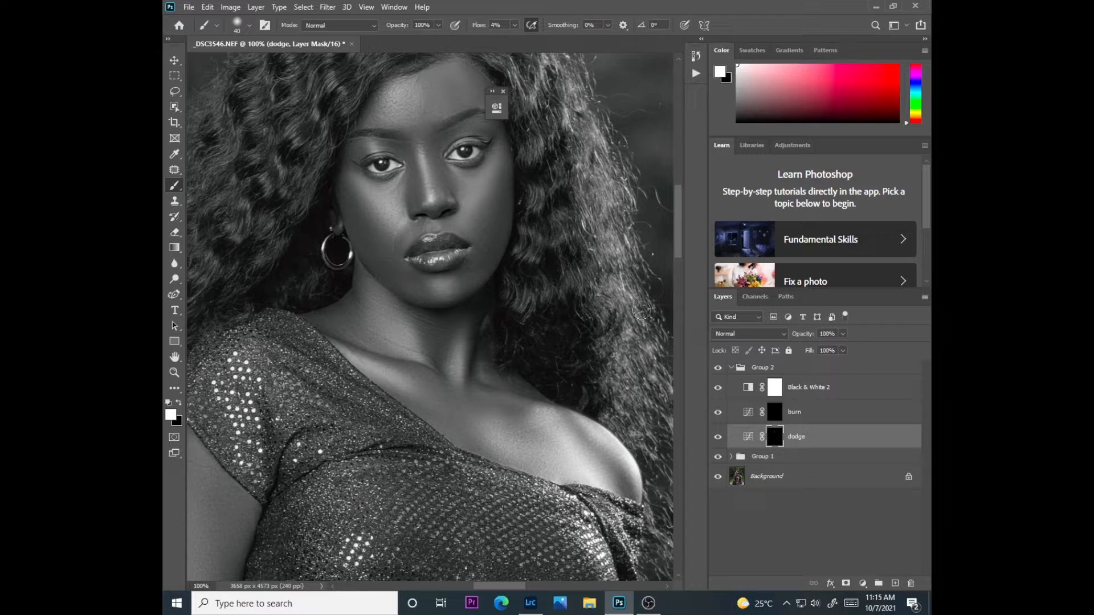
Brighten the center of the hanging arm on the dodge mask with a 60 px brush
drag(483, 583, 457, 582)
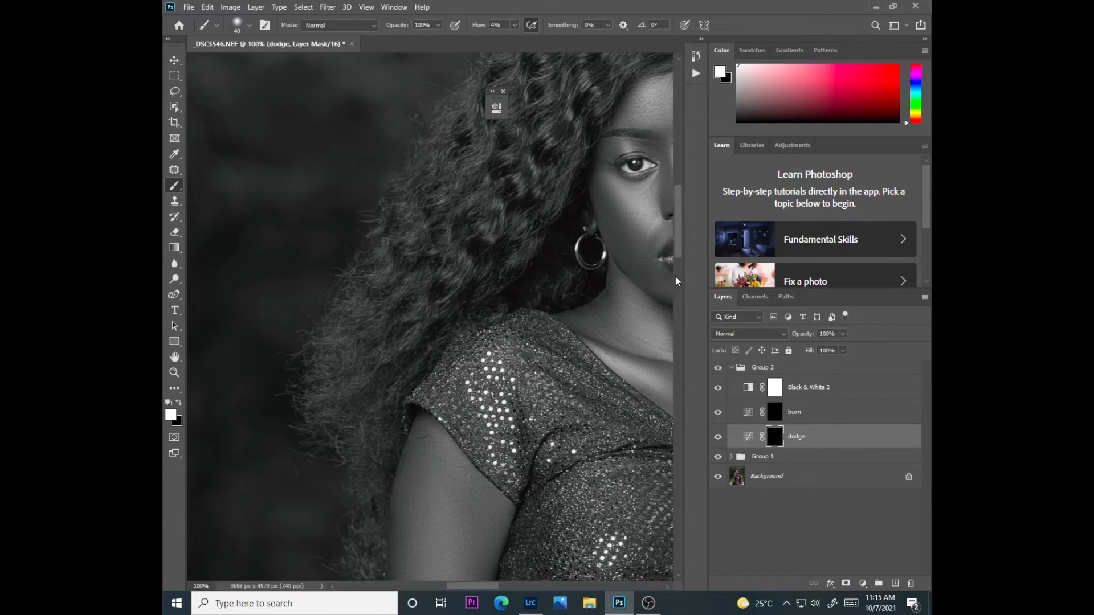
drag(679, 242, 669, 331)
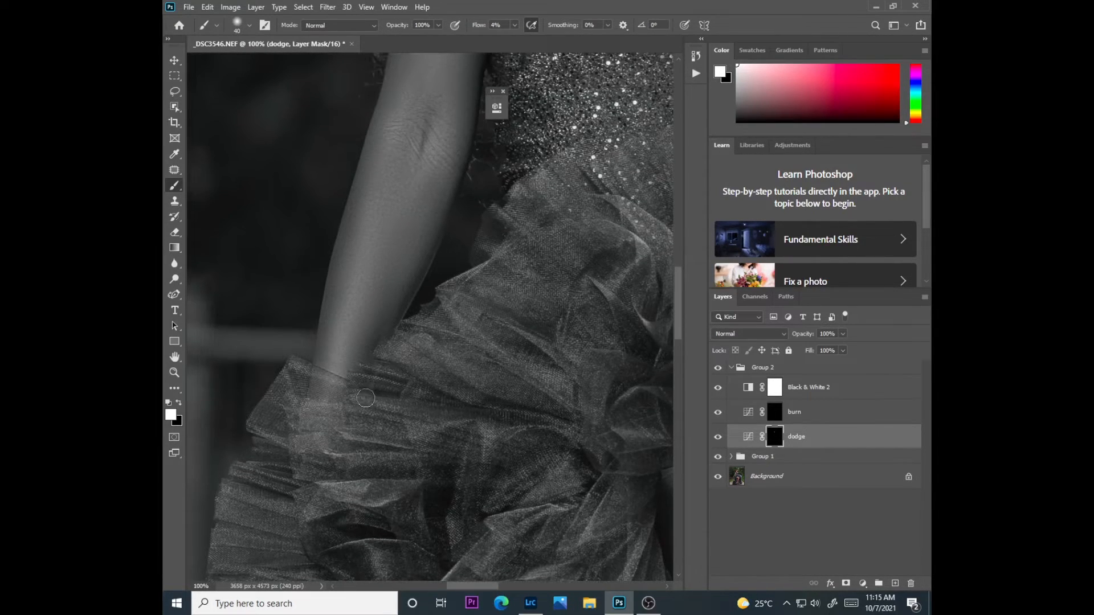
key(bracketright)
key(bracketright)
drag(349, 316, 389, 188)
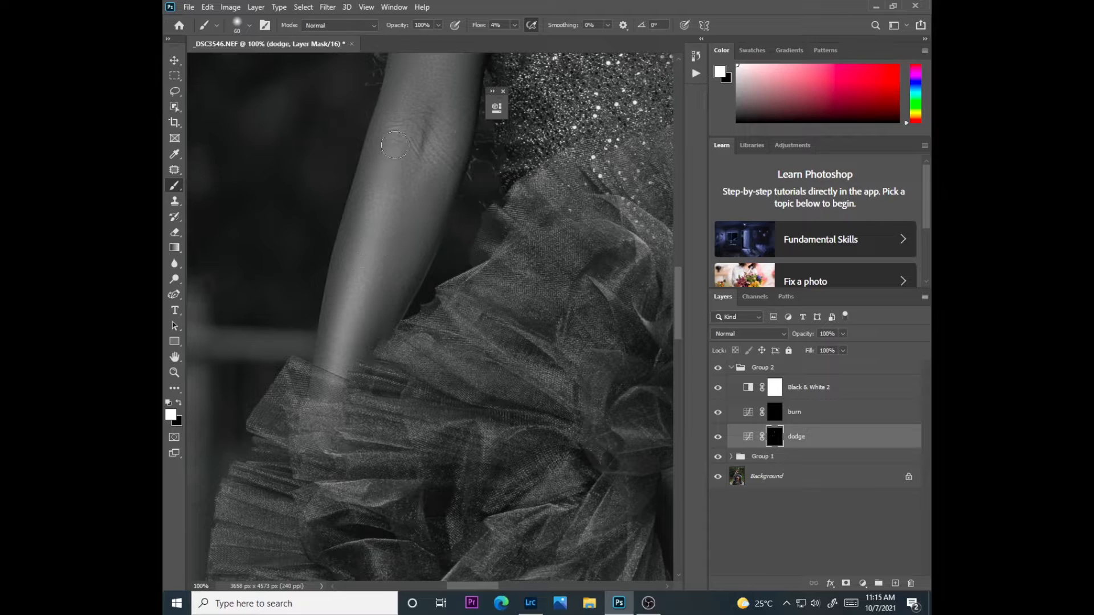
drag(678, 322, 688, 273)
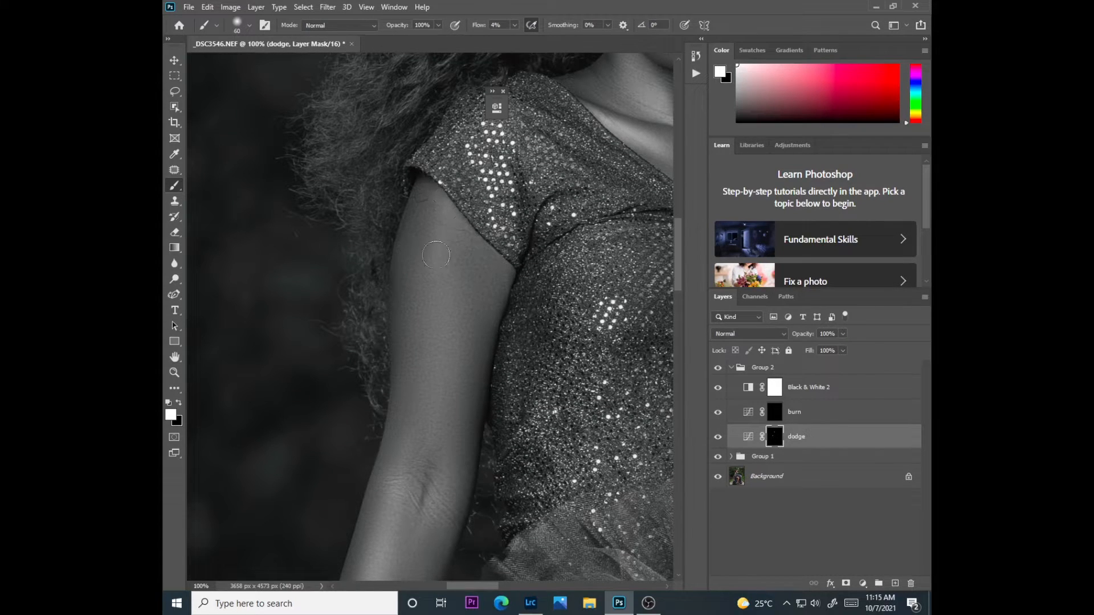
key(ctrl+minus)
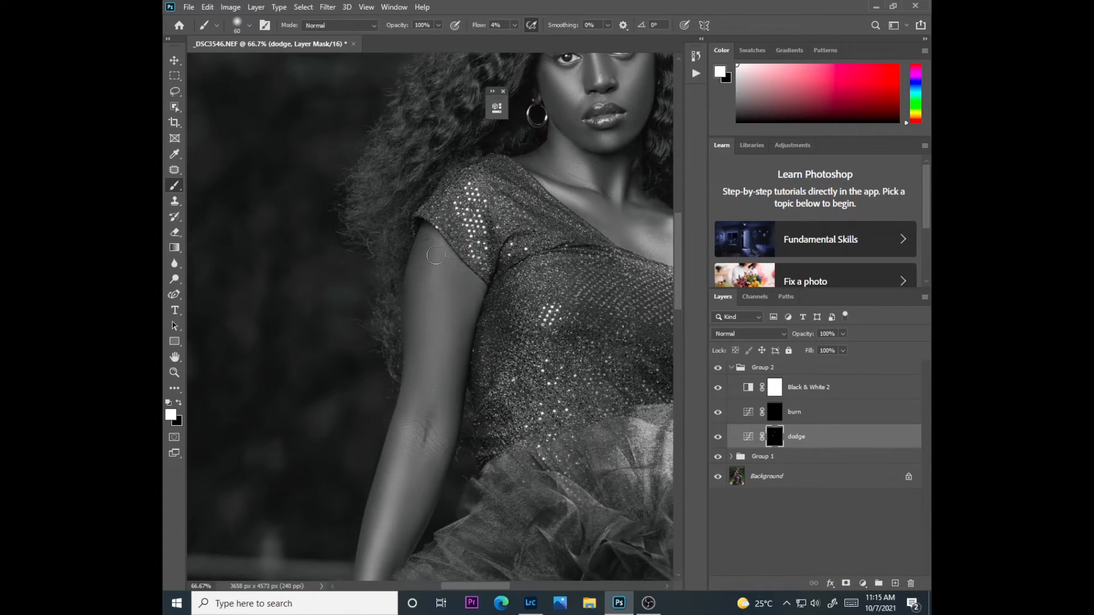
Brighten the highlights along the thigh, knee and lower leg on the dodge mask, using brush sizes from 125 to 250 px
drag(679, 307, 679, 359)
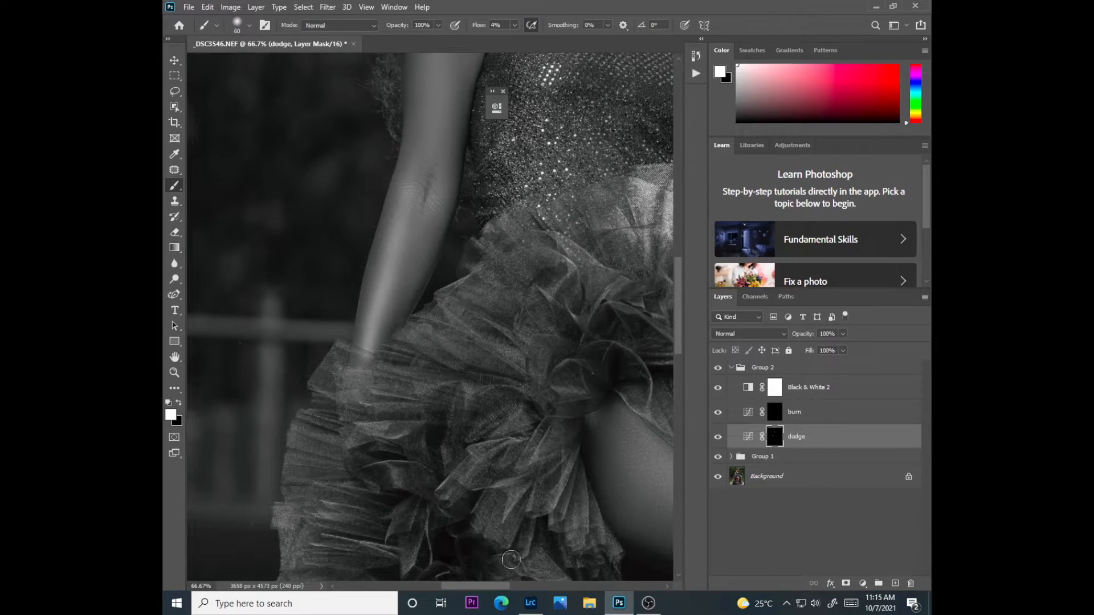
drag(484, 583, 533, 587)
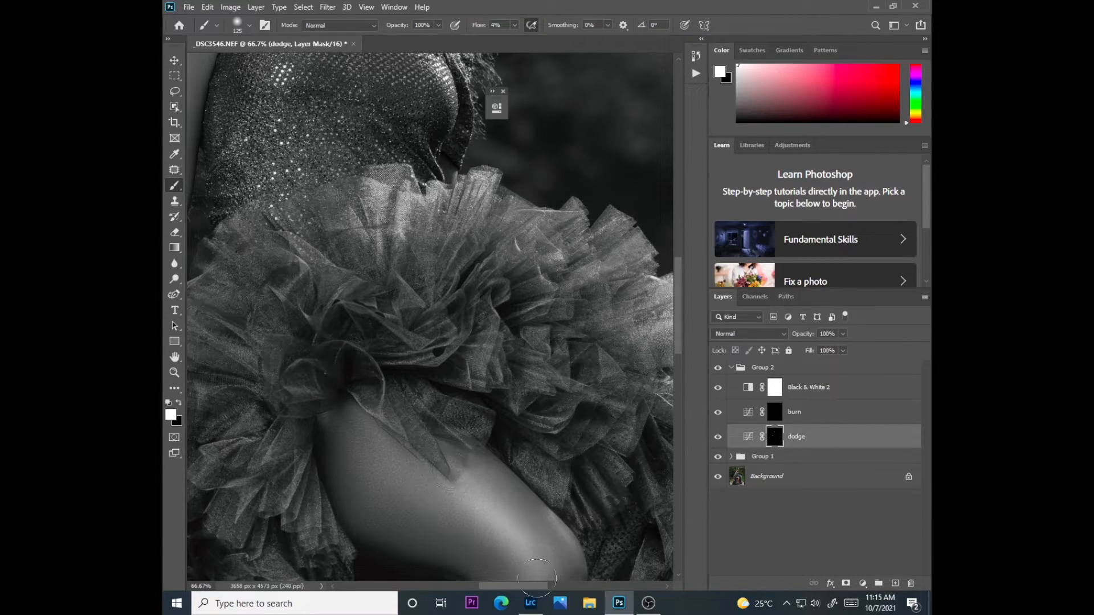
scroll(683, 358, down, 2)
scroll(682, 359, down, 5)
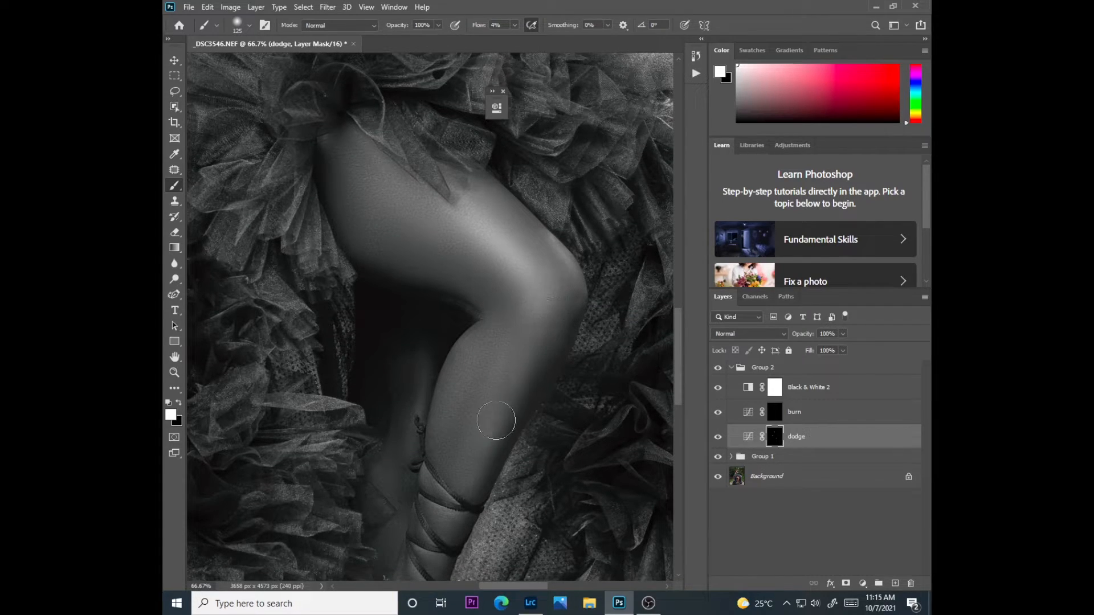
key(bracketright)
key(bracketright)
key(bracketright)
key(bracketright)
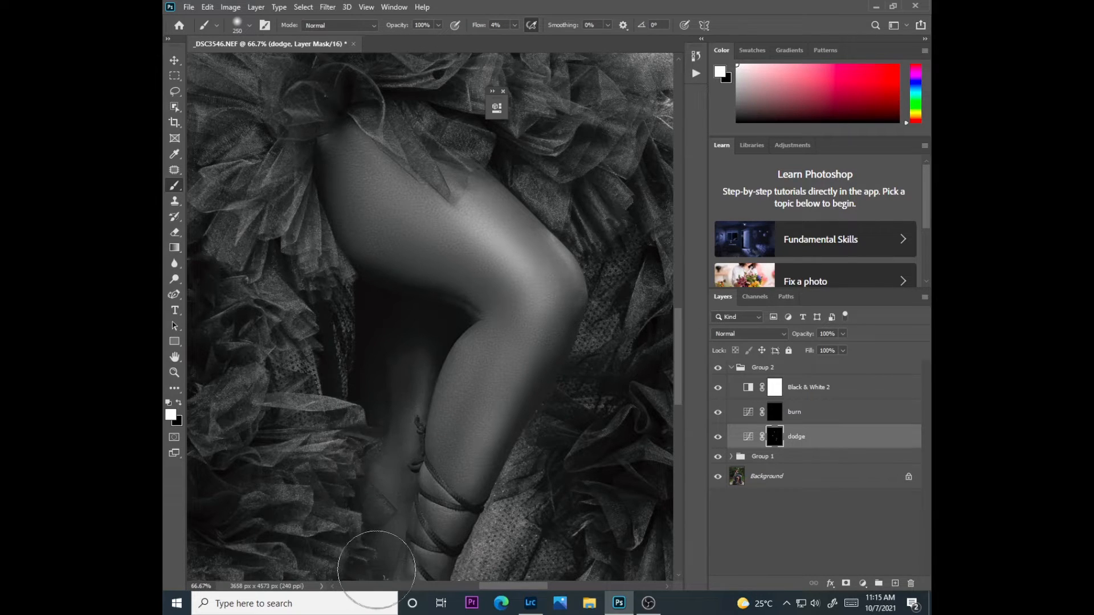
Hide the Black & White 2 layer to check the full figure in color and reduce the dodge layer's opacity to 70%
key(ctrl+minus)
key(ctrl+minus)
key(ctrl+minus)
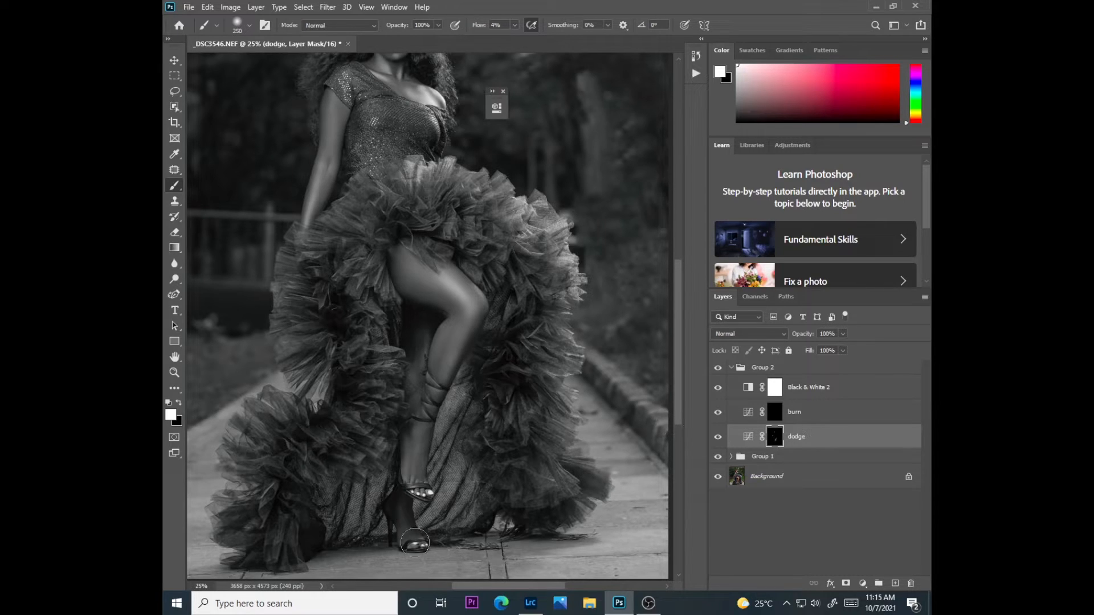
drag(678, 393, 678, 364)
click(718, 388)
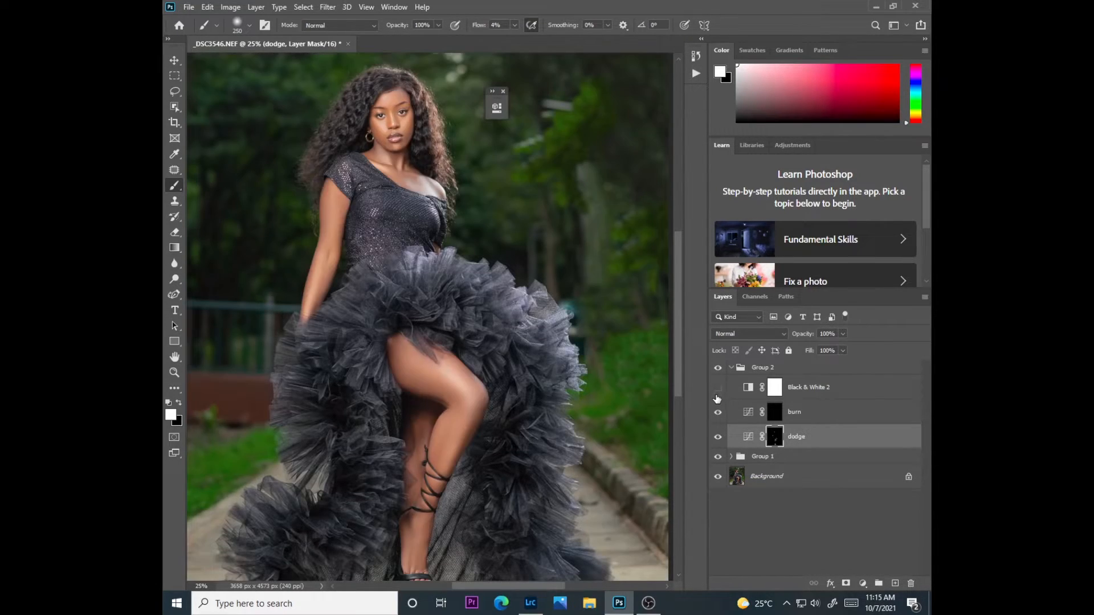
mouse_move(678, 381)
mouse_down()
mouse_move(678, 415)
mouse_move(675, 365)
mouse_up()
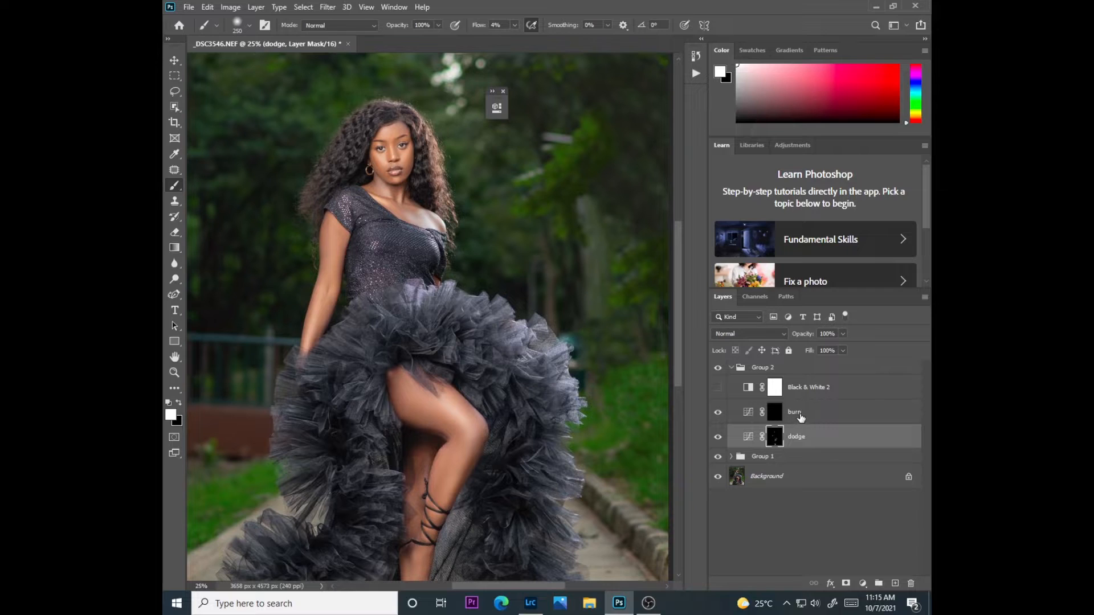
click(843, 334)
Target the burn layer's mask for work on the face, close the floating panel over the image and reduce the brush to 15 px
key(ctrl+plus)
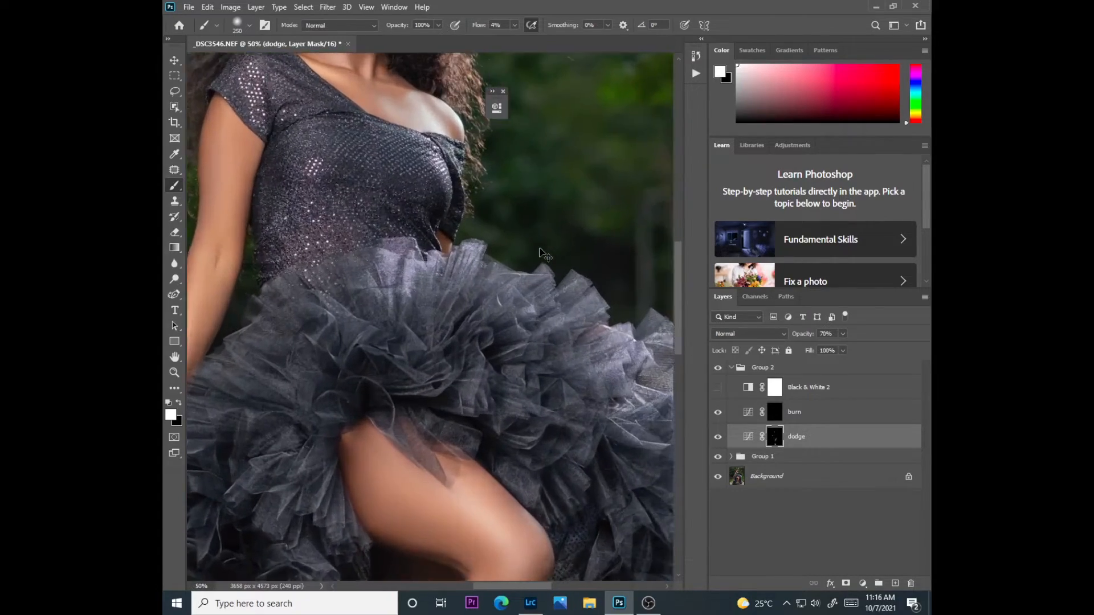
key(ctrl+plus)
key(ctrl+plus)
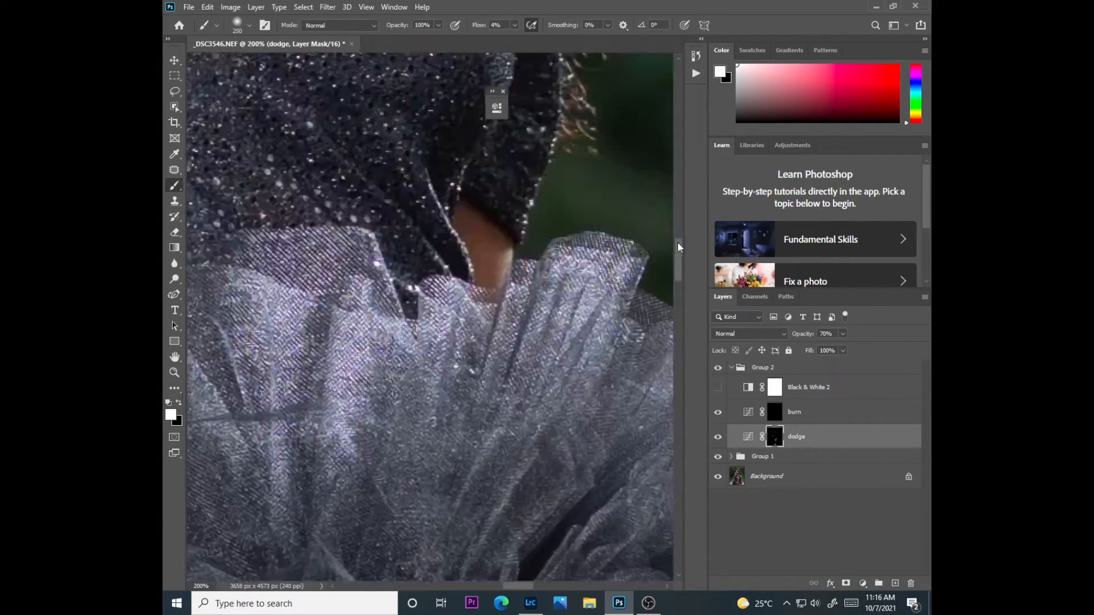
drag(678, 248, 677, 194)
drag(507, 585, 484, 586)
key(bracketleft)
key(bracketleft)
key(bracketleft)
key(bracketleft)
key(bracketleft)
key(bracketleft)
key(bracketleft)
key(bracketleft)
key(bracketleft)
click(755, 413)
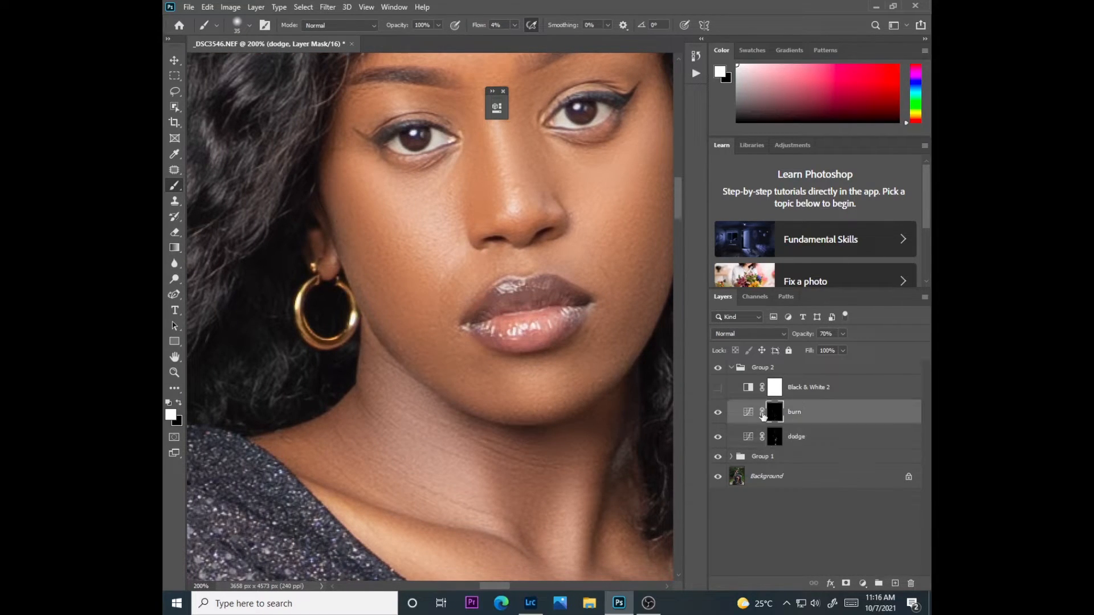
click(503, 91)
key(bracketleft)
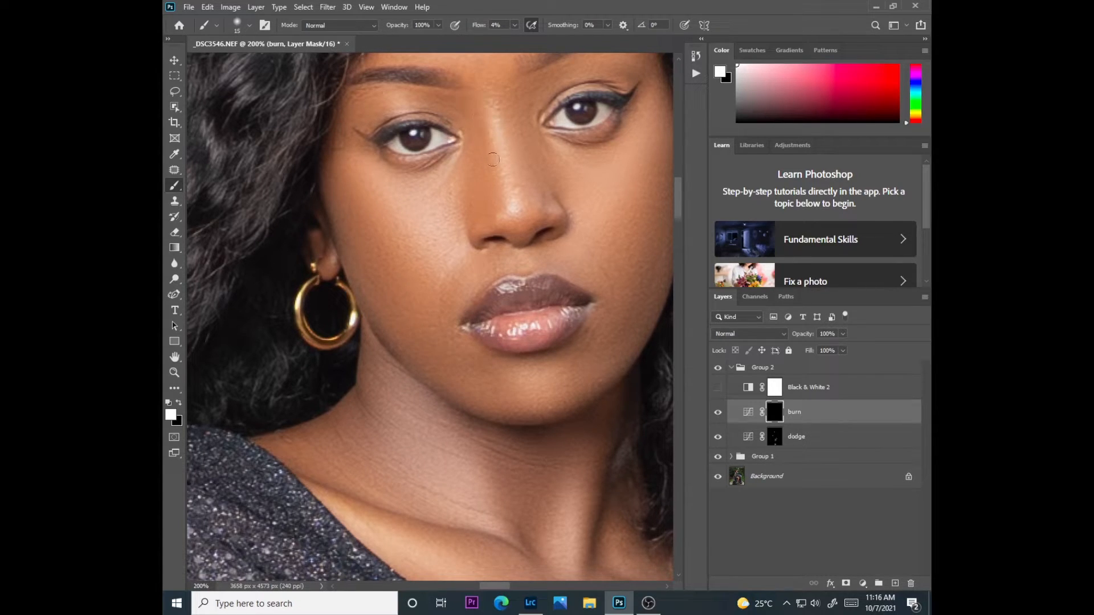
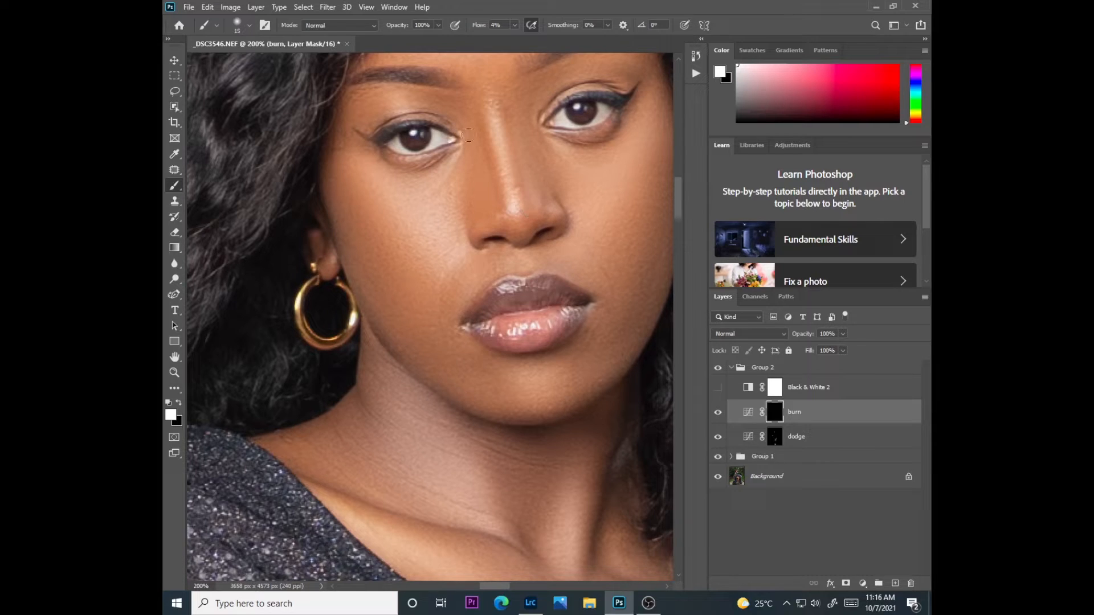
Lower the burn layer's opacity to 45% while viewing the whole portrait
scroll(468, 134, down, 5)
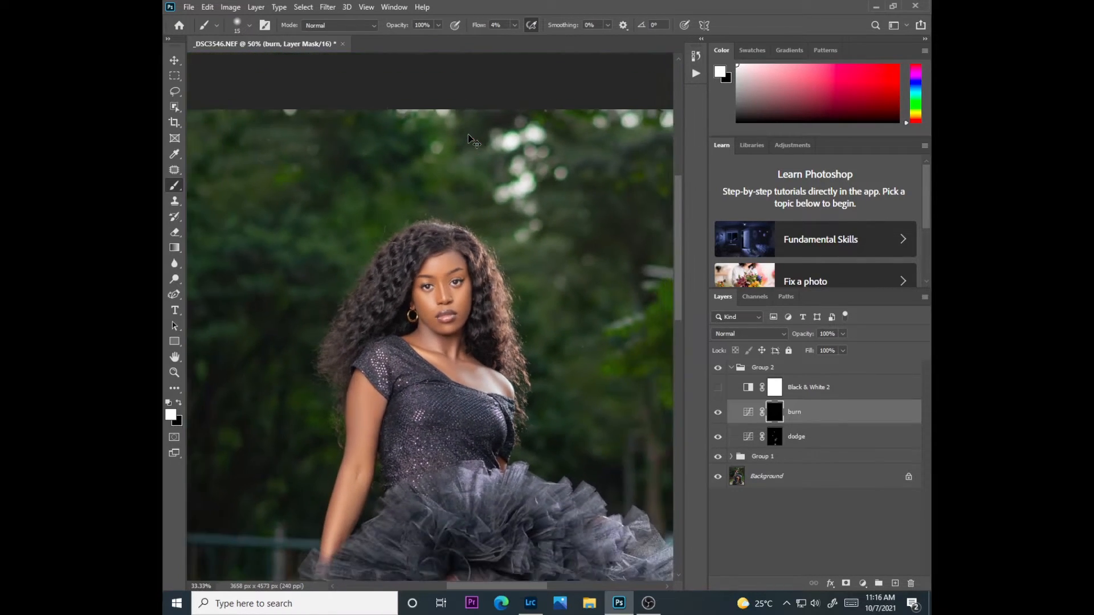
scroll(468, 140, down, 1)
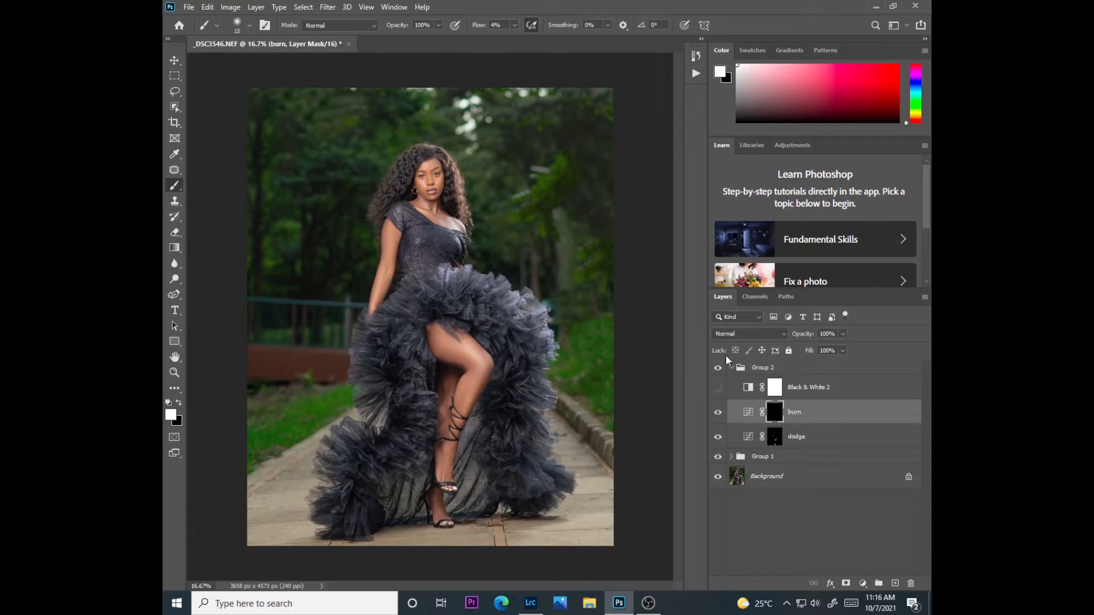
click(842, 334)
drag(811, 349, 812, 349)
Collapse Group 2 and compare the portrait with the dodge and burn group hidden and shown
click(732, 369)
click(732, 368)
click(718, 369)
click(718, 370)
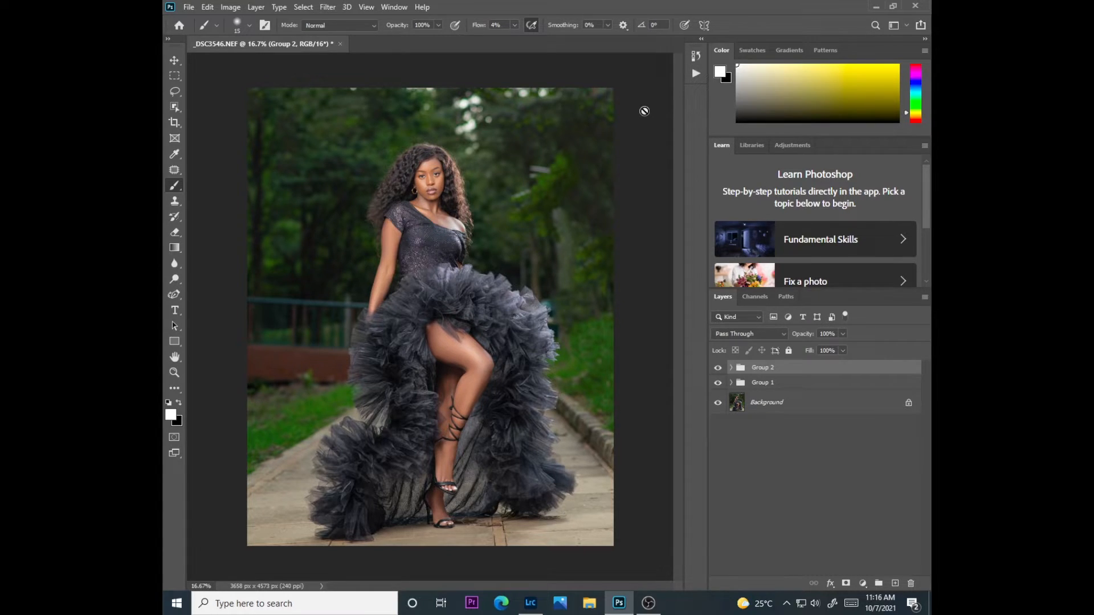
key(ctrl+plus)
key(ctrl+plus)
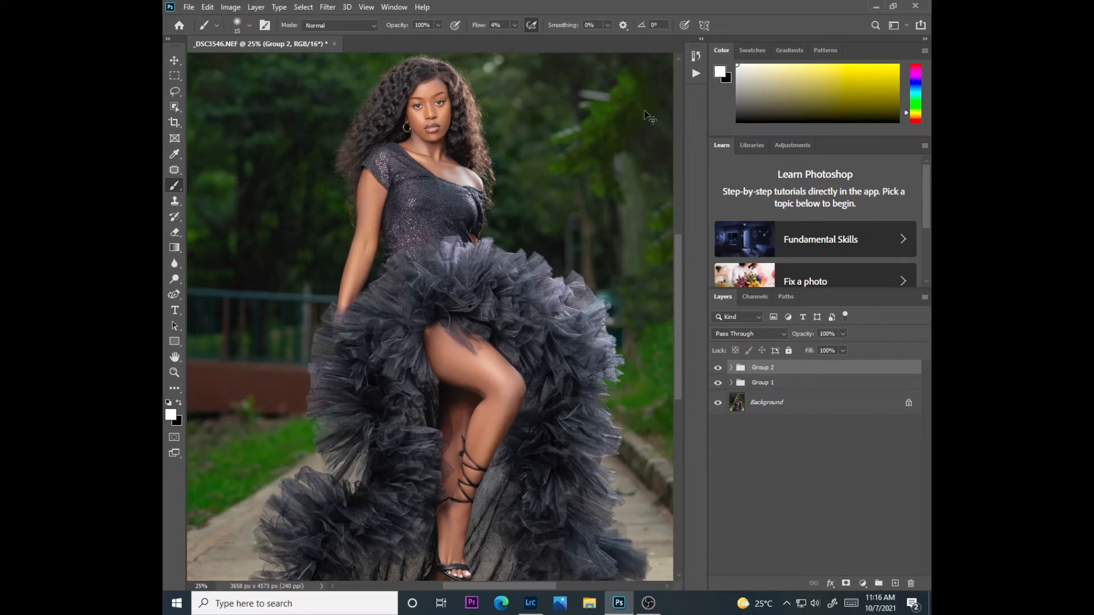
drag(678, 381, 691, 333)
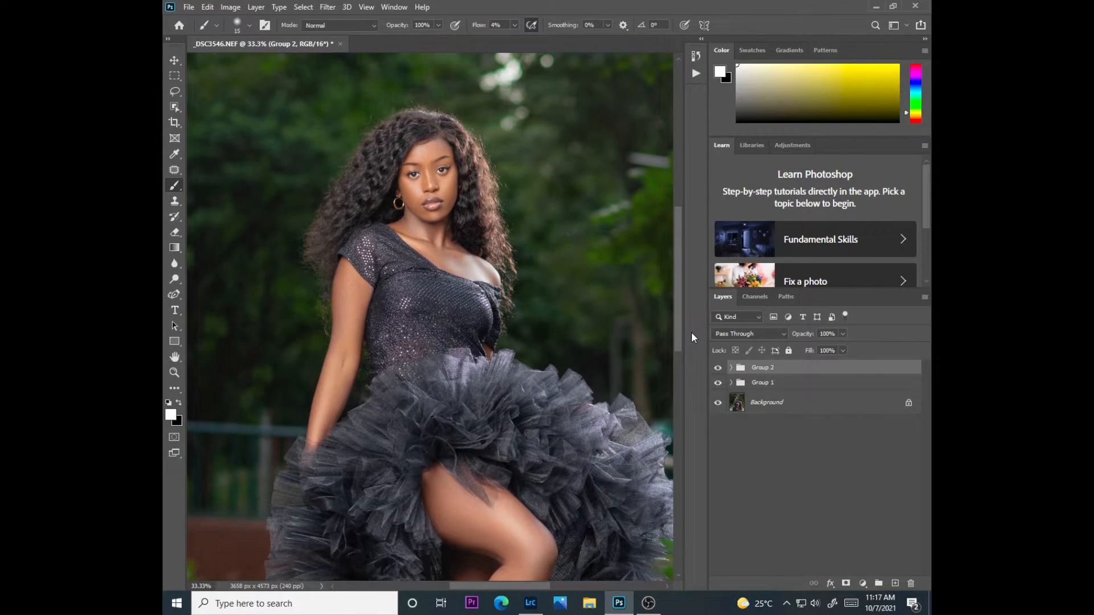
Try to open the BEAUTY RETOUCH v3 extension and expand its panel over the image
click(395, 7)
mouse_move(409, 62)
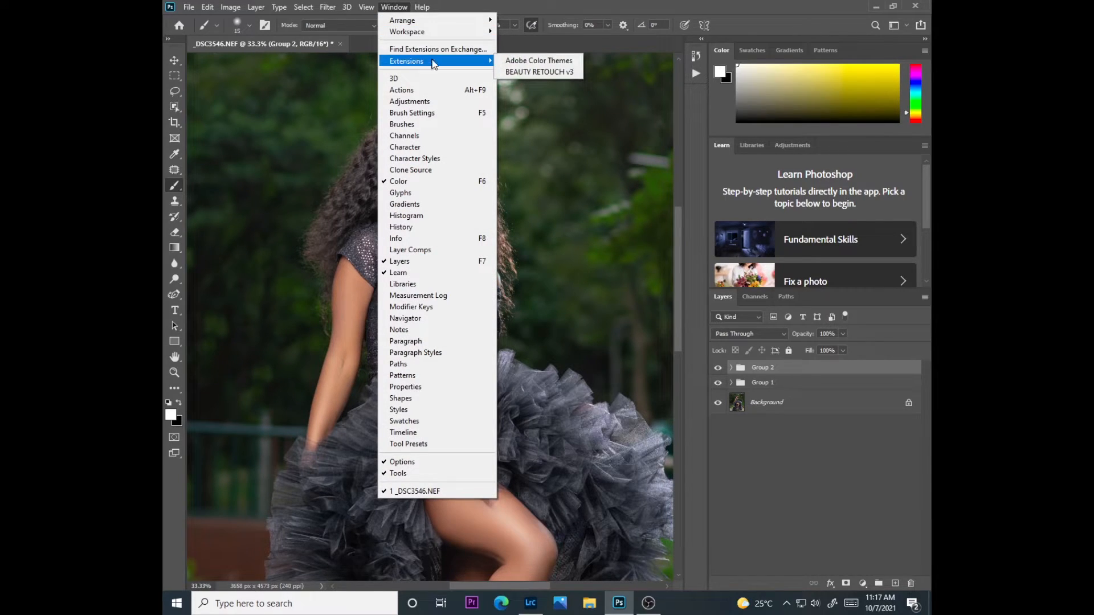
click(544, 72)
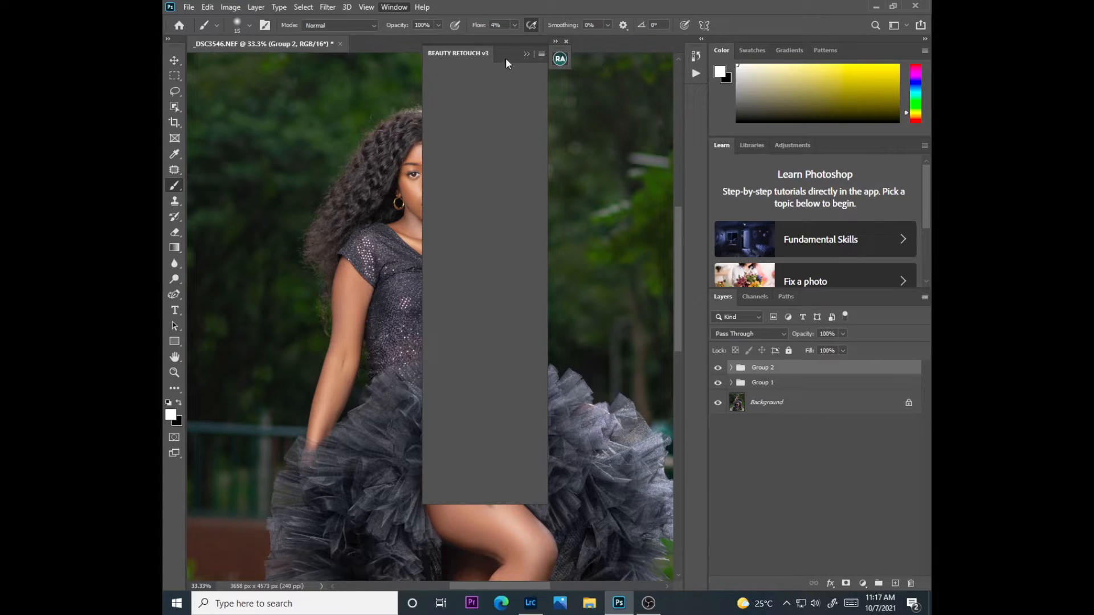
click(628, 145)
click(538, 238)
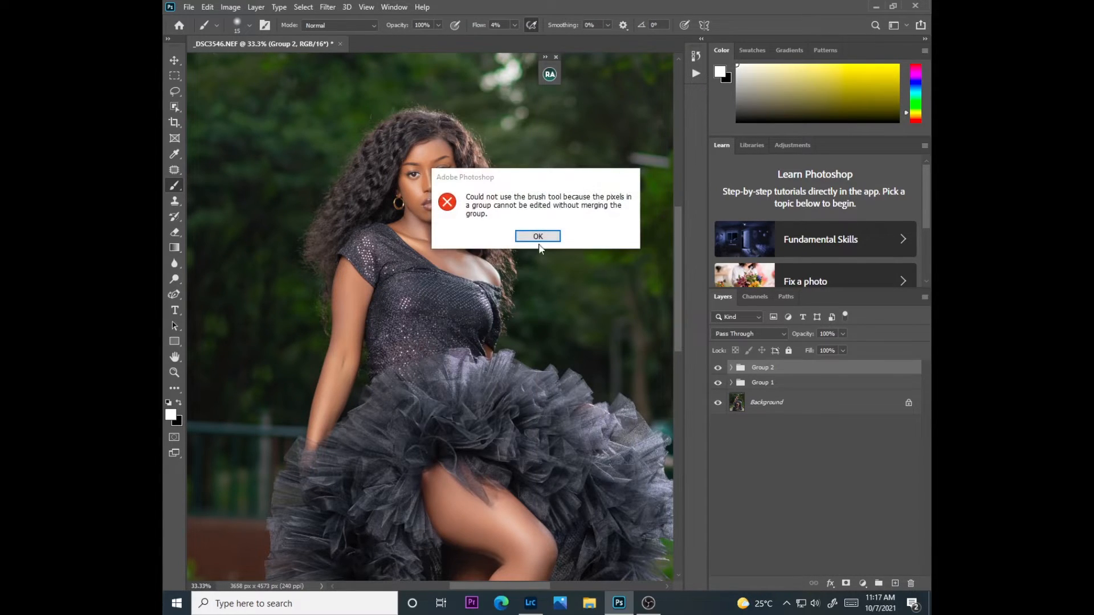
click(550, 77)
click(562, 162)
click(551, 77)
click(550, 76)
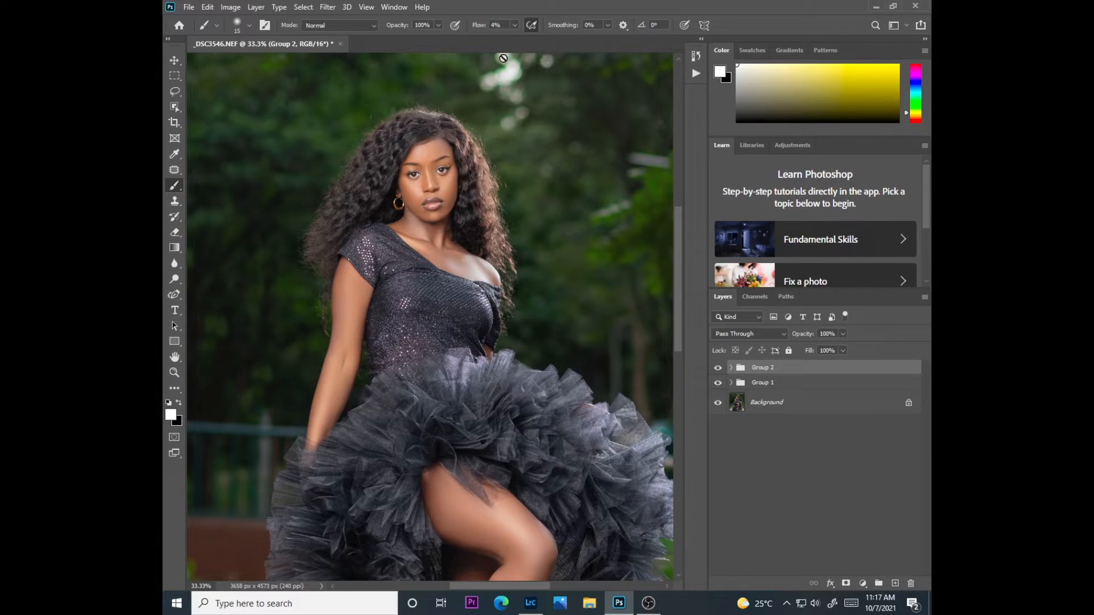
Relaunch the BEAUTY RETOUCH v3 extension with Group 2 selected and try to expand its collapsed panel
click(393, 7)
click(736, 436)
click(763, 402)
click(748, 371)
click(394, 6)
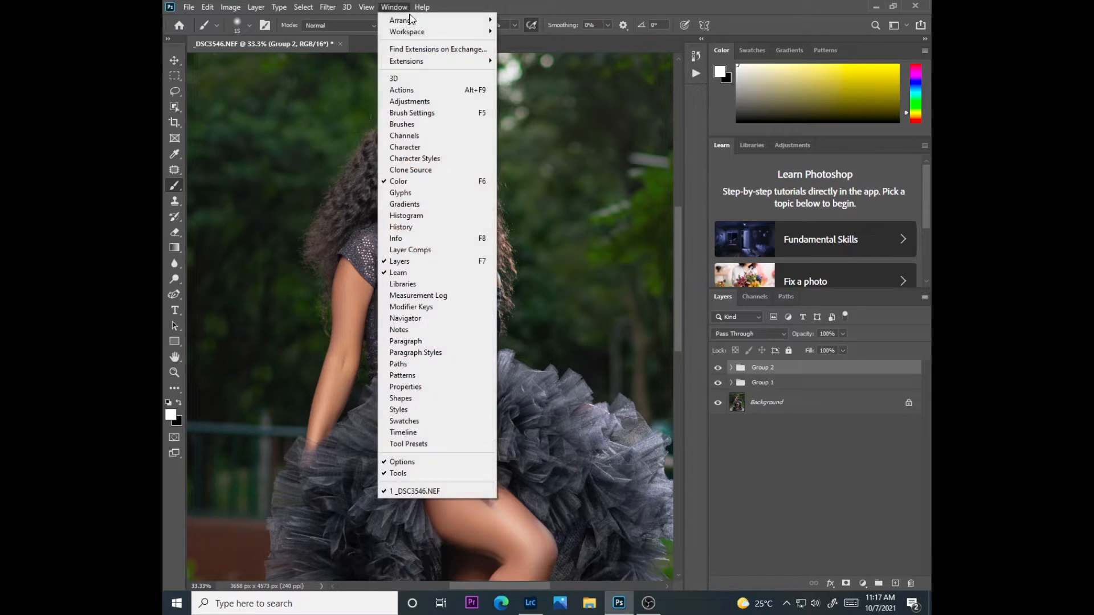
mouse_move(410, 64)
click(511, 71)
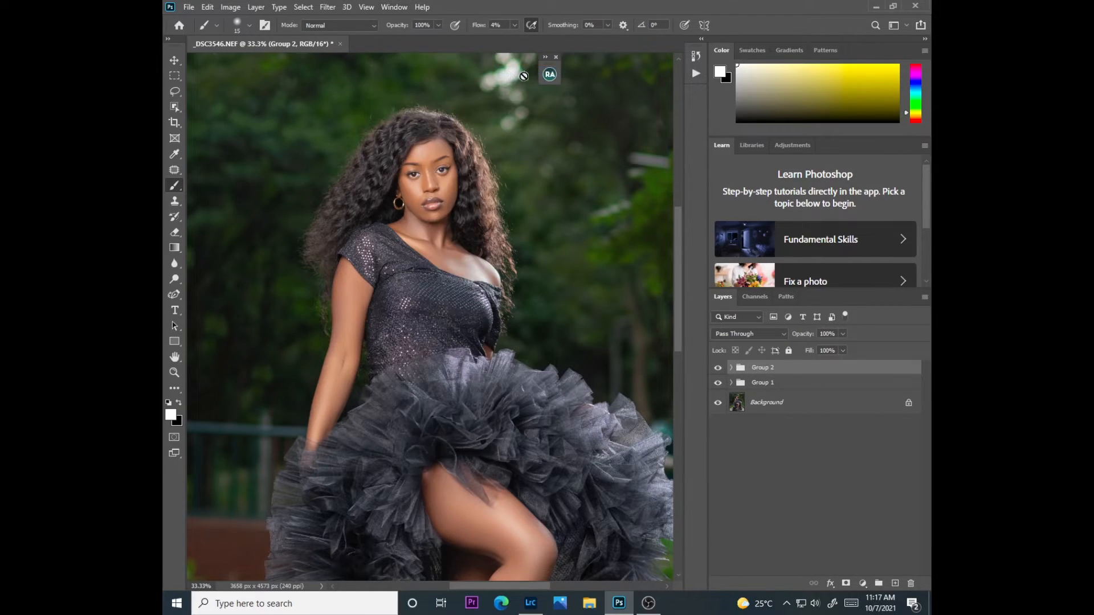
click(546, 75)
click(523, 236)
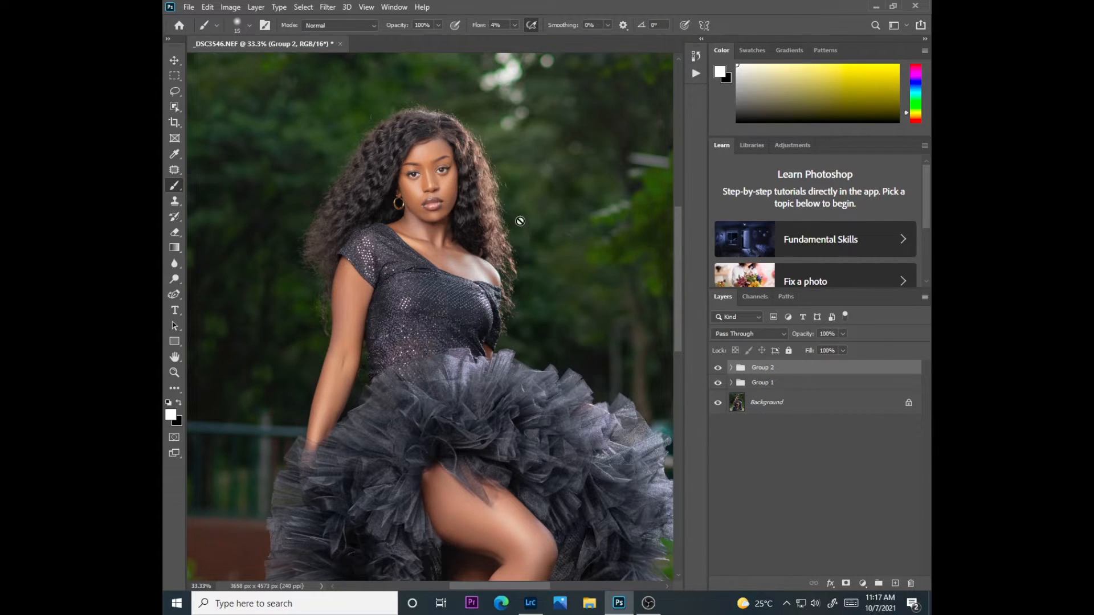
Try the BEAUTY RETOUCH v3 extension once more and briefly open the list of recorded actions
click(393, 7)
mouse_move(413, 62)
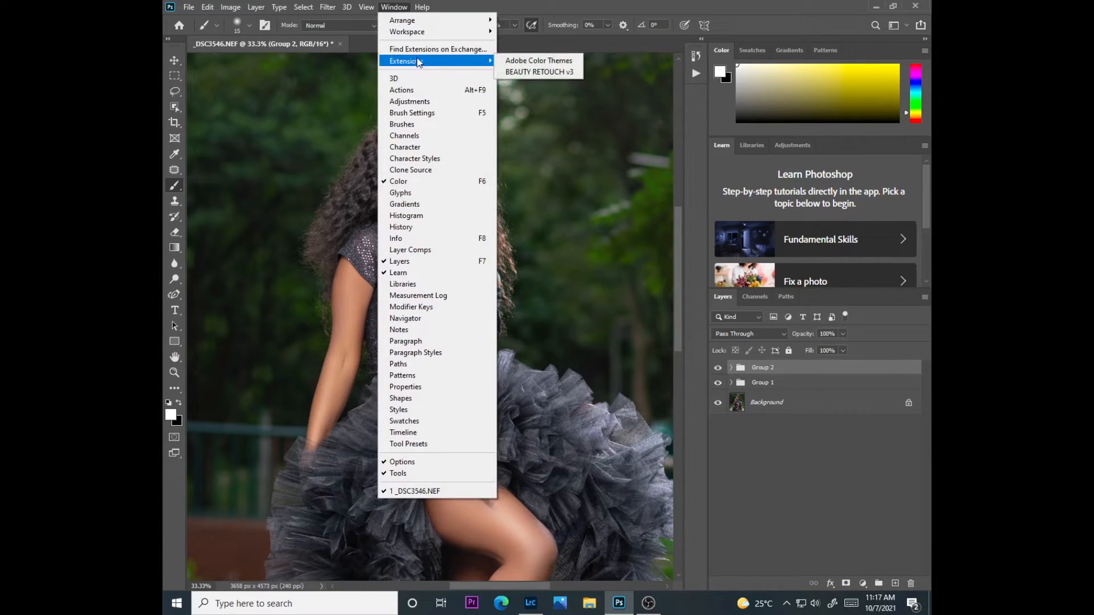
click(550, 72)
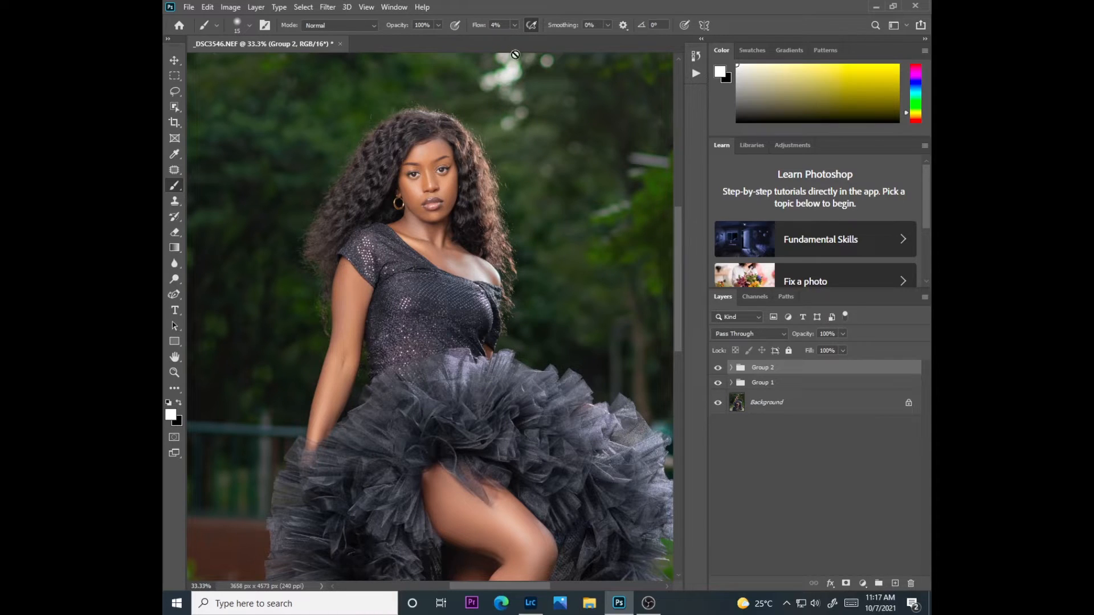
click(695, 74)
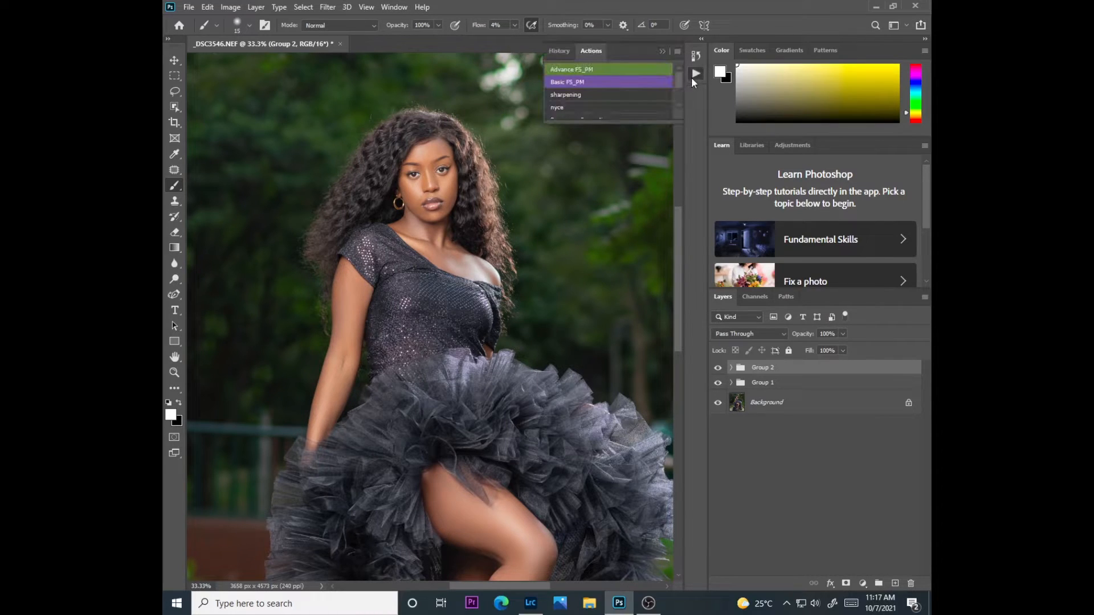
click(661, 51)
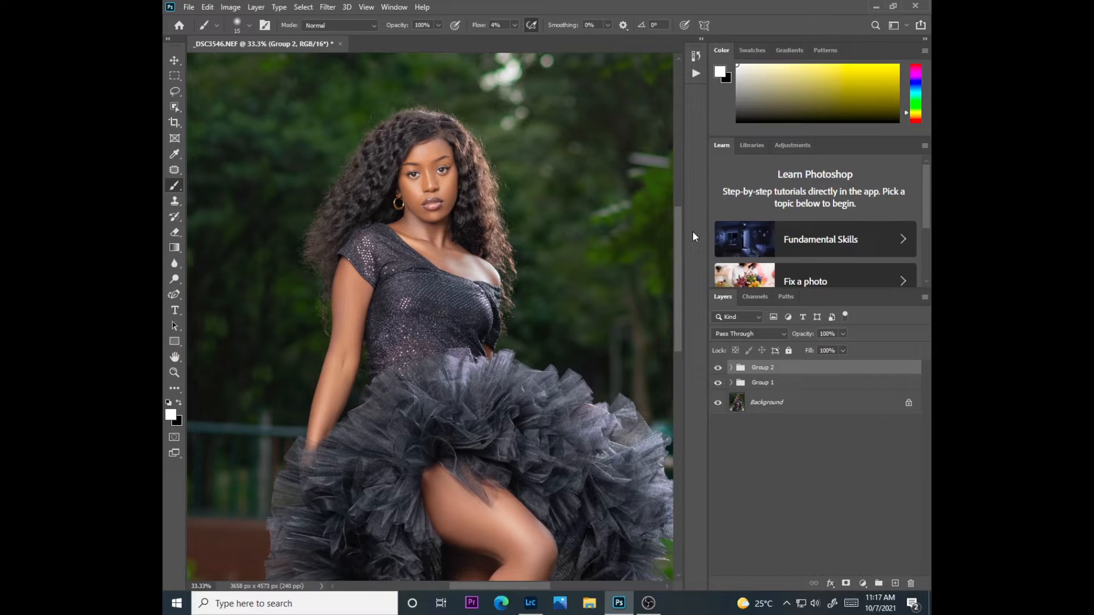
Try to open the BEAUTY RETOUCH v3 extension with the Background layer selected
scroll(677, 400, down, 5)
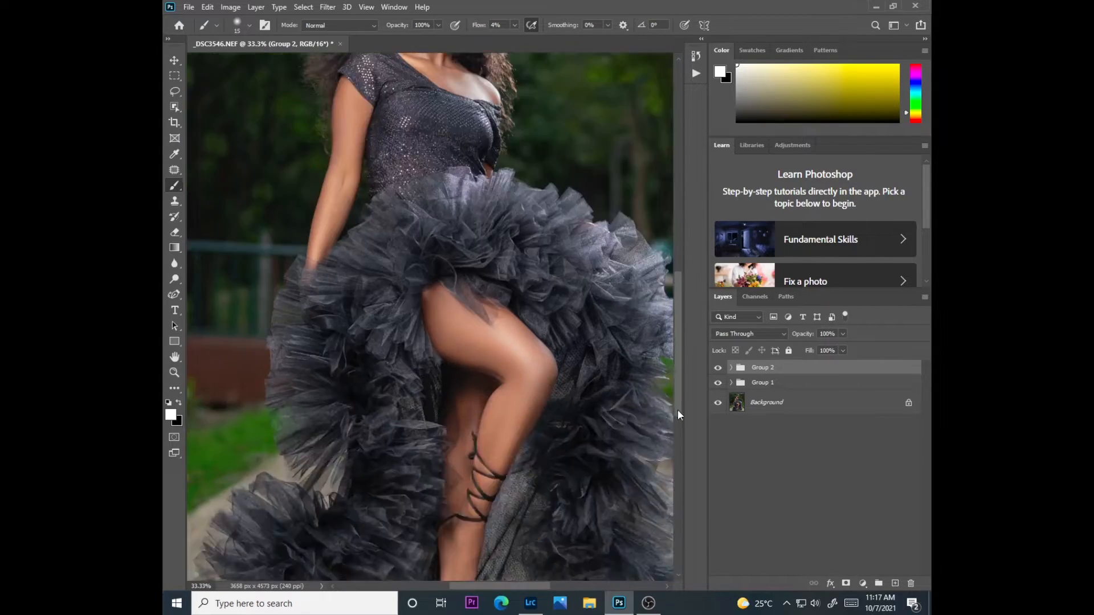
scroll(679, 415, up, 3)
click(767, 403)
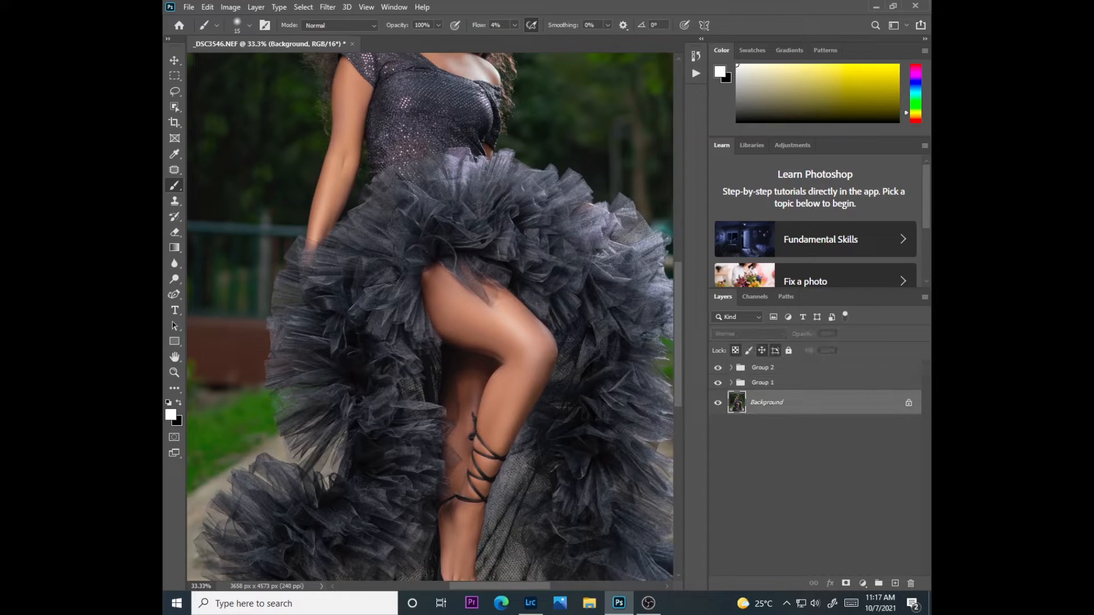
drag(679, 374, 680, 326)
click(395, 9)
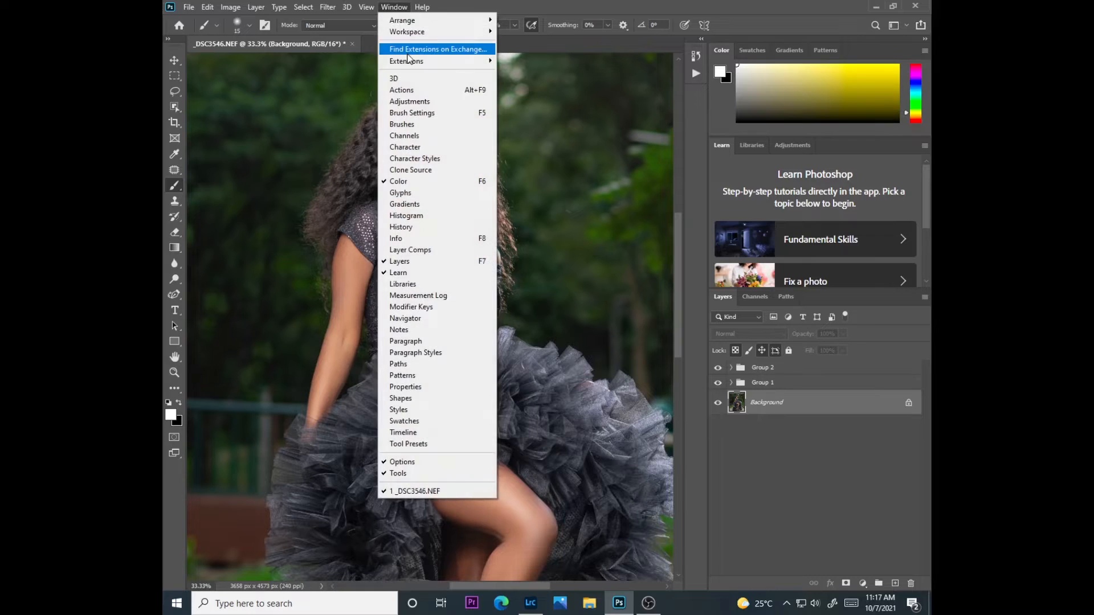
click(518, 69)
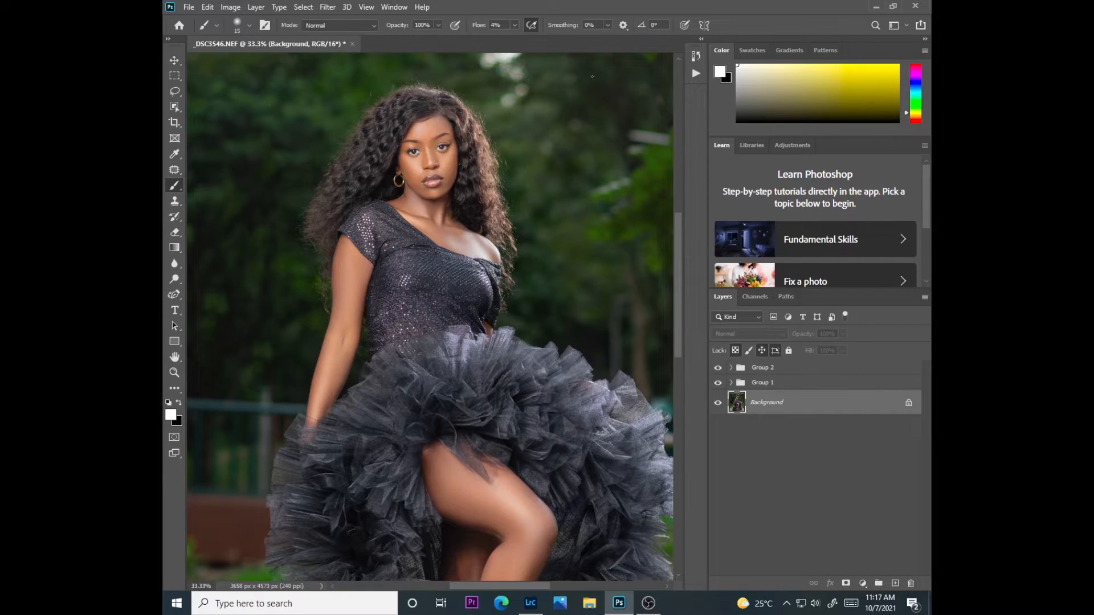
Expand Group 2, select the burn layer and try to open the BEAUTY RETOUCH v3 extension from there
click(765, 368)
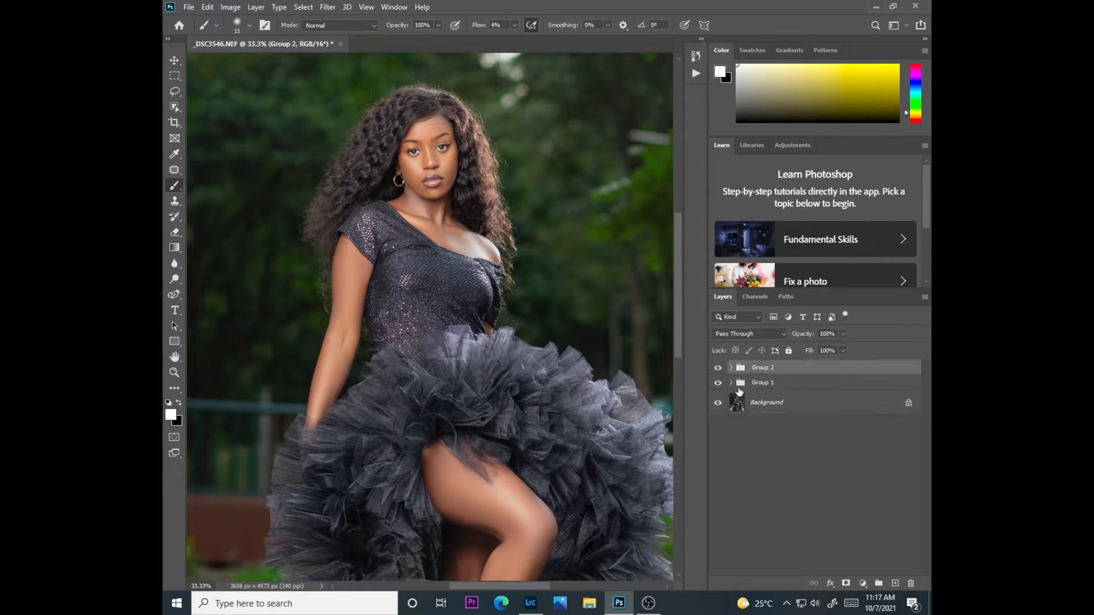
click(730, 367)
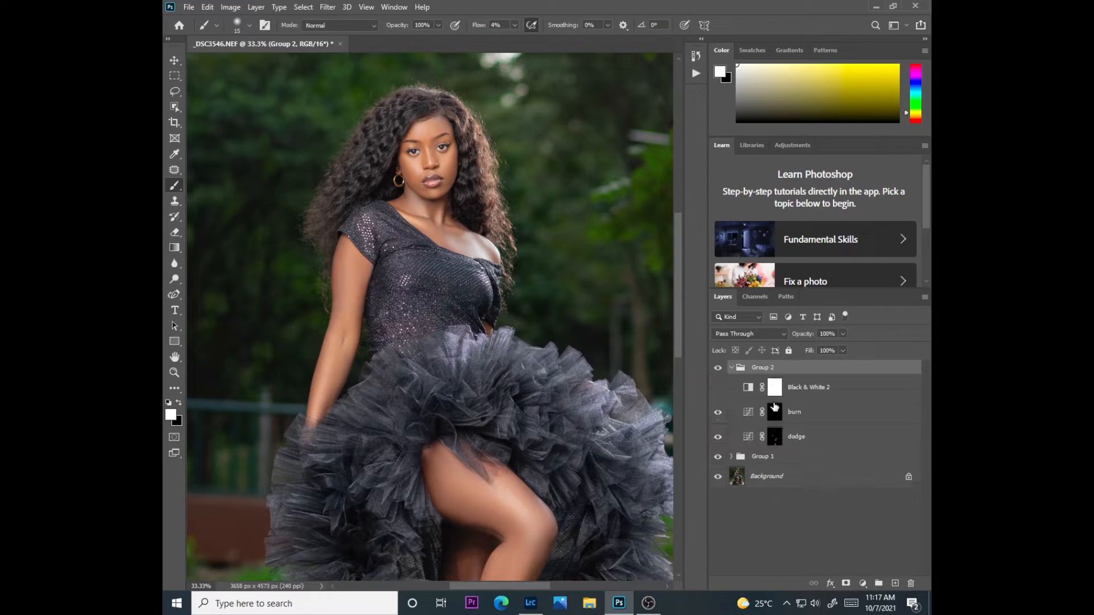
click(789, 414)
click(393, 7)
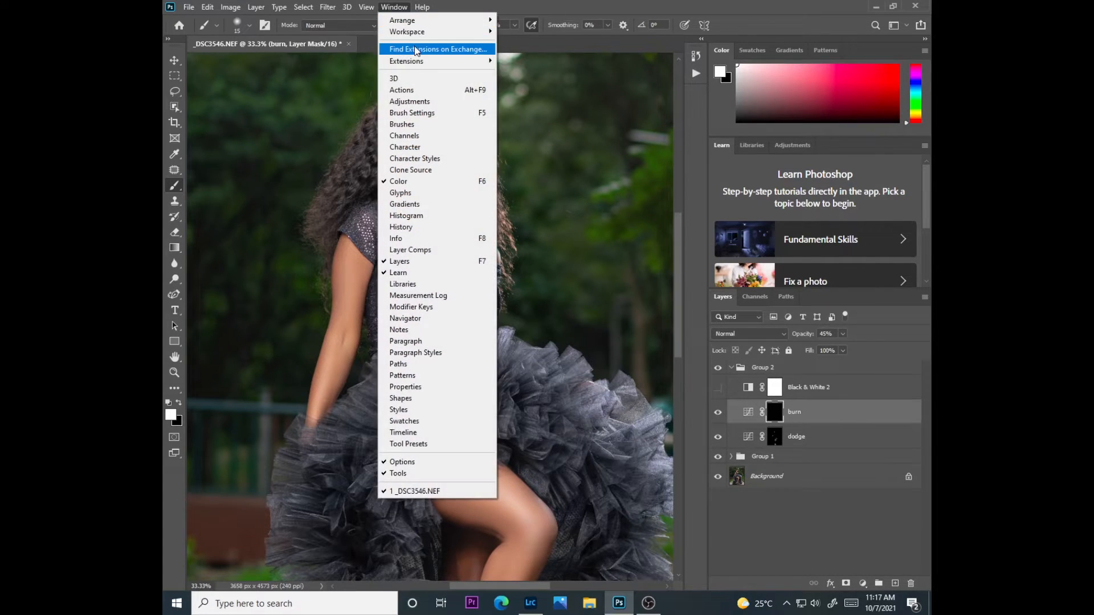
mouse_move(418, 63)
click(515, 73)
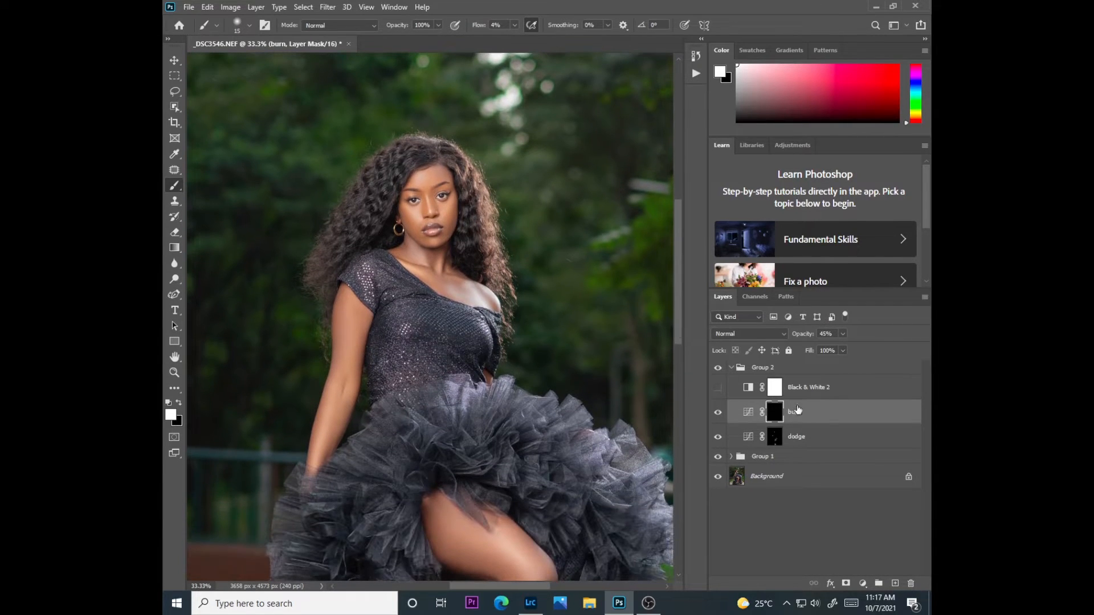
Toggle the Black & White 2 layer on and off as a check, then select Group 2
click(717, 387)
click(718, 387)
click(778, 370)
Examine the retouched face, arm, dress and legs at several zoom levels, ending on the whole portrait
key(ctrl+minus)
key(ctrl+minus)
key(ctrl+minus)
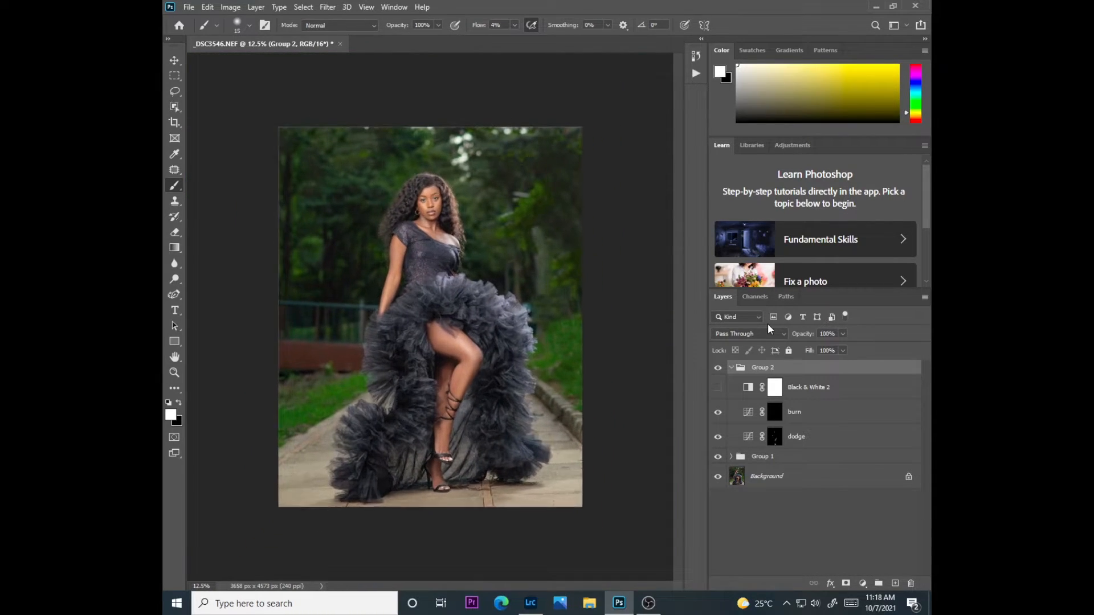
key(ctrl+plus)
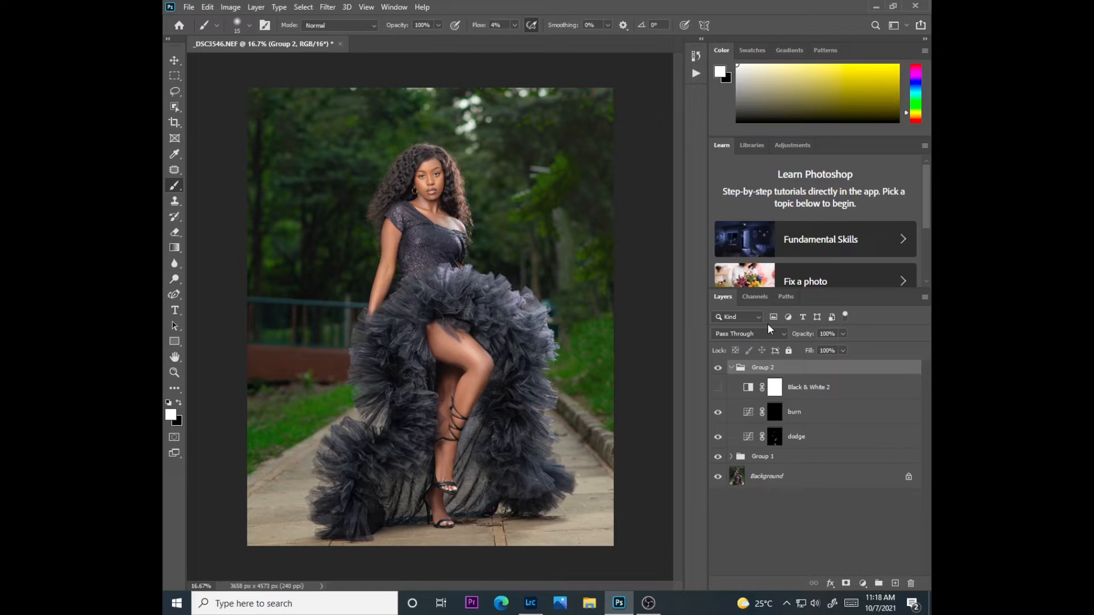
key(ctrl+plus)
mouse_move(681, 385)
mouse_down()
mouse_move(685, 279)
mouse_move(682, 371)
mouse_up()
scroll(687, 376, down, 5)
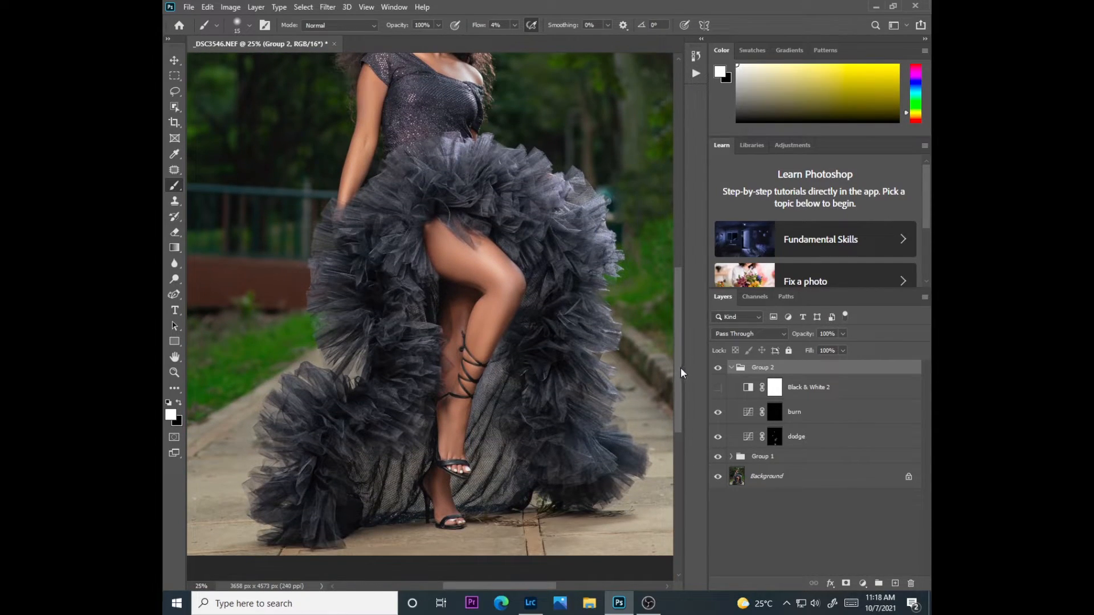
drag(681, 373, 680, 309)
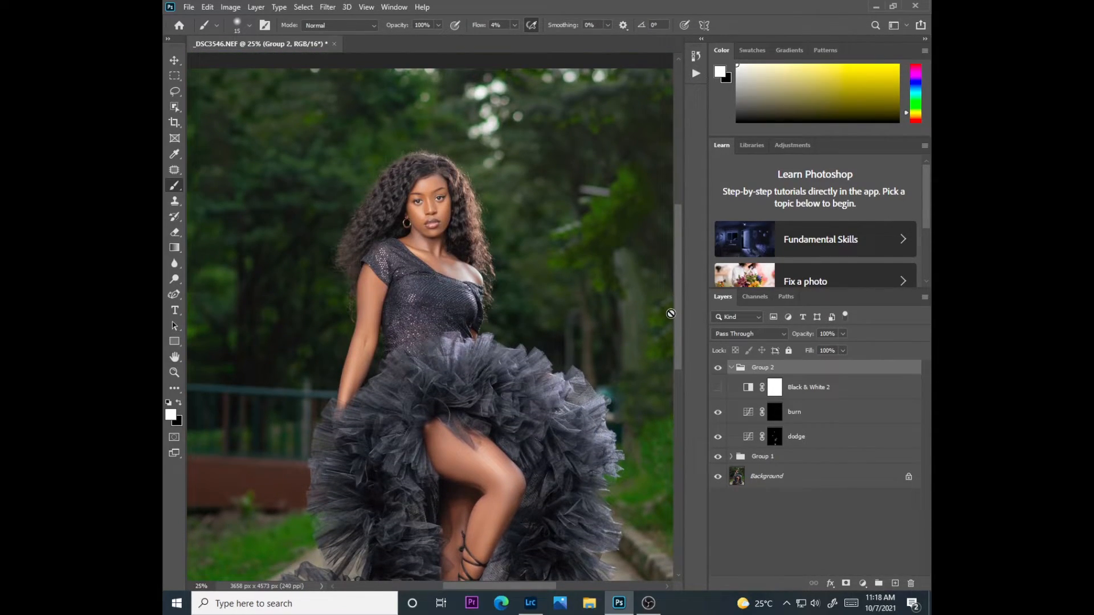
mouse_move(678, 365)
mouse_down()
mouse_move(681, 348)
mouse_move(678, 374)
mouse_up()
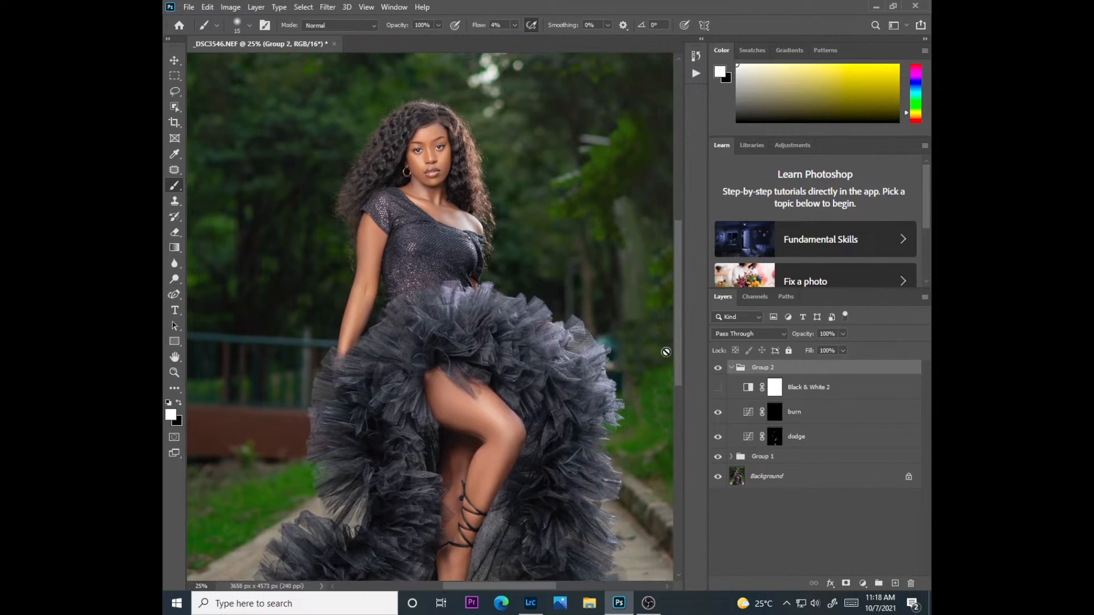
key(ctrl+0)
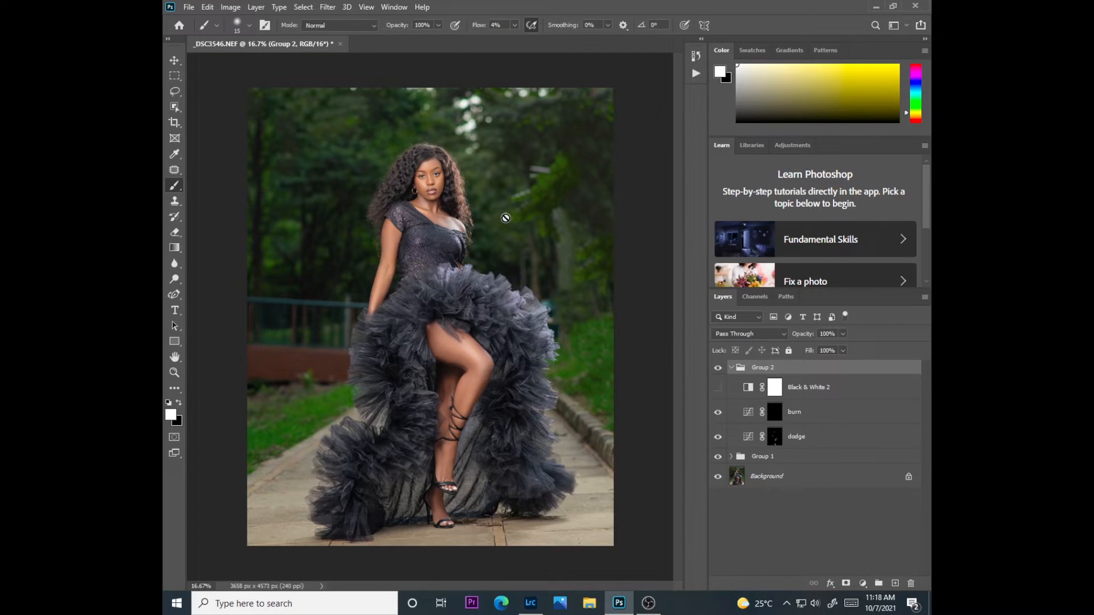
scroll(505, 218, up, 1)
scroll(505, 217, down, 1)
Collapse Group 2 and compare the portrait with Group 2 and Group 1 each hidden and shown
click(862, 583)
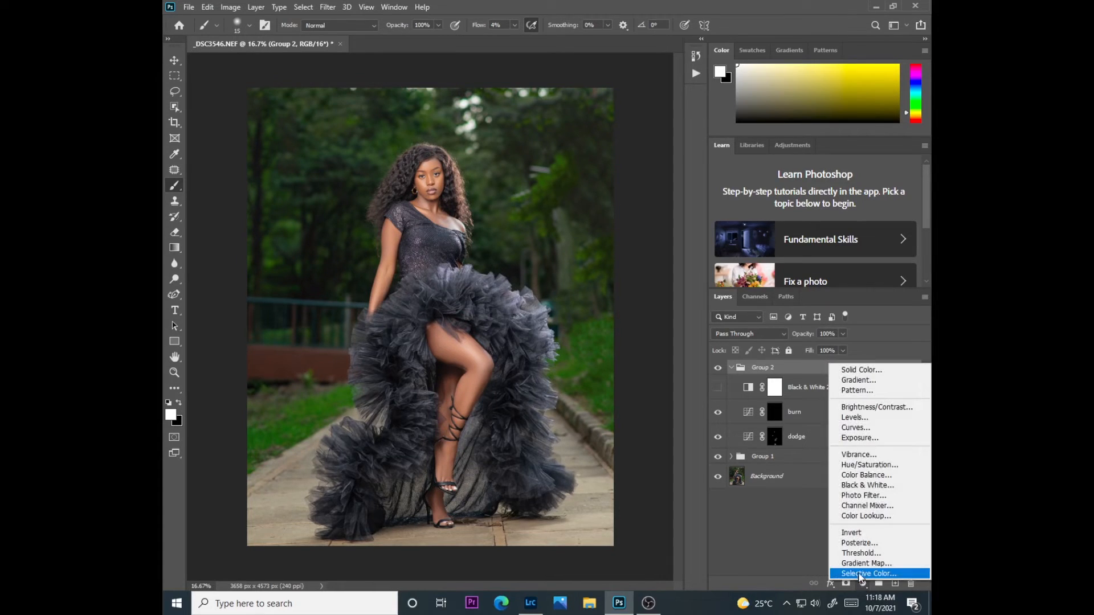
click(735, 374)
click(733, 369)
click(717, 367)
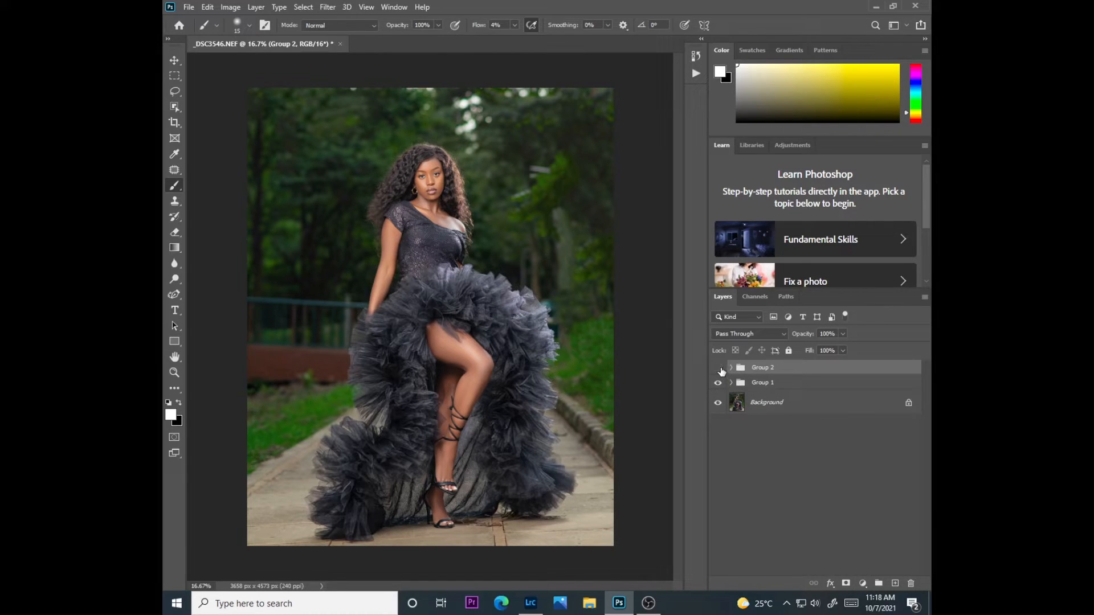
click(719, 370)
click(720, 371)
click(719, 369)
click(718, 384)
click(719, 385)
Add a Selective Color adjustment layer above Group 2, move its settings off the figure and choose Blacks as the color range
click(862, 583)
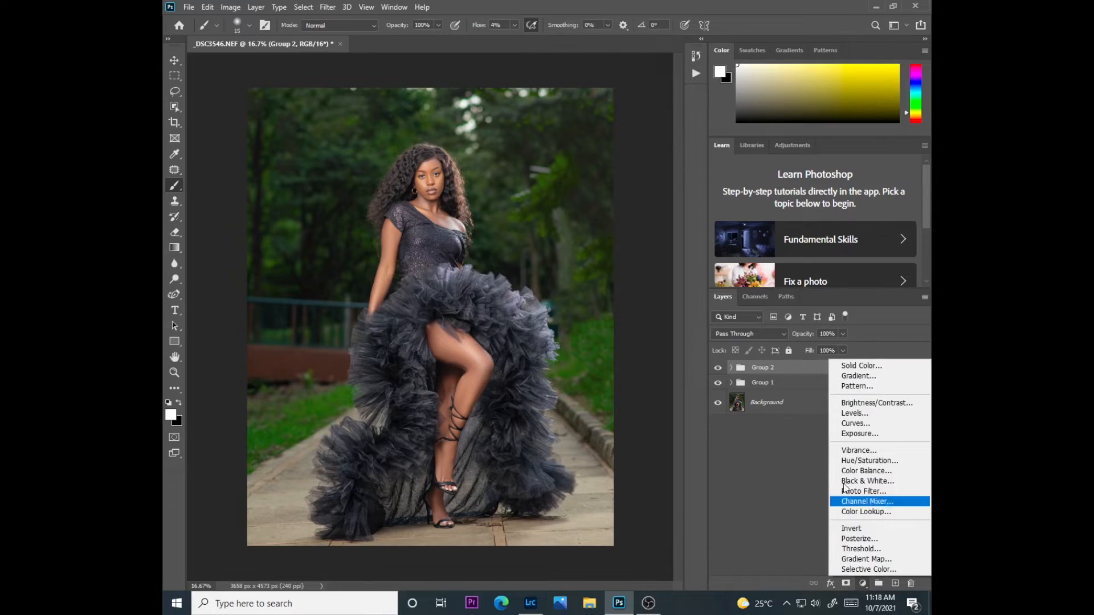
click(847, 569)
drag(424, 112, 632, 120)
click(596, 166)
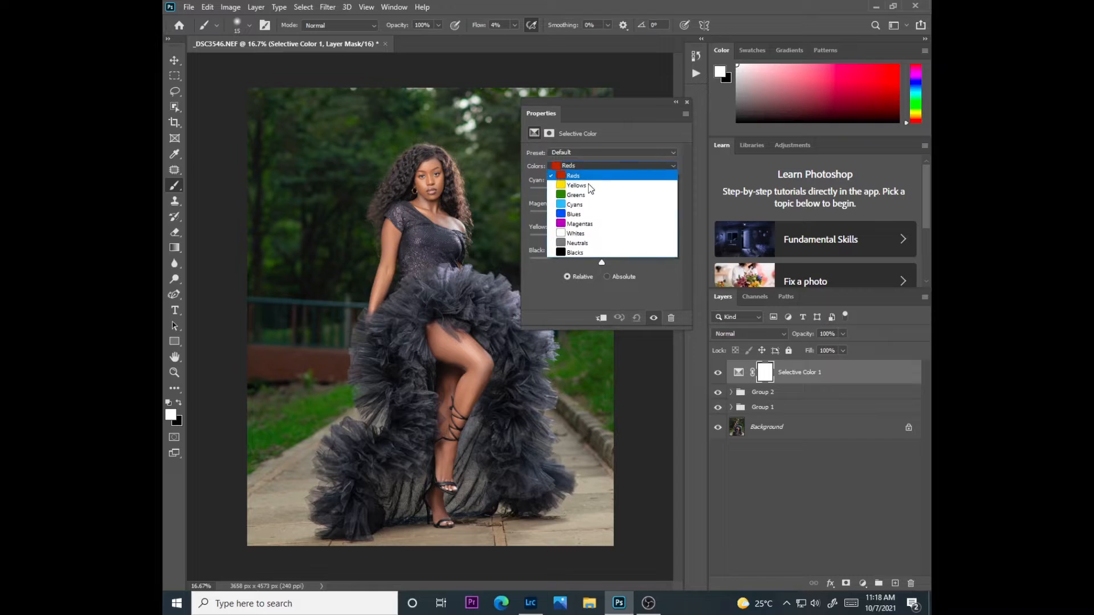
click(576, 254)
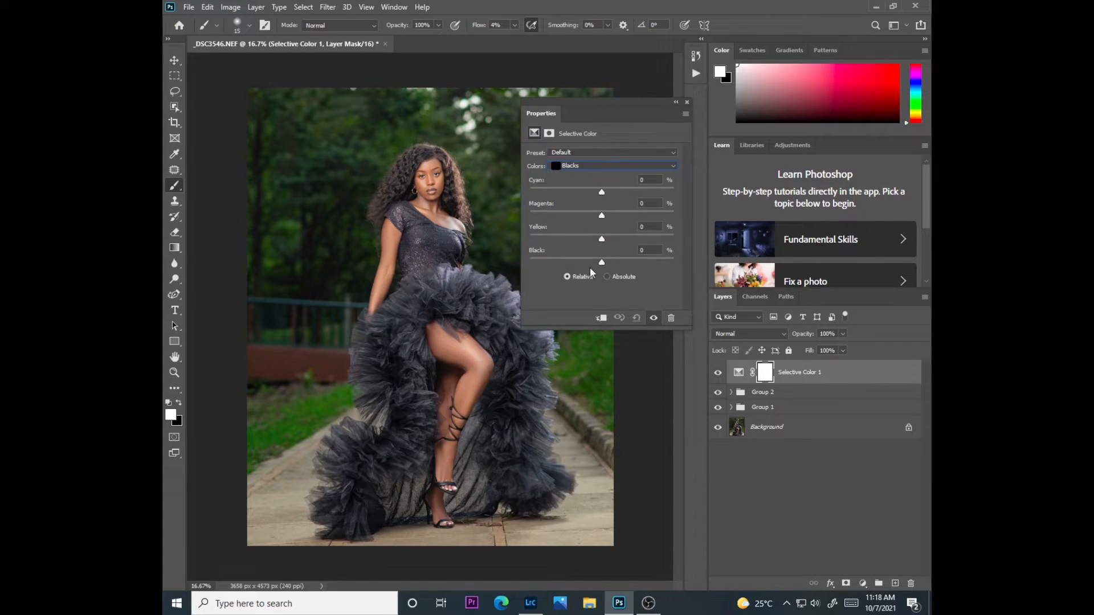
In the Blacks range of the Selective Color adjustment, raise Black slightly and lower Yellow slightly, and collapse the settings
drag(601, 262, 603, 262)
drag(603, 239, 599, 240)
click(676, 102)
Compare the portrait with the Selective Color 1 layer repeatedly hidden and shown
click(717, 373)
click(718, 373)
click(718, 373)
click(718, 378)
click(718, 378)
click(718, 378)
click(718, 386)
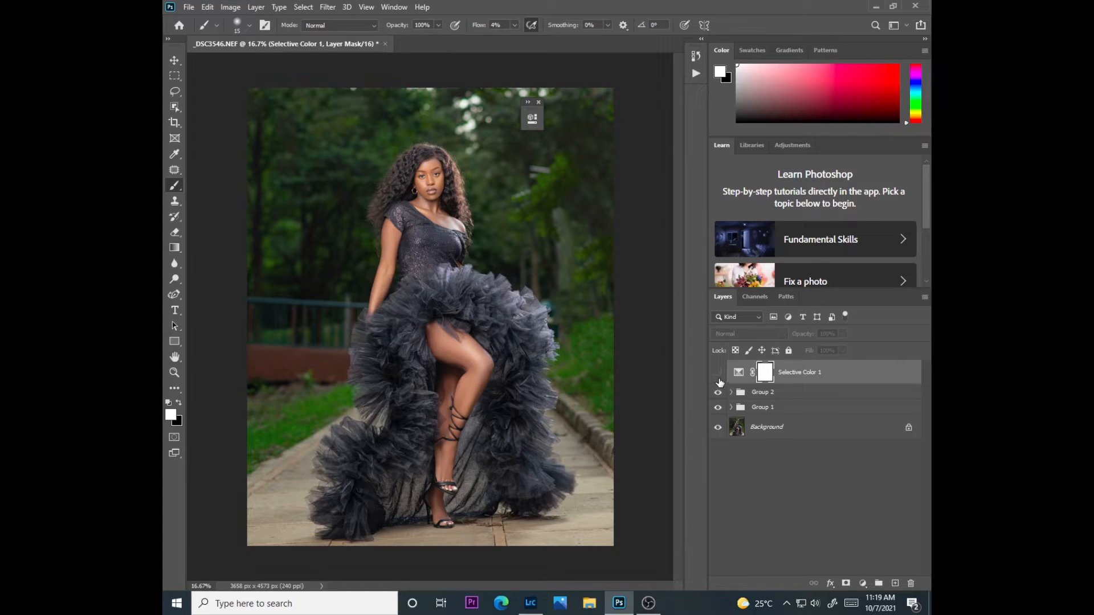
click(718, 378)
click(718, 378)
click(718, 378)
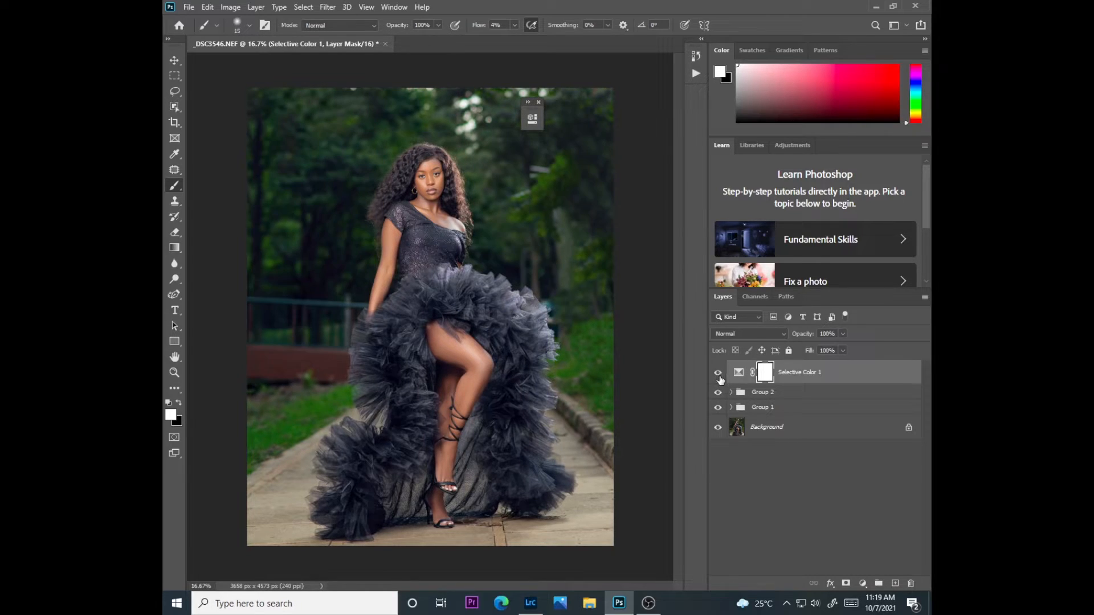
click(718, 377)
click(718, 378)
Add a second Selective Color adjustment layer and set its Yellows to Cyan -6, Magenta -7 and Yellow +8
click(862, 583)
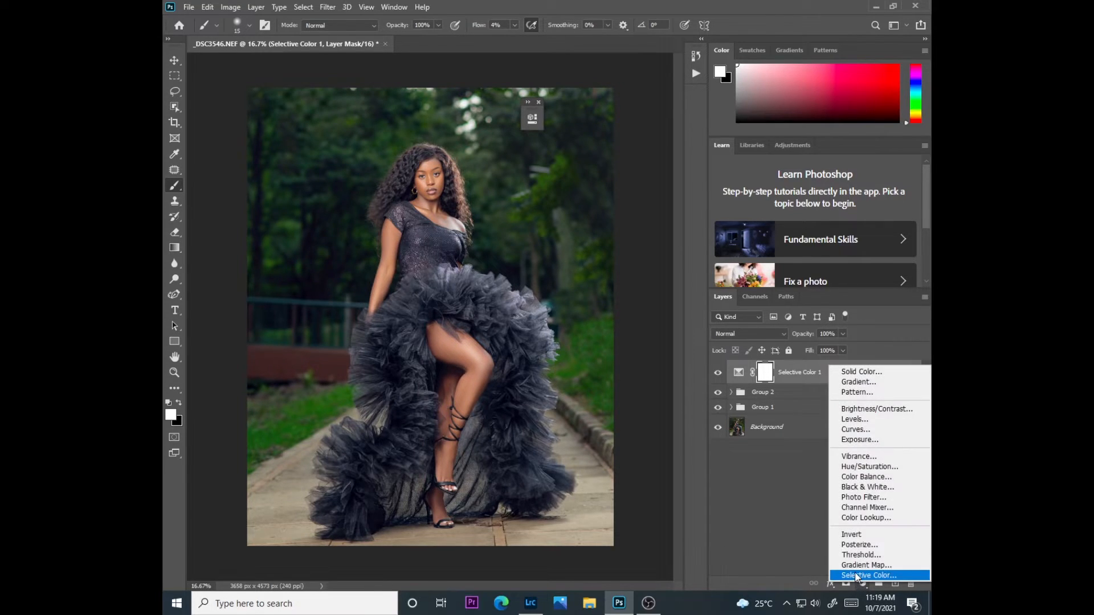
click(855, 575)
drag(469, 121, 672, 111)
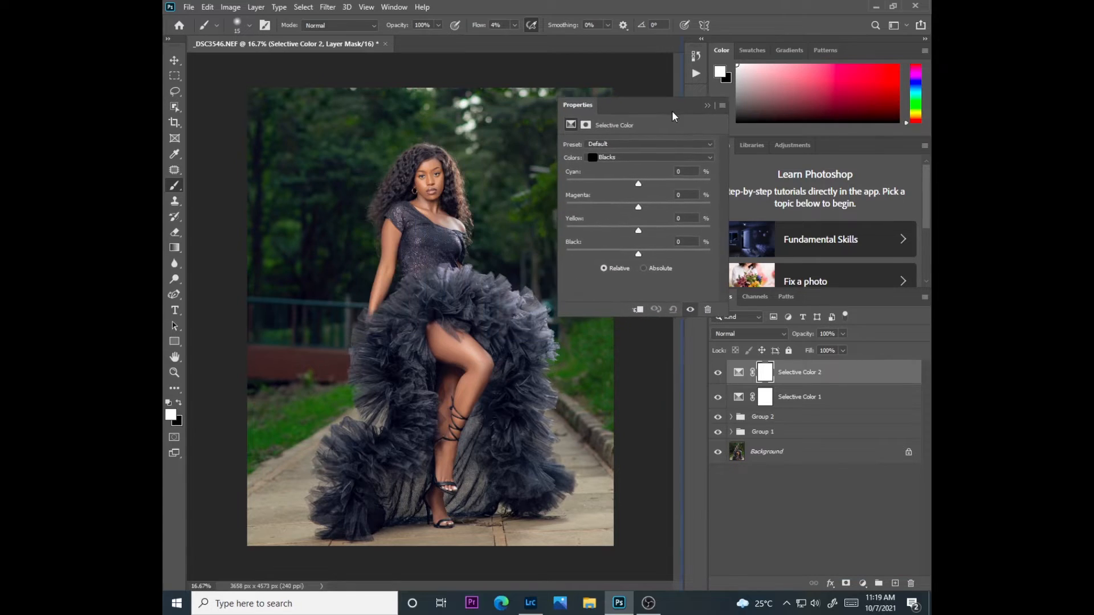
click(634, 153)
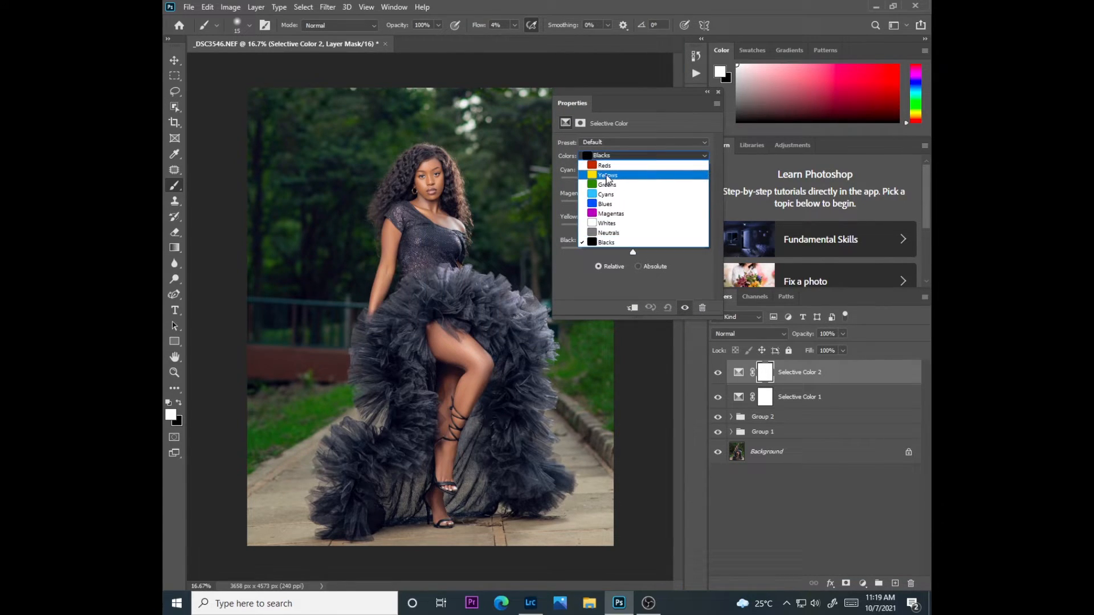
click(608, 176)
drag(632, 180, 636, 226)
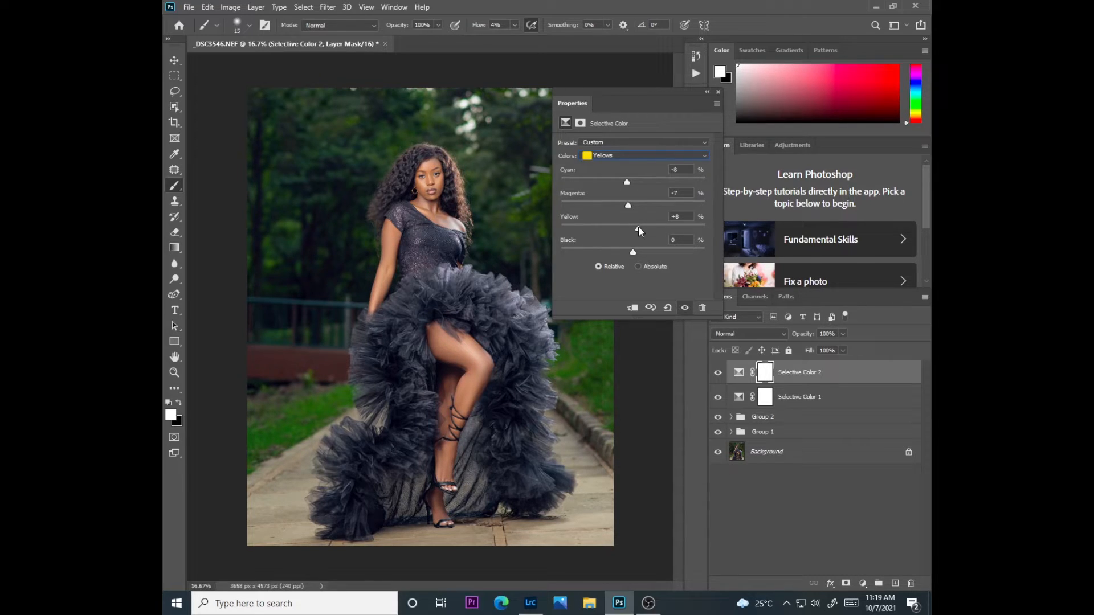
In the Reds range of the second Selective Color layer, lower Cyan slightly, fine-tune Magenta and Yellow, and raise Black slightly
click(627, 154)
click(622, 163)
drag(632, 184, 628, 184)
drag(632, 208, 637, 224)
drag(633, 251, 635, 252)
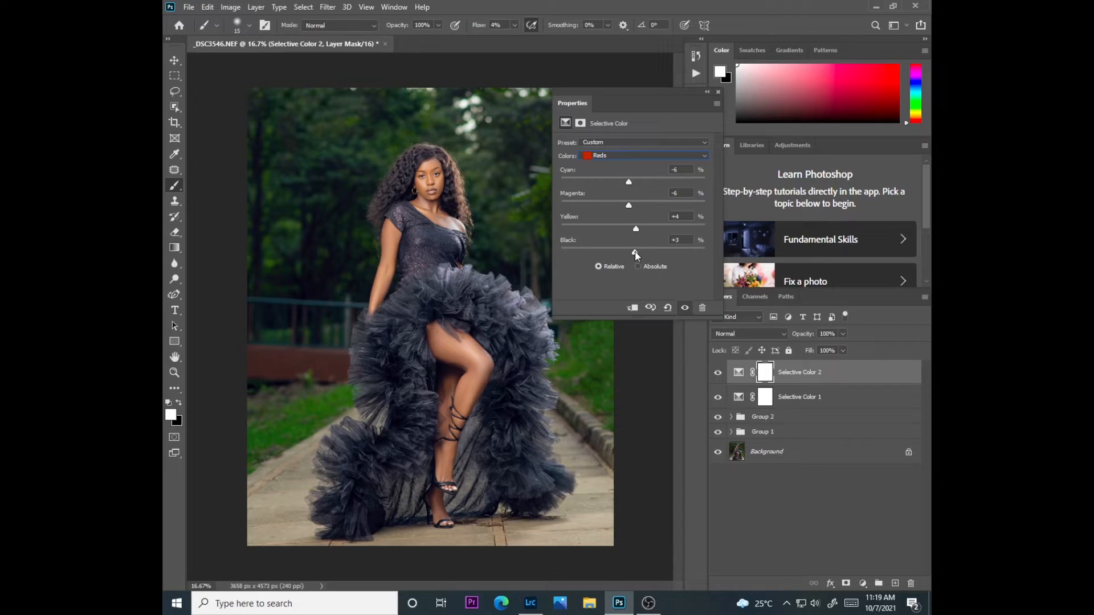
In the Greens range, test Cyan at both extremes and leave it slightly raised, adjust Magenta and Yellow, and raise Black slightly
click(617, 154)
click(620, 185)
click(621, 179)
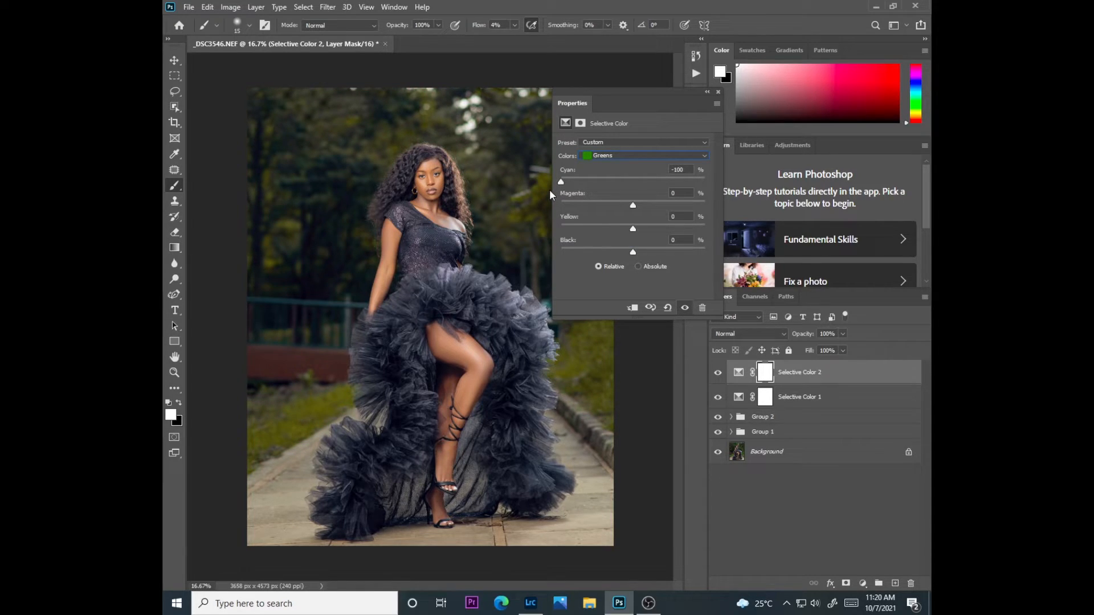
drag(560, 182, 630, 180)
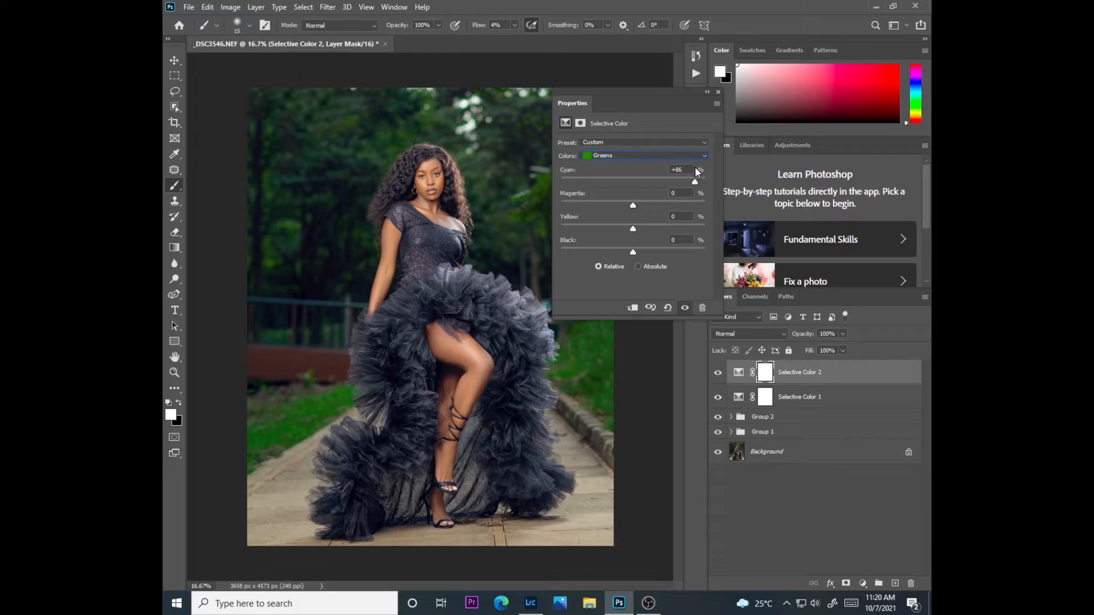
drag(694, 182, 638, 181)
drag(632, 205, 689, 205)
drag(632, 229, 582, 230)
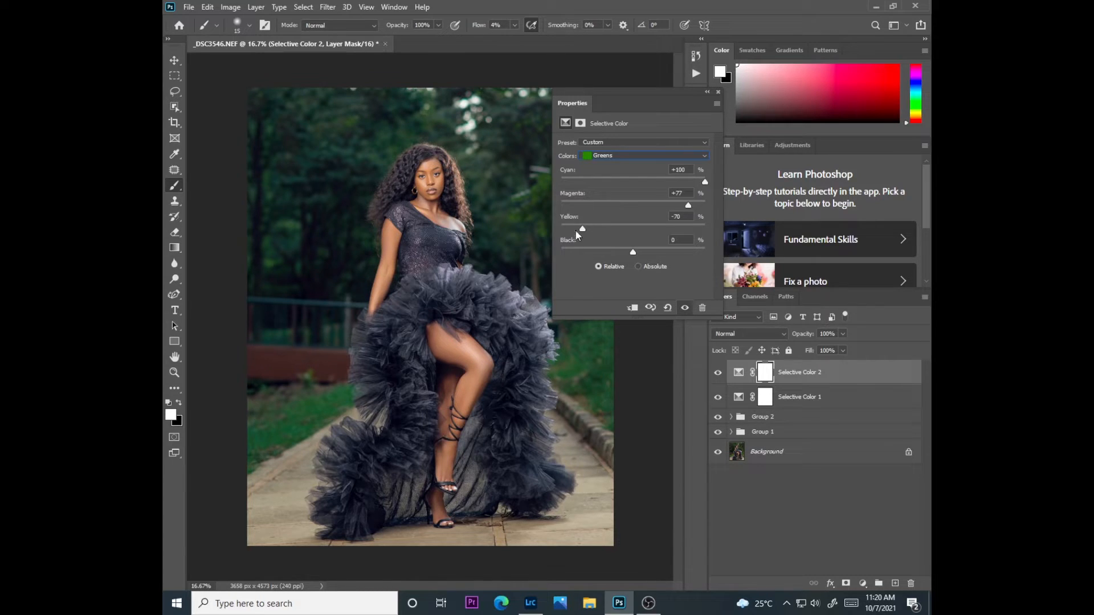
drag(632, 252, 635, 252)
Collapse the adjustment settings and group the Selective Color 1 and Selective Color 2 layers
click(707, 92)
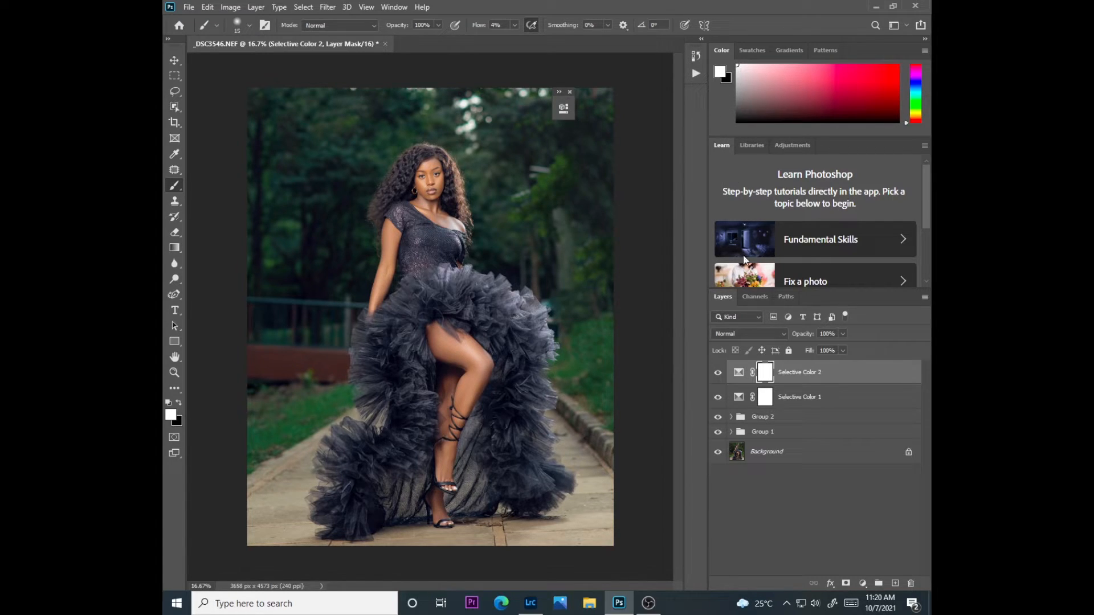
shift+click(786, 398)
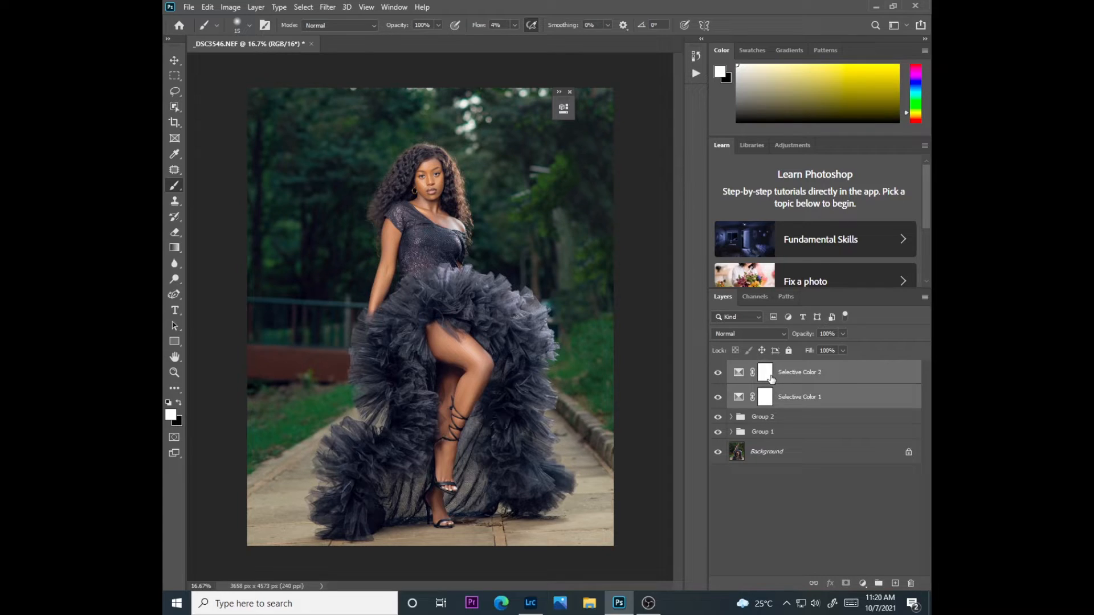
key(ctrl+g)
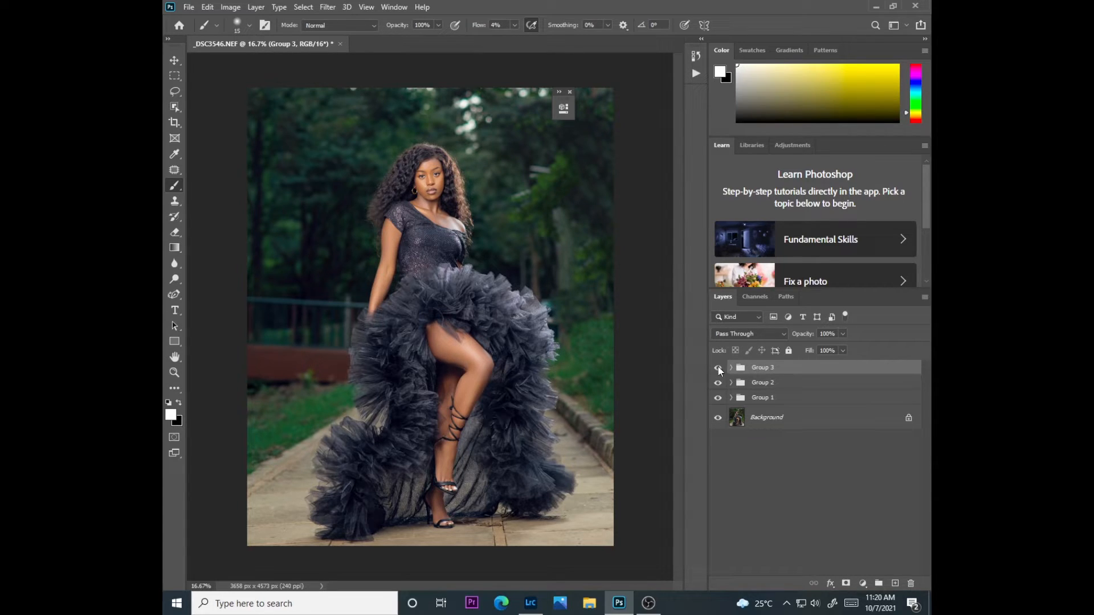
Compare the portrait with Group 2 and Group 3 each hidden and shown, and close the collapsed adjustment settings
click(719, 382)
click(718, 383)
click(718, 368)
click(719, 369)
click(719, 370)
click(719, 369)
click(570, 91)
click(547, 193)
click(538, 236)
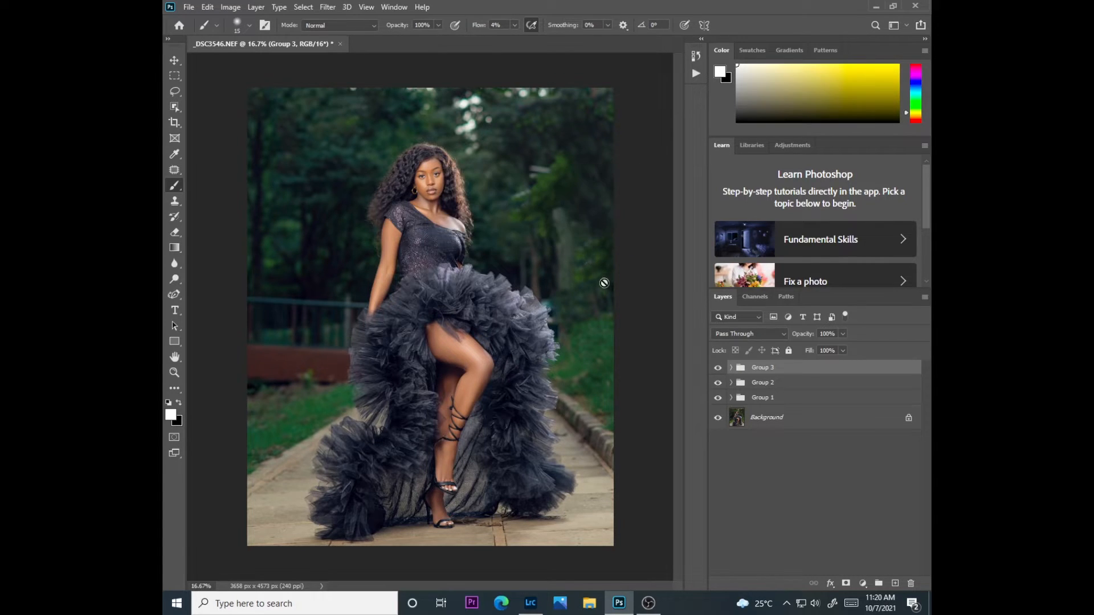
Add a Selective Color adjustment layer above Group 3 and set its Greens to Cyan -100 and Yellow -27
click(861, 581)
click(849, 569)
drag(506, 106, 678, 134)
drag(599, 214, 554, 215)
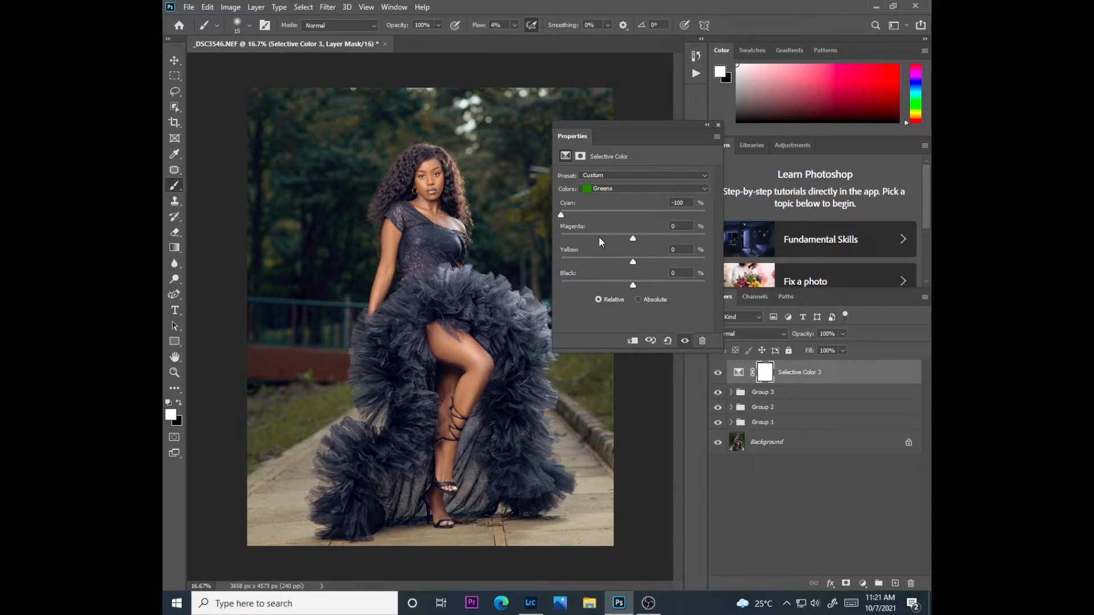
drag(593, 236, 613, 263)
In the Yellows range of the Selective Color 3 layer, set Cyan to -67 and adjust Magenta and Yellow
click(613, 190)
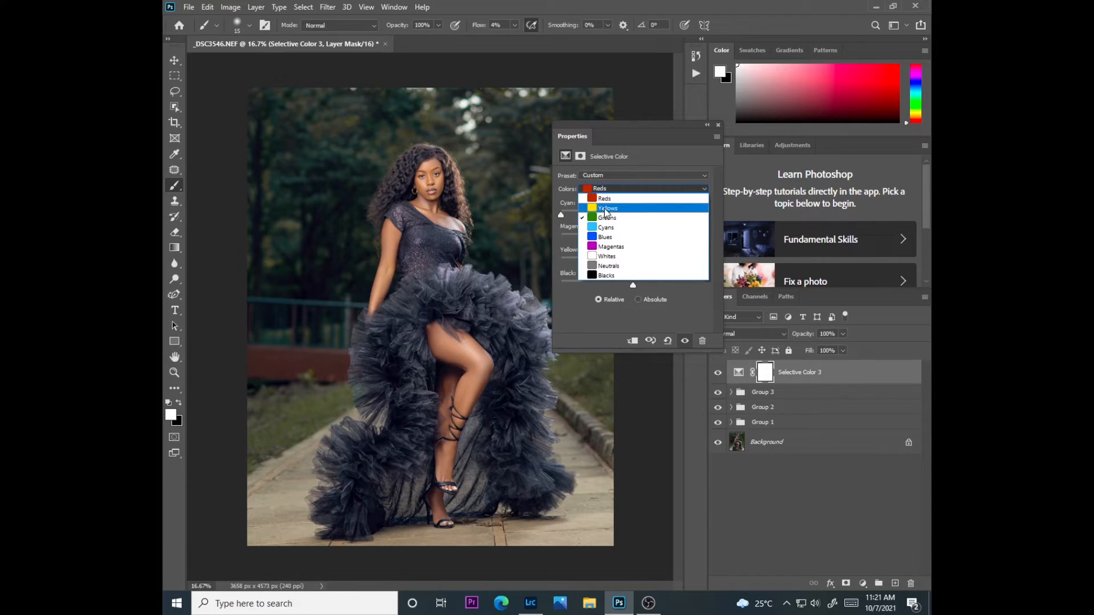
click(605, 209)
drag(631, 215, 592, 216)
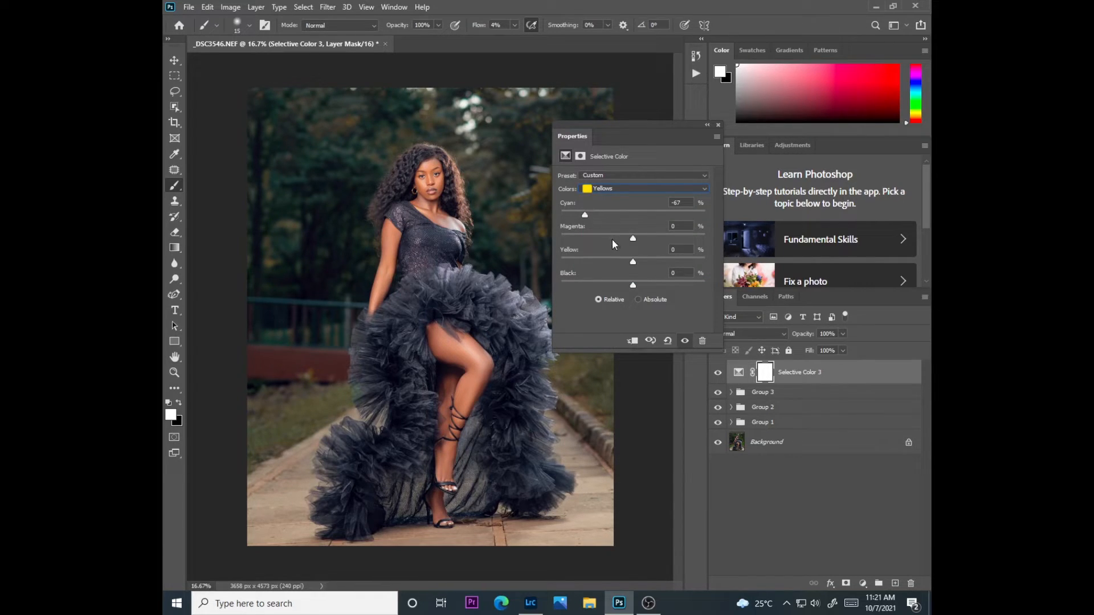
drag(632, 238, 616, 262)
Return to the Greens range of Selective Color 3, set Cyan to +58 and adjust Magenta
click(609, 191)
click(619, 212)
drag(605, 211, 687, 203)
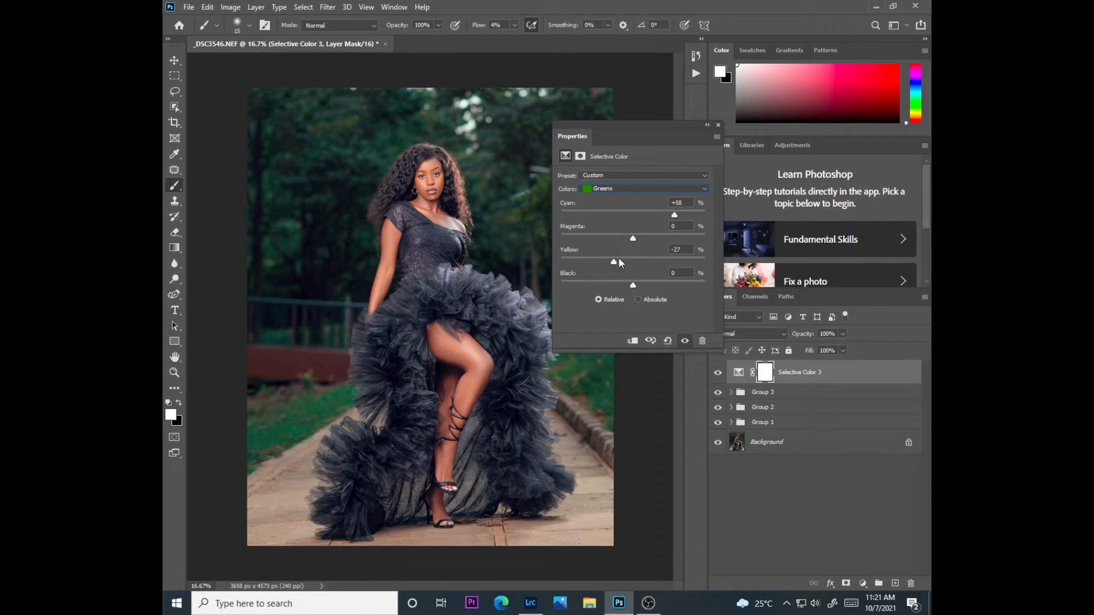
drag(686, 236, 587, 238)
In the Reds range of Selective Color 3, raise Magenta and close the adjustment settings
click(626, 189)
click(621, 199)
drag(632, 238, 668, 234)
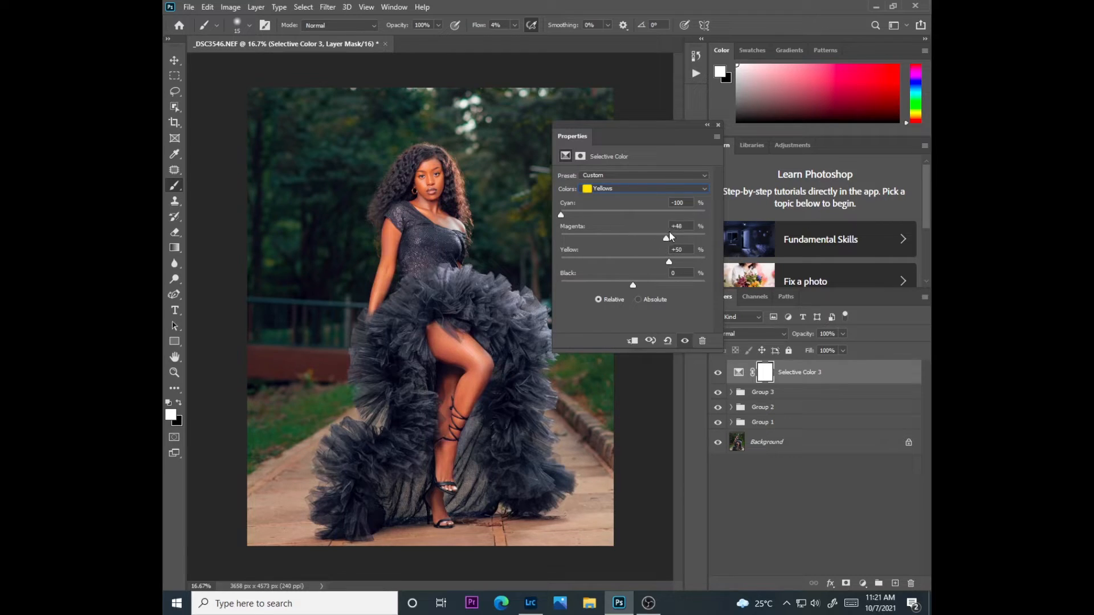
click(710, 127)
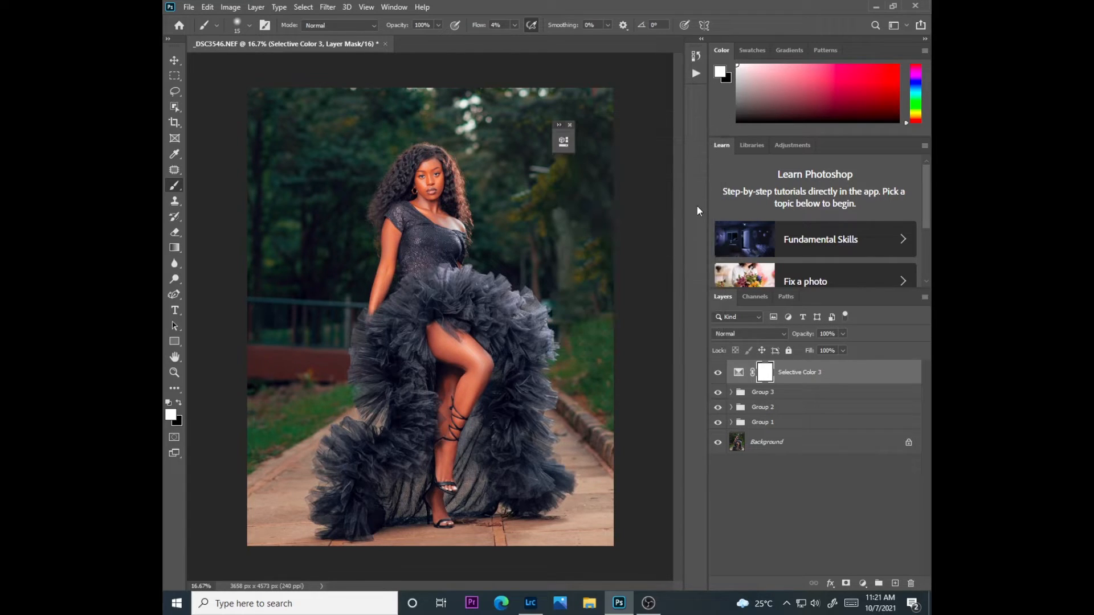
click(569, 125)
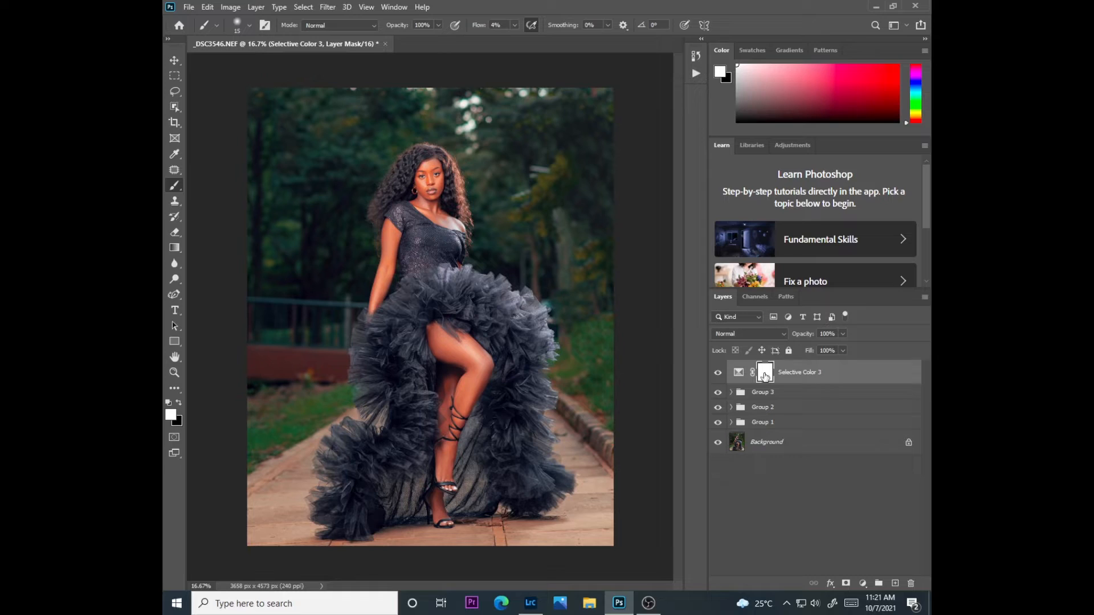
Invert the Selective Color 3 mask to black and set the Brush tool to size 1000 with 100% flow
key(ctrl+i)
right_click(182, 194)
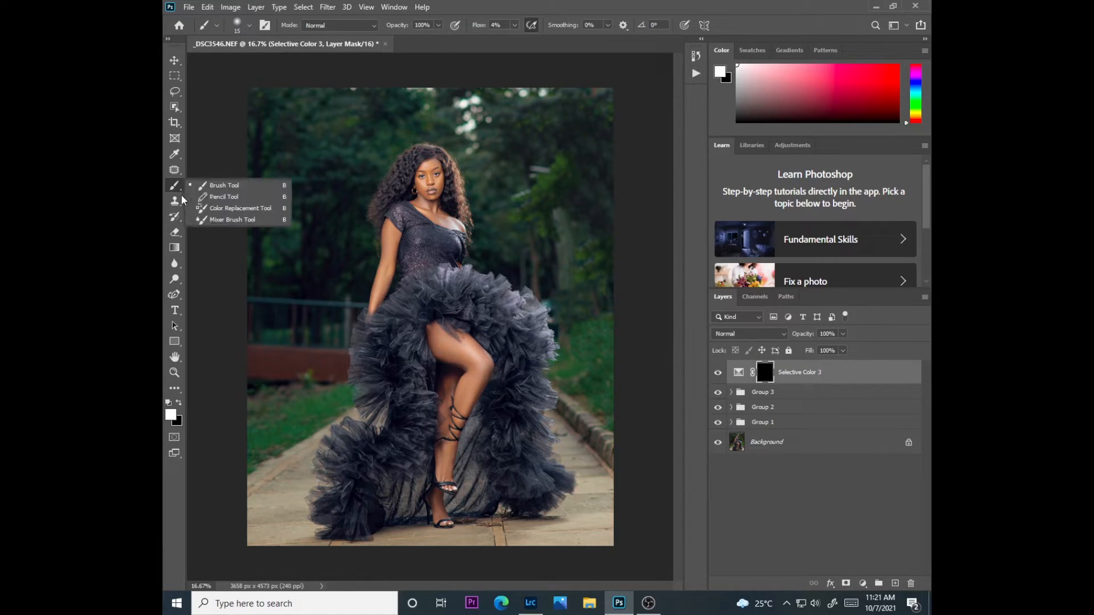
click(223, 187)
key(bracketright)
click(514, 25)
drag(514, 39, 591, 40)
Paint white on the Selective Color 3 mask over the background around the woman, and switch the foreground color to black
mouse_move(604, 117)
mouse_down()
mouse_move(606, 98)
mouse_move(603, 183)
mouse_move(636, 384)
mouse_up()
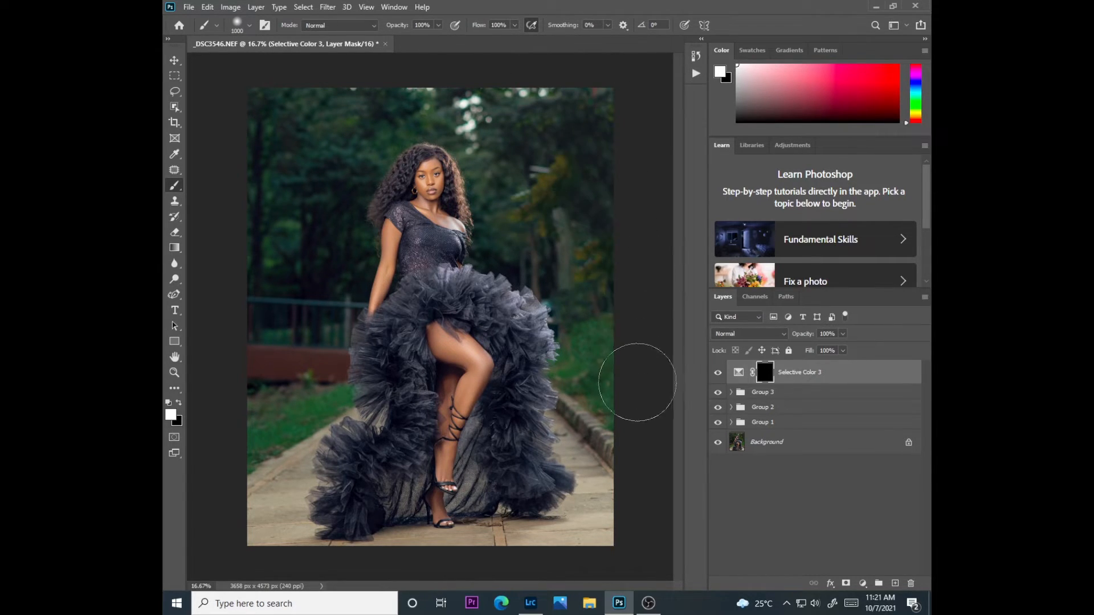
mouse_move(353, 137)
mouse_down()
mouse_move(283, 269)
mouse_move(288, 184)
mouse_move(366, 103)
mouse_move(425, 82)
mouse_move(513, 114)
mouse_move(551, 191)
mouse_move(587, 193)
mouse_move(579, 336)
mouse_move(527, 495)
mouse_move(608, 508)
mouse_move(577, 450)
mouse_move(599, 323)
mouse_move(637, 526)
mouse_up()
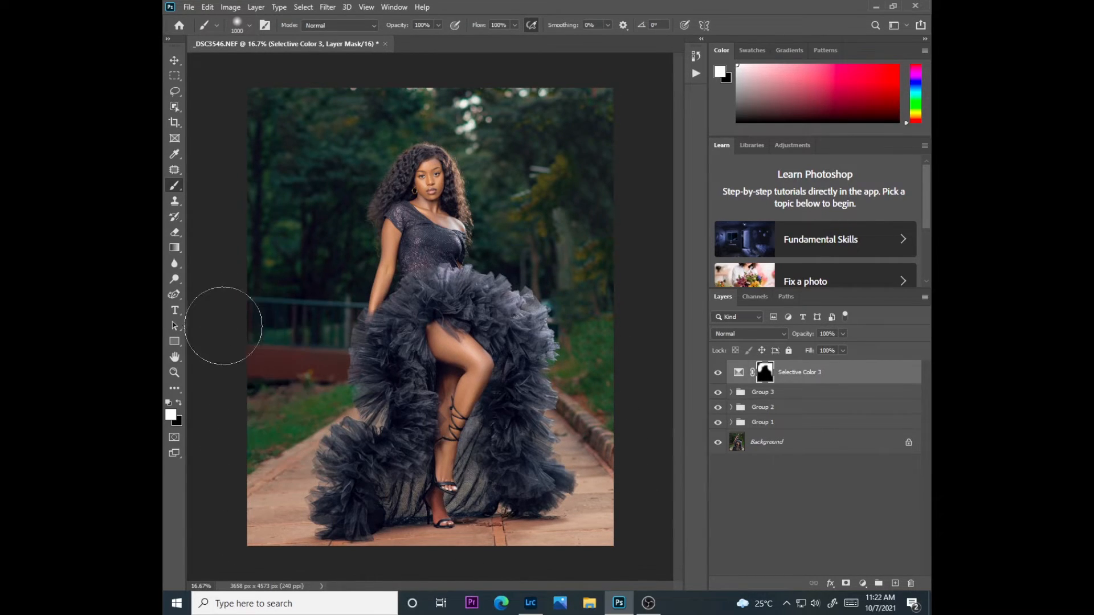
key(x)
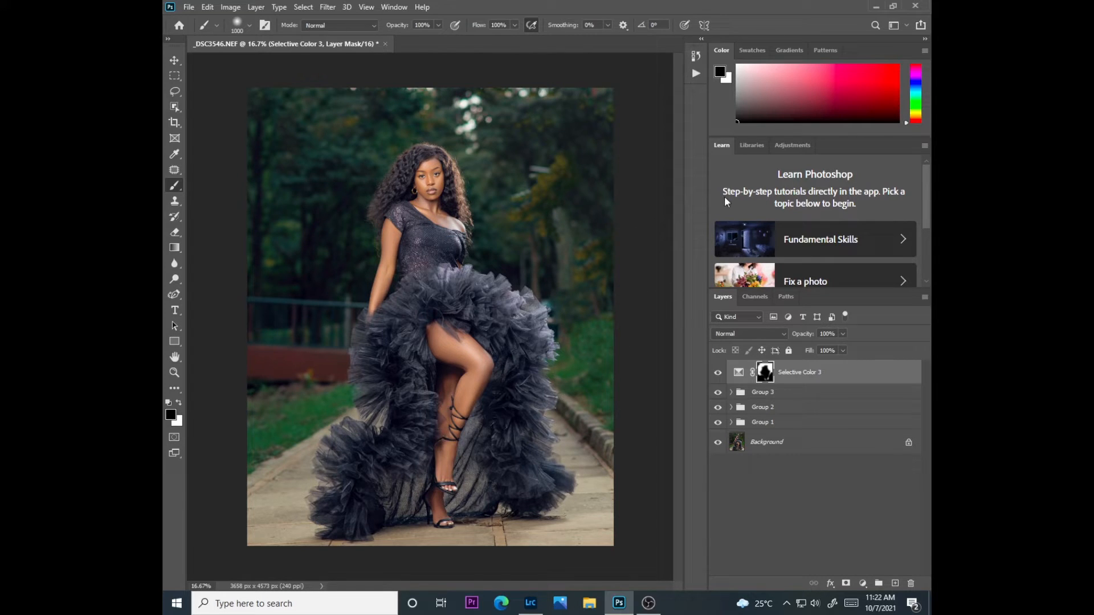
Move the Selective Color 3 layer into Group 3
key(ctrl+plus)
key(ctrl+plus)
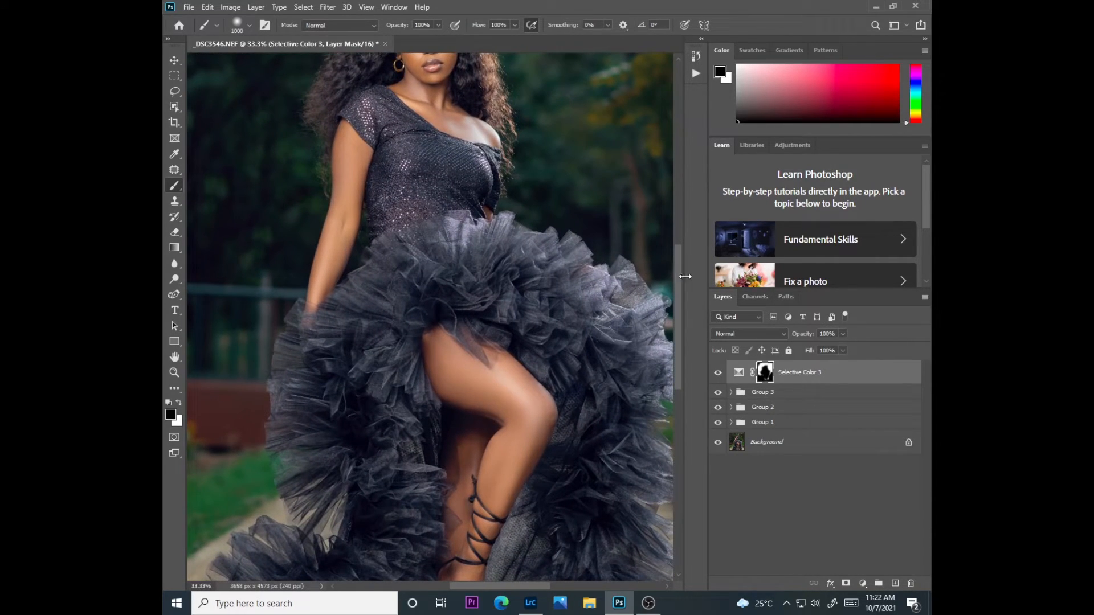
drag(678, 300, 679, 242)
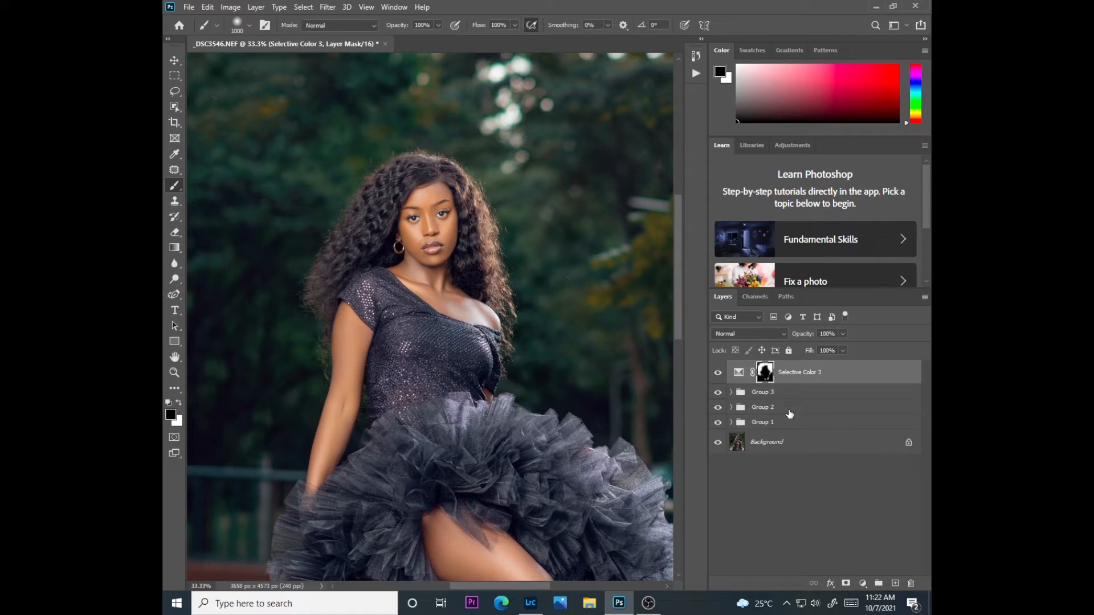
click(784, 443)
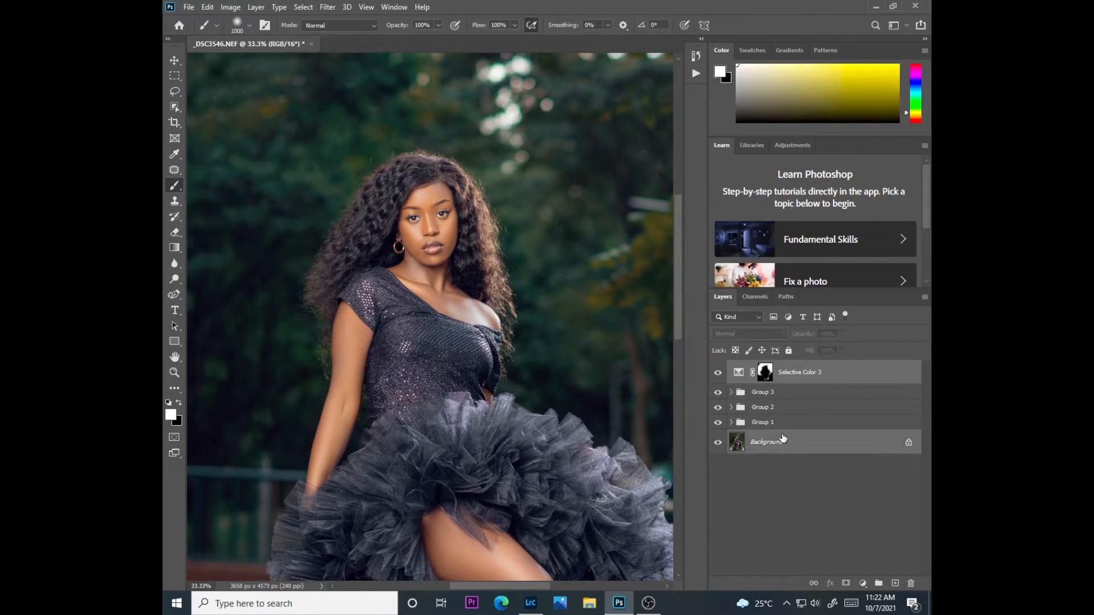
click(798, 374)
key(Delete)
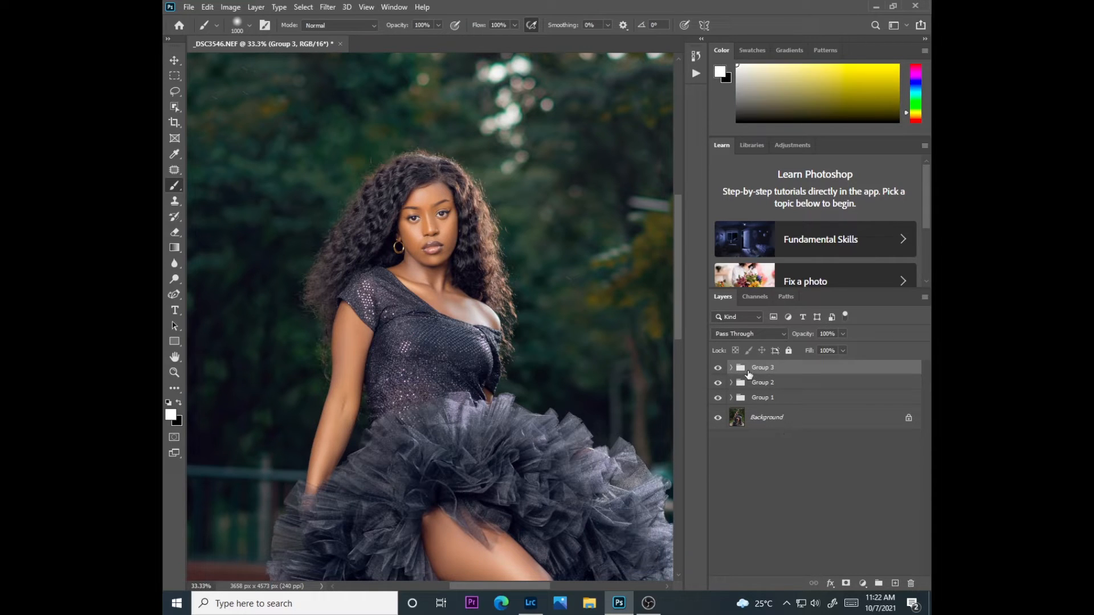
Compare the portrait with Group 3, Group 2 and Group 1 each hidden and shown, and inspect the whole image and upper body
click(718, 368)
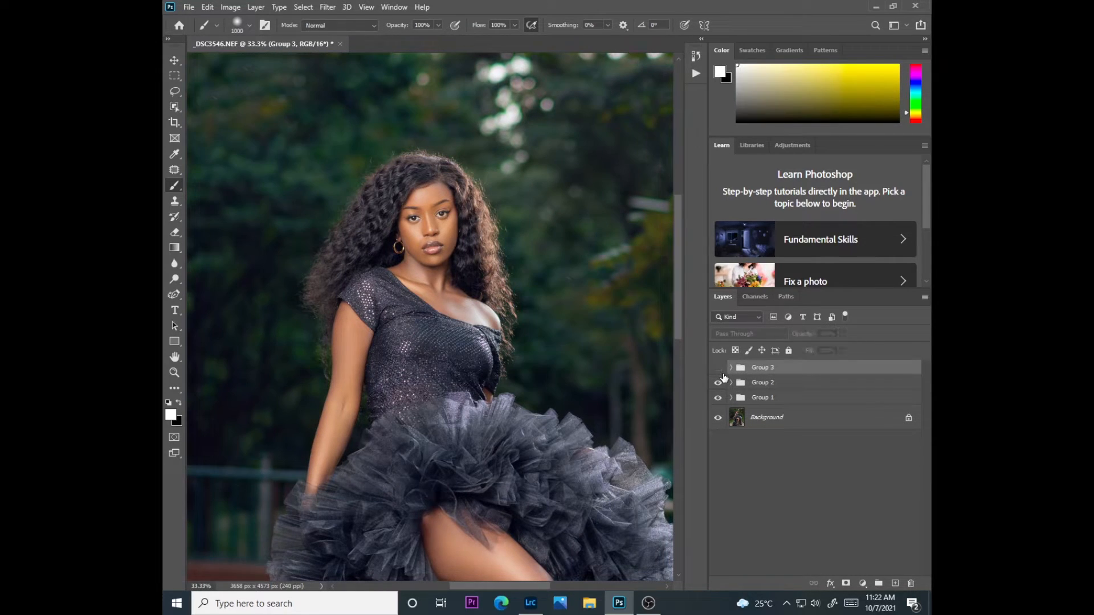
click(718, 368)
click(718, 383)
click(718, 383)
click(719, 383)
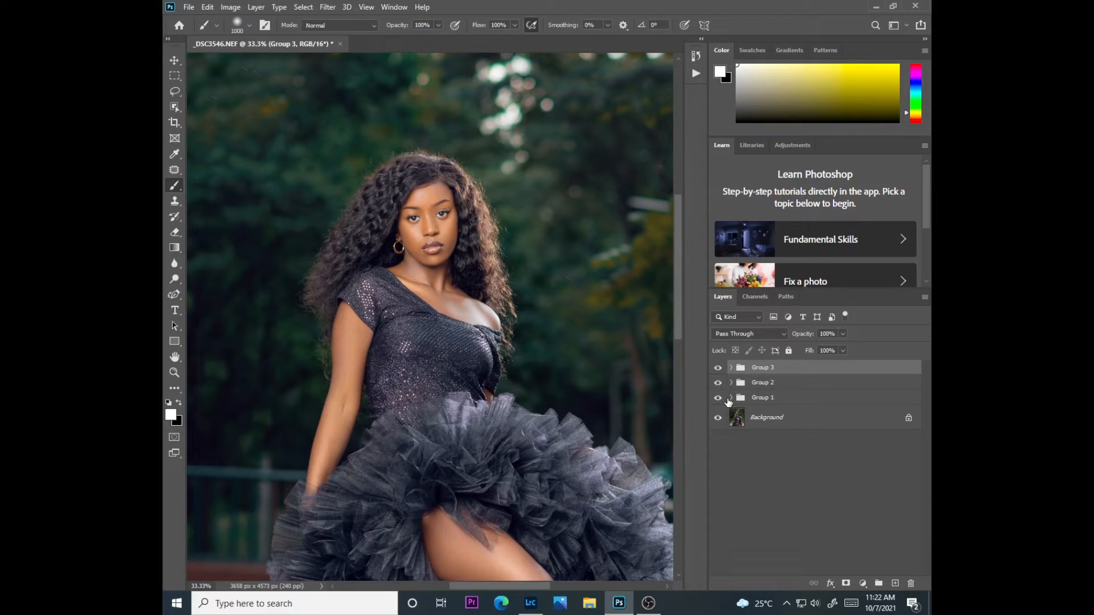
click(718, 398)
click(718, 397)
click(718, 398)
click(718, 398)
key(ctrl+minus)
key(ctrl+minus)
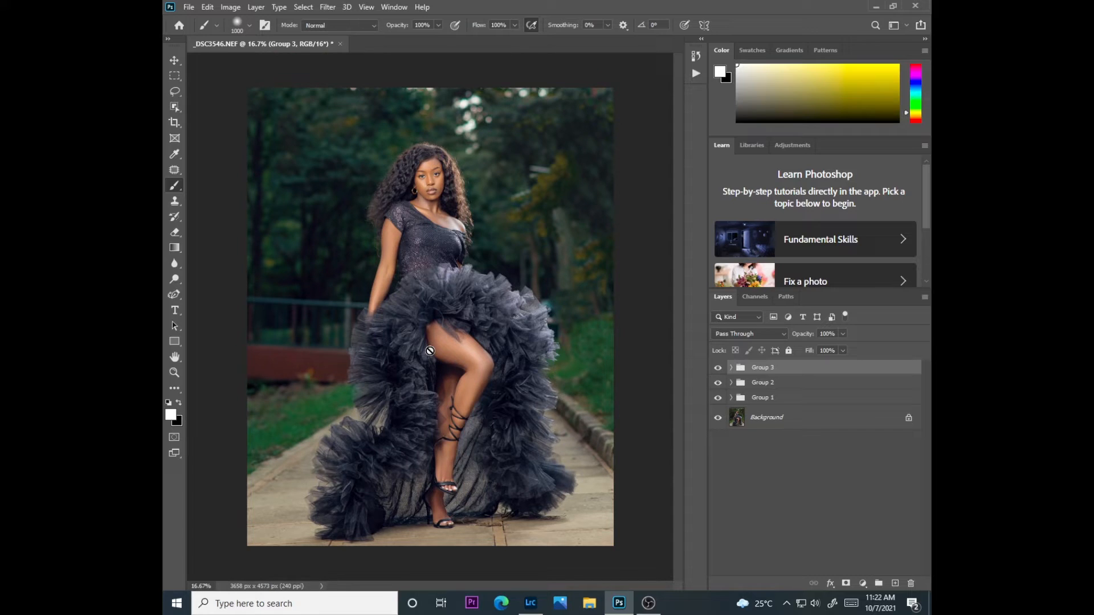
key(ctrl+plus)
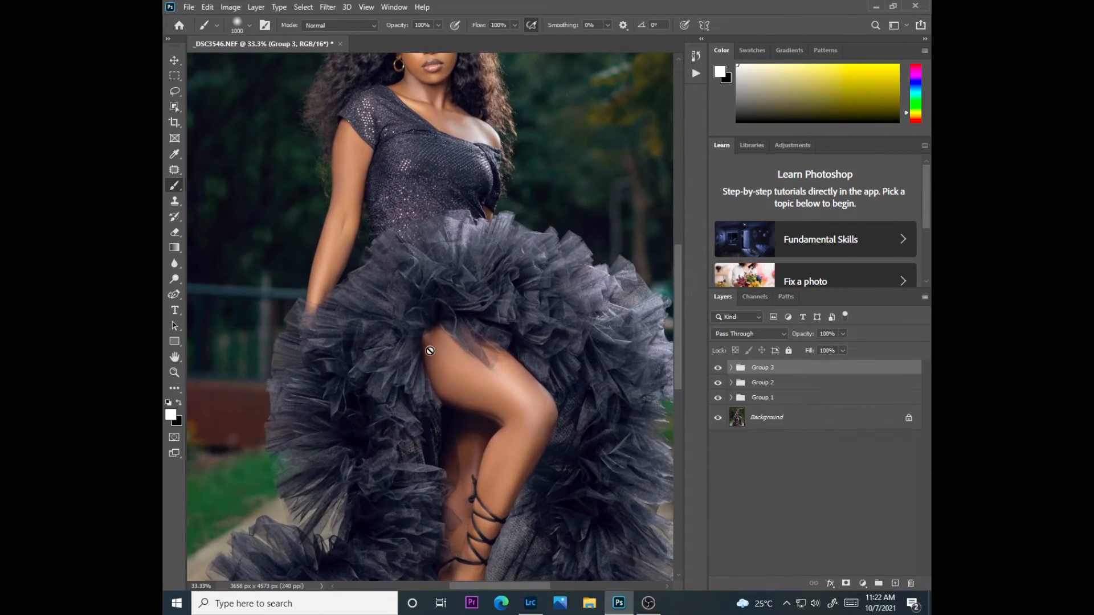
drag(679, 364, 680, 314)
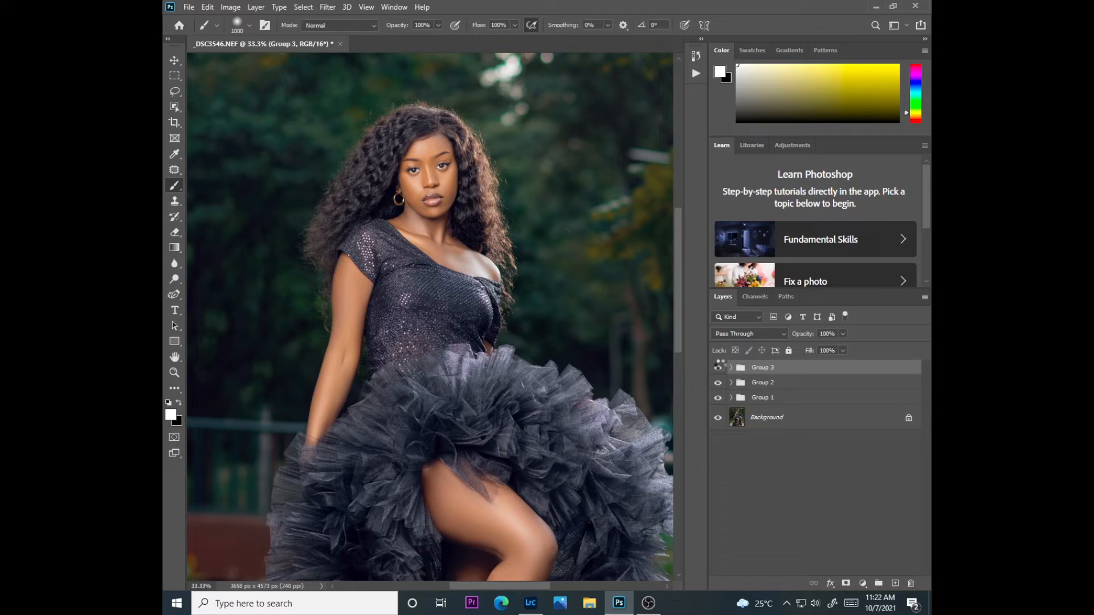
Stamp all visible layers into a new layer above Group 3 and duplicate that layer
key(ctrl+shift+alt+e)
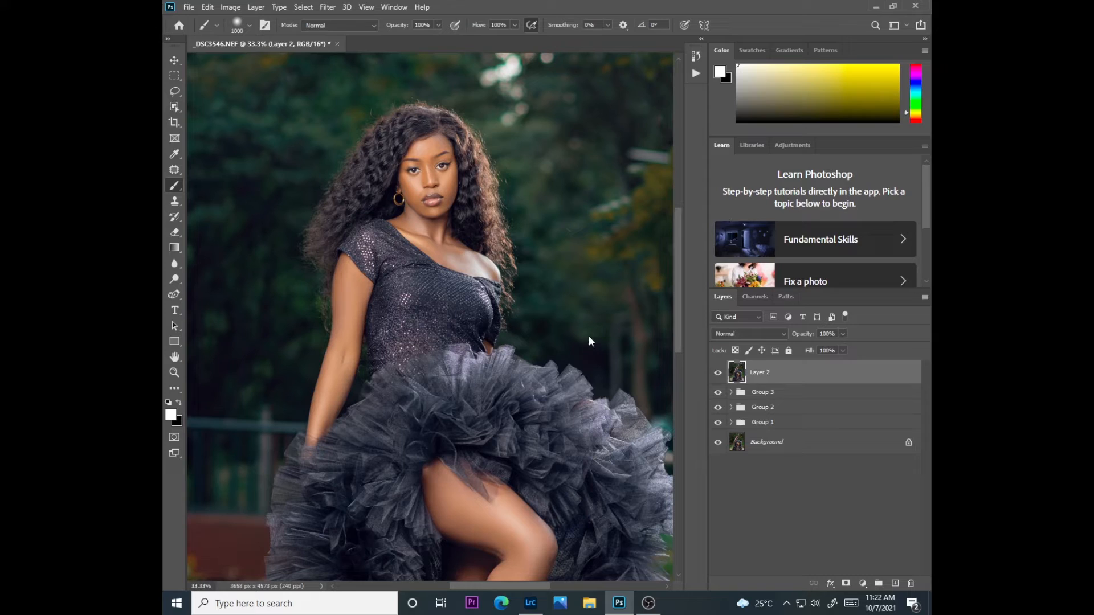
key(ctrl+j)
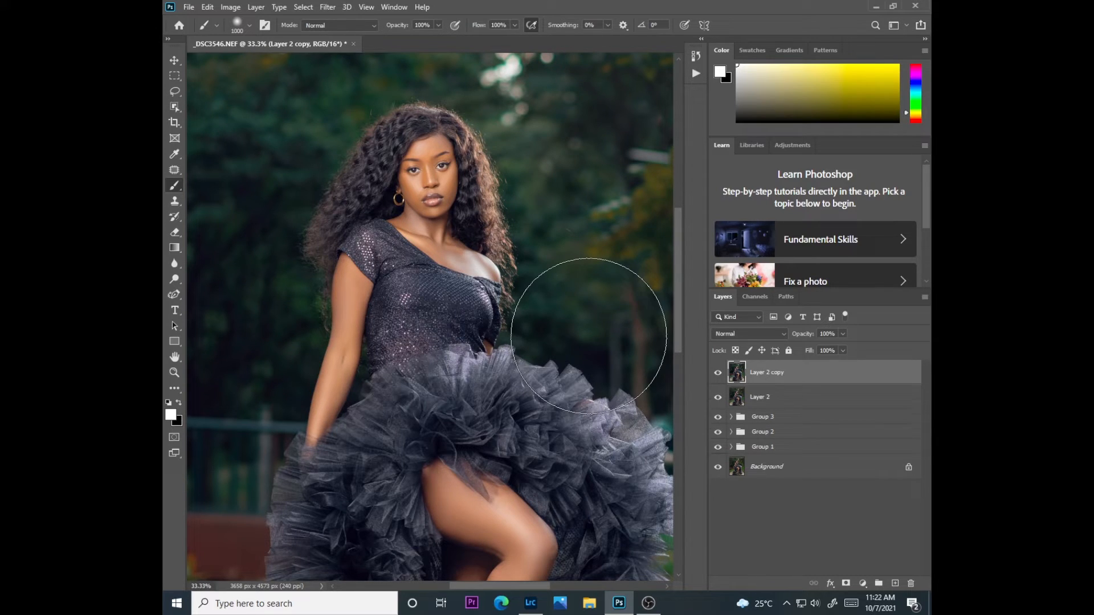
key(ctrl+minus)
key(ctrl+minus)
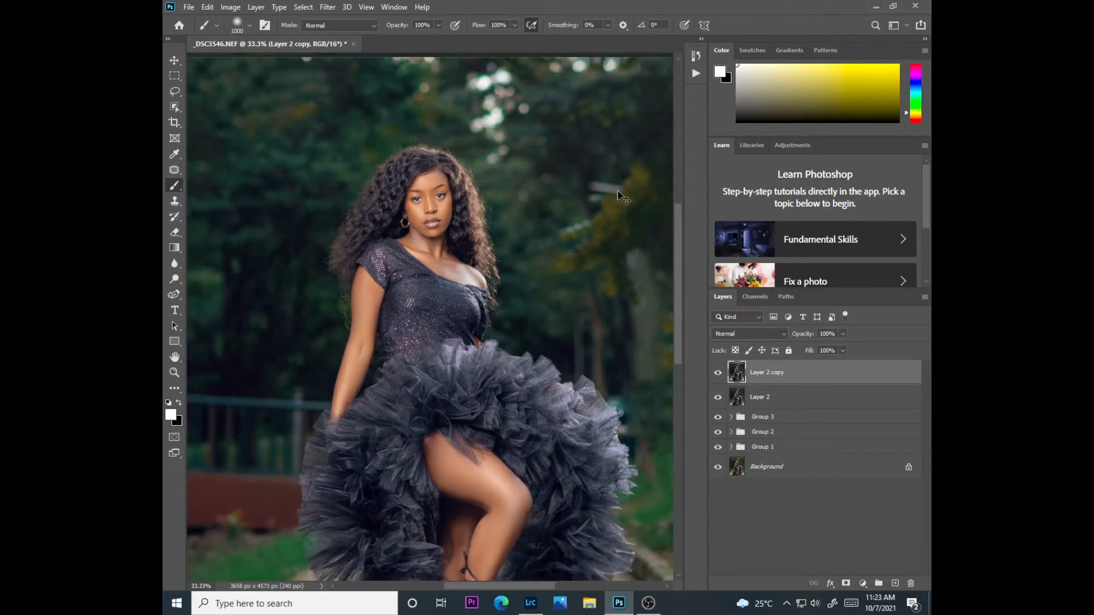
Apply the Camera Raw Filter to the duplicate layer, inspect the face at 100%, and set Temperature to -7 and Vibrance to +7
click(327, 7)
click(364, 78)
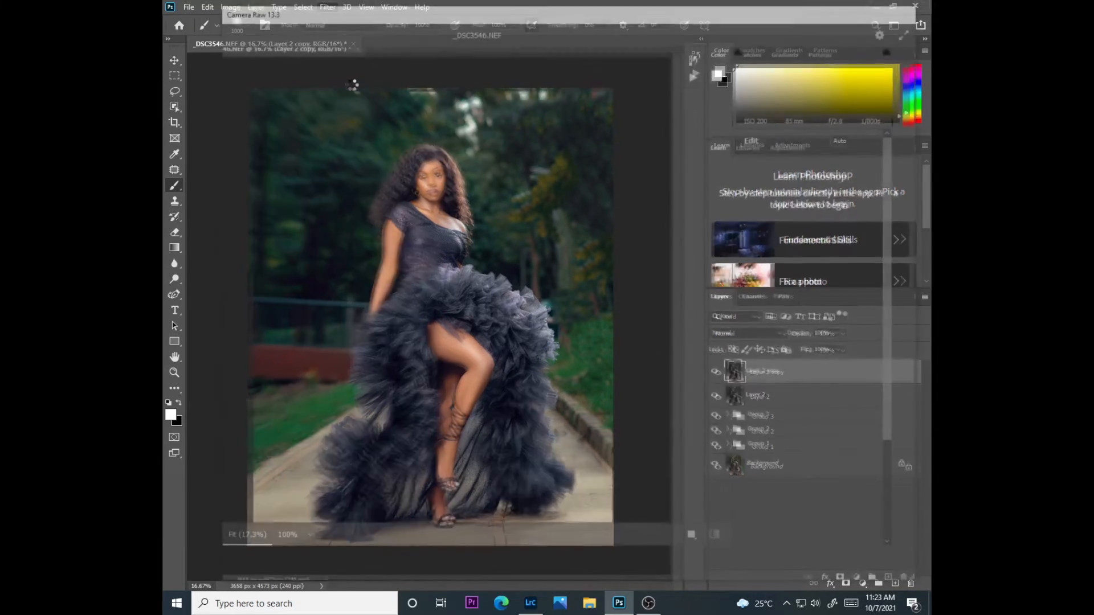
click(486, 146)
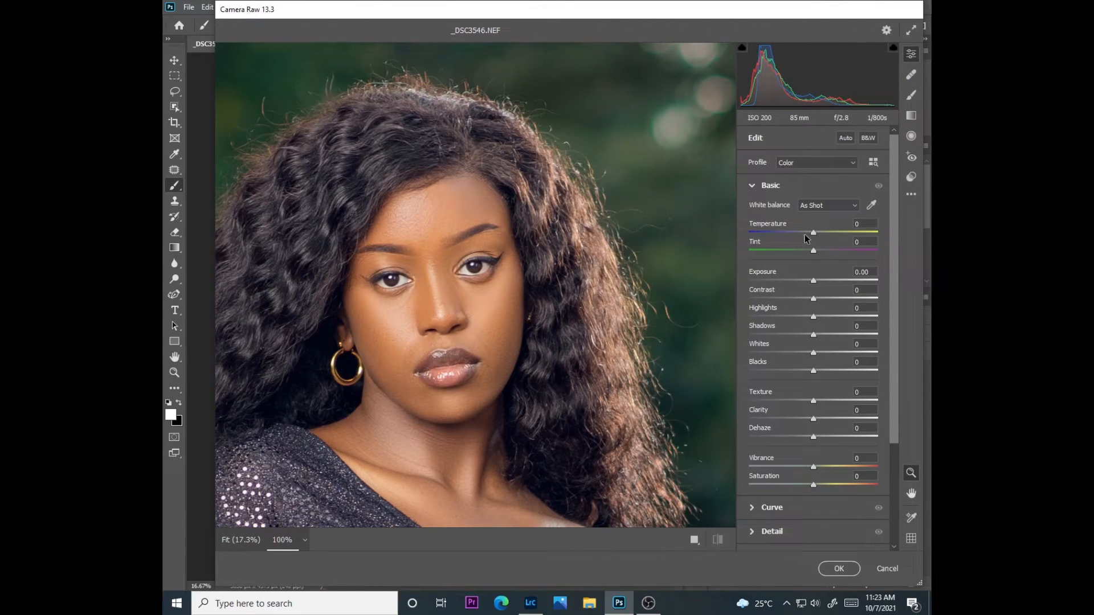
drag(813, 233, 810, 238)
drag(813, 467, 819, 466)
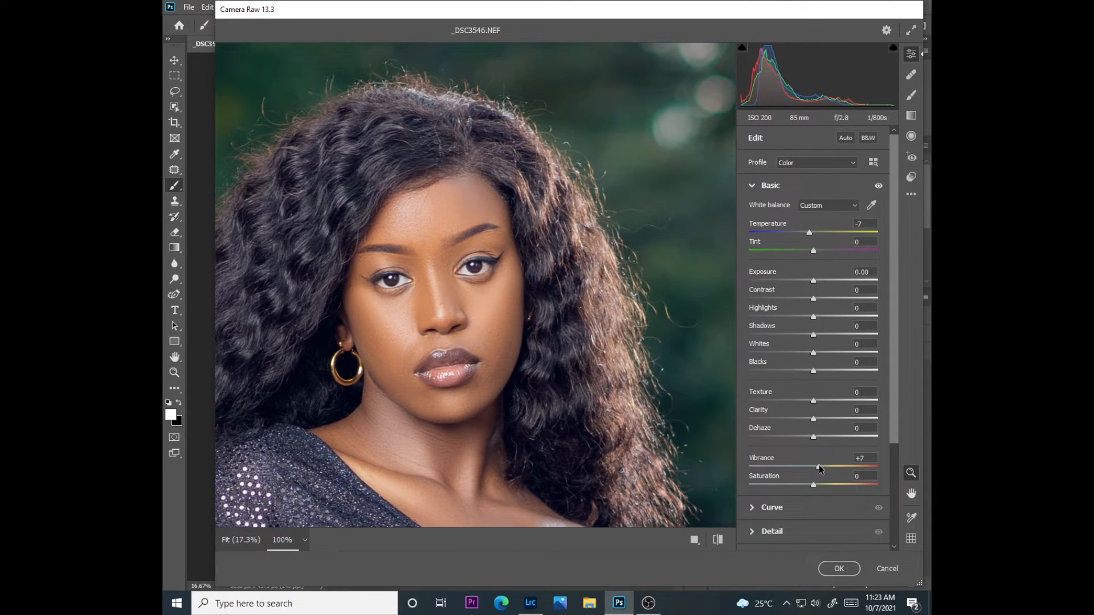
Check the whole portrait and the face at 100% in the Camera Raw preview, and shift Temperature slightly warmer
click(540, 352)
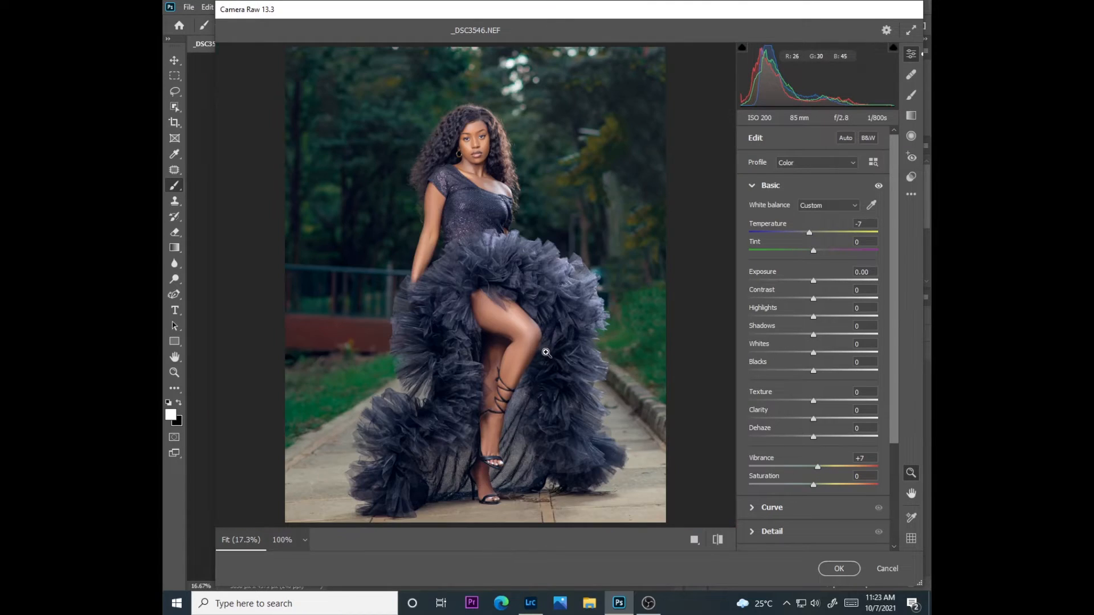
click(489, 142)
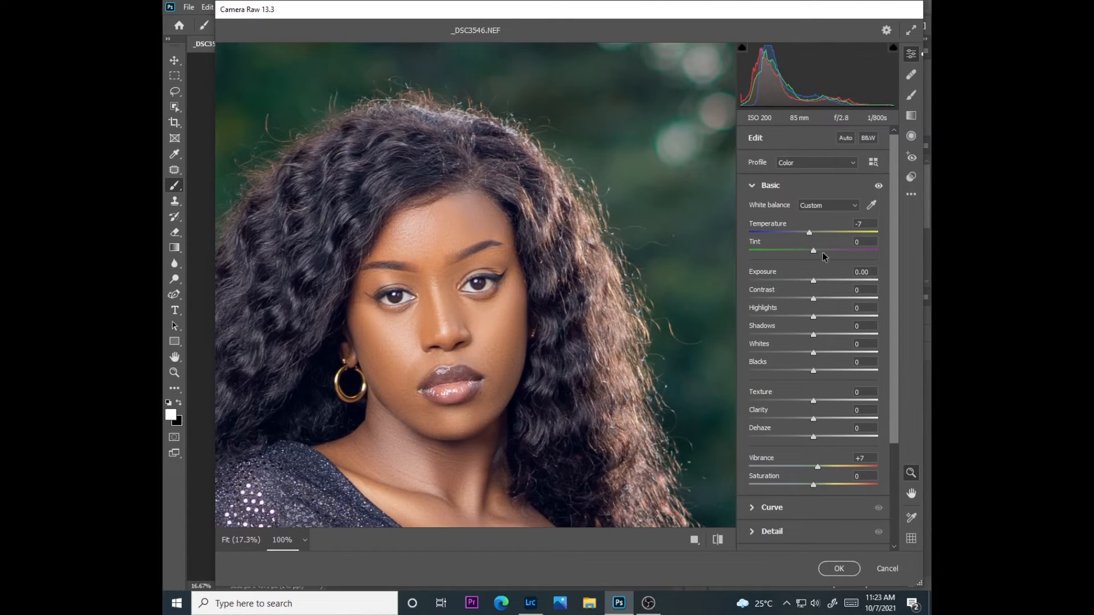
drag(810, 233, 812, 233)
Calibrate the colors with Red Primary Hue at -7, fine-tune Red Saturation and Blue Hue, reset Green Hue, and apply the filter
drag(893, 314, 887, 431)
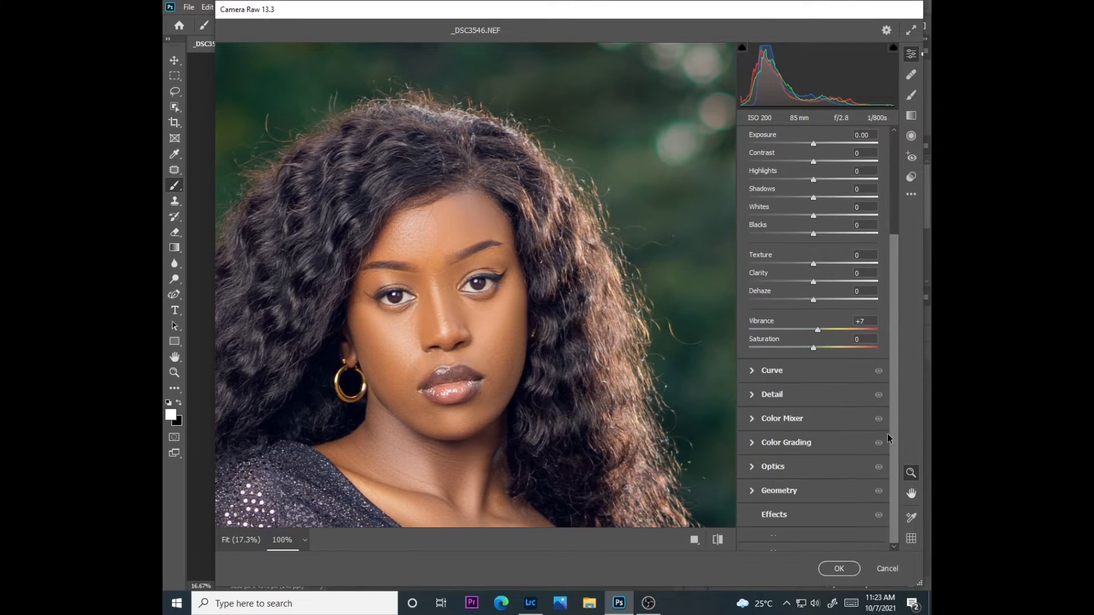
click(786, 534)
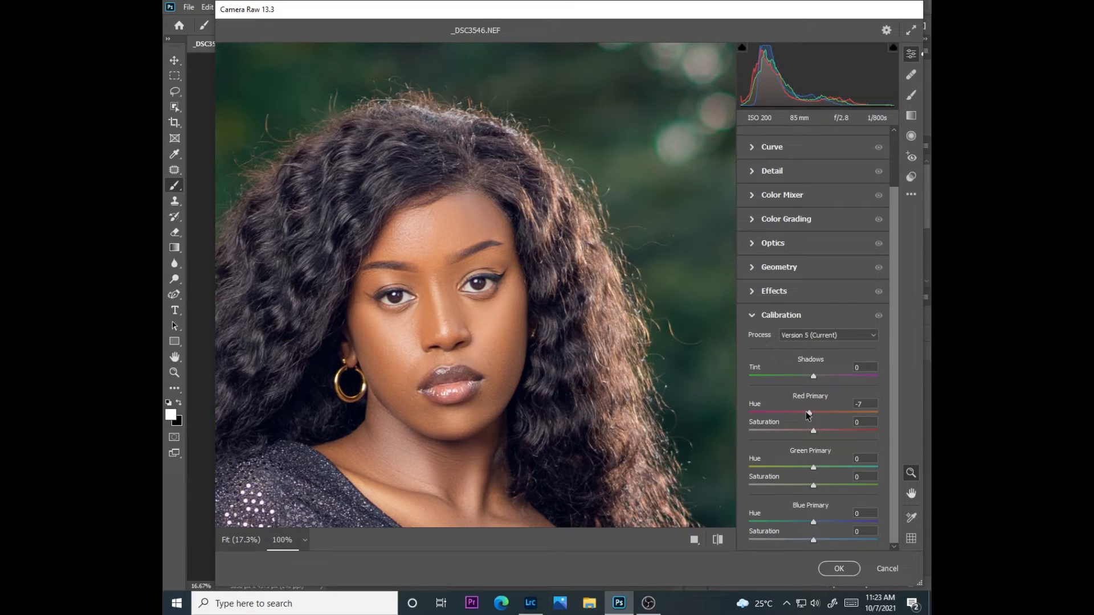
drag(815, 432, 814, 432)
mouse_move(812, 525)
mouse_down()
mouse_move(801, 527)
mouse_move(815, 540)
mouse_move(811, 522)
mouse_up()
drag(819, 468, 815, 467)
double_click(817, 466)
click(838, 568)
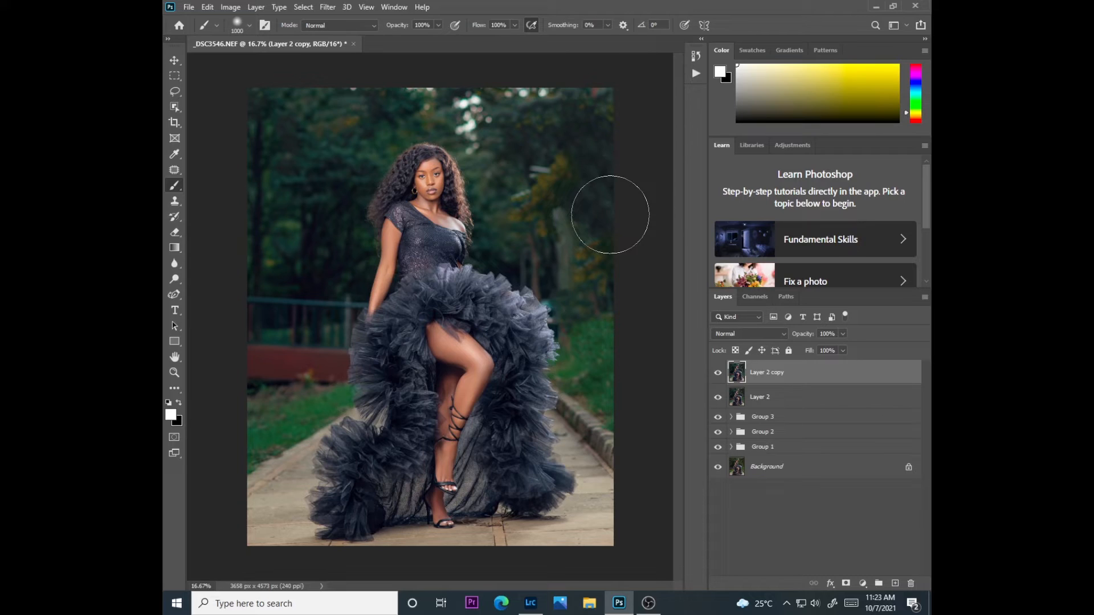
Compare the portrait with Layer 2 copy hidden and shown, and try to open an extension
click(718, 373)
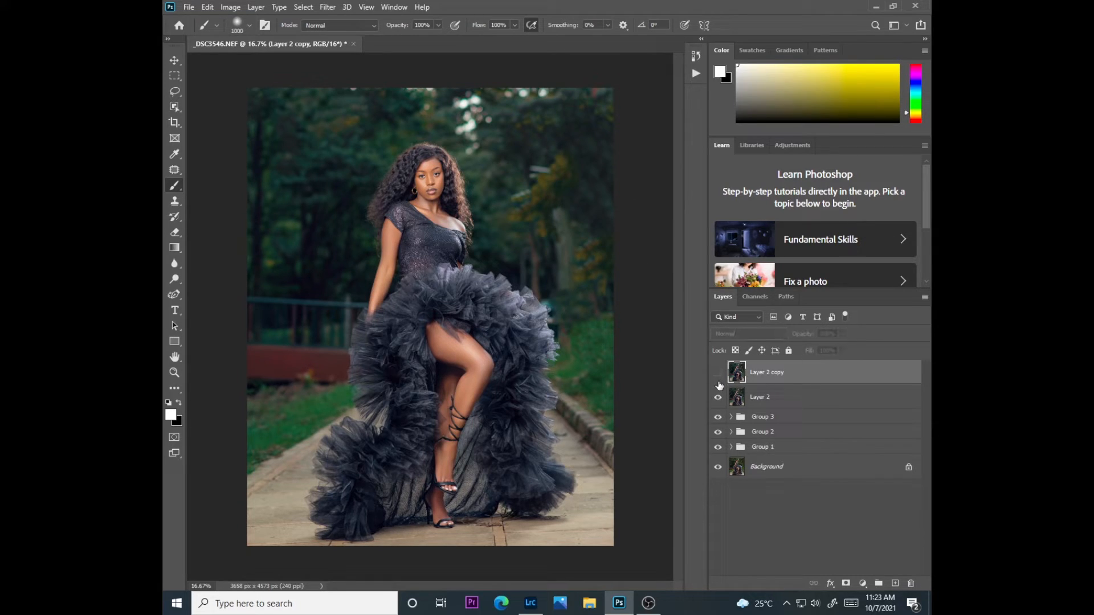
click(718, 374)
click(717, 373)
click(395, 9)
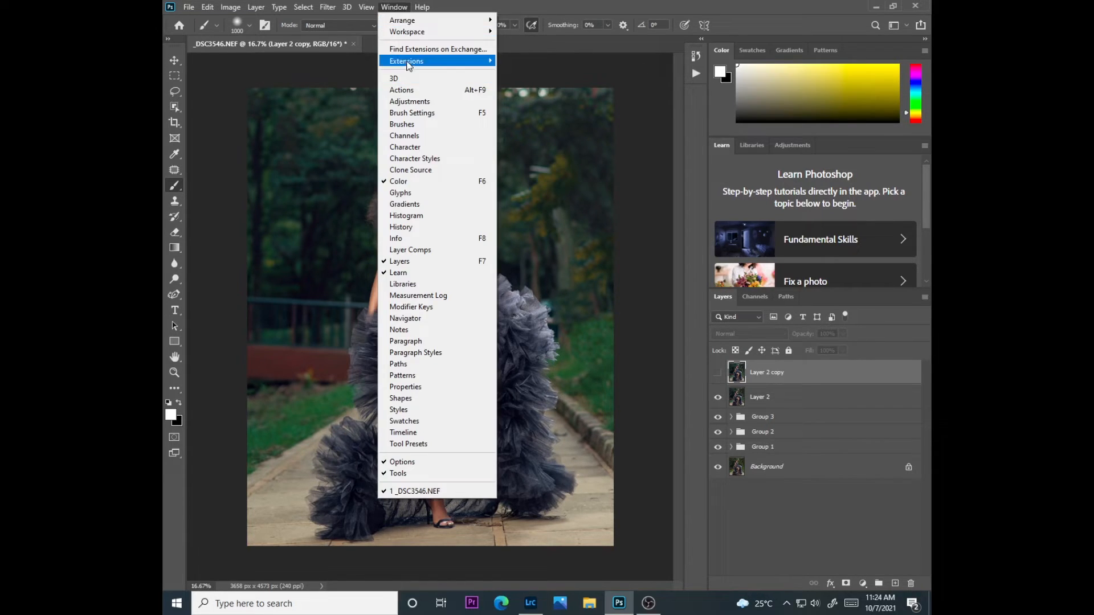
click(535, 72)
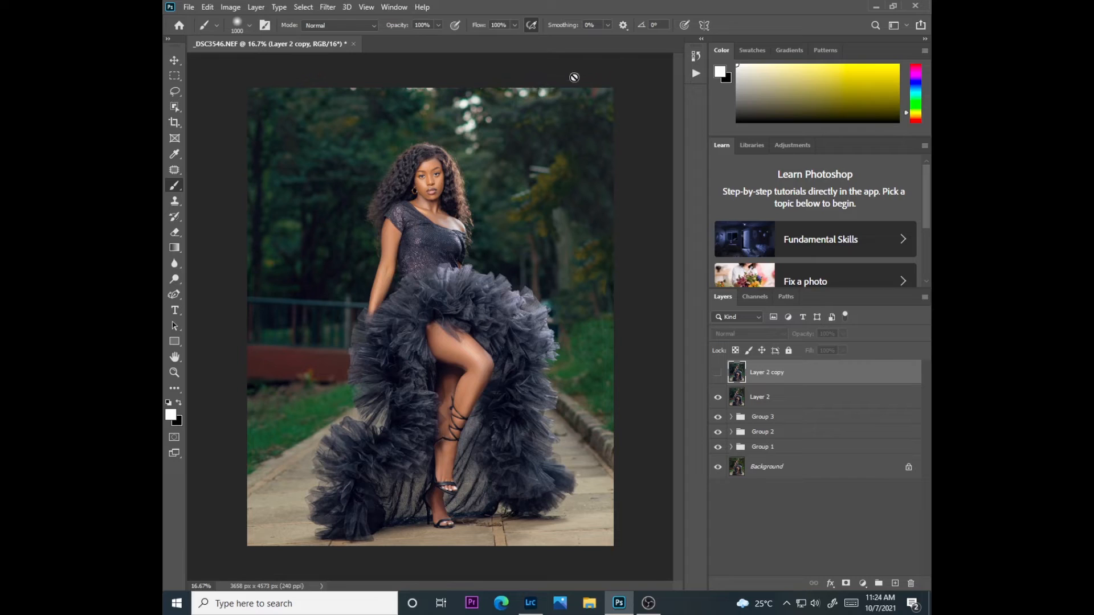
click(717, 372)
click(720, 372)
click(719, 372)
Add a Camera Raw vignette of -34 with Midpoint 38, Roundness -44, Feather 69 and Highlights 3, and set Layer 2 copy's opacity to 70%
click(327, 7)
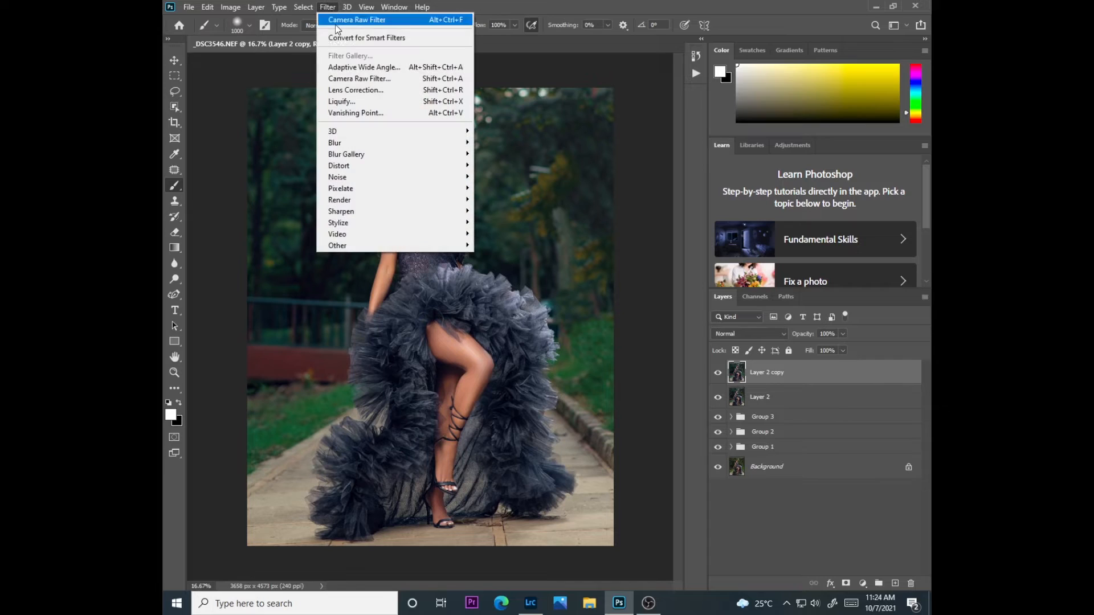
click(346, 79)
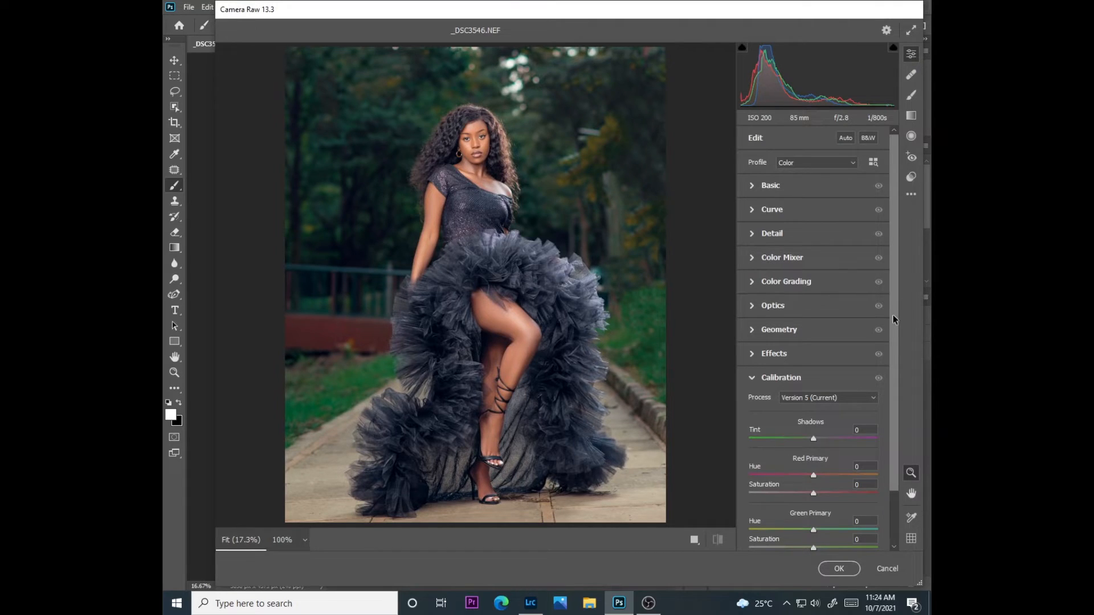
scroll(883, 394, down, 2)
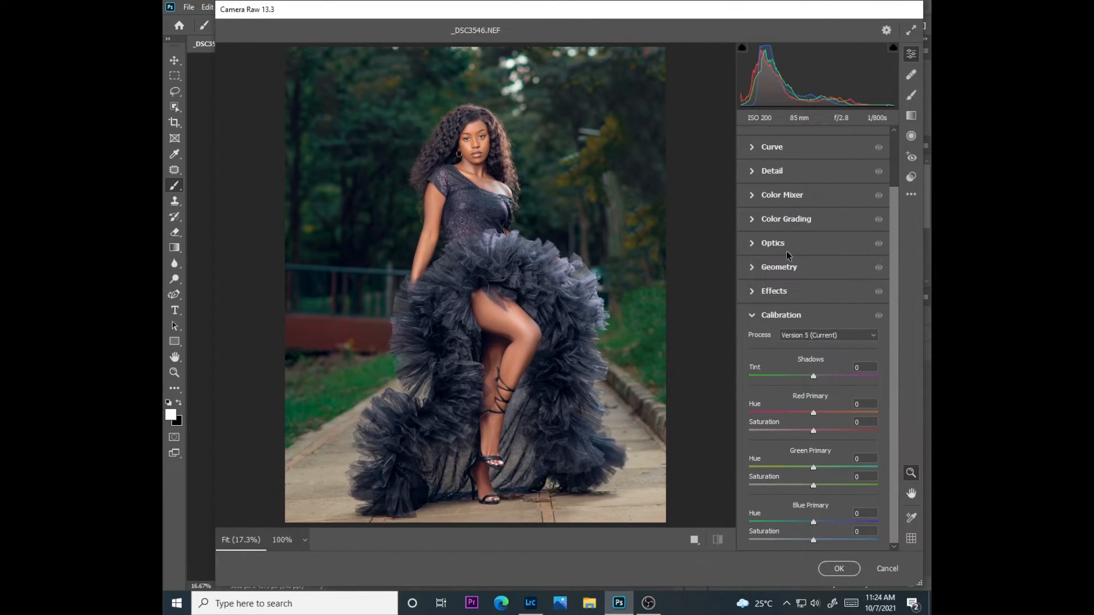
click(784, 292)
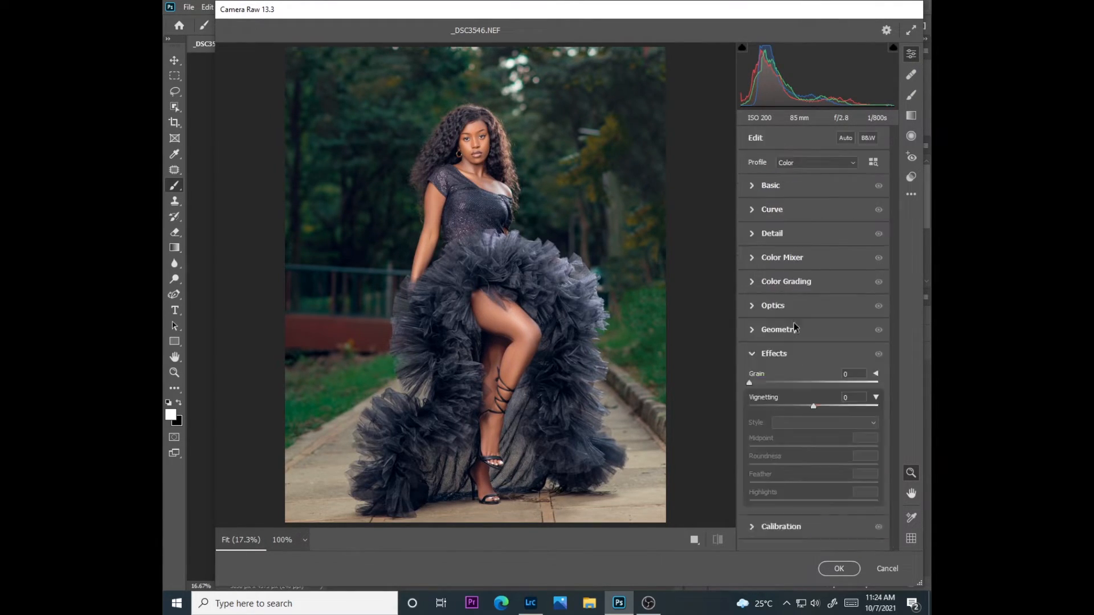
drag(800, 407, 790, 408)
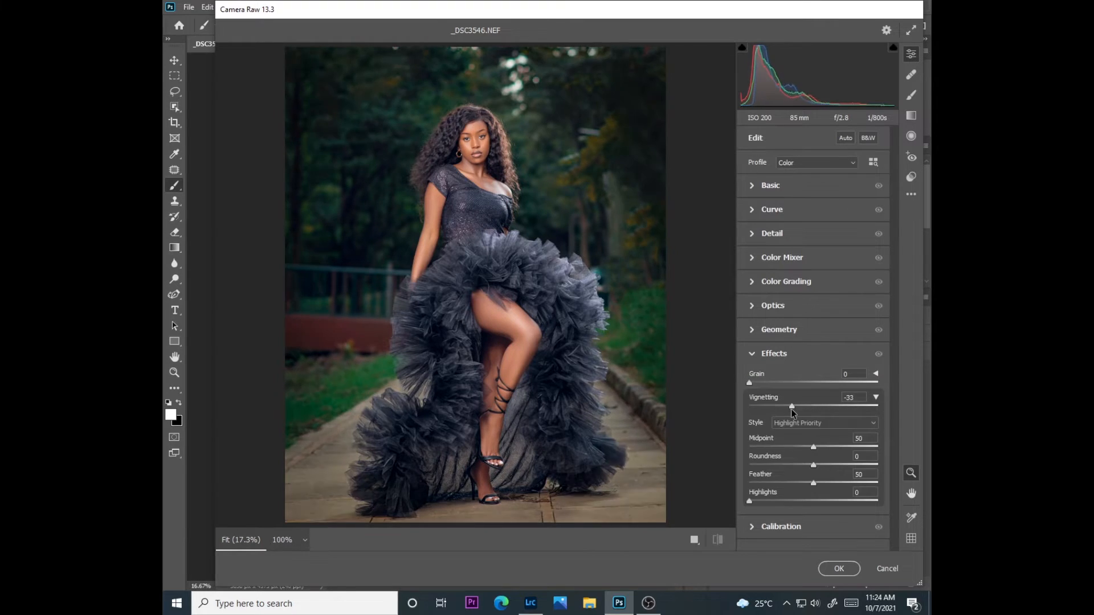
click(800, 447)
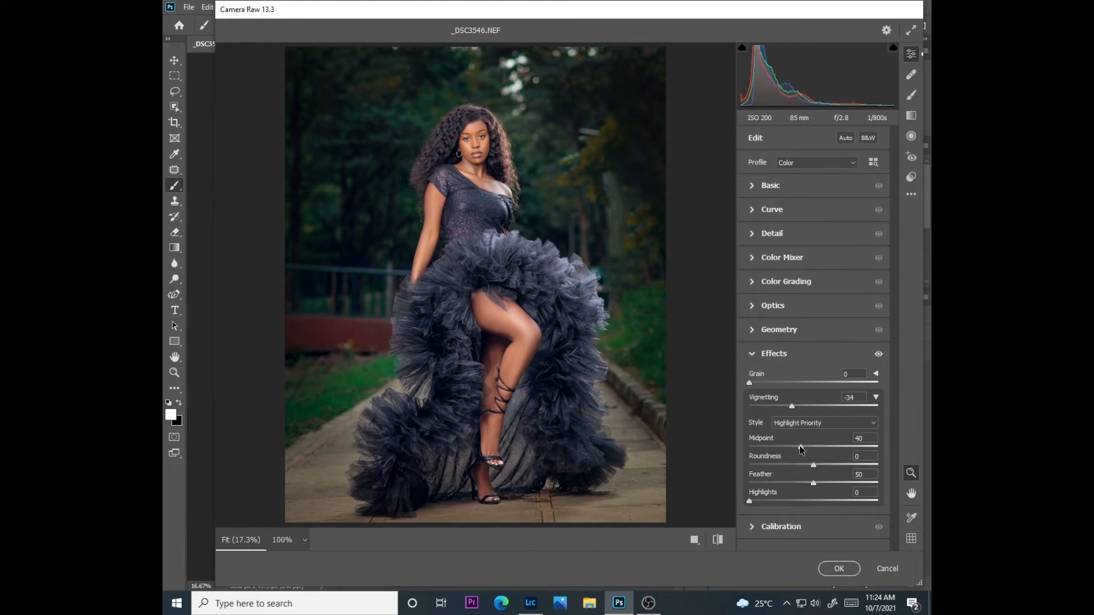
drag(796, 447, 828, 490)
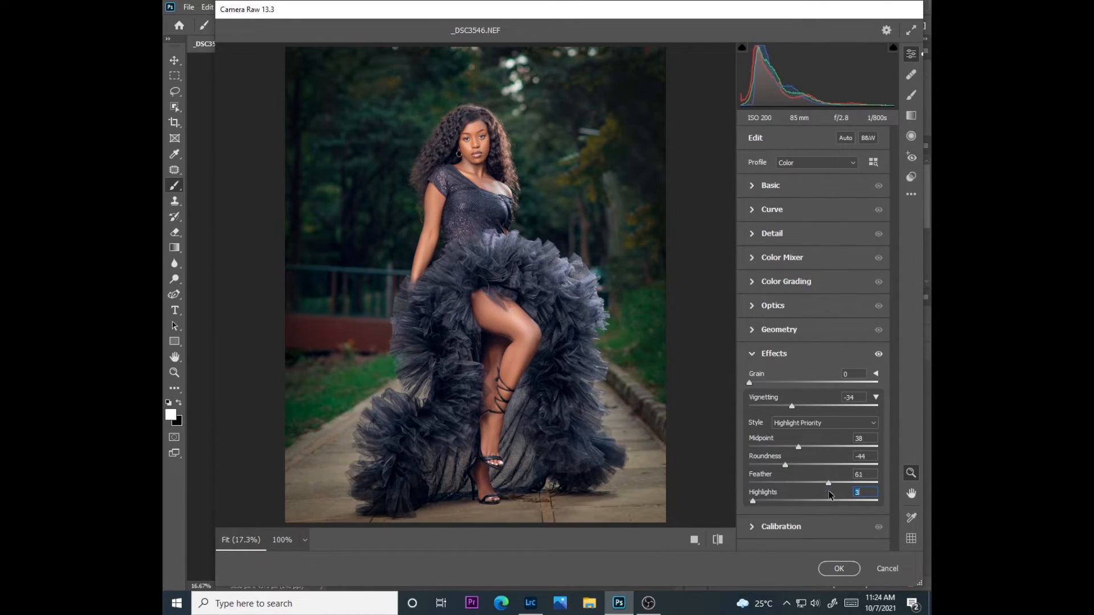
click(840, 567)
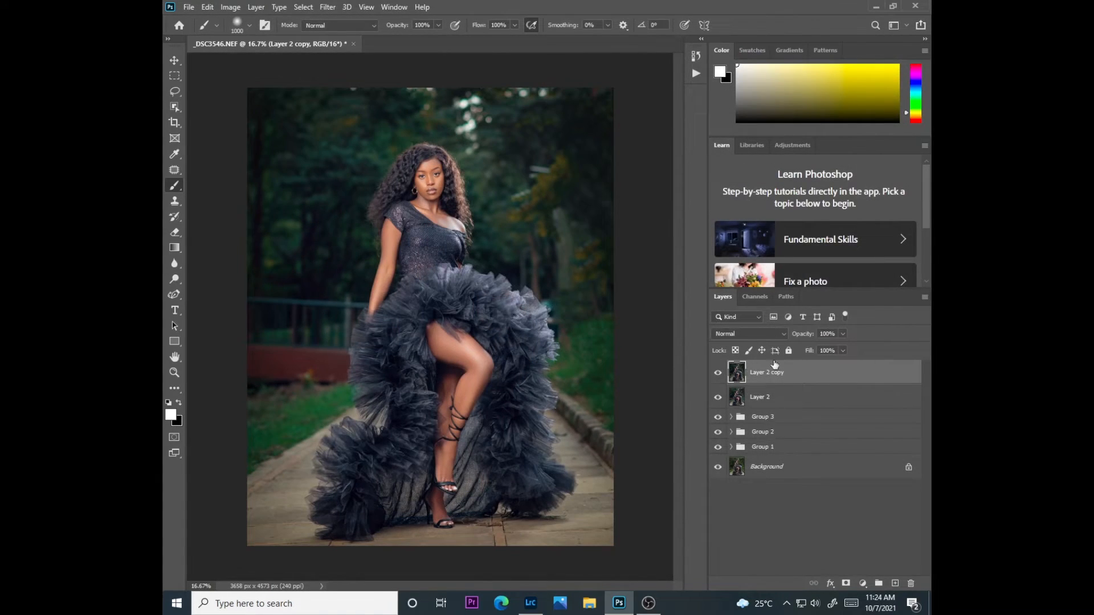
click(843, 334)
drag(833, 347, 823, 348)
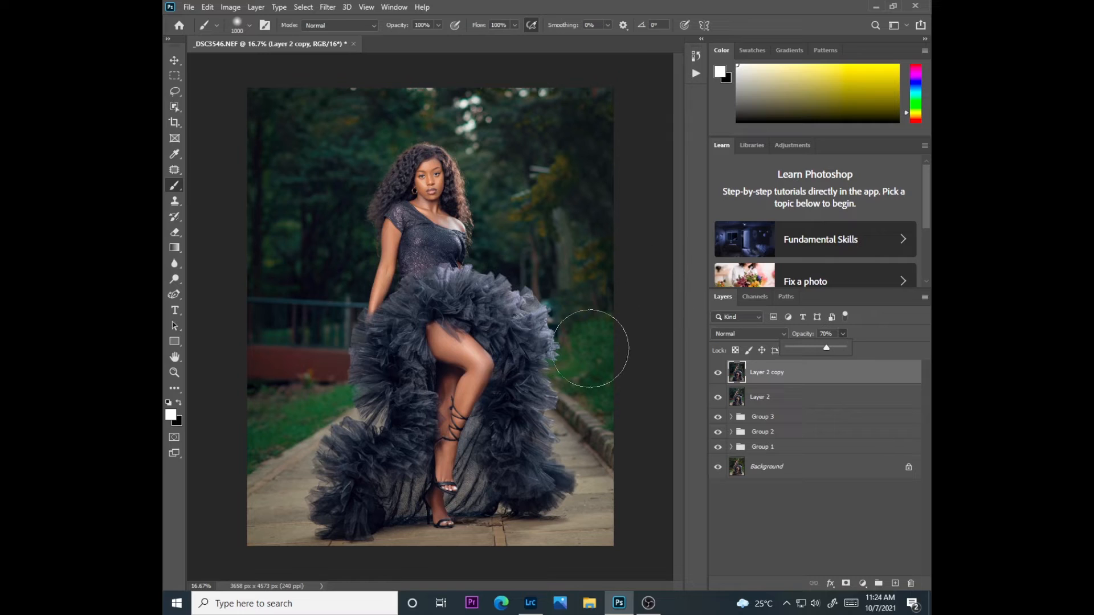
Add a Selective Color adjustment layer above Layer 2 copy, setting Greens to Cyan +89 and Magenta +86 and lowering Yellow
click(863, 583)
click(850, 547)
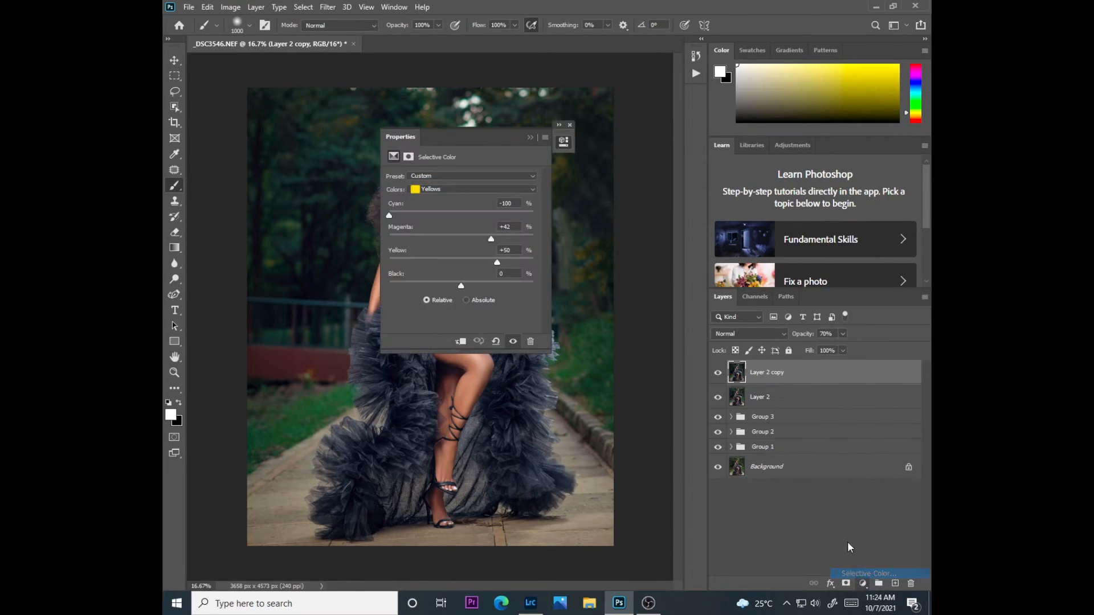
drag(491, 138, 694, 109)
click(664, 161)
click(639, 188)
drag(638, 186, 731, 185)
mouse_move(664, 210)
mouse_down()
mouse_move(577, 203)
mouse_move(704, 201)
mouse_move(601, 209)
mouse_move(653, 209)
mouse_up()
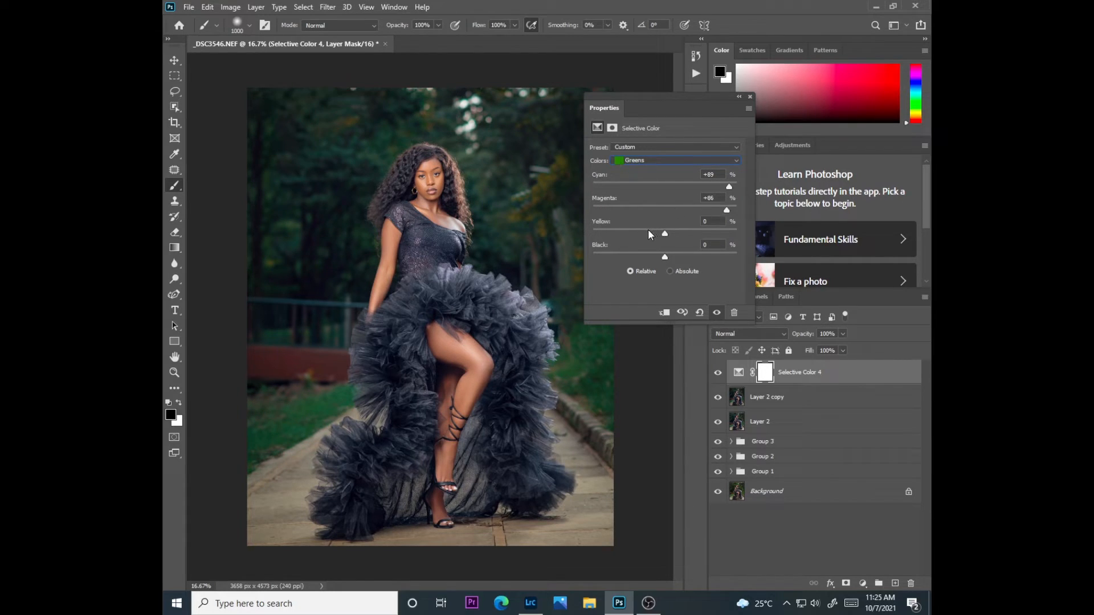
drag(629, 233, 633, 233)
click(738, 97)
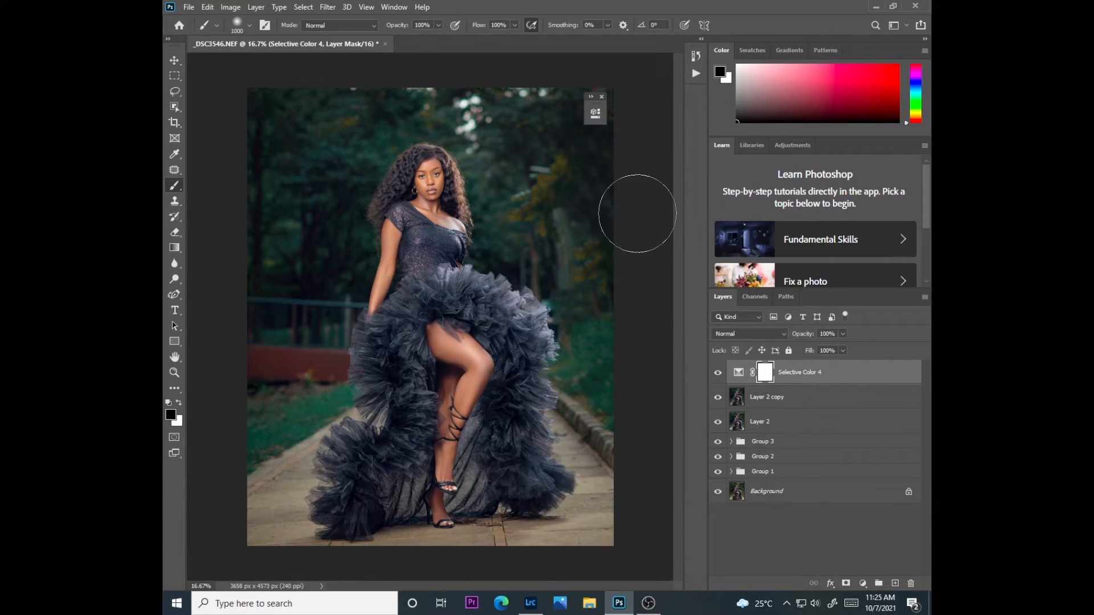
Stamp all visible layers into a new layer above Selective Color 4 and duplicate that layer
key(ctrl+plus)
key(ctrl+plus)
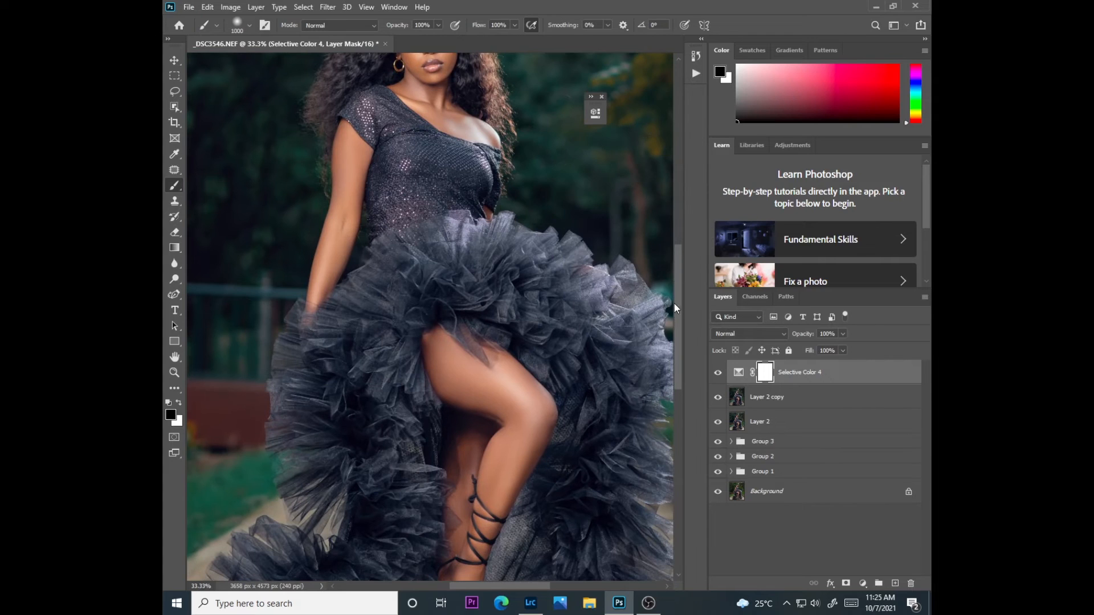
mouse_move(683, 349)
mouse_down()
mouse_move(681, 290)
mouse_move(675, 412)
mouse_move(684, 296)
mouse_move(679, 341)
mouse_move(679, 305)
mouse_up()
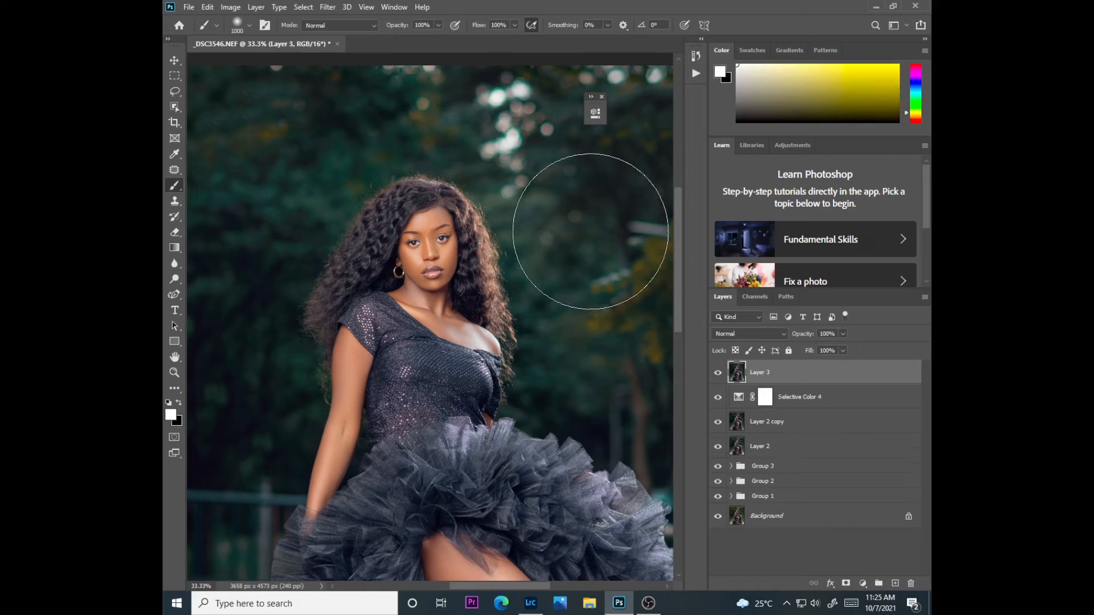
key(ctrl+j)
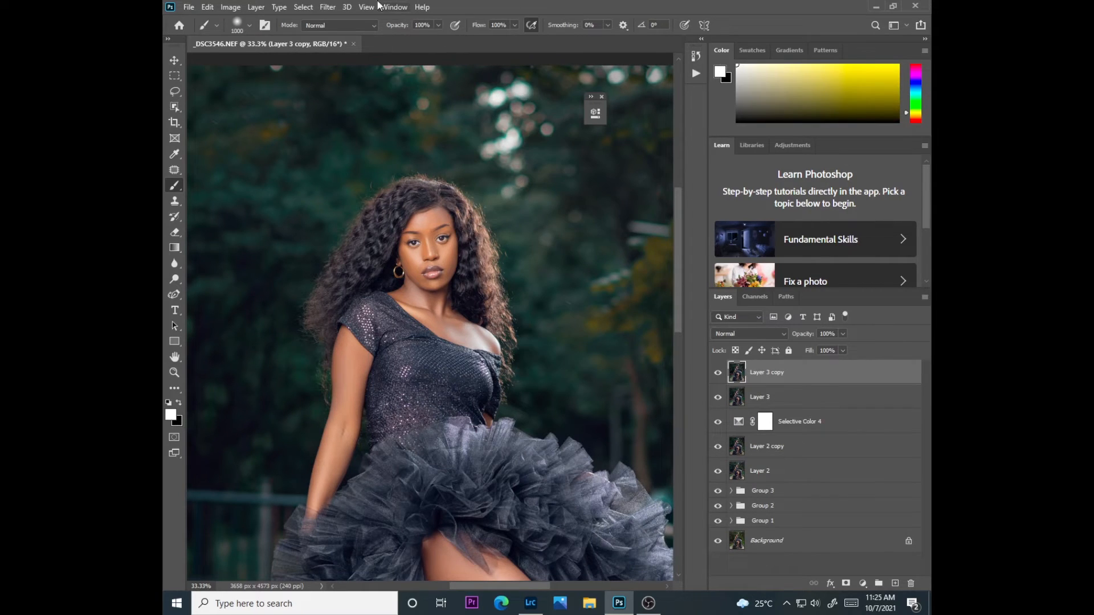
Brighten both eyes on Layer 3 copy with the Camera Raw adjustment brush at size 3 and Exposure +1.80, and set layer opacity to 54%
click(327, 7)
click(347, 74)
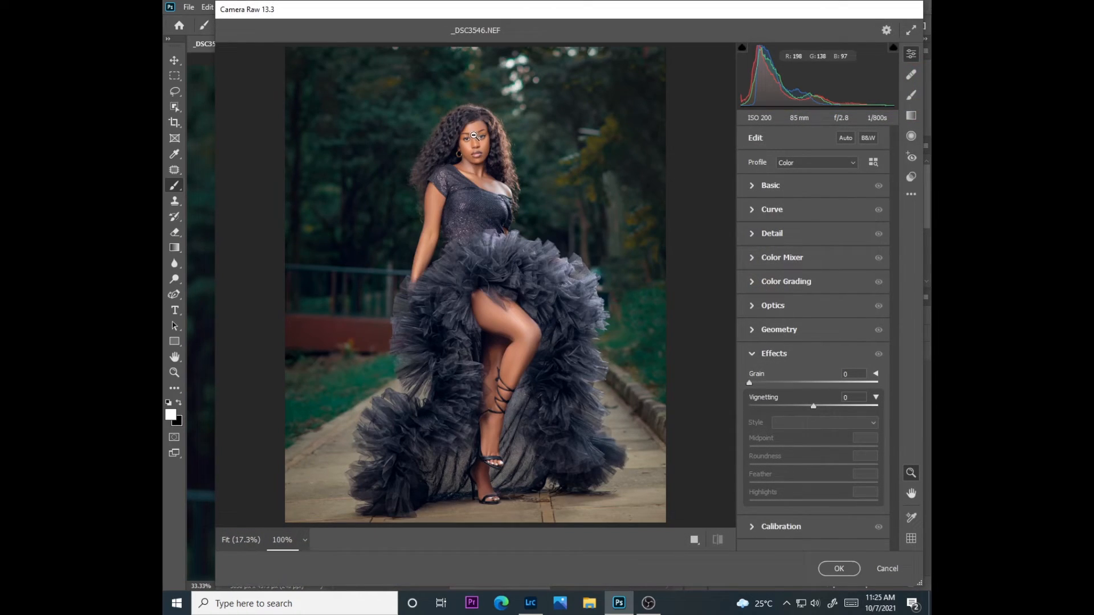
click(473, 136)
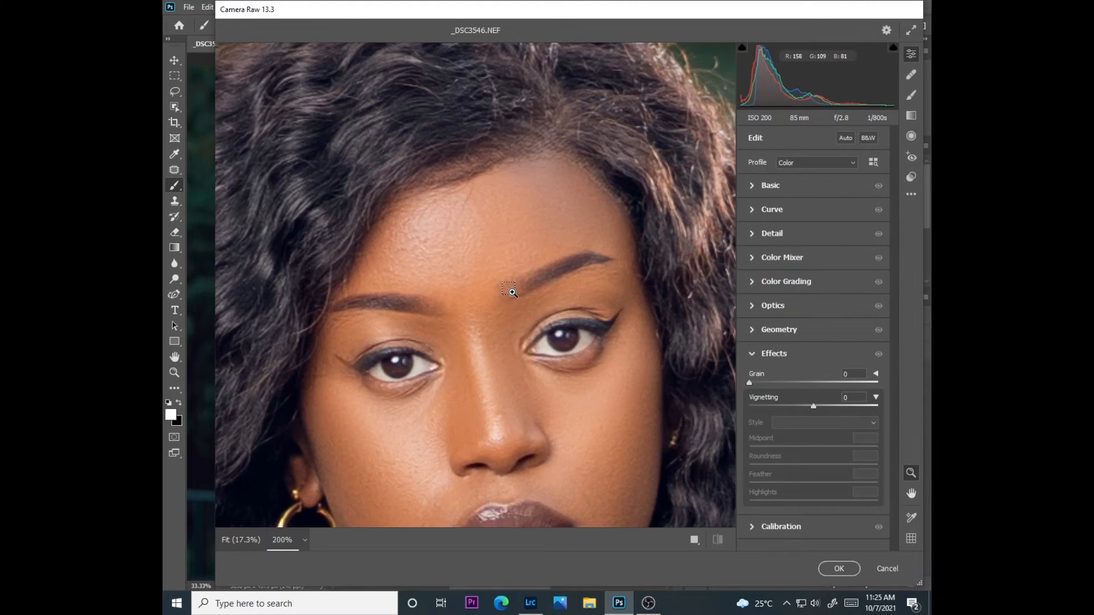
click(512, 289)
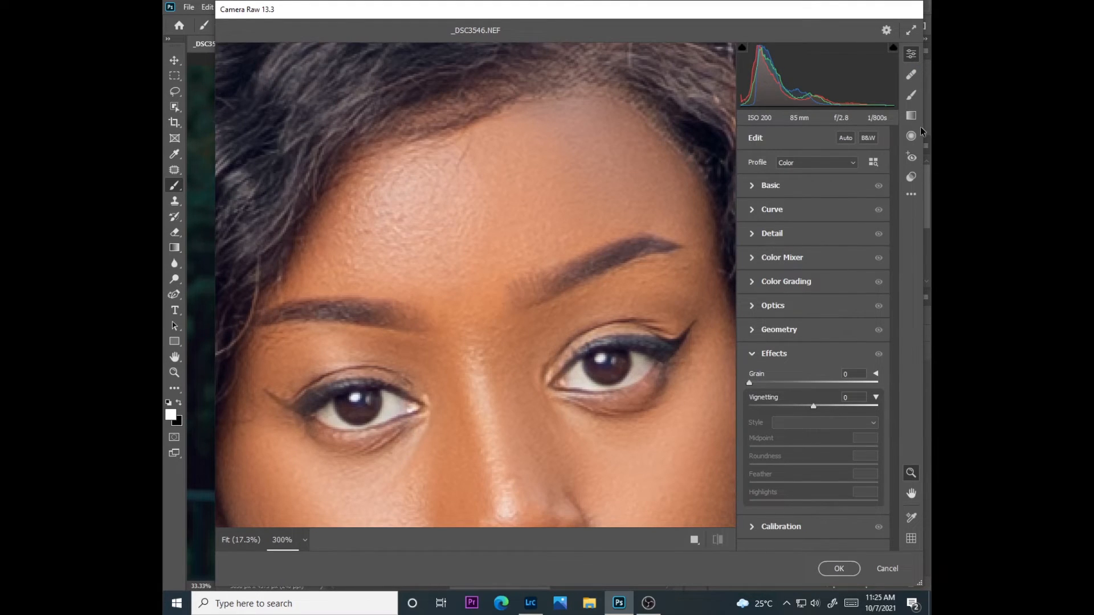
click(910, 95)
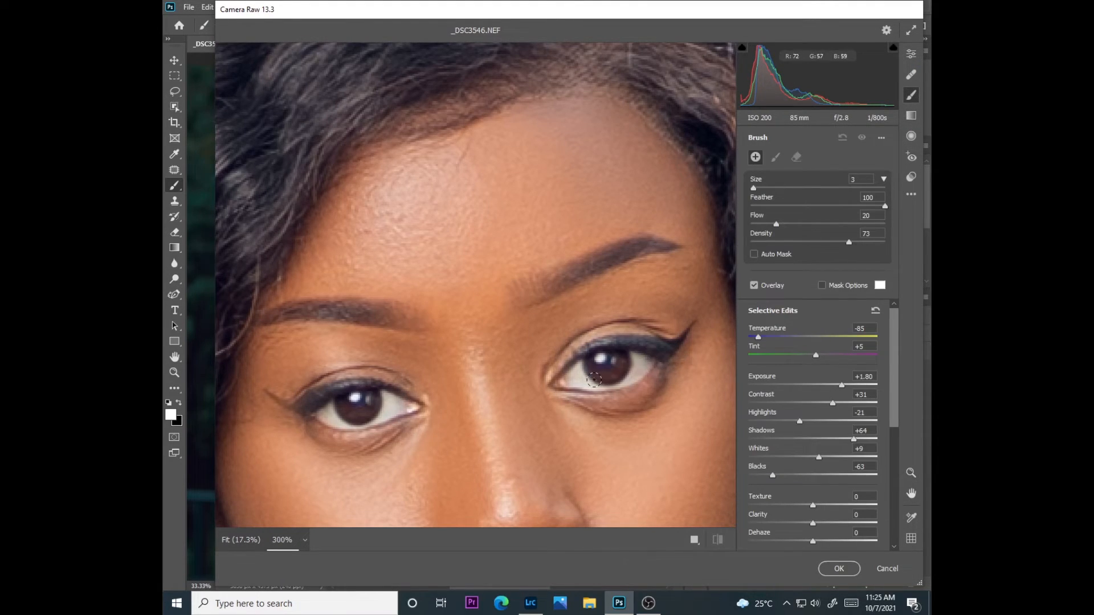
mouse_move(588, 365)
mouse_down()
mouse_move(584, 387)
mouse_move(637, 373)
mouse_move(638, 361)
mouse_up()
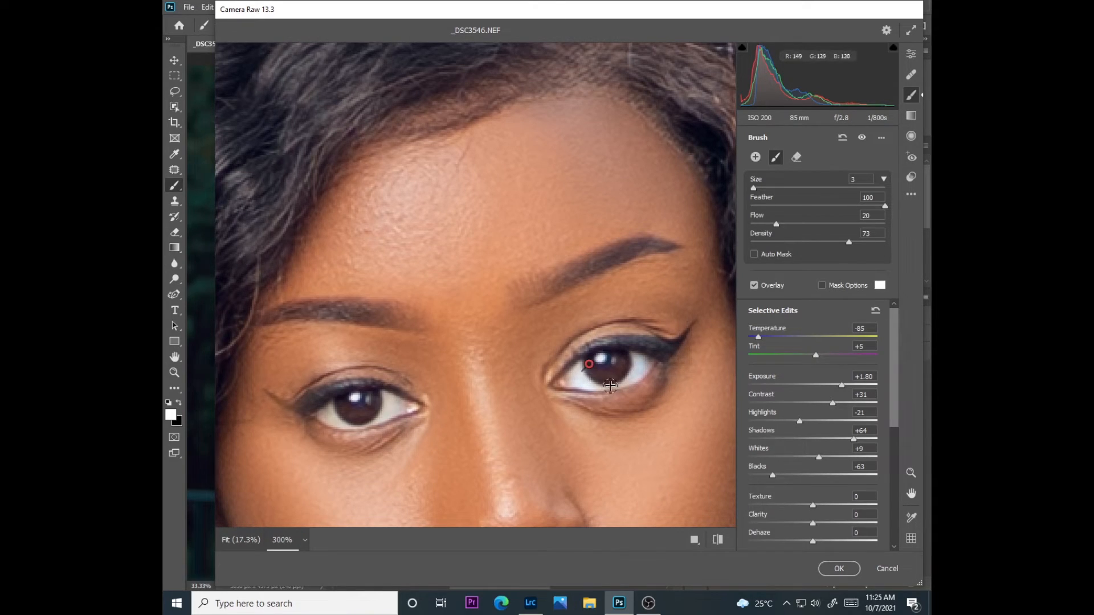
mouse_move(329, 413)
mouse_down()
mouse_move(330, 421)
mouse_move(338, 405)
mouse_up()
click(836, 570)
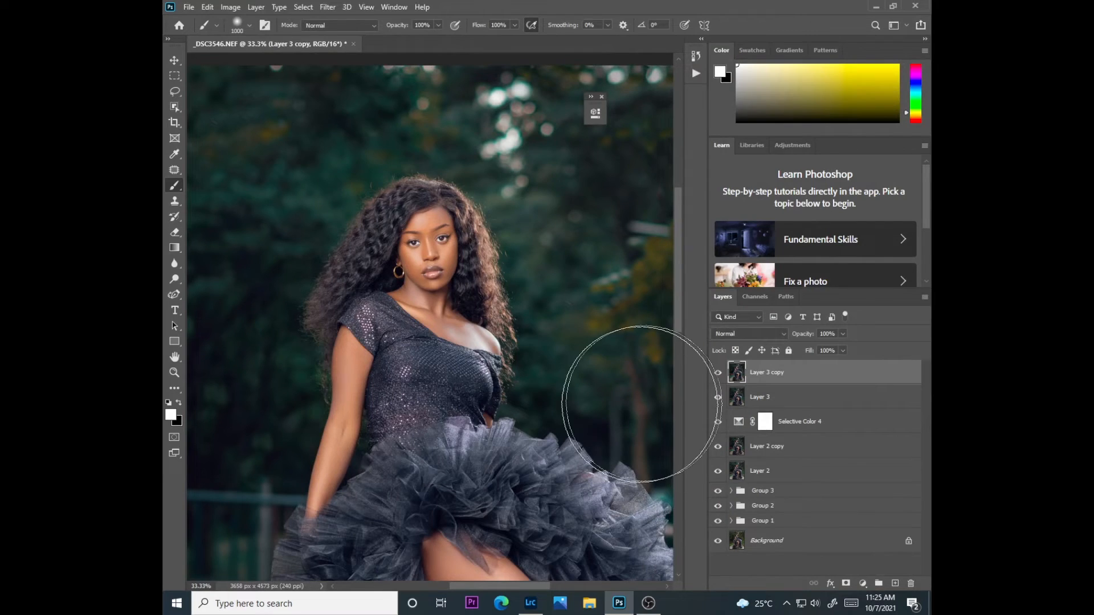
click(842, 334)
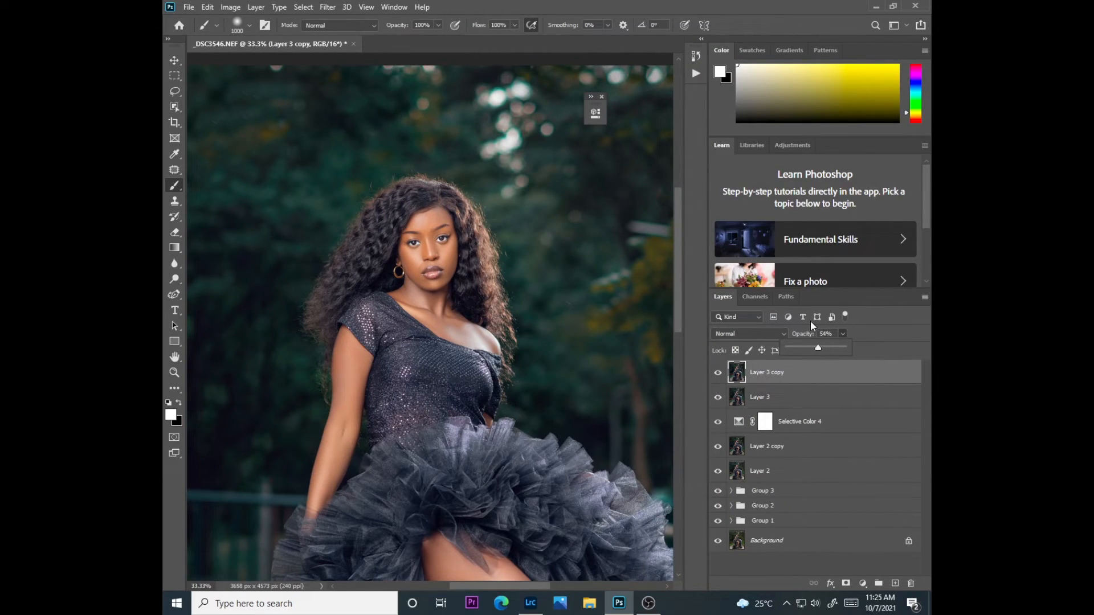
Group all layers above the Background and inspect the woman's face and upper body at 25% zoom
key(ctrl+minus)
key(ctrl+minus)
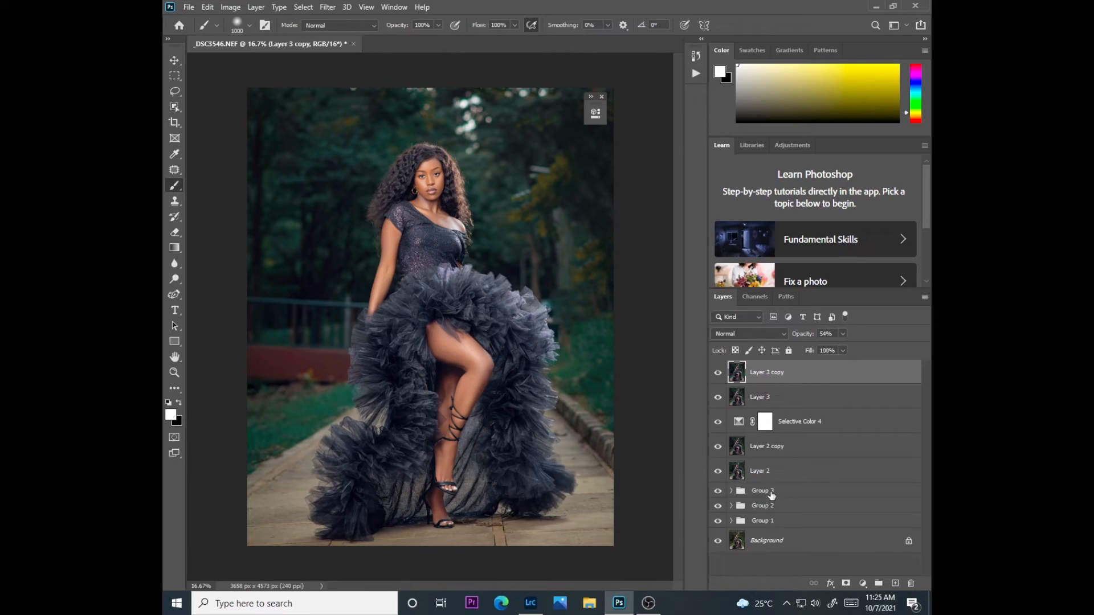
shift+click(770, 521)
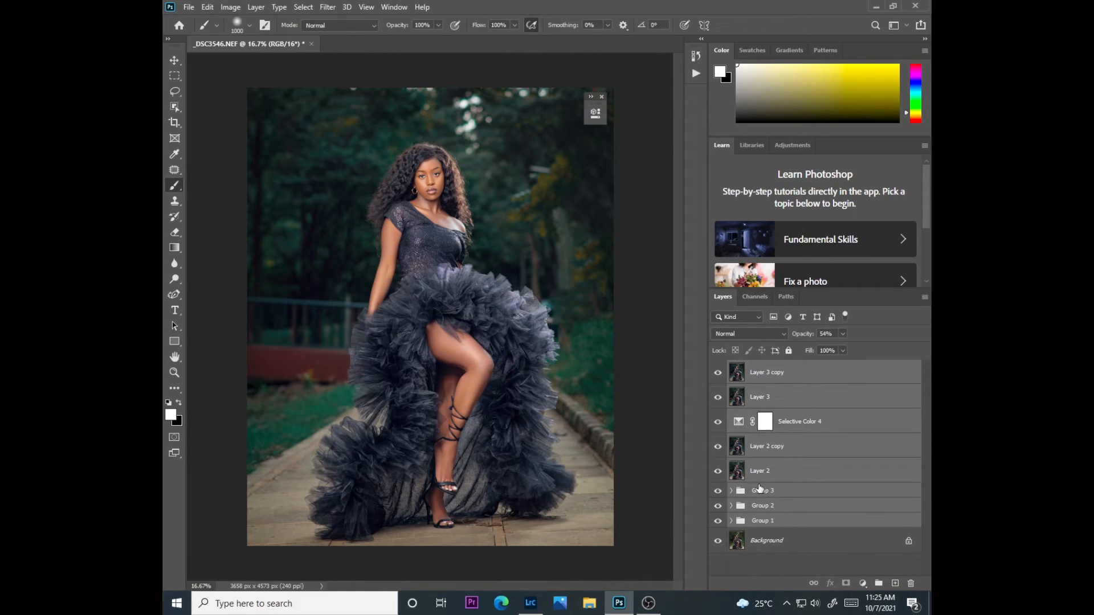
key(ctrl+g)
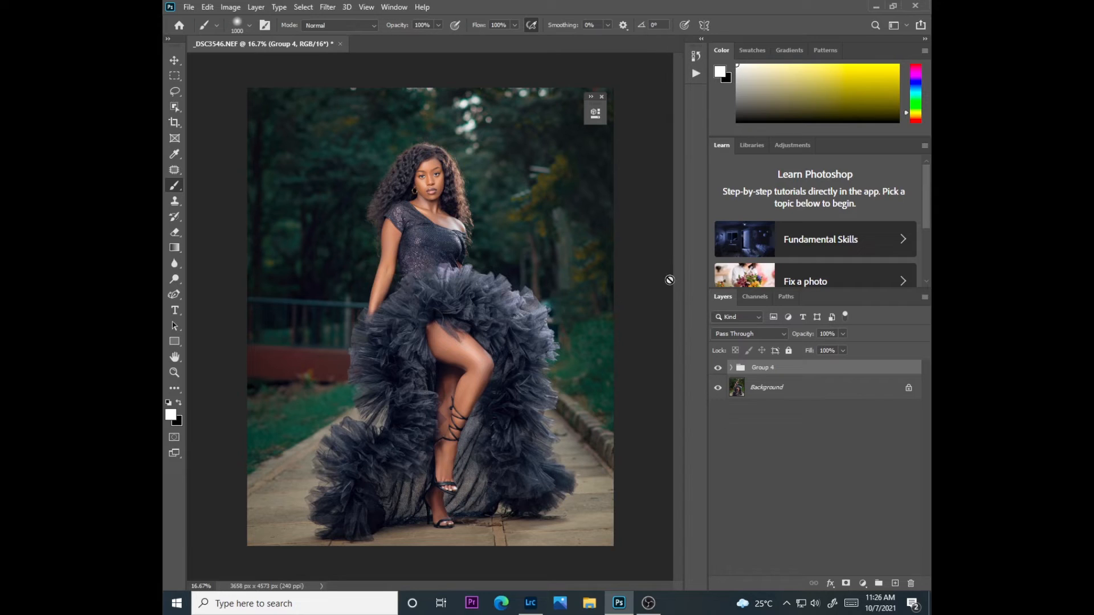
key(ctrl+plus)
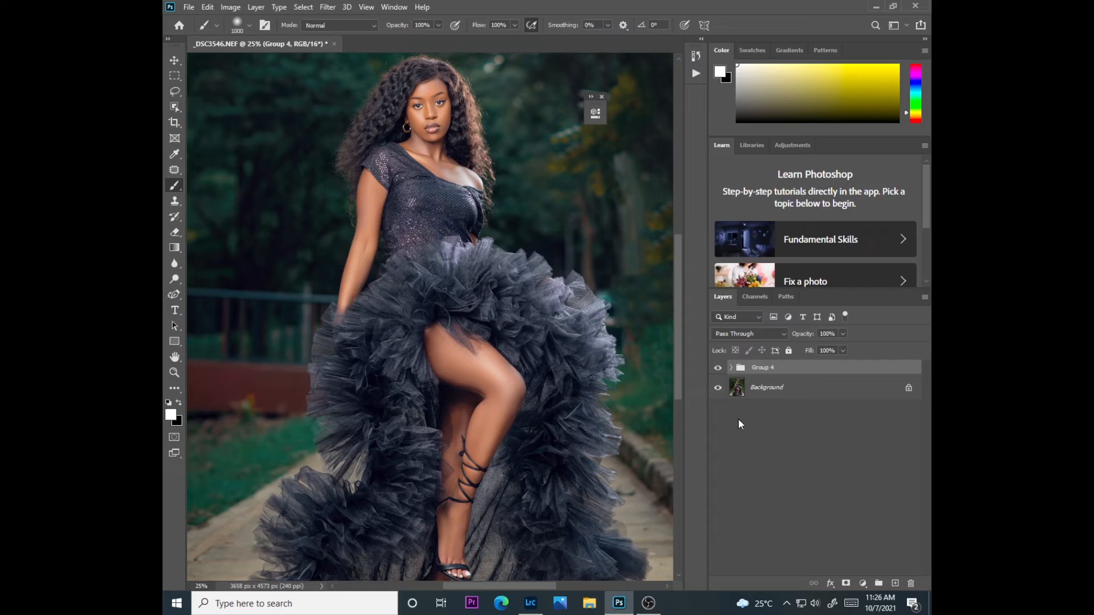
drag(678, 401, 678, 368)
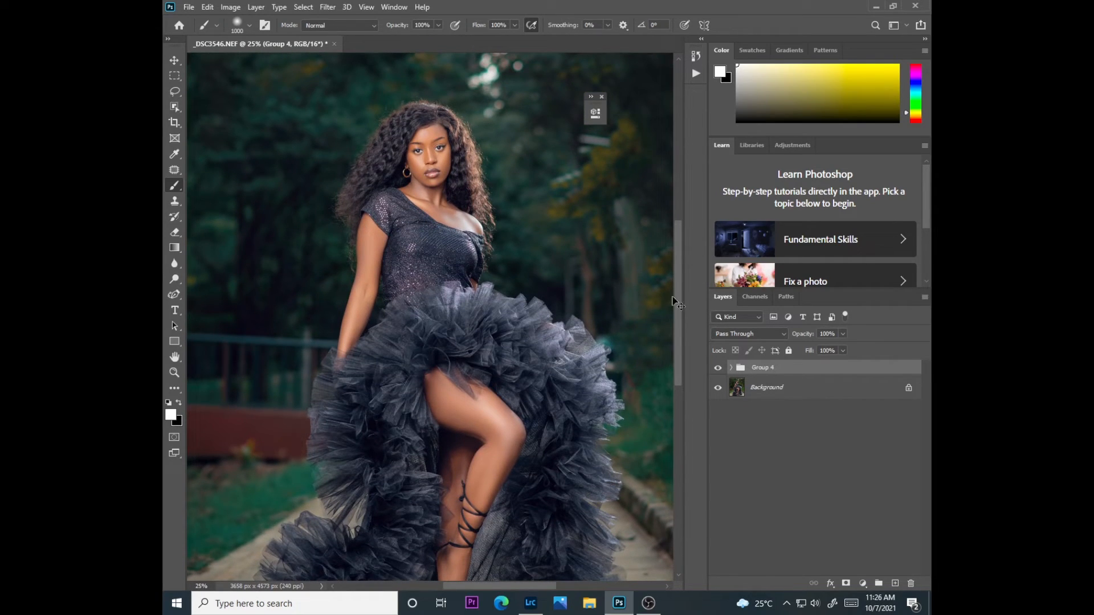
Compare the portrait with and without Group 4's edits, both close up and at full view
key(ctrl+plus)
mouse_move(678, 348)
mouse_down()
mouse_move(675, 441)
mouse_move(680, 306)
mouse_move(670, 429)
mouse_move(663, 313)
mouse_up()
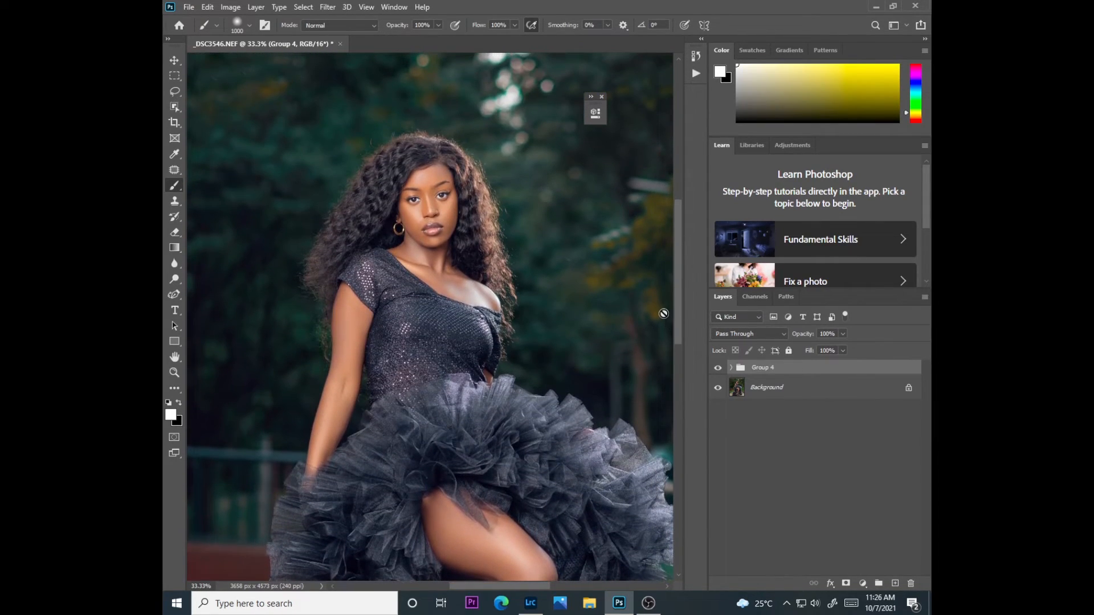
click(719, 371)
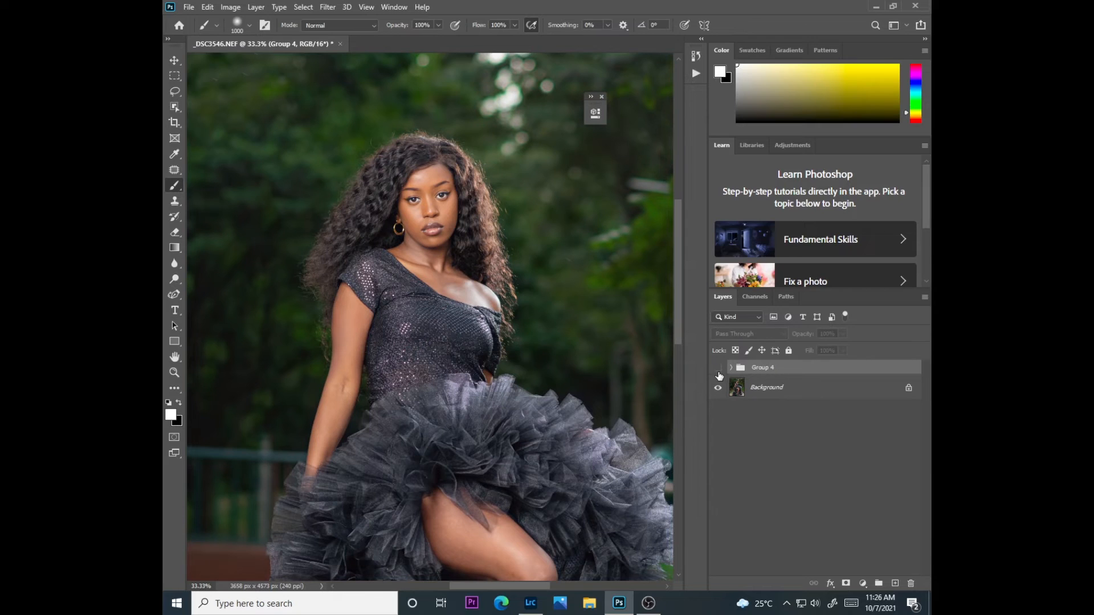
key(ctrl+minus)
key(ctrl+minus)
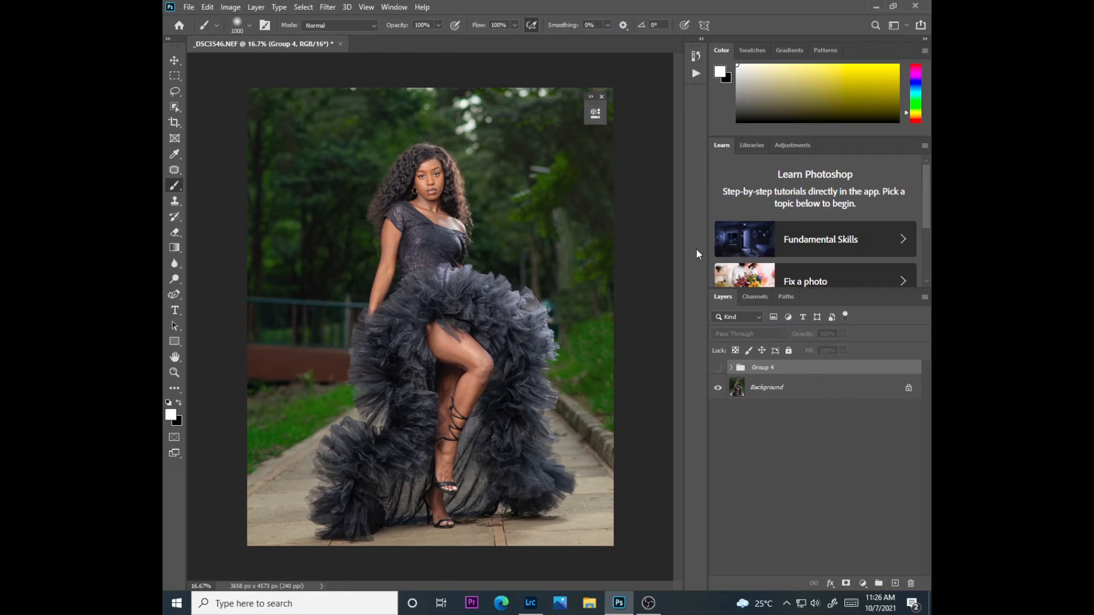
click(718, 367)
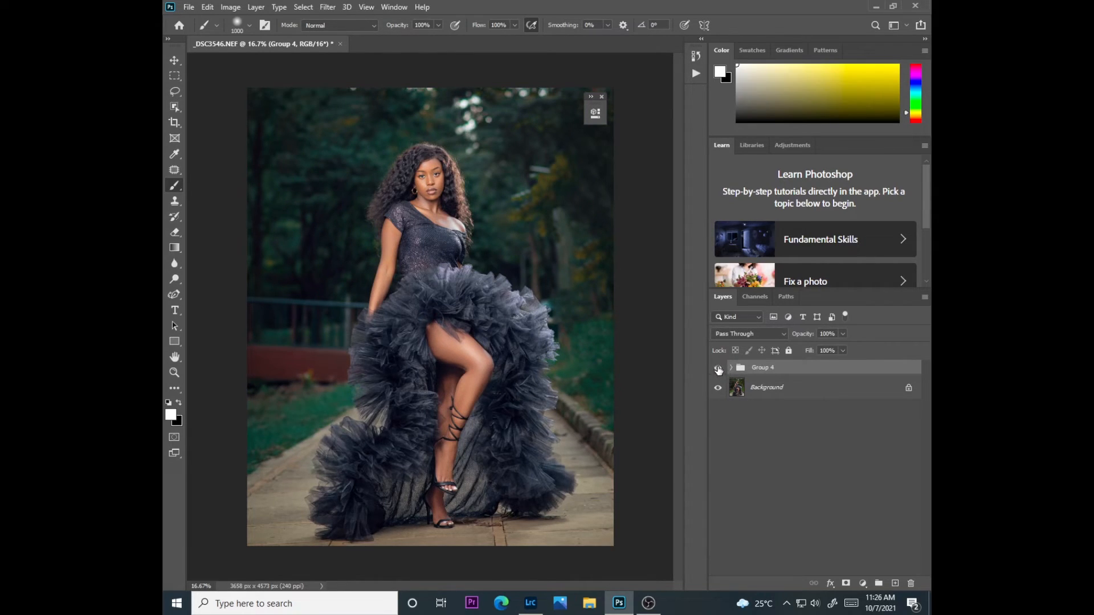
click(718, 367)
click(717, 368)
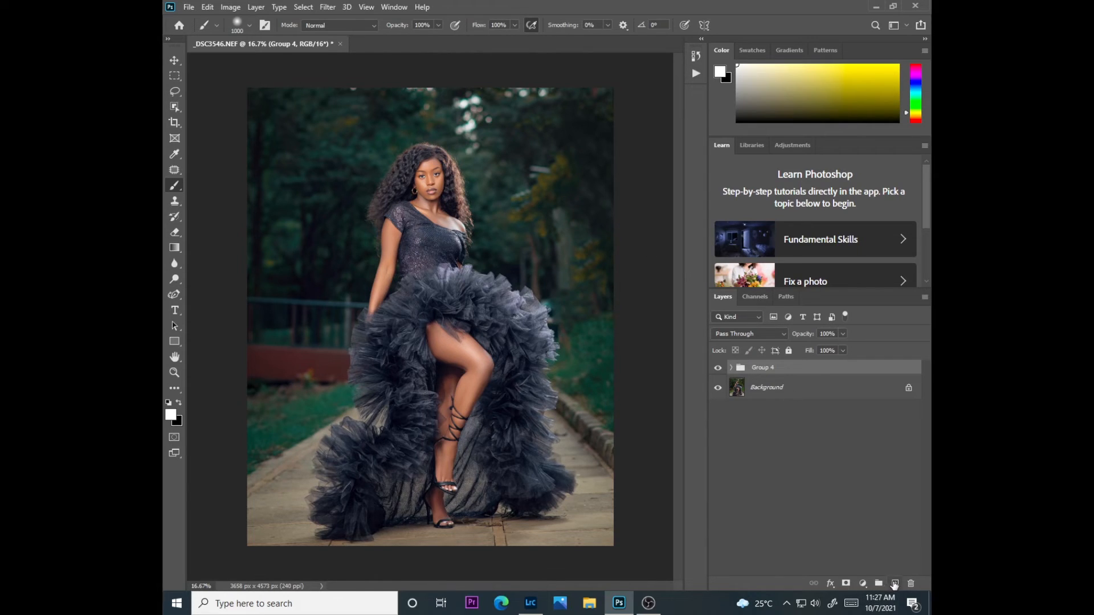
Add a new empty layer above Group 4 and sample an olive brush color from the yellow foliage beside the woman
click(895, 583)
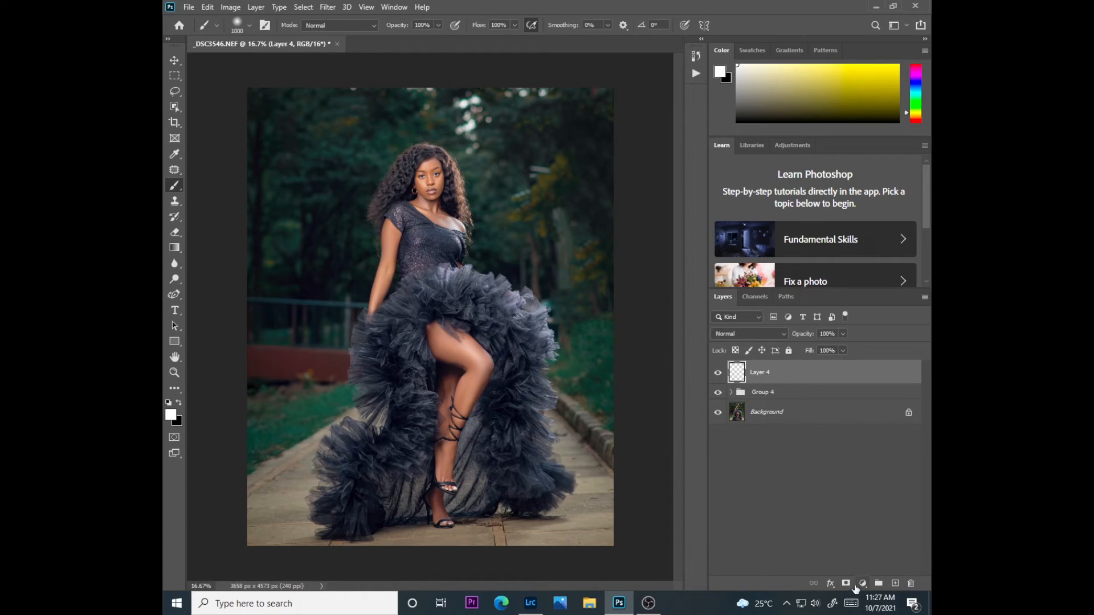
right_click(176, 187)
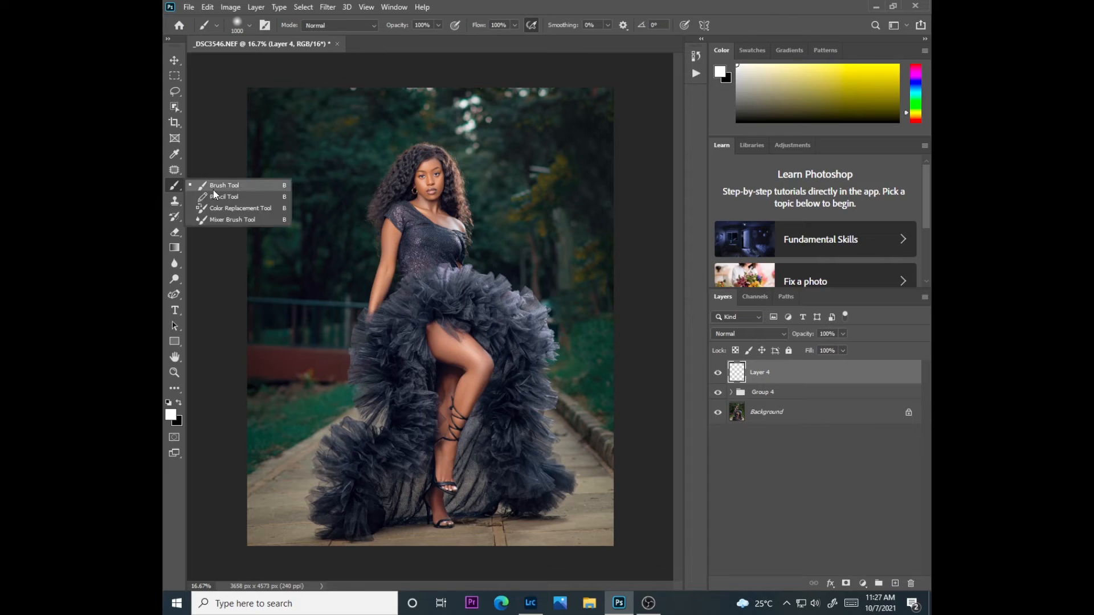
click(213, 189)
key(bracketleft)
key(bracketleft)
key(bracketleft)
key(bracketleft)
key(bracketleft)
key(bracketleft)
key(bracketleft)
key(bracketleft)
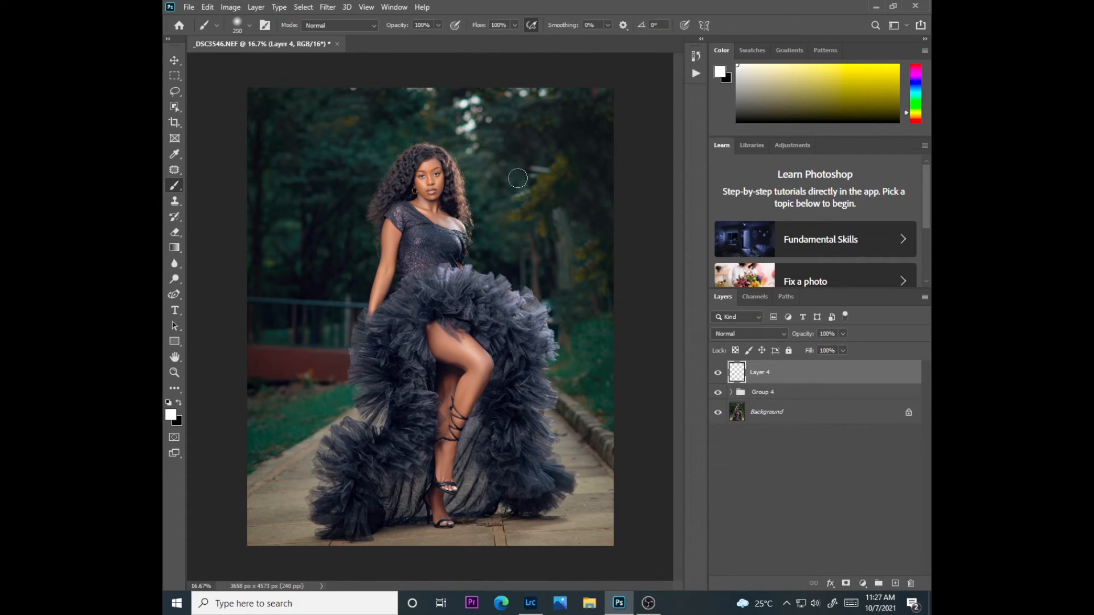
key(alt)
alt+click(549, 178)
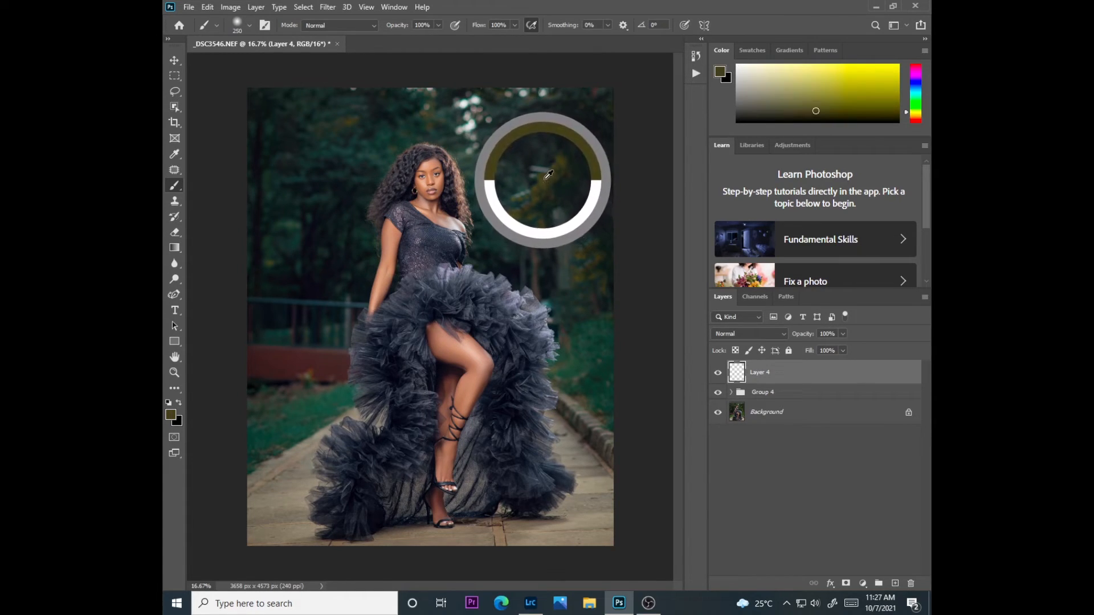
Paint the olive color over the background's upper-right foliage with an 1800-size brush and set Layer 4's opacity to 11%
key(bracketright)
key(bracketright)
key(bracketright)
key(bracketright)
key(bracketright)
key(bracketright)
key(bracketright)
key(bracketright)
key(bracketright)
key(bracketright)
key(bracketright)
key(bracketright)
key(bracketright)
key(bracketright)
key(bracketright)
key(bracketright)
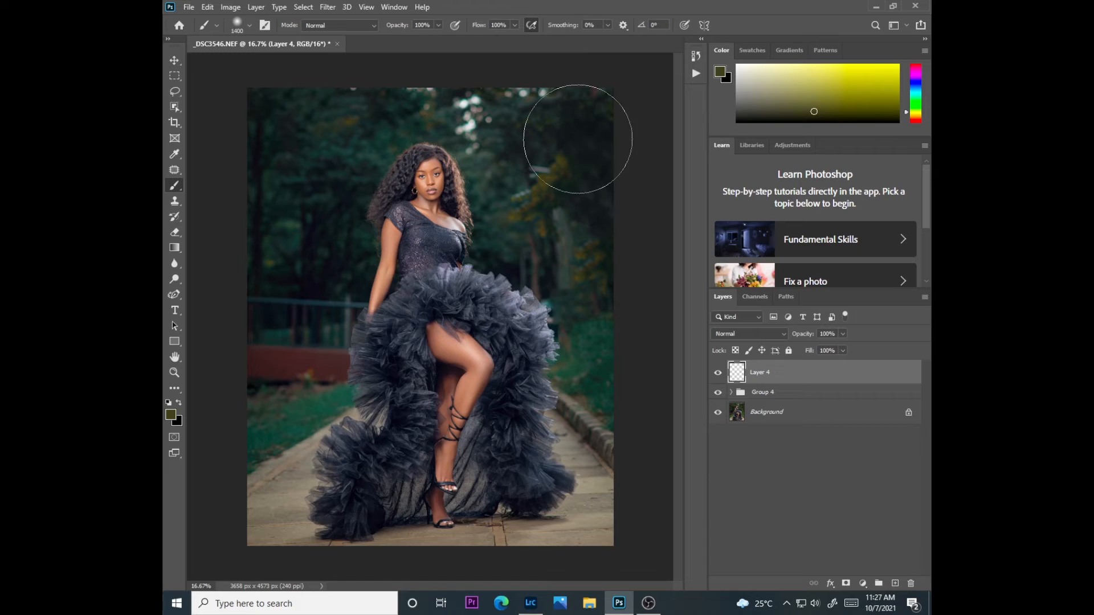
click(564, 169)
mouse_move(565, 170)
mouse_down()
mouse_move(548, 81)
mouse_move(525, 90)
mouse_move(537, 79)
mouse_move(605, 97)
mouse_move(621, 183)
mouse_move(615, 148)
mouse_move(562, 94)
mouse_move(521, 90)
mouse_move(562, 82)
mouse_move(605, 153)
mouse_move(614, 143)
mouse_move(588, 150)
mouse_move(604, 181)
mouse_move(582, 135)
mouse_move(559, 98)
mouse_up()
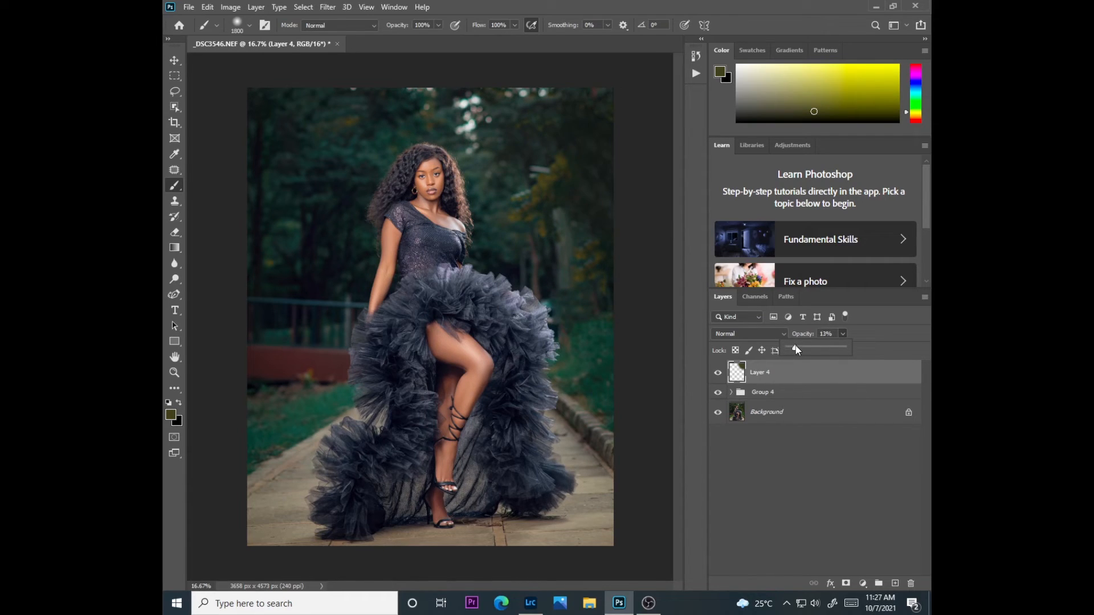
drag(794, 345, 795, 346)
Sample a dark teal green from the trees and paint it as soft haze over the remaining background on Layer 4
alt+click(322, 156)
drag(322, 154, 316, 153)
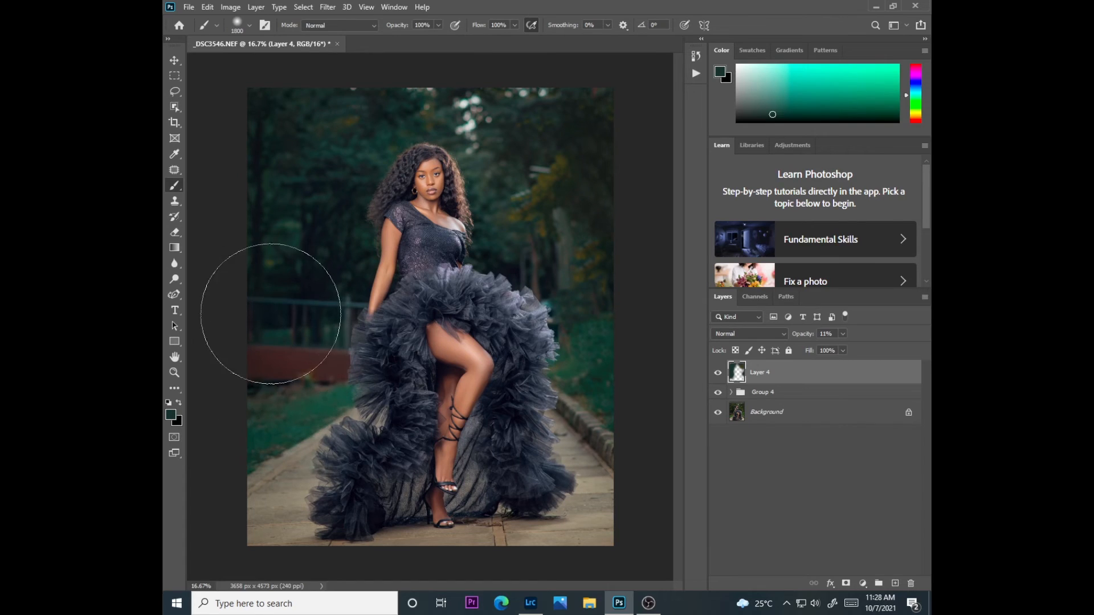
mouse_move(477, 46)
mouse_down()
mouse_move(474, 65)
mouse_move(484, 36)
mouse_up()
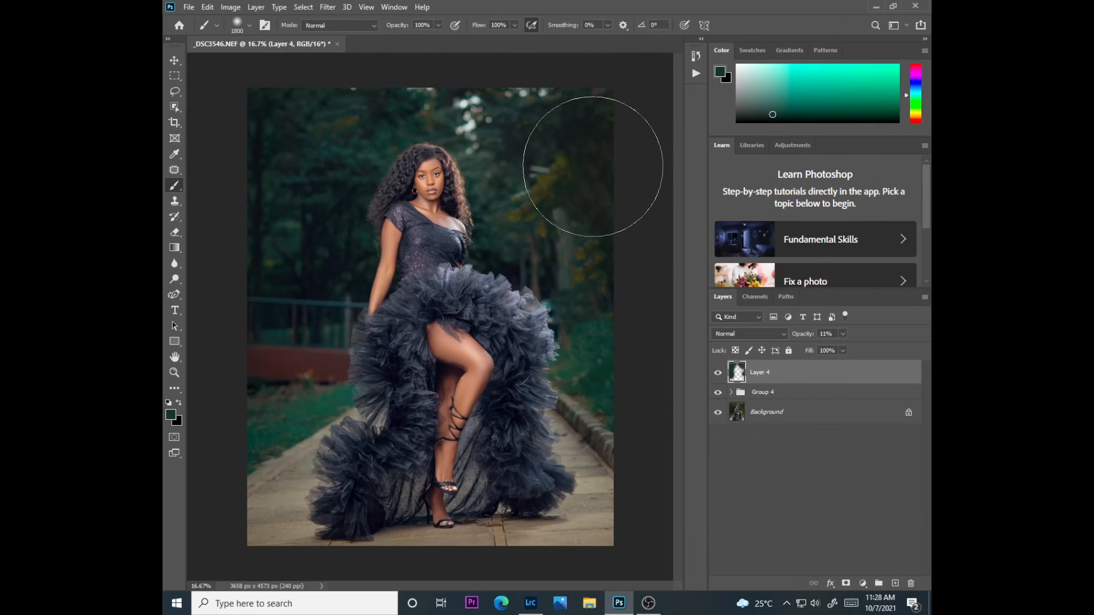
key(ctrl+plus)
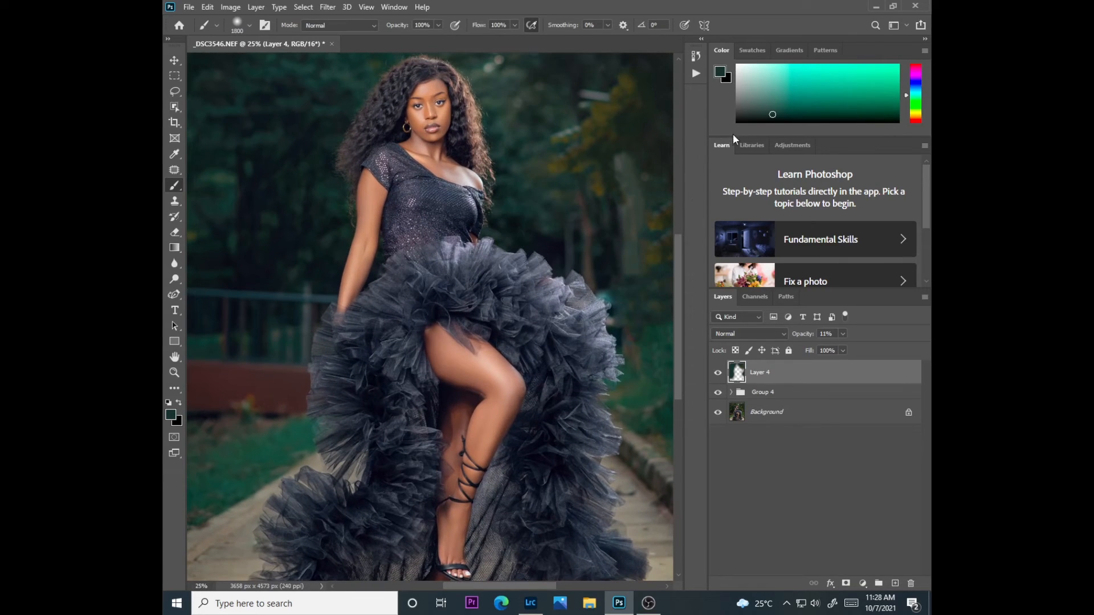
scroll(630, 143, up, 3)
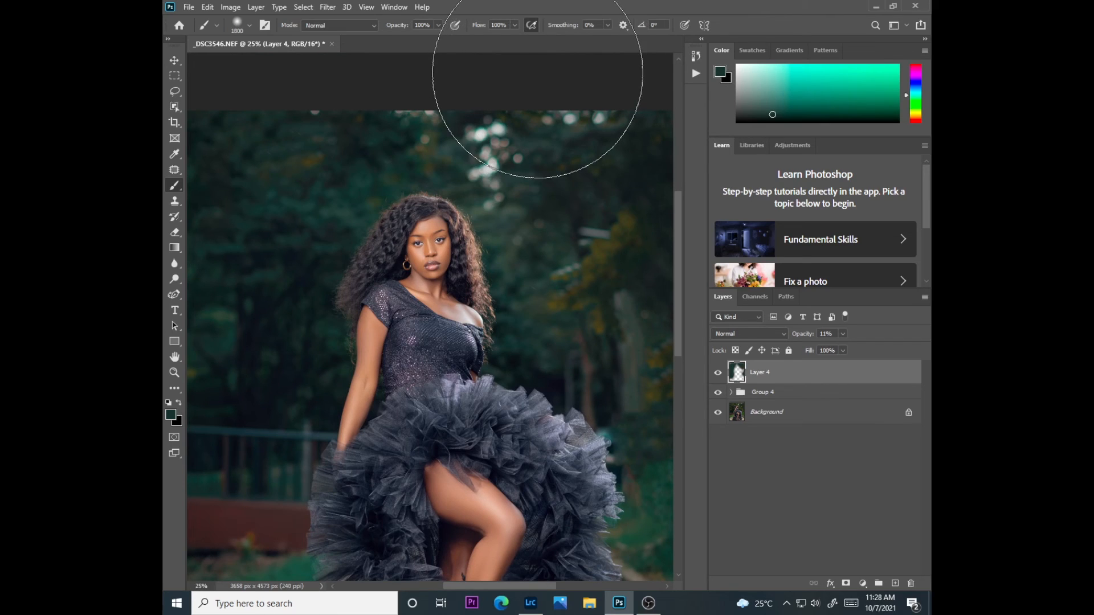
key(ctrl+minus)
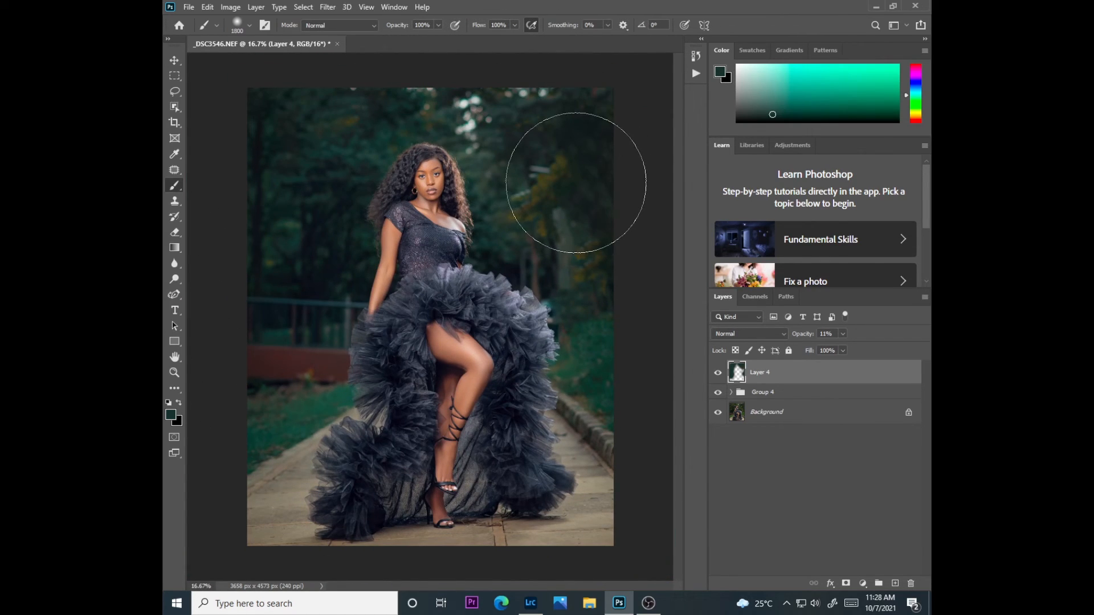
Add a Curves adjustment layer above Layer 4 and raise the RGB curve's midtones slightly
key(ctrl+plus)
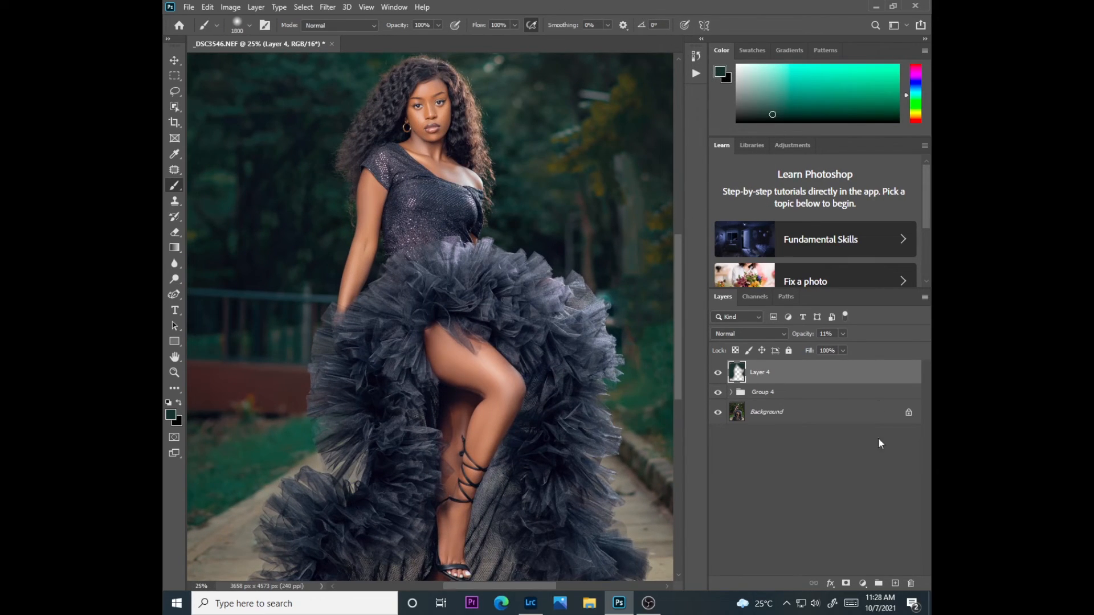
click(862, 583)
click(858, 434)
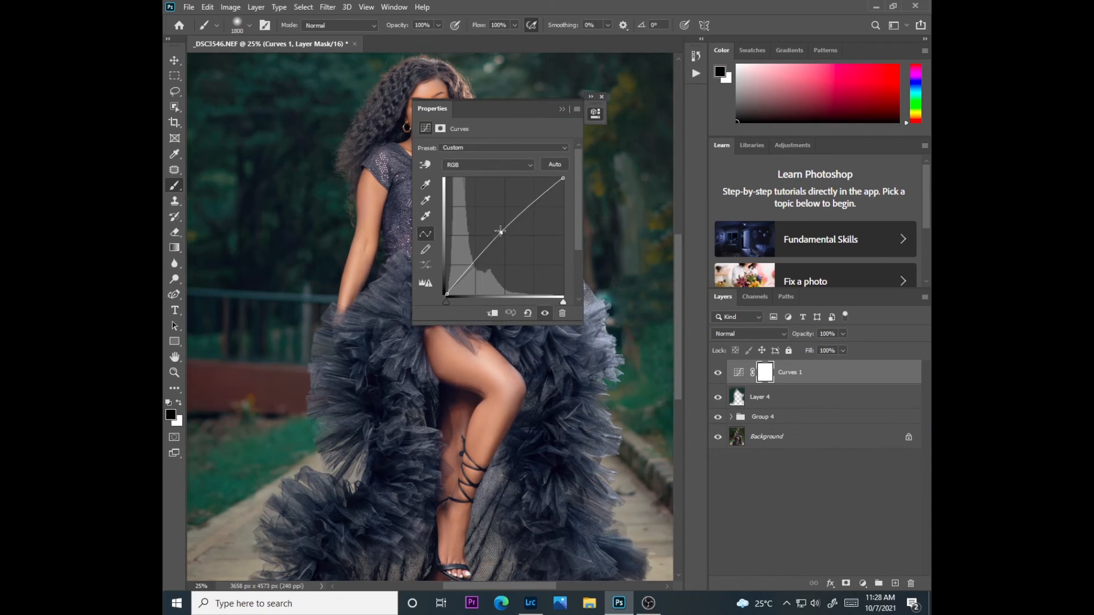
click(562, 109)
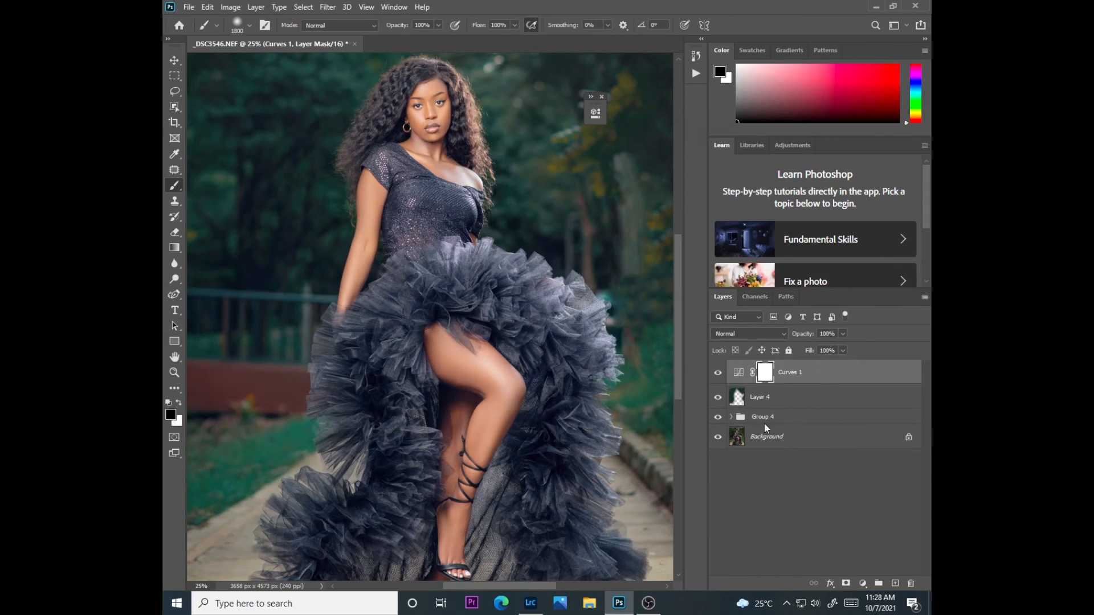
Limit Curves 1 to the highlights by splitting the Underlying Layer Blend If shadow slider to 125 / 235
double_click(820, 373)
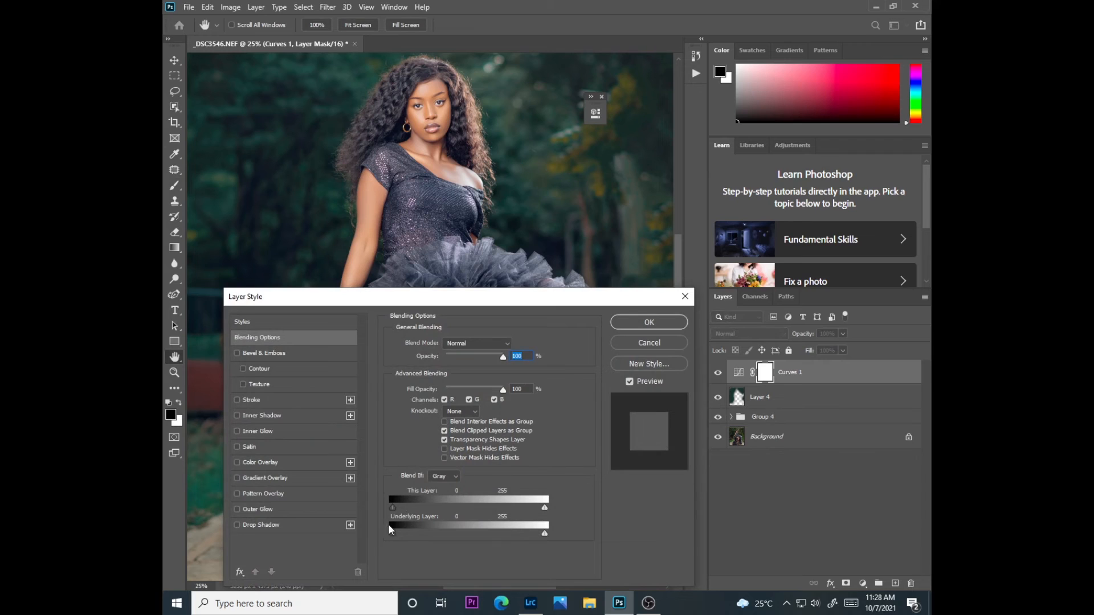
drag(395, 531, 518, 502)
key(alt)
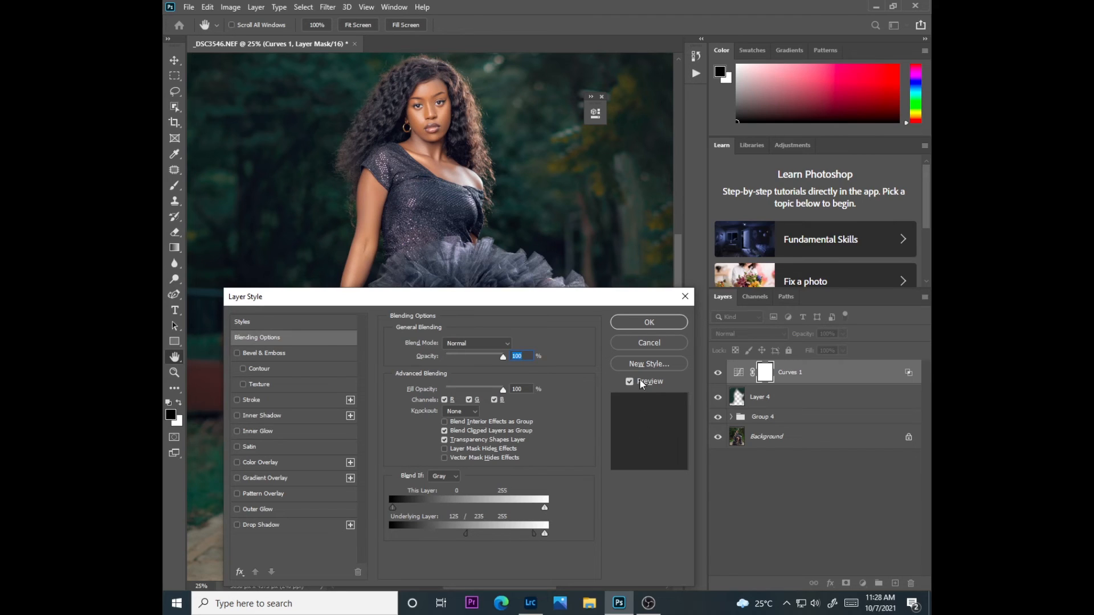
click(644, 327)
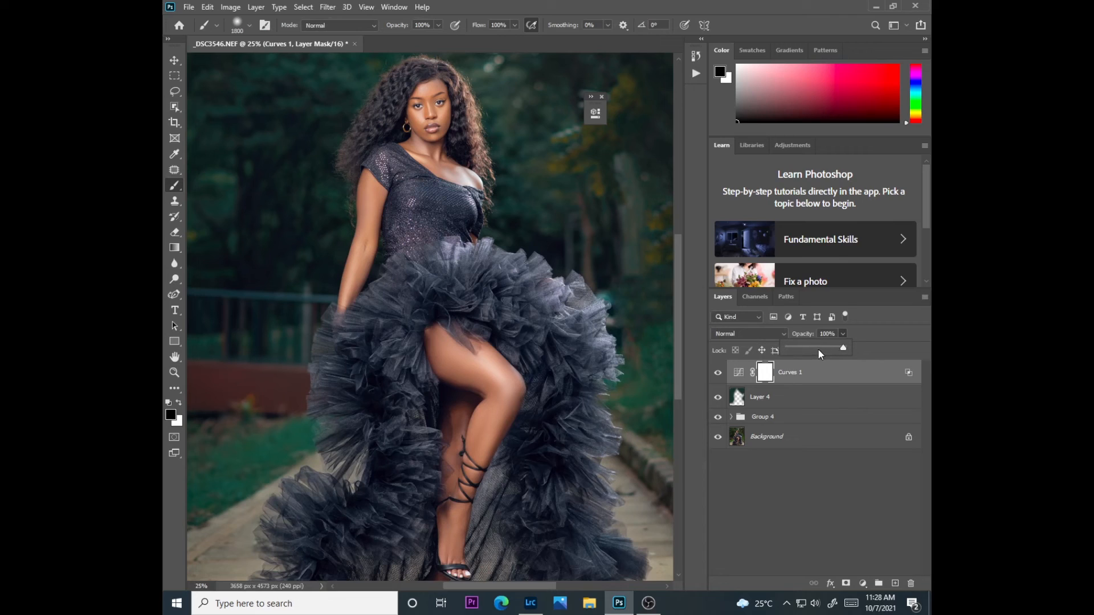
Set Curves 1's opacity to 29% and compare the image with and without it
drag(810, 355, 804, 356)
click(719, 371)
click(719, 371)
Group Curves 1, Layer 4 and Group 4 together above the Background
key(ctrl+minus)
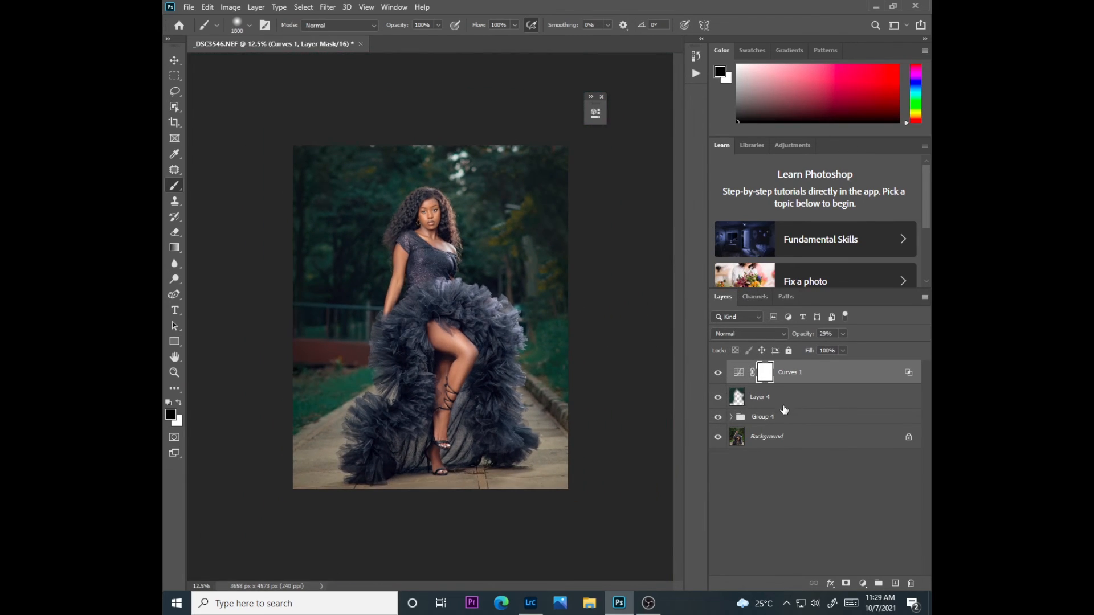
click(781, 404)
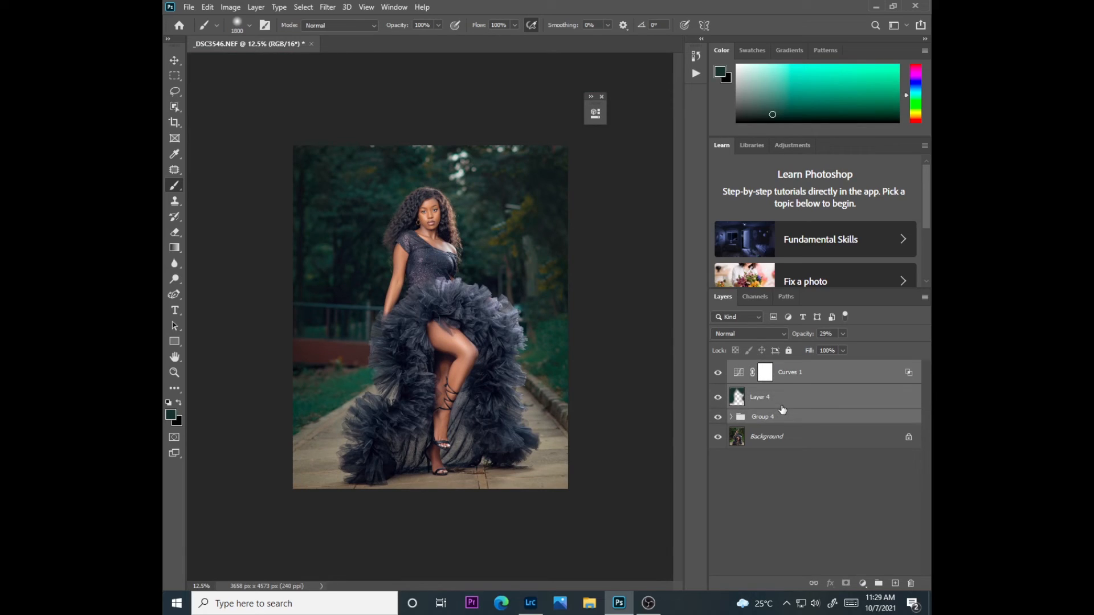
key(ctrl+g)
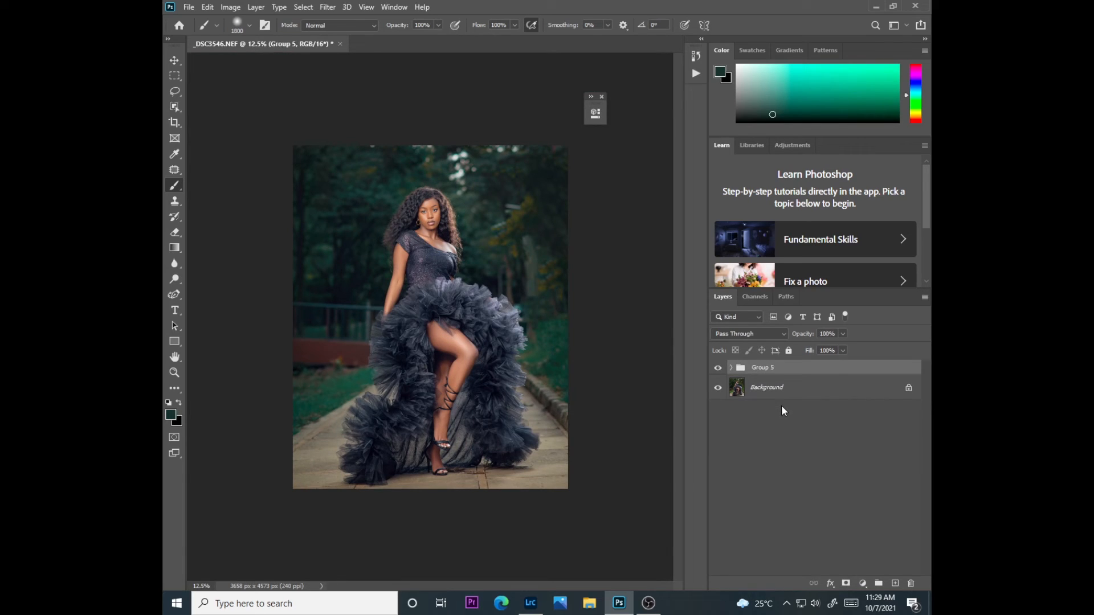
key(ctrl+plus)
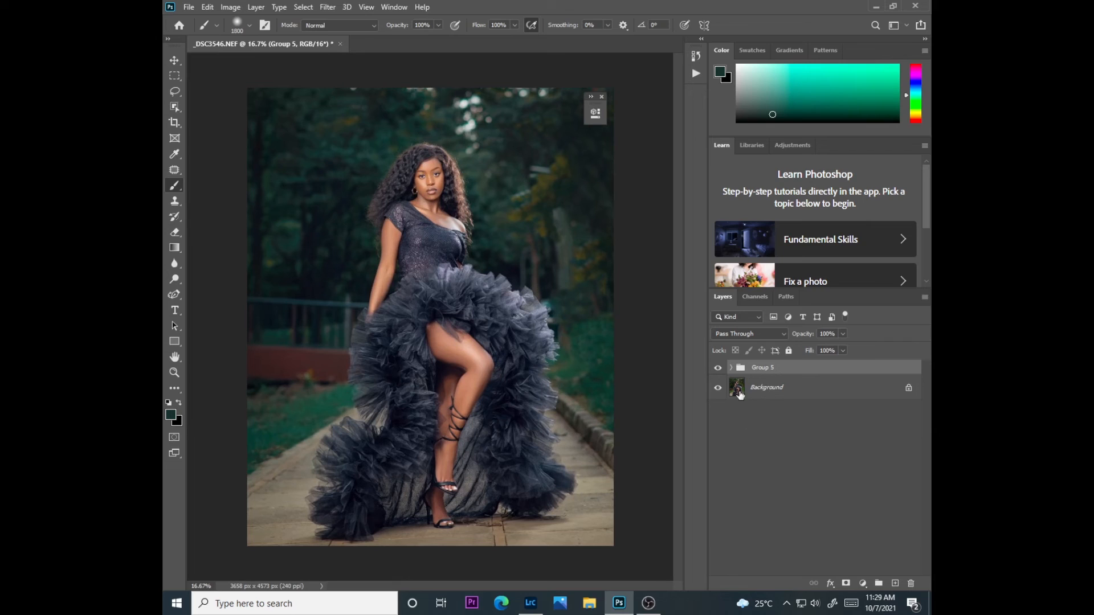
Compare the original photo with the finished edit by repeatedly hiding and showing Group 5
mouse_move(718, 368)
mouse_down()
mouse_move(725, 378)
mouse_move(719, 369)
mouse_up()
click(718, 367)
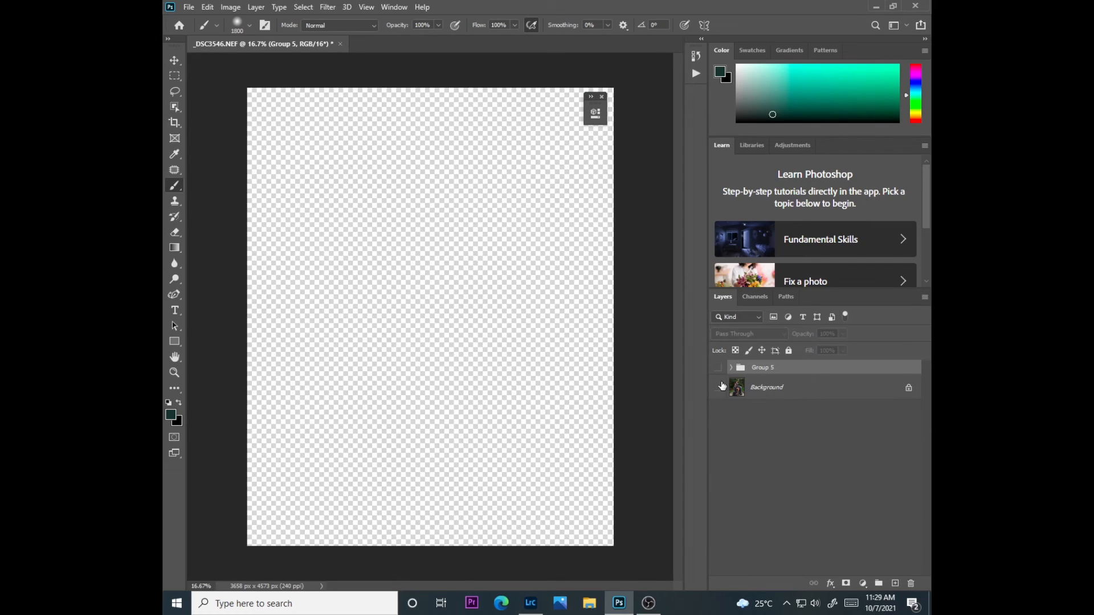
click(718, 388)
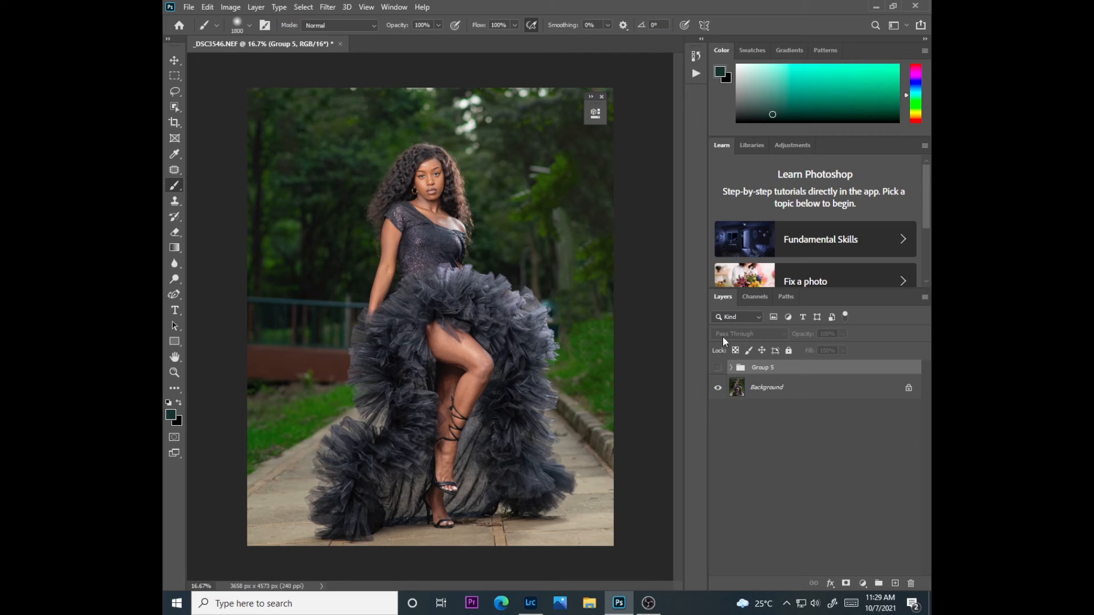
click(718, 368)
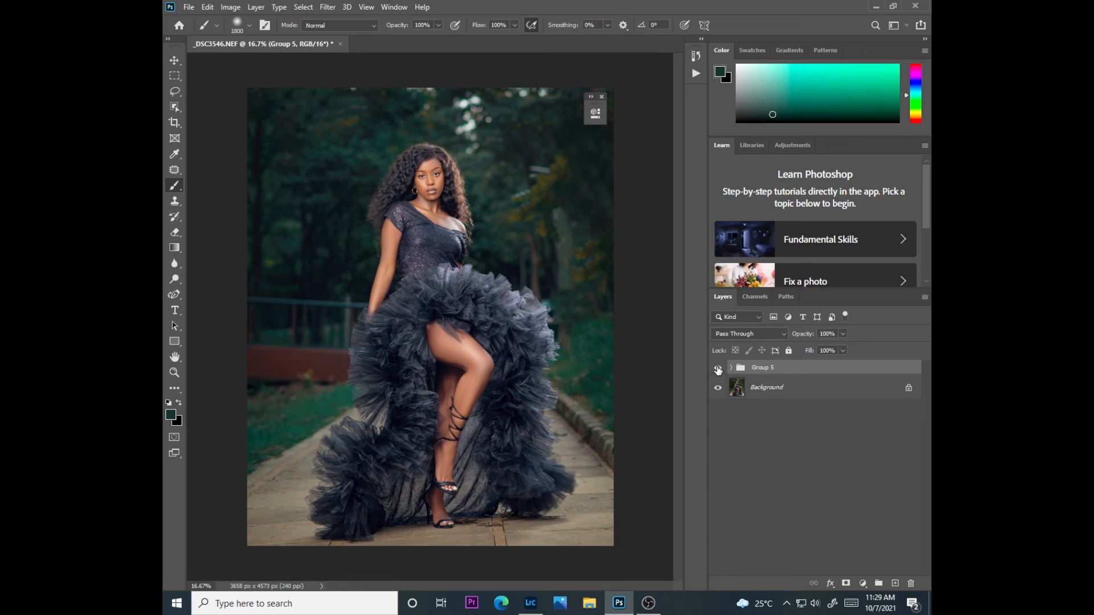
click(718, 368)
click(718, 368)
click(717, 368)
click(718, 368)
click(718, 369)
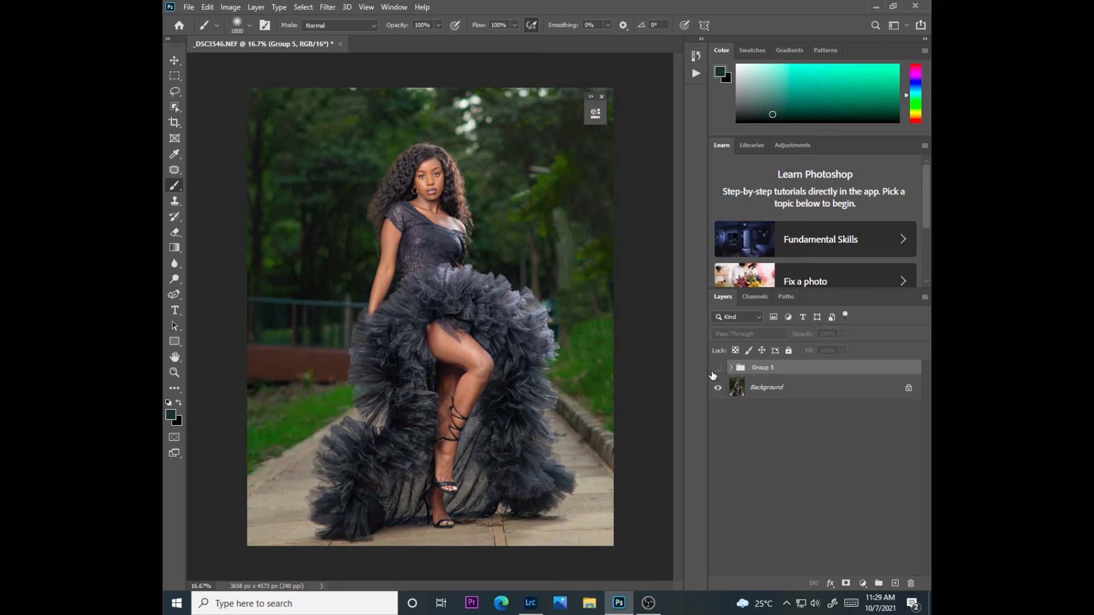
click(715, 373)
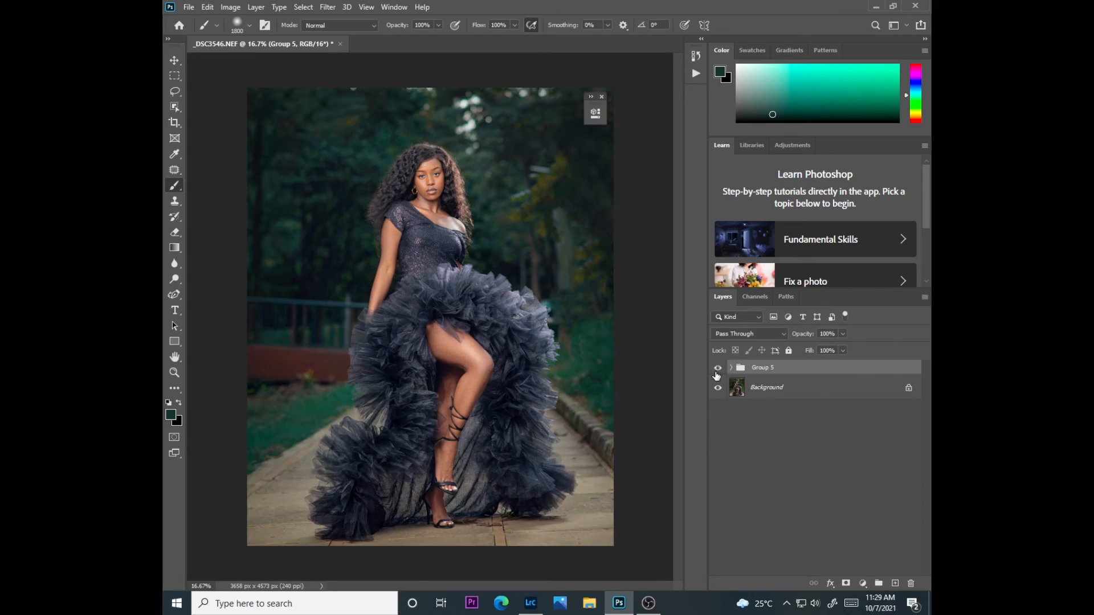
click(717, 370)
click(716, 373)
click(716, 374)
click(716, 374)
click(716, 374)
Stamp the visible layers into a new layer above Group 5 and run the saved action that adds a masked Hard Light sharpening copy at 32% opacity
key(ctrl+plus)
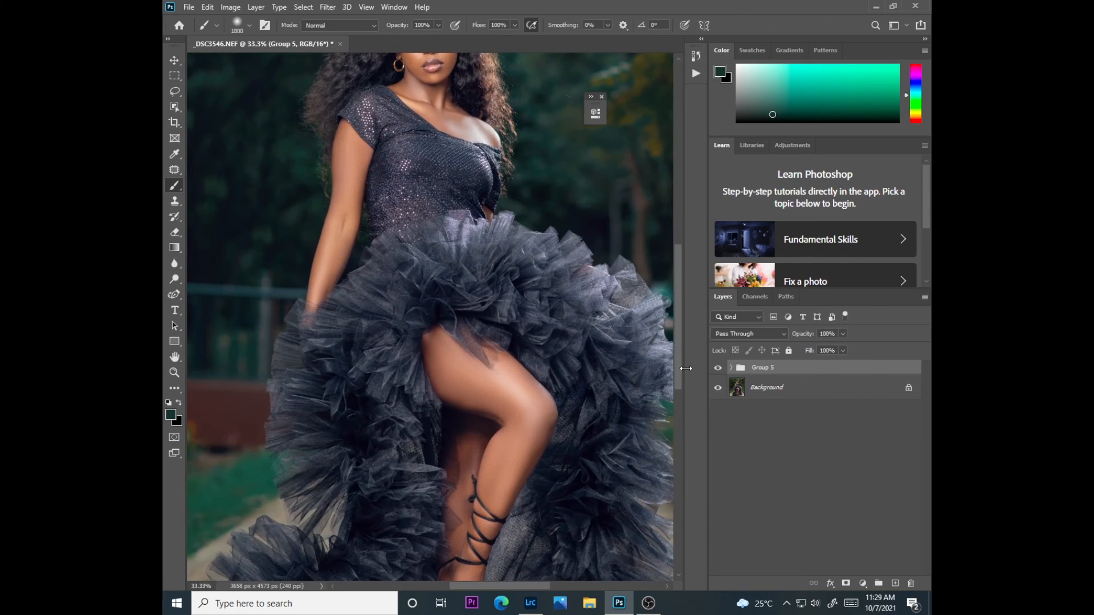
drag(681, 388, 699, 323)
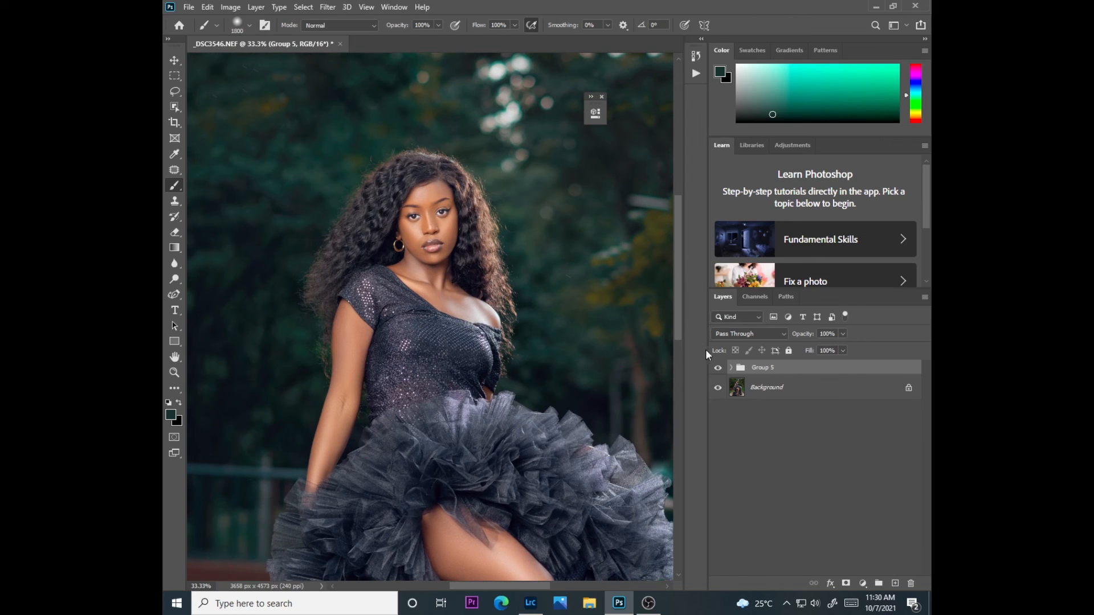
mouse_move(680, 332)
mouse_down()
mouse_move(680, 420)
mouse_move(686, 295)
mouse_move(690, 314)
mouse_up()
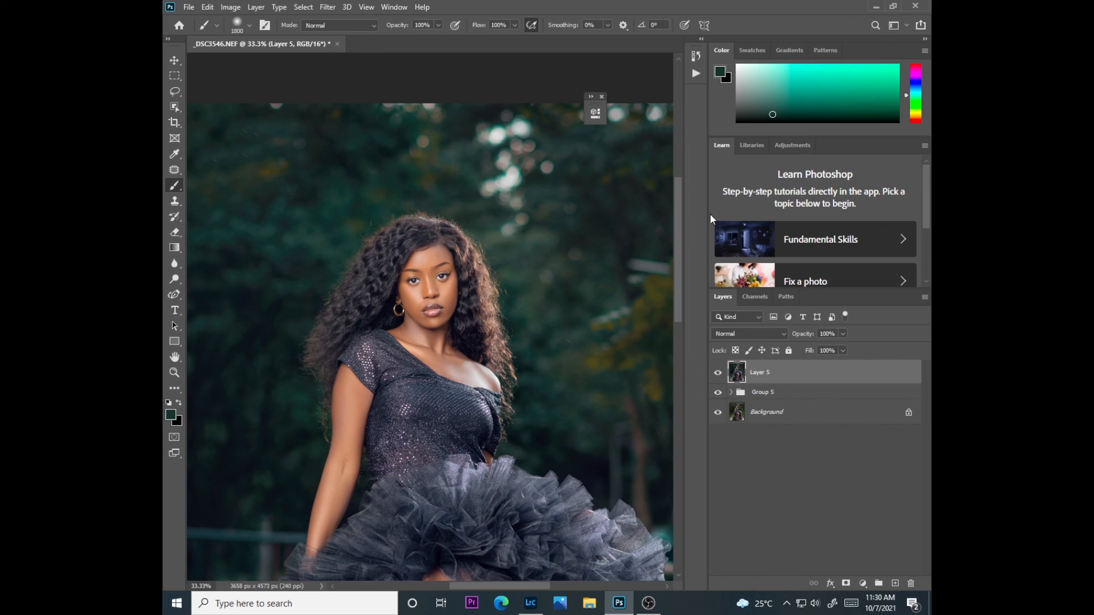
click(695, 74)
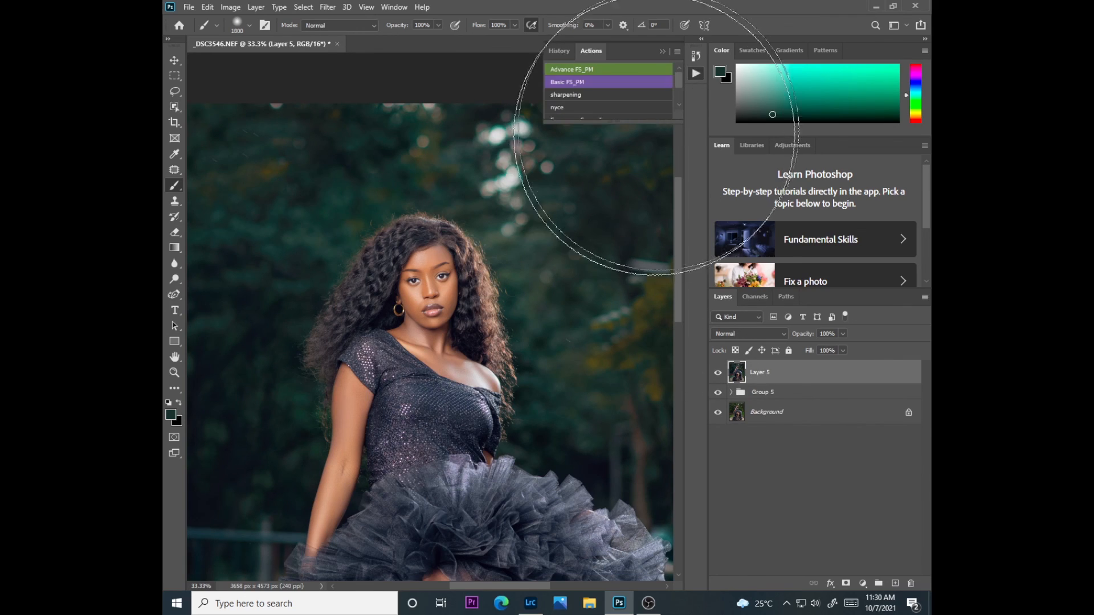
click(591, 105)
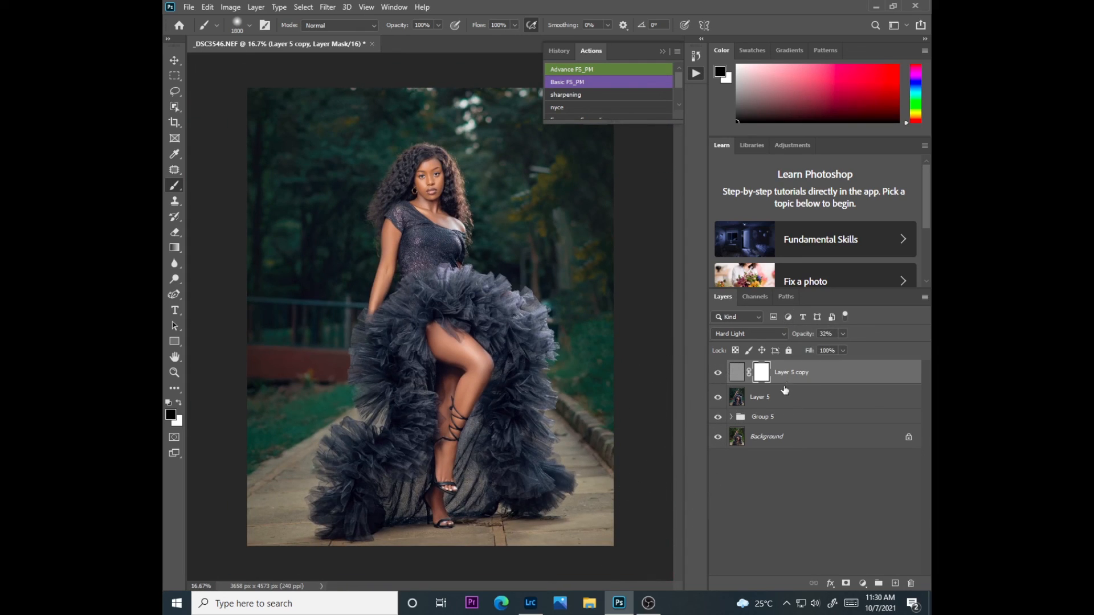
Group Layer 5 copy, Layer 5 and Group 5 together above the Background, and compare the image with and without the group
shift+click(772, 406)
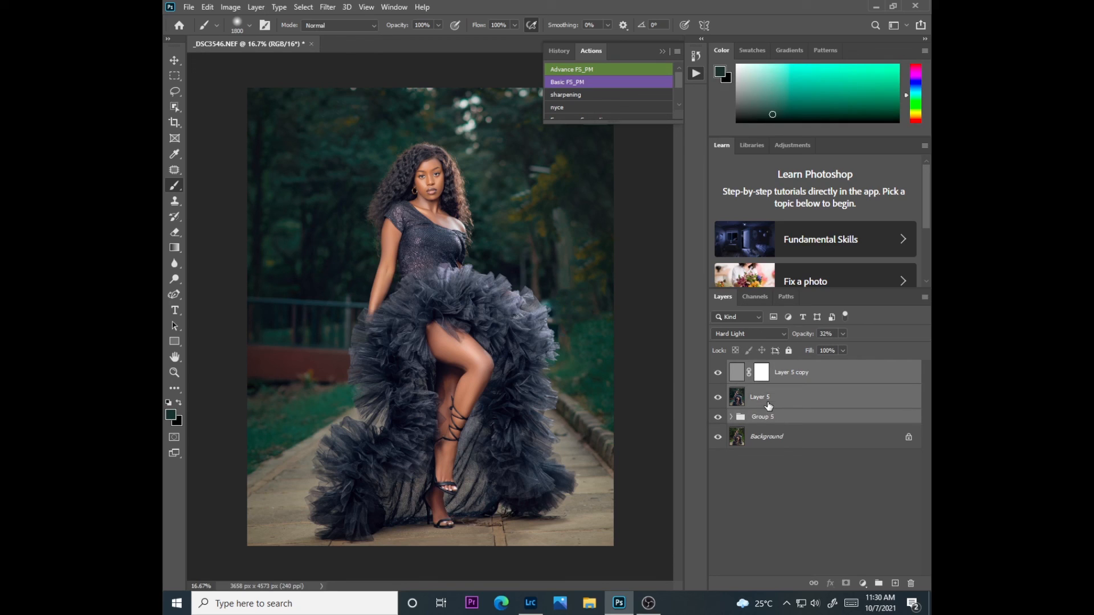
key(ctrl+g)
click(718, 369)
click(718, 368)
Review the layers nested in Group 6, Group 5 and Group 4, undoing the stray Layer 3 copy and collapsing Group 6
click(731, 368)
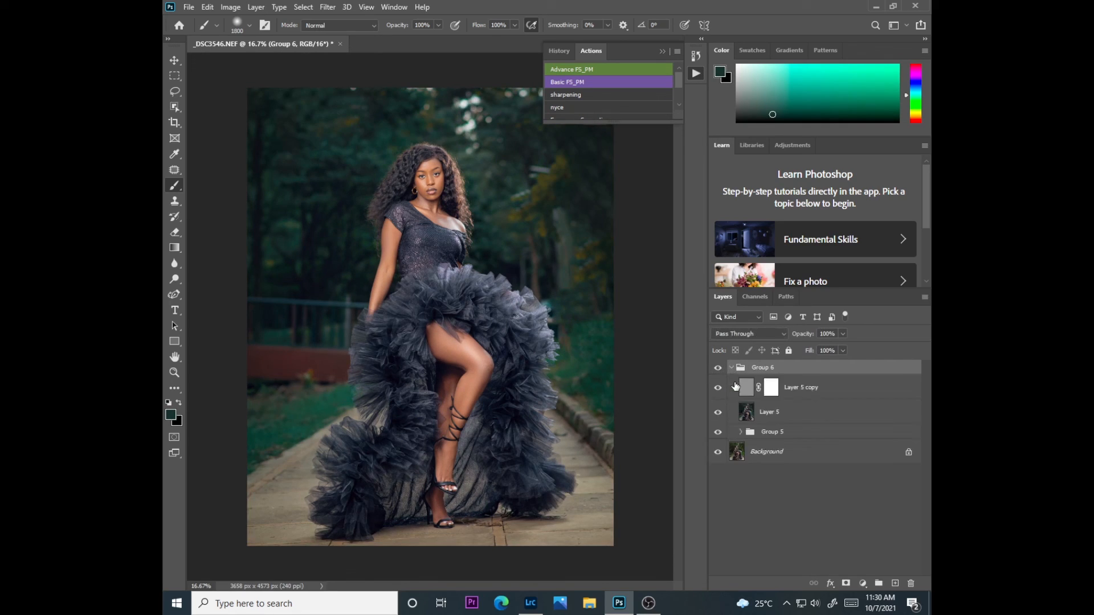
click(741, 432)
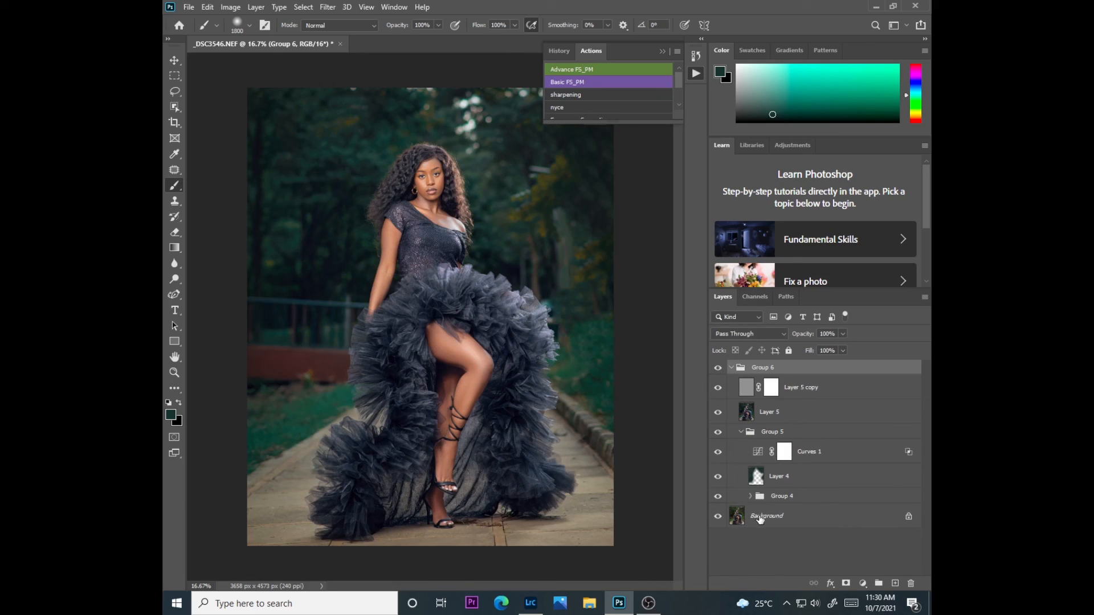
click(750, 496)
drag(789, 510, 788, 426)
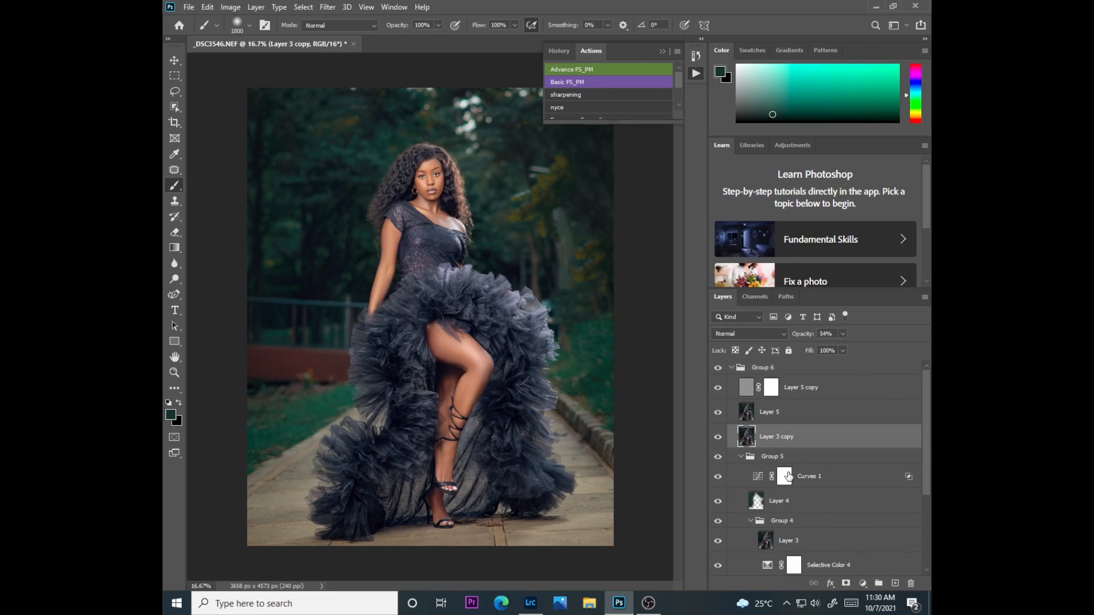
key(ctrl+z)
click(732, 370)
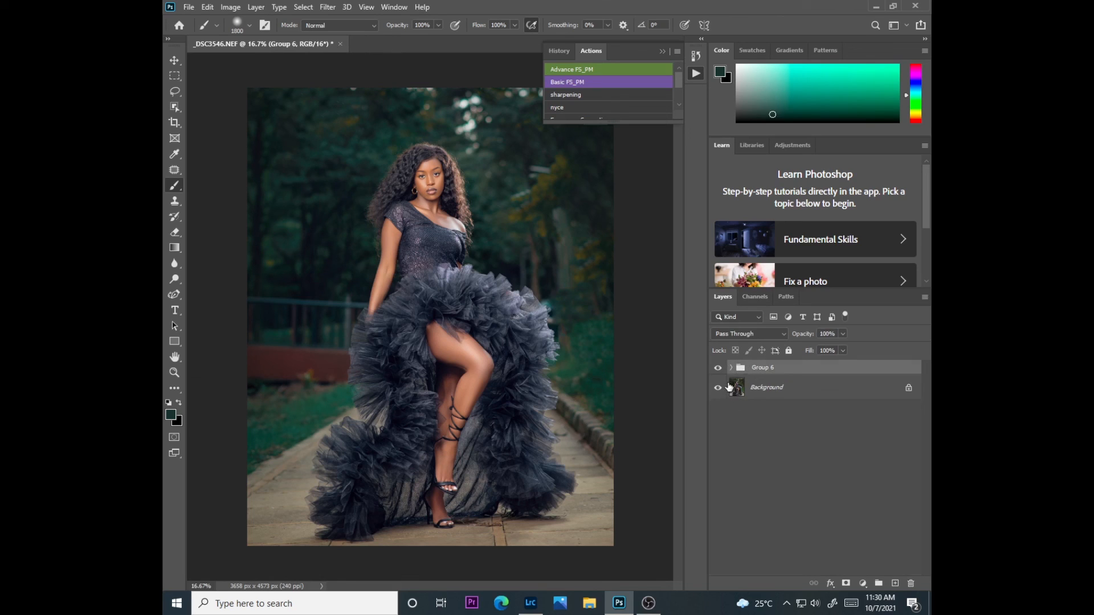
Inspect the dress, legs and face up close and compare the original with the sharpened edit by repeatedly hiding and showing Group 6
key(ctrl+plus)
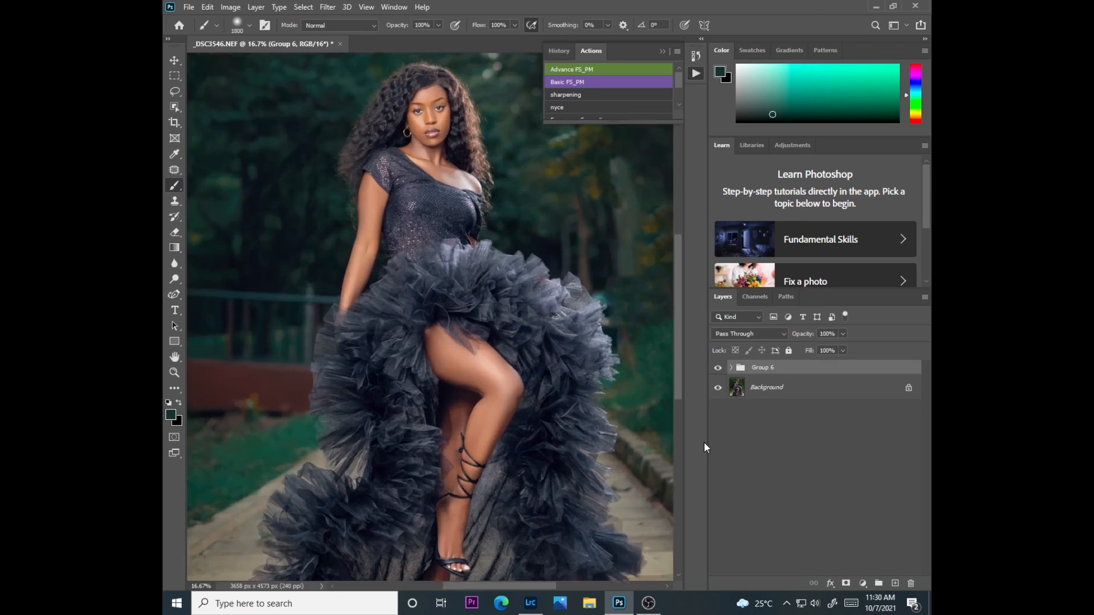
drag(679, 353, 672, 418)
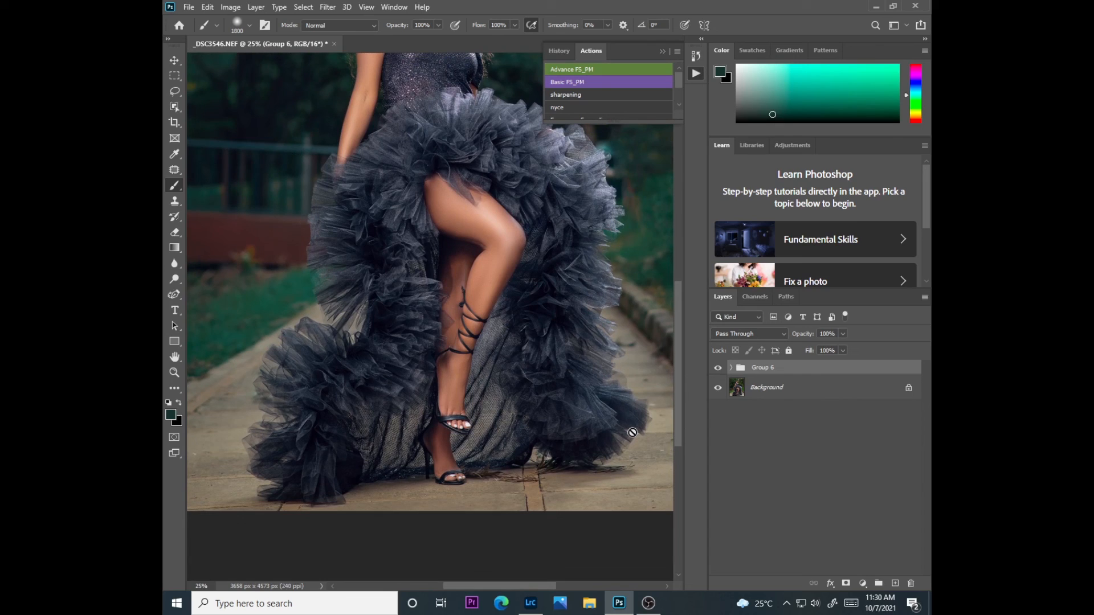
drag(679, 364, 678, 310)
click(717, 368)
click(717, 370)
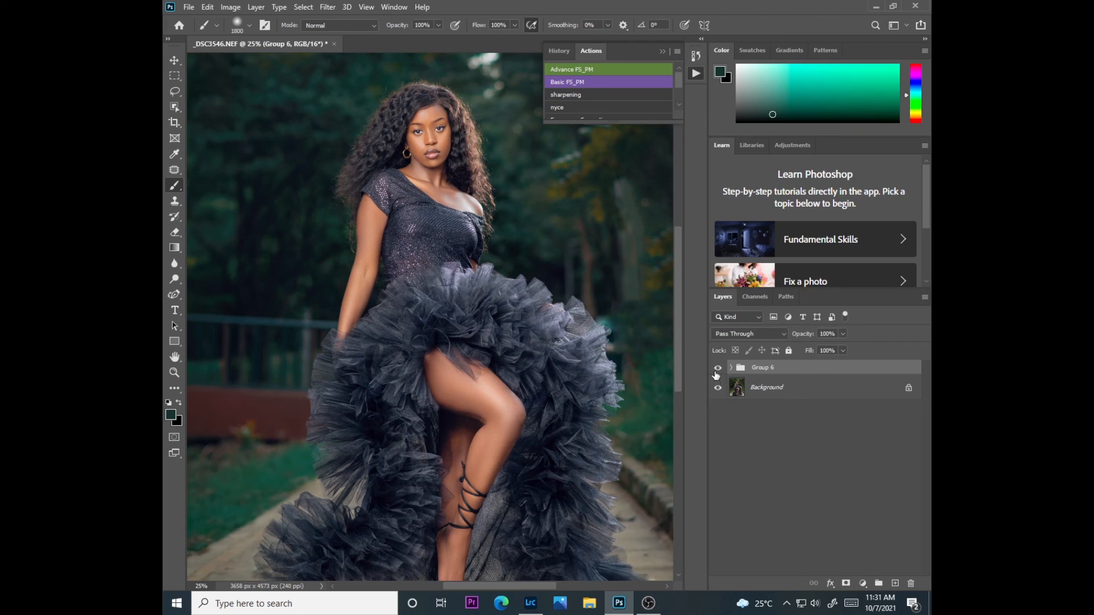
click(718, 371)
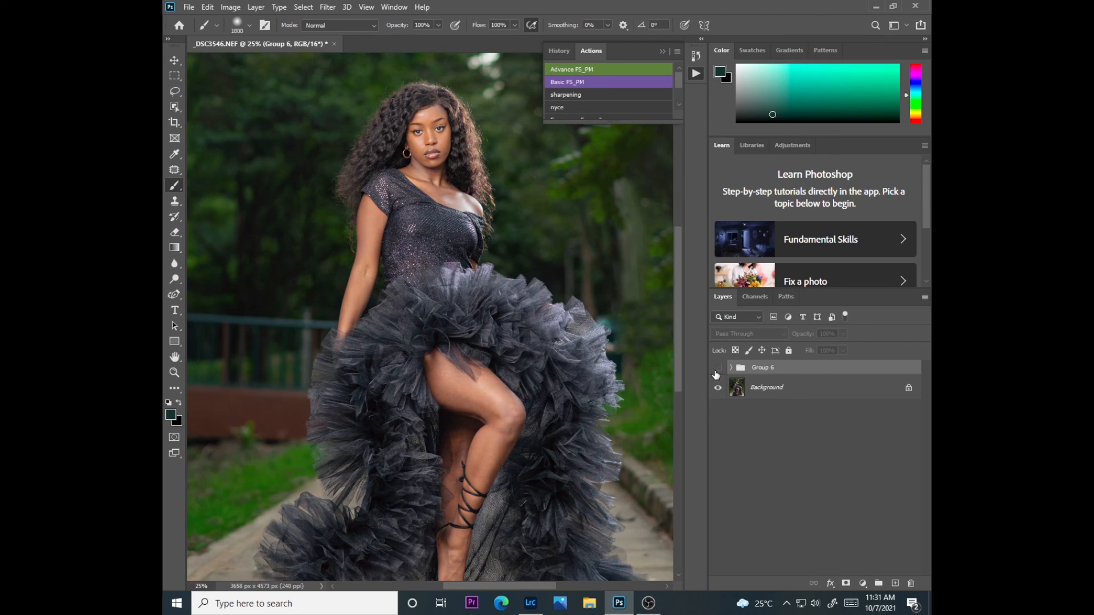
click(717, 371)
click(717, 372)
click(718, 371)
click(717, 372)
click(718, 372)
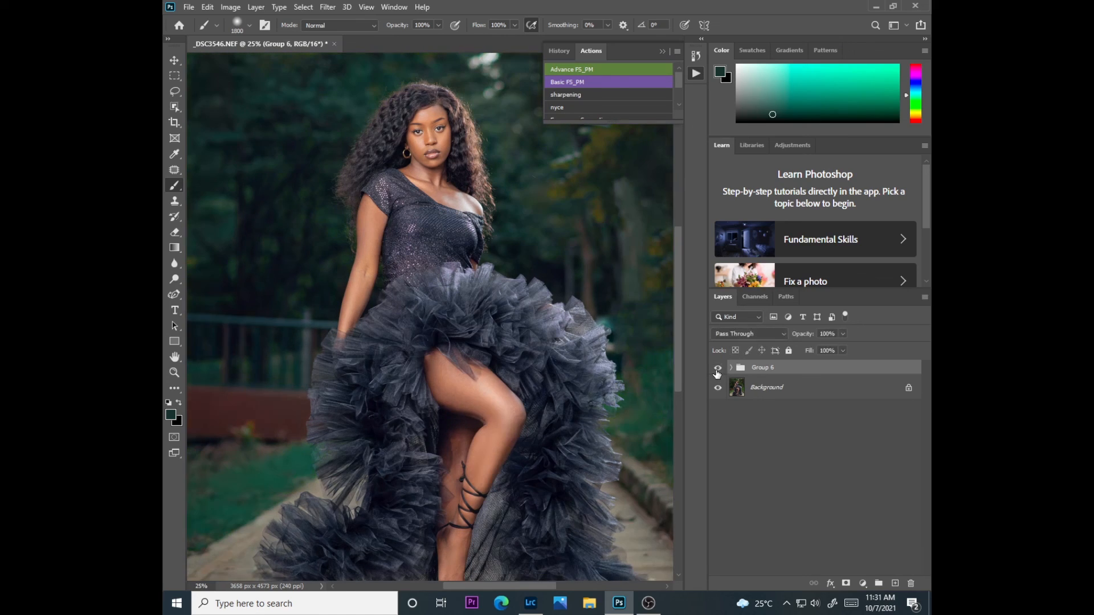
click(717, 371)
click(717, 372)
Open the Save for Web export for the finished portrait
key(ctrl+minus)
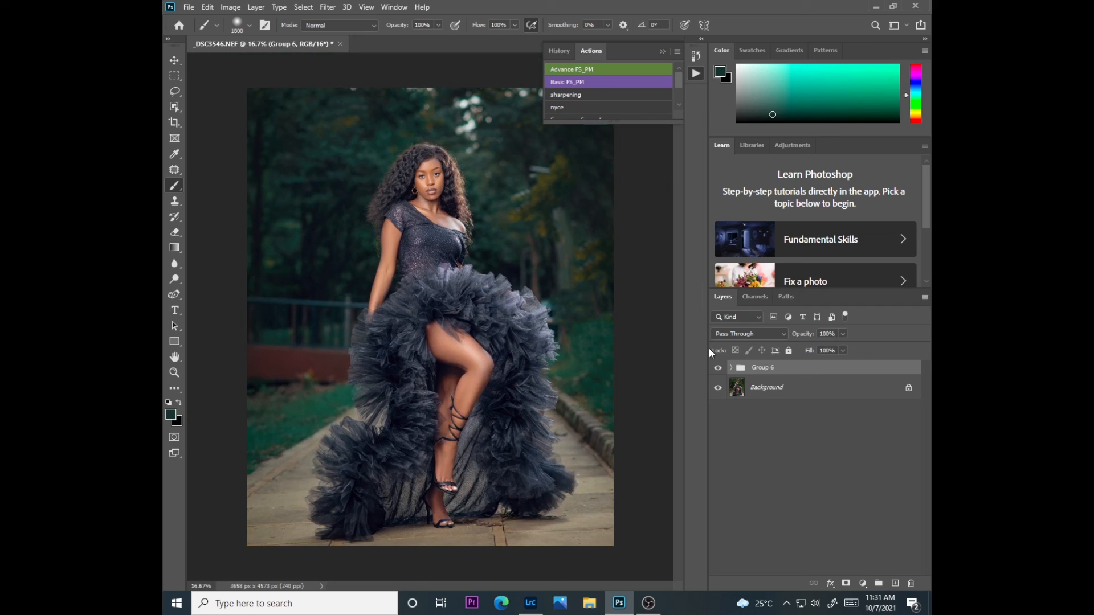
key(ctrl+alt+shift+s)
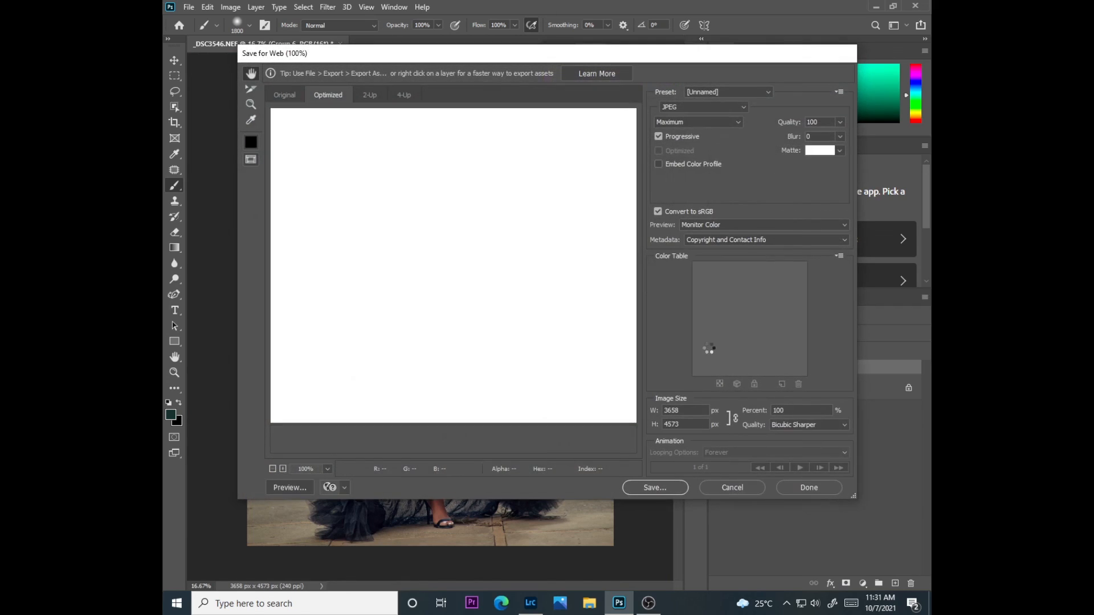